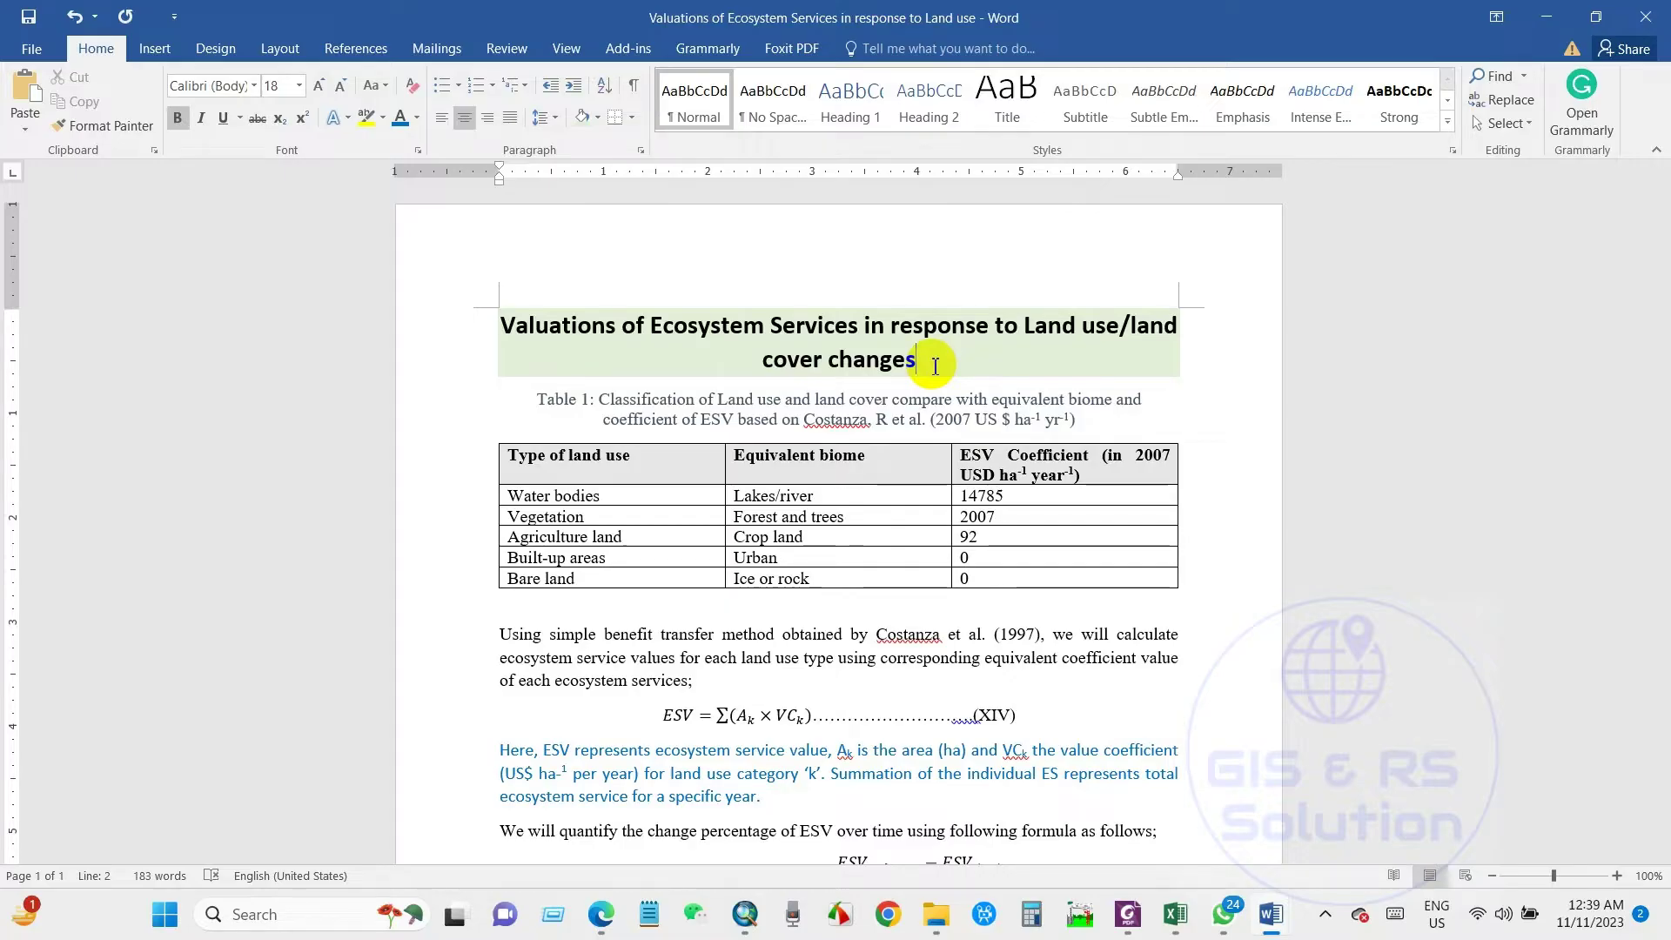
- Examine Table 1's land use types, equivalent biomes and ESV coefficients in the Word document after glancing at the ArcMap land cover map
click(746, 914)
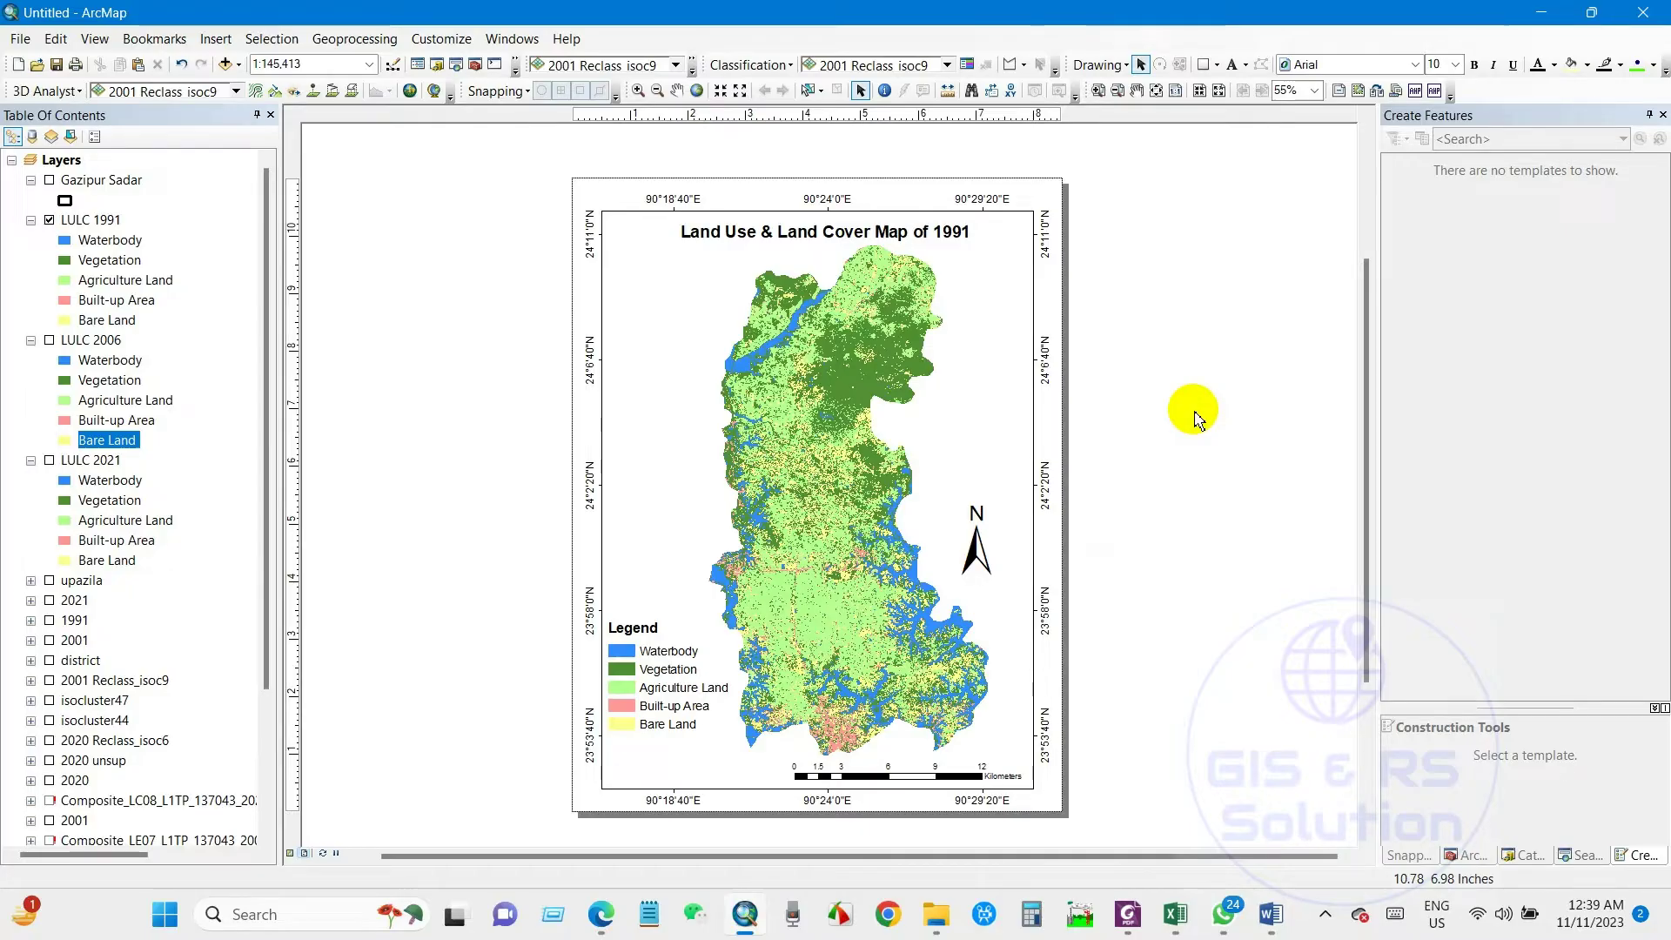
click(745, 914)
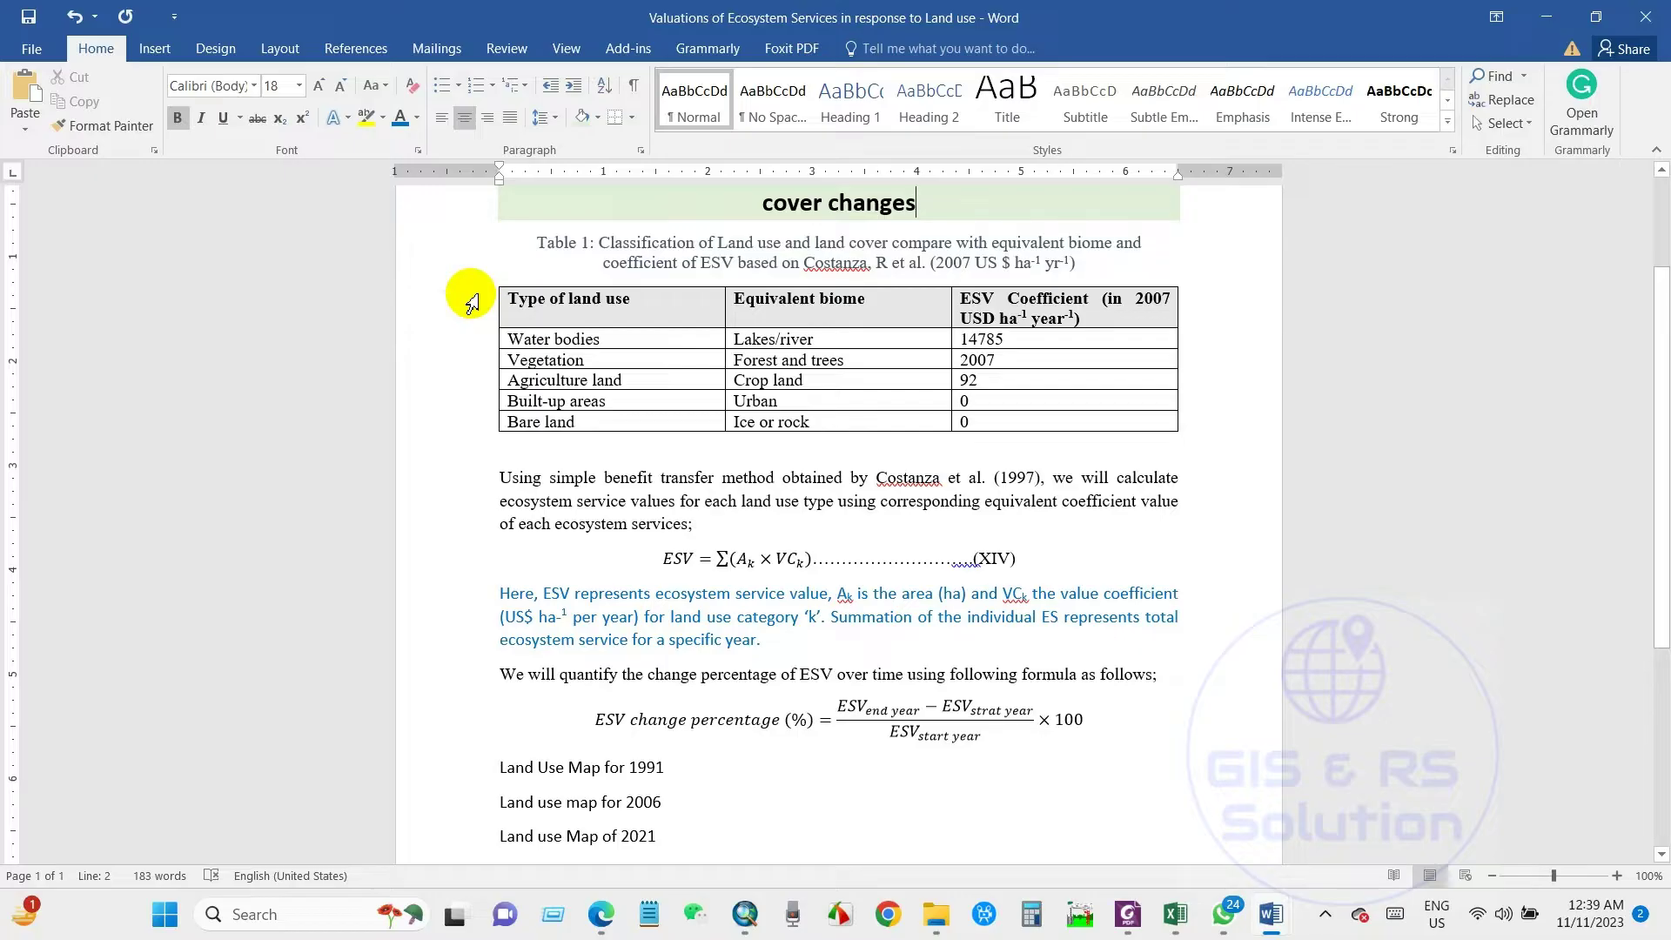
drag(518, 298, 966, 413)
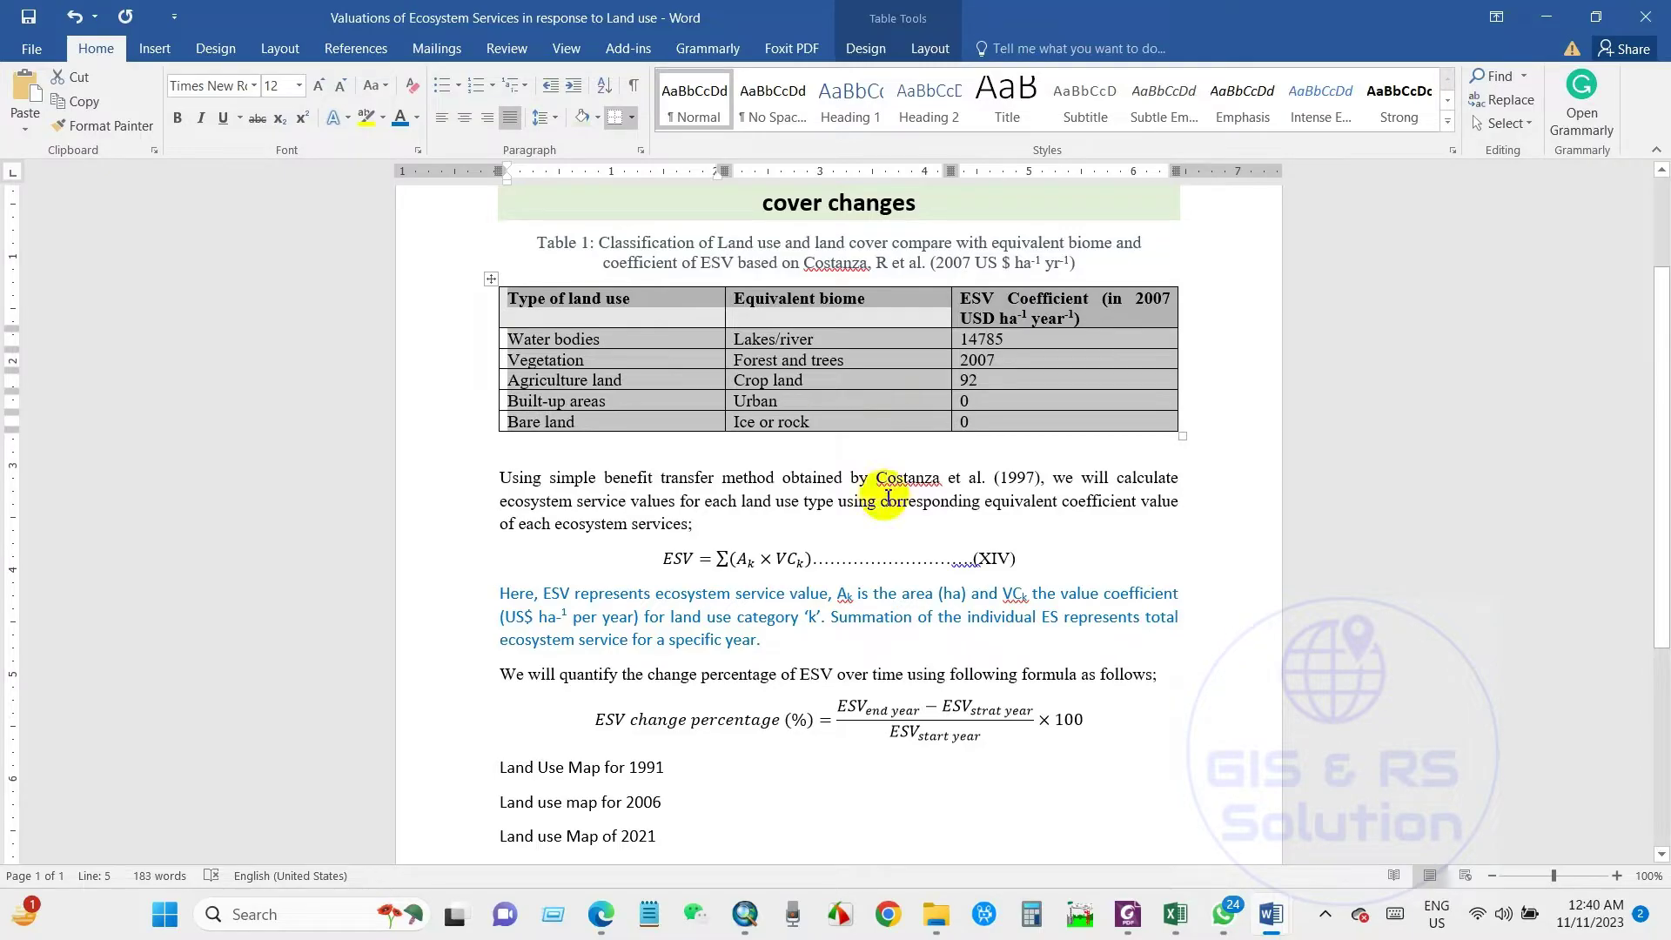
click(854, 424)
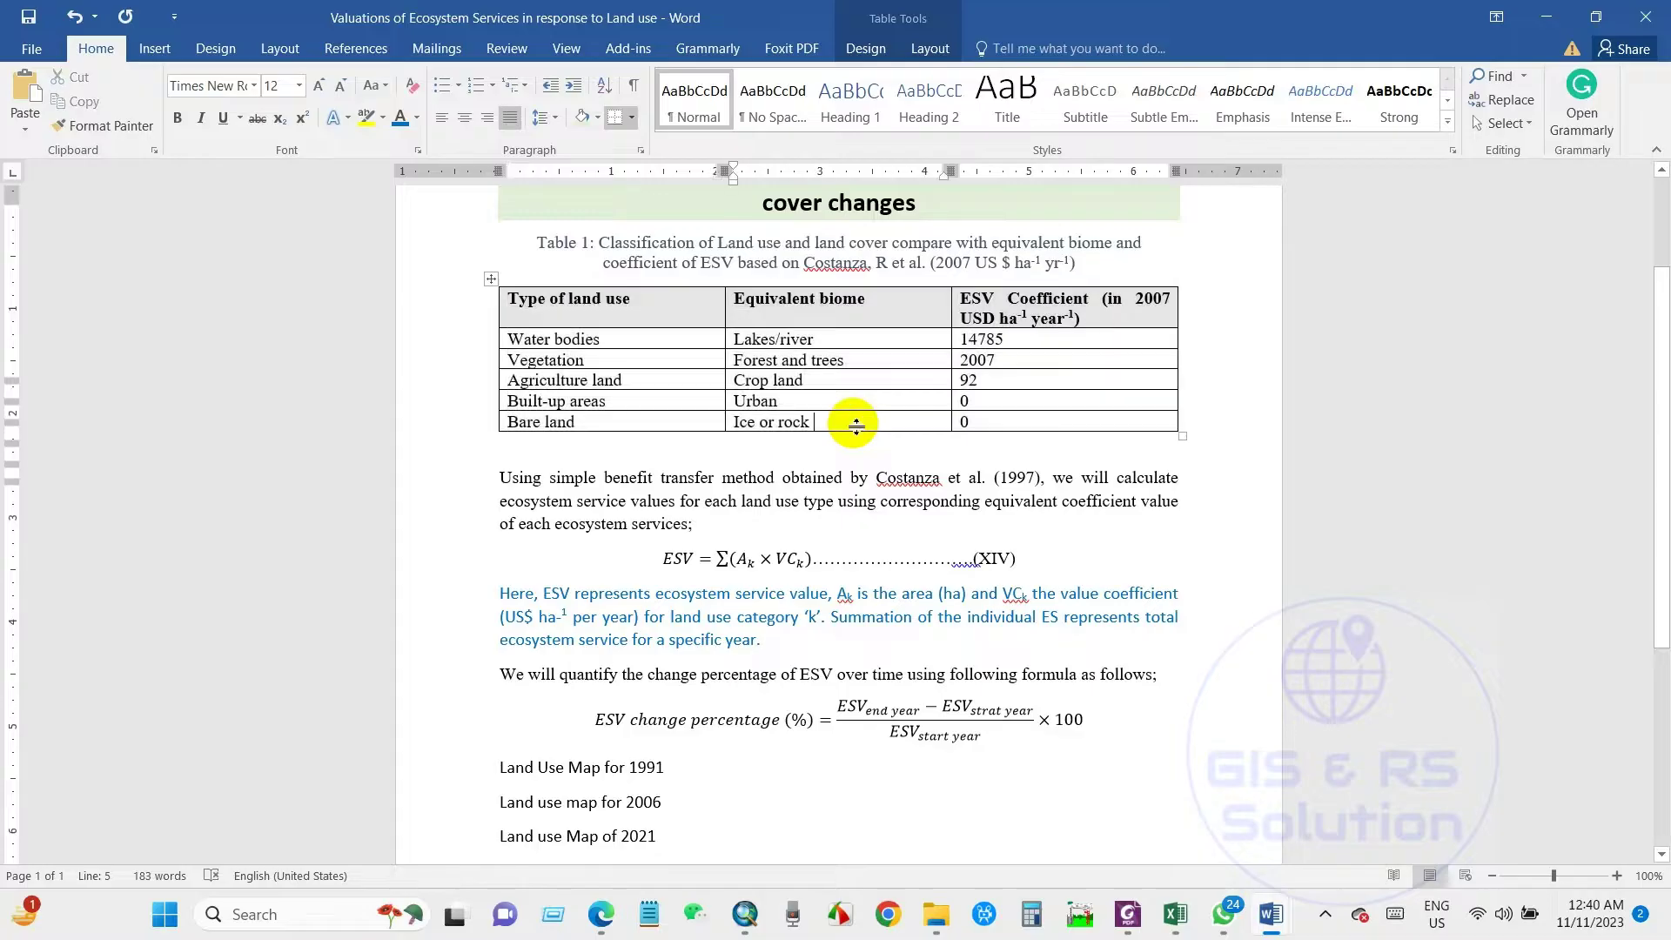
scroll(856, 424, up, 1)
double_click(839, 360)
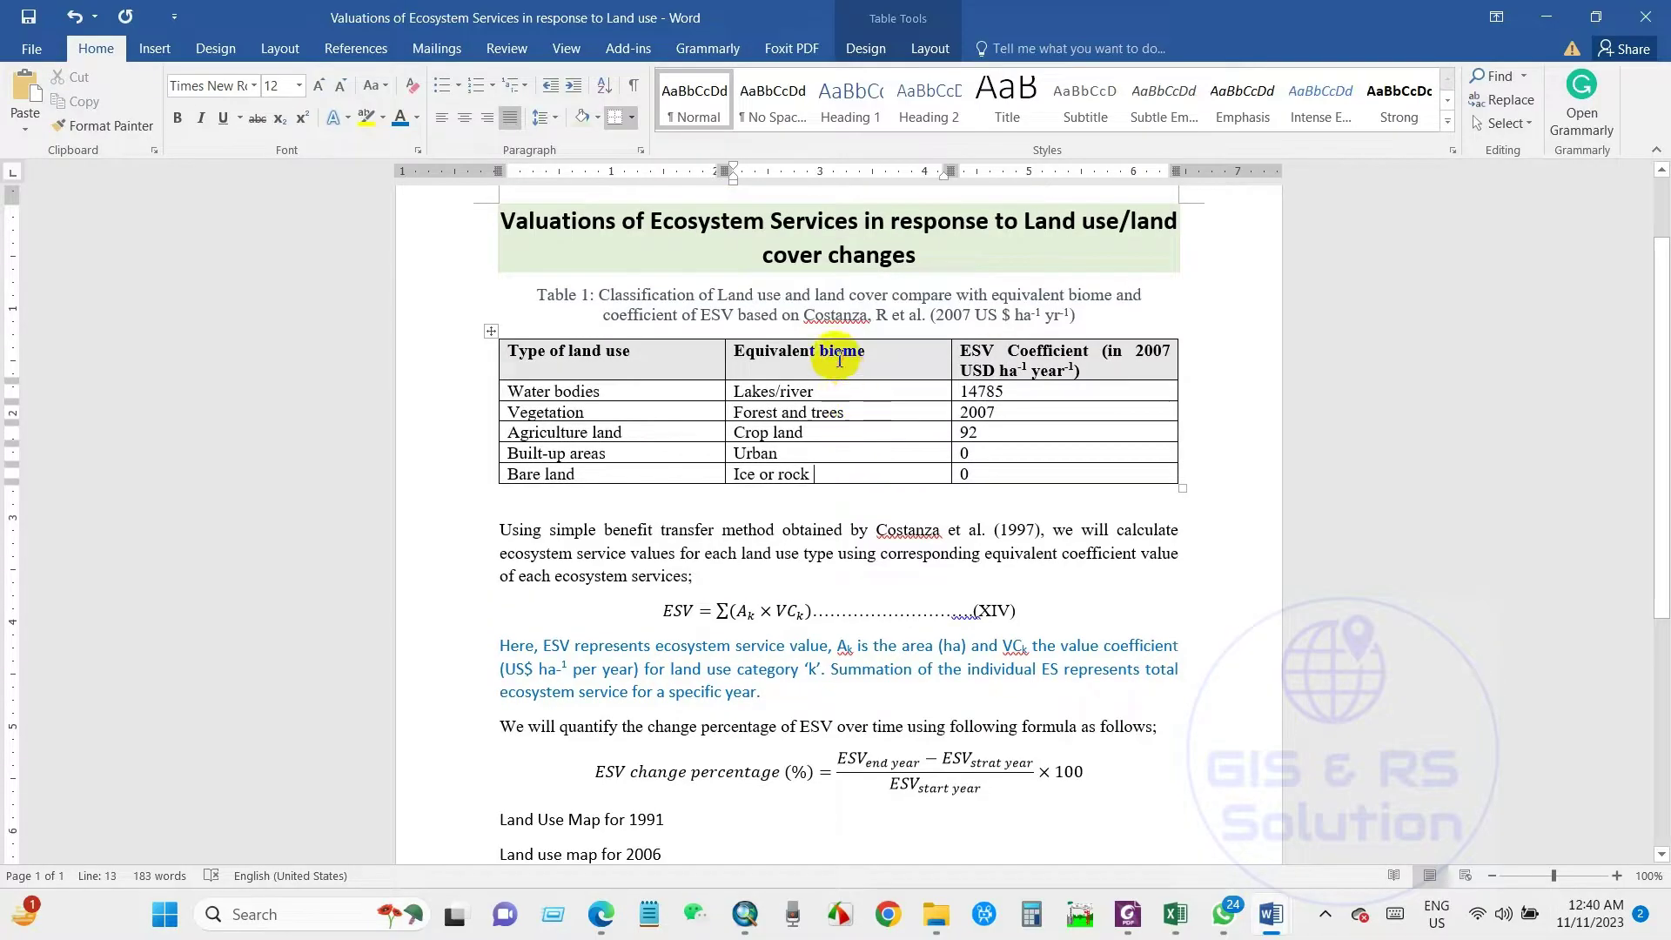
click(837, 360)
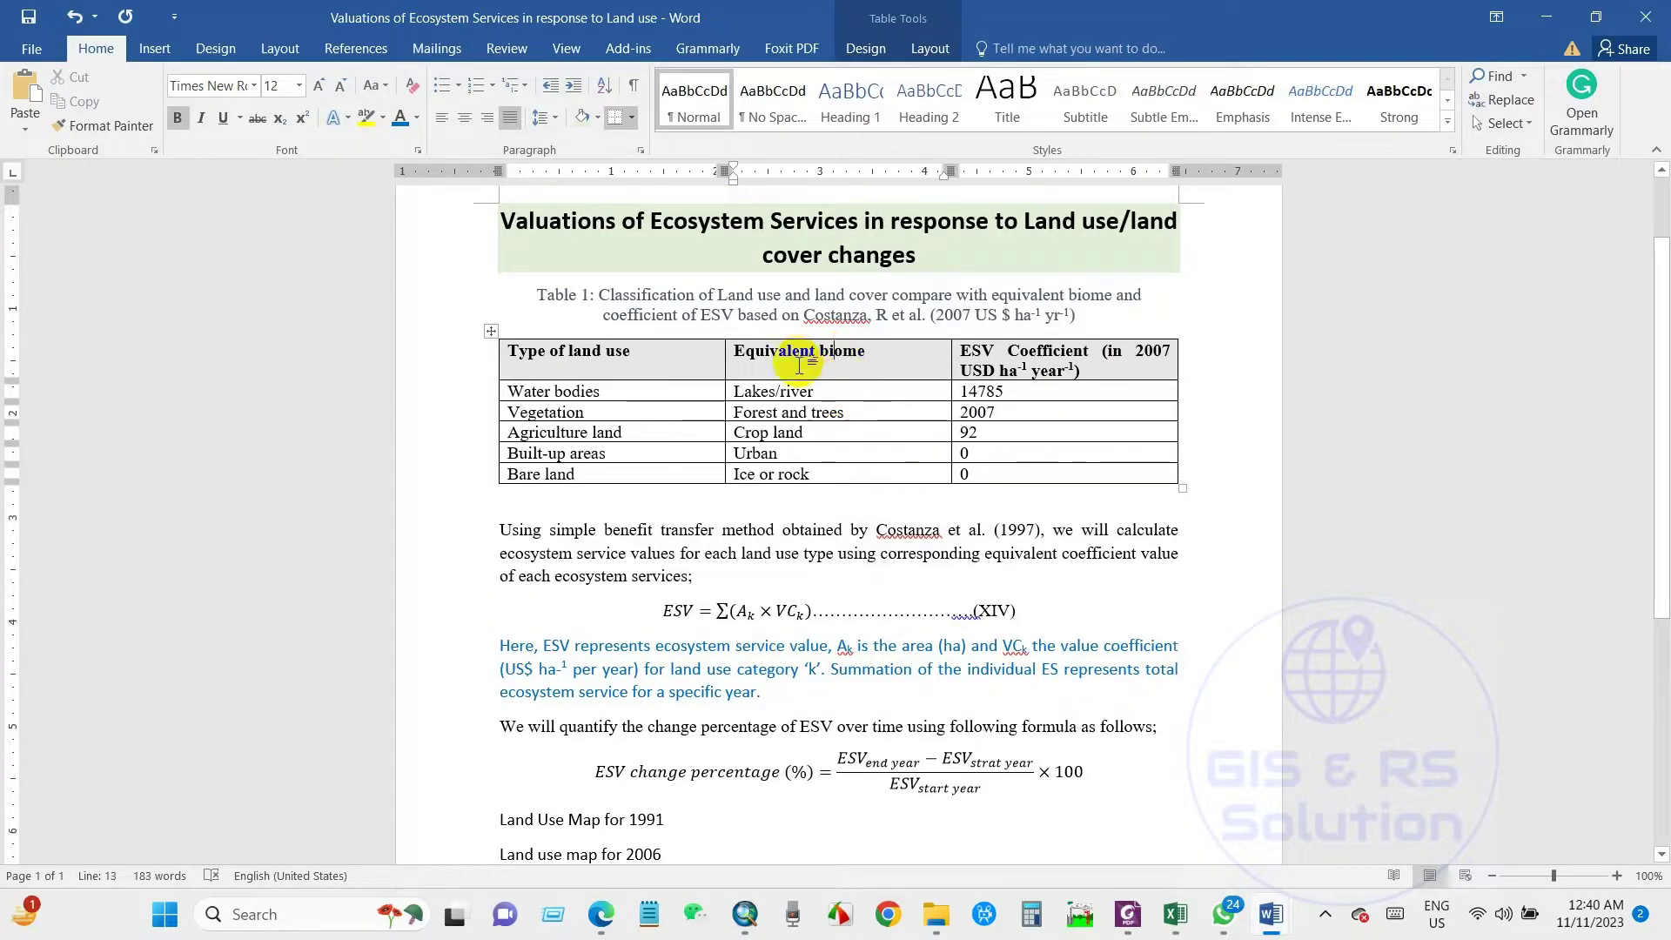
click(466, 373)
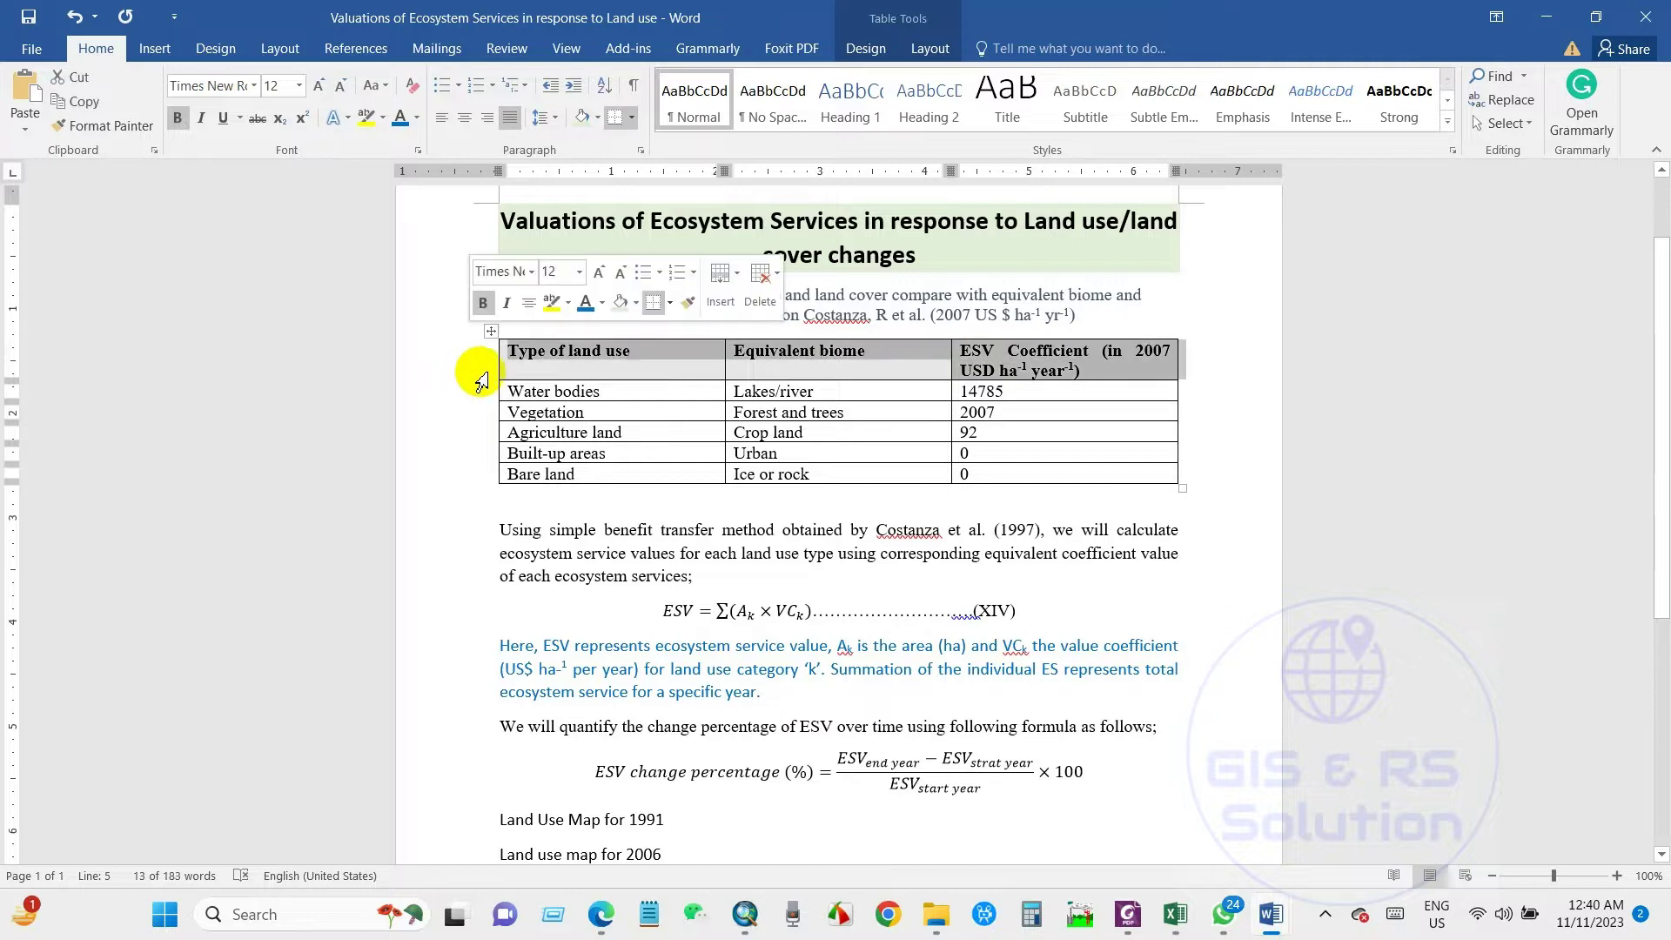
click(565, 366)
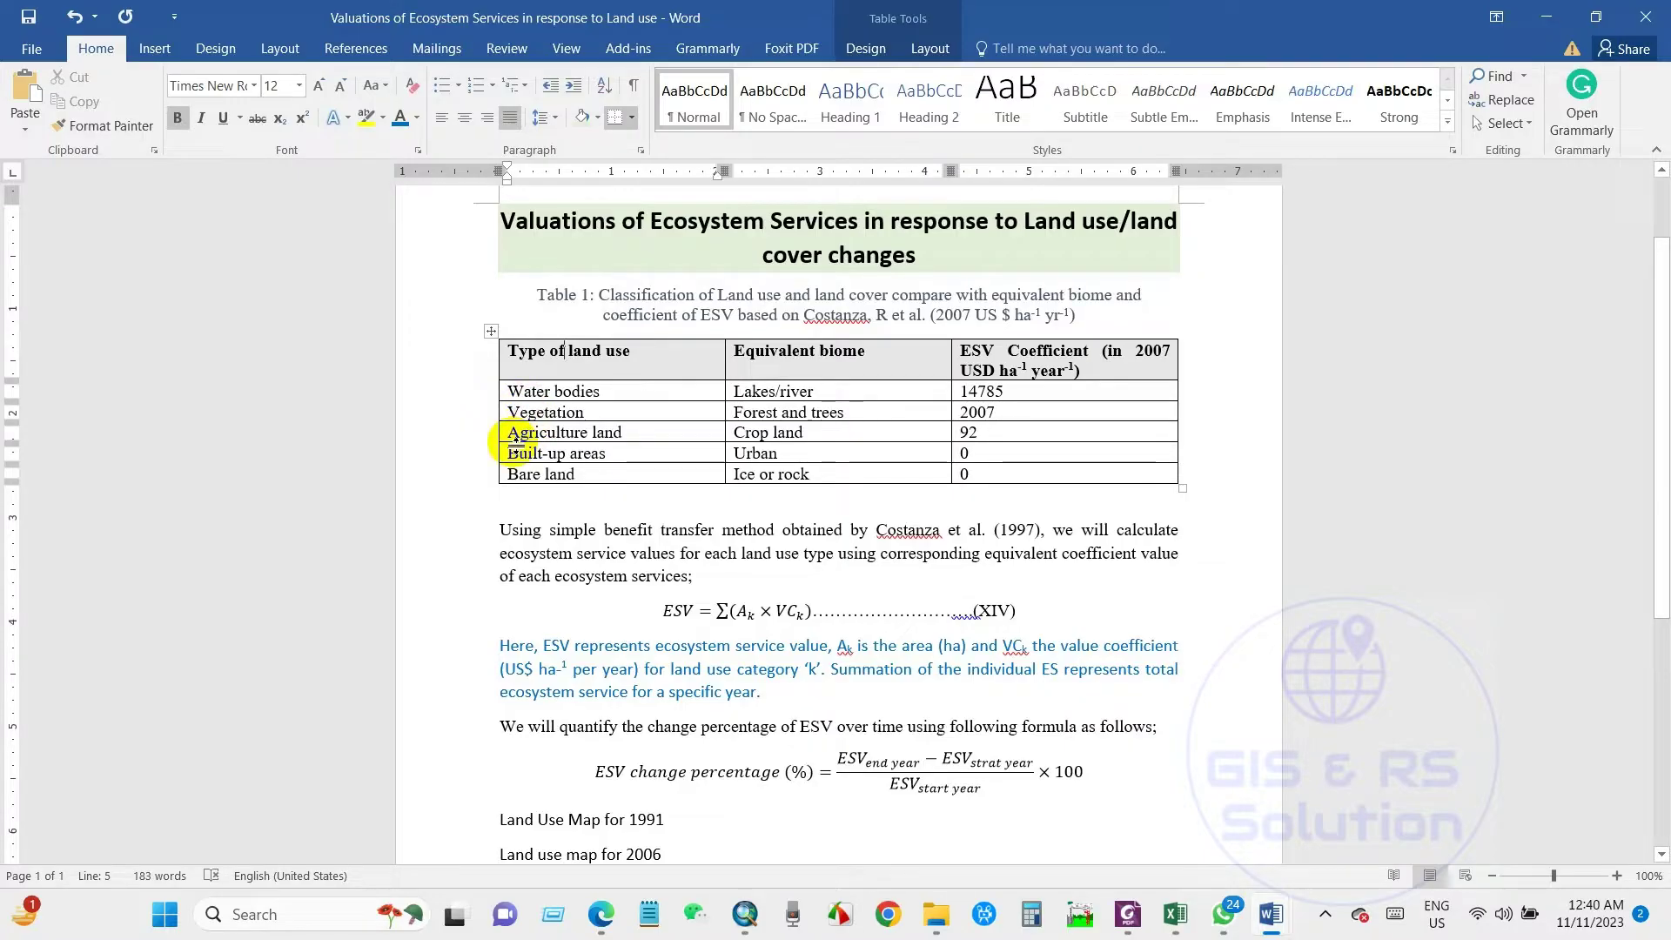
- Review the benefit transfer method paragraph below the table, highlighting the phrase "corresponding equivalent coefficient value"
scroll(517, 444, down, 1)
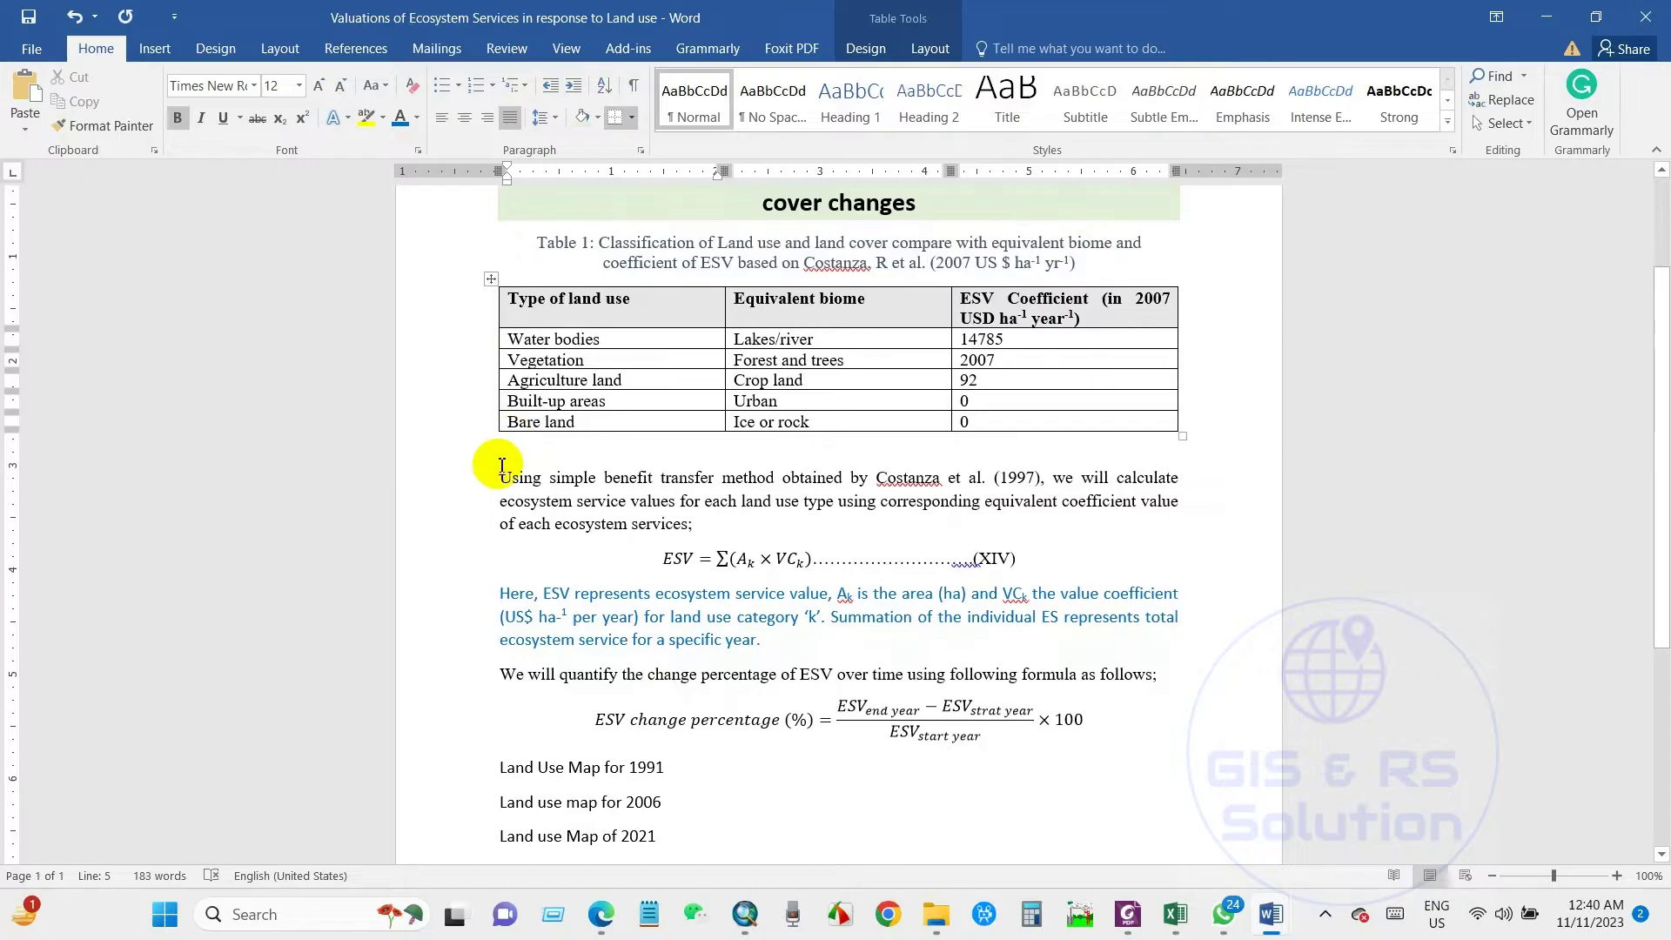
drag(502, 467, 697, 533)
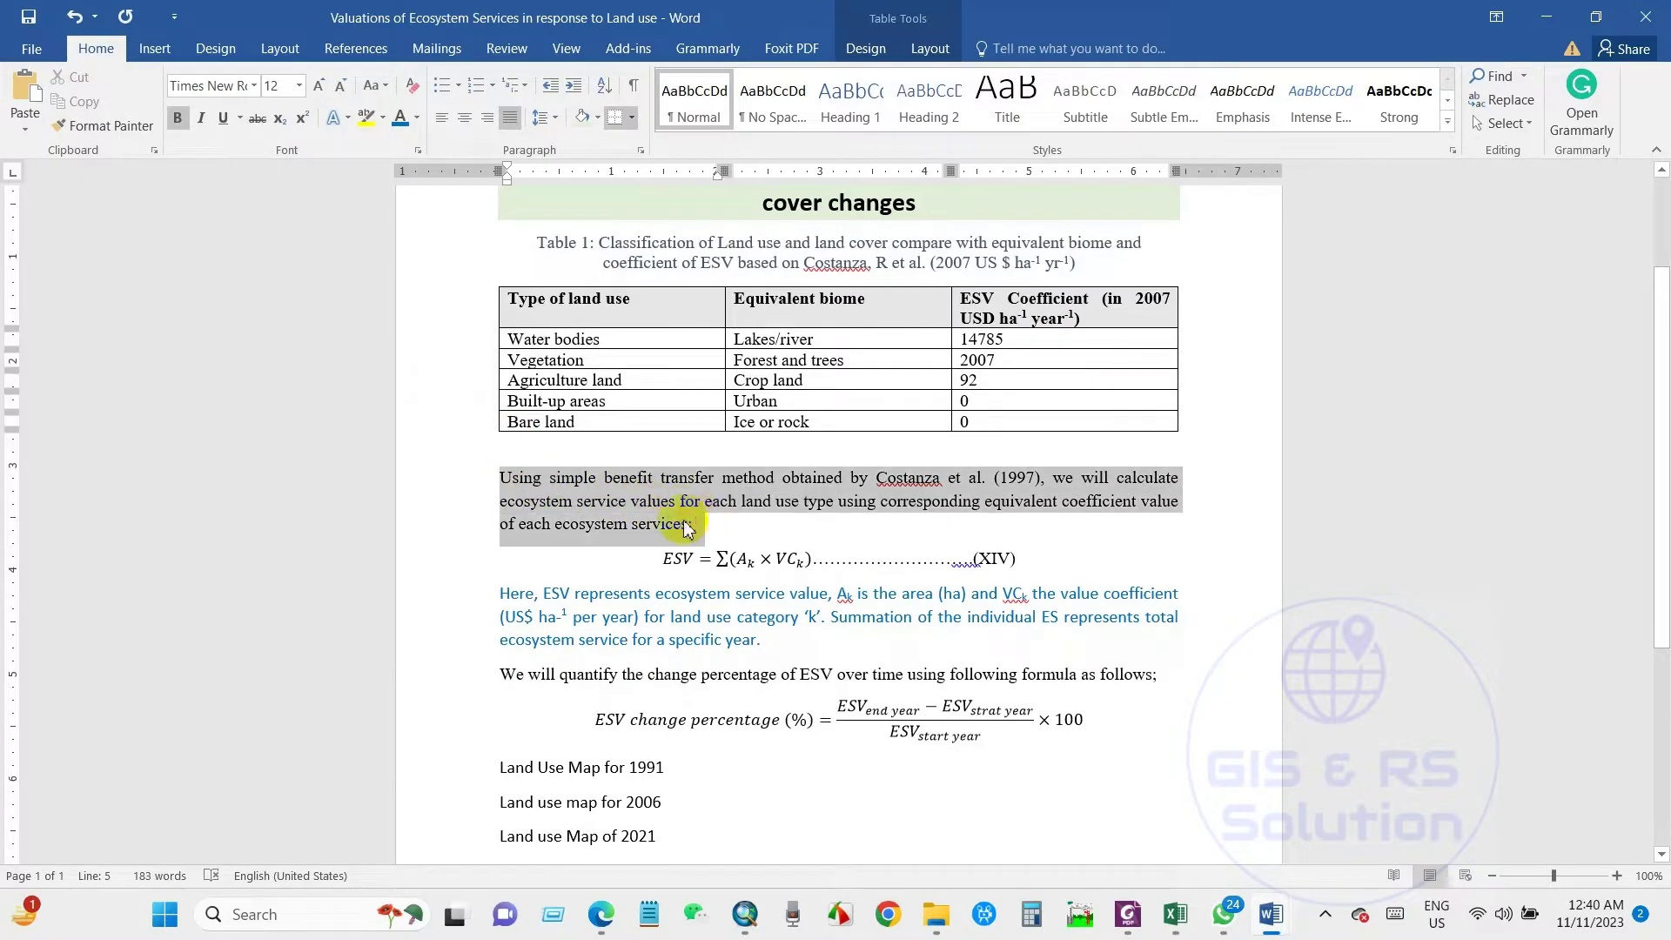
click(607, 513)
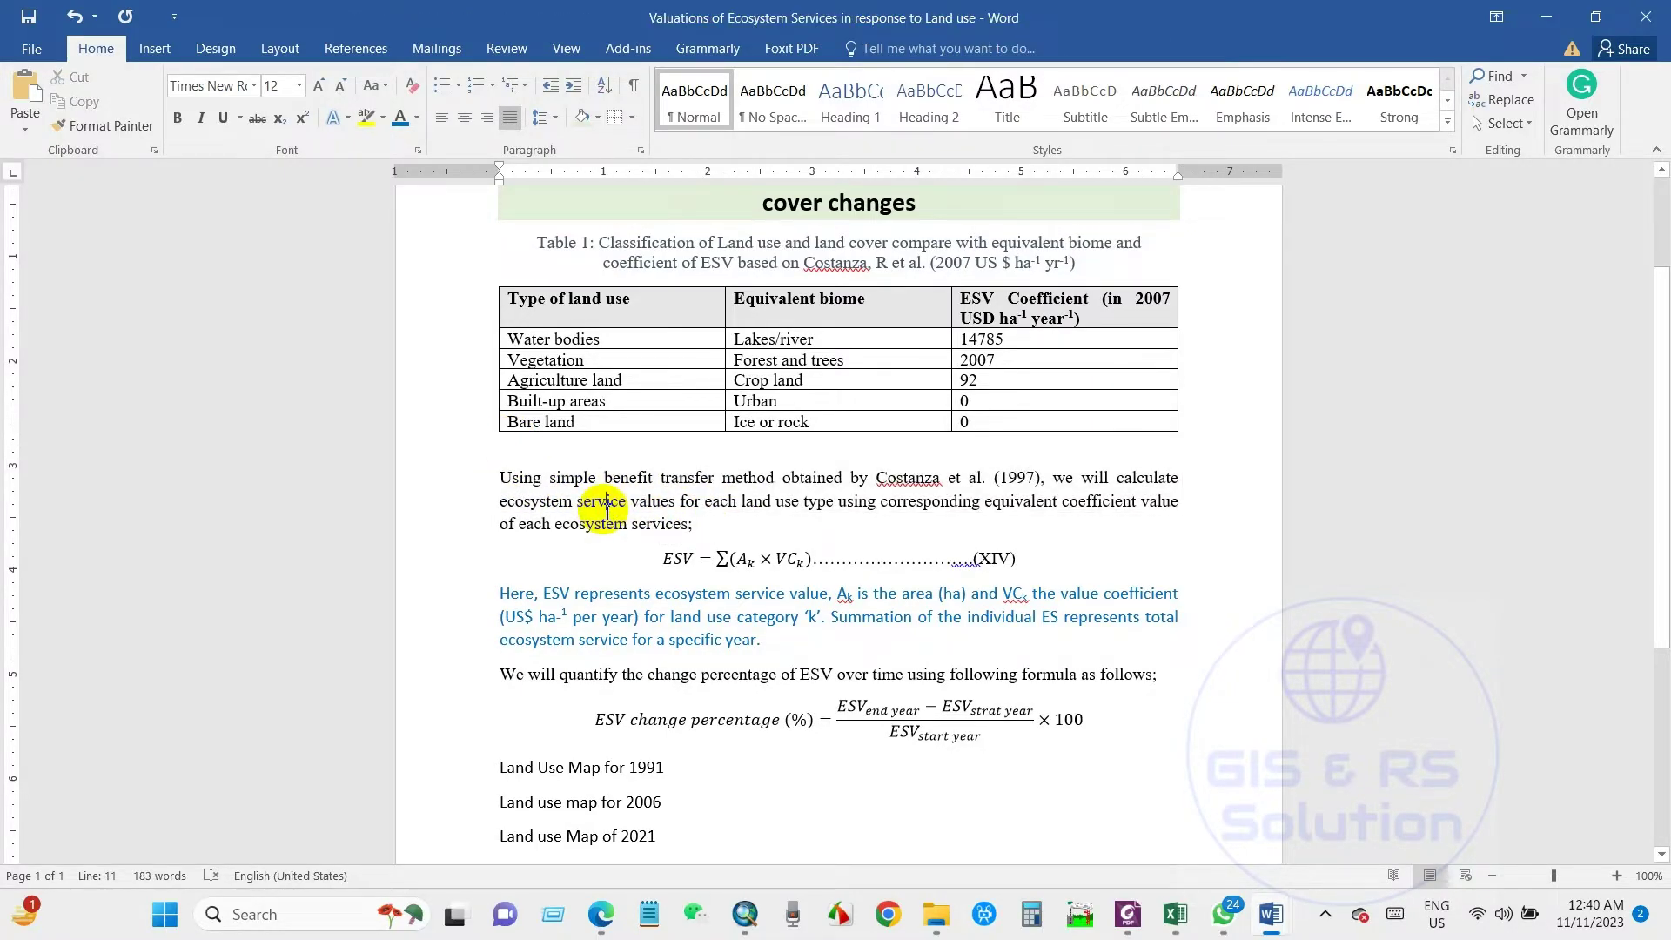
click(705, 528)
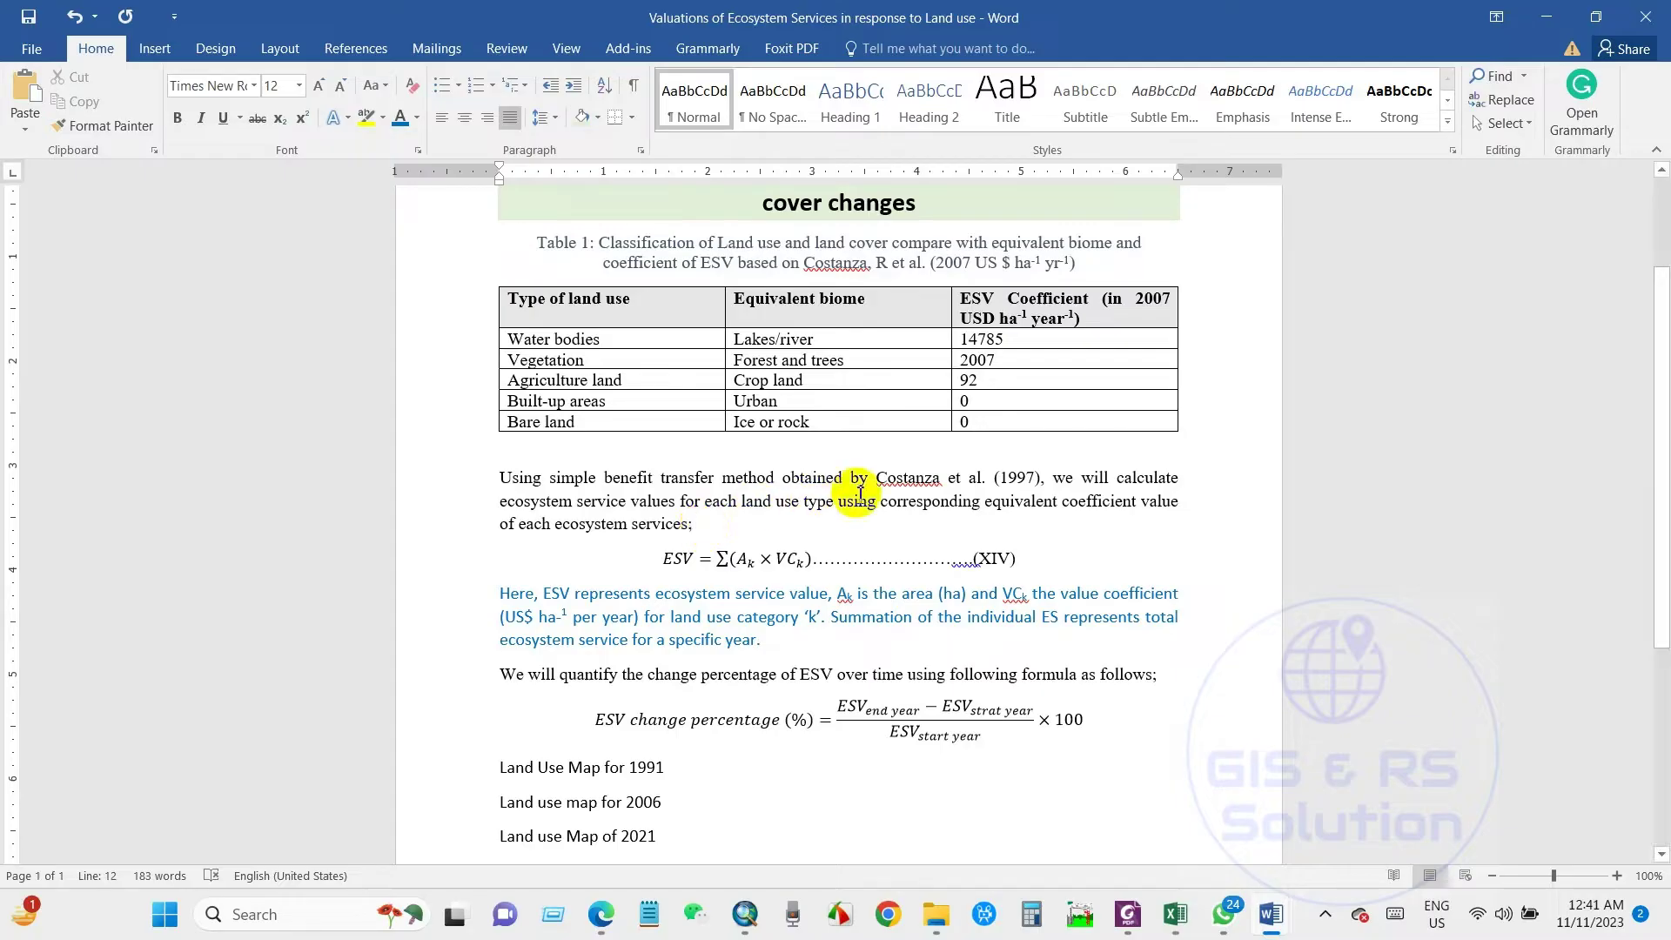
drag(881, 501, 1177, 502)
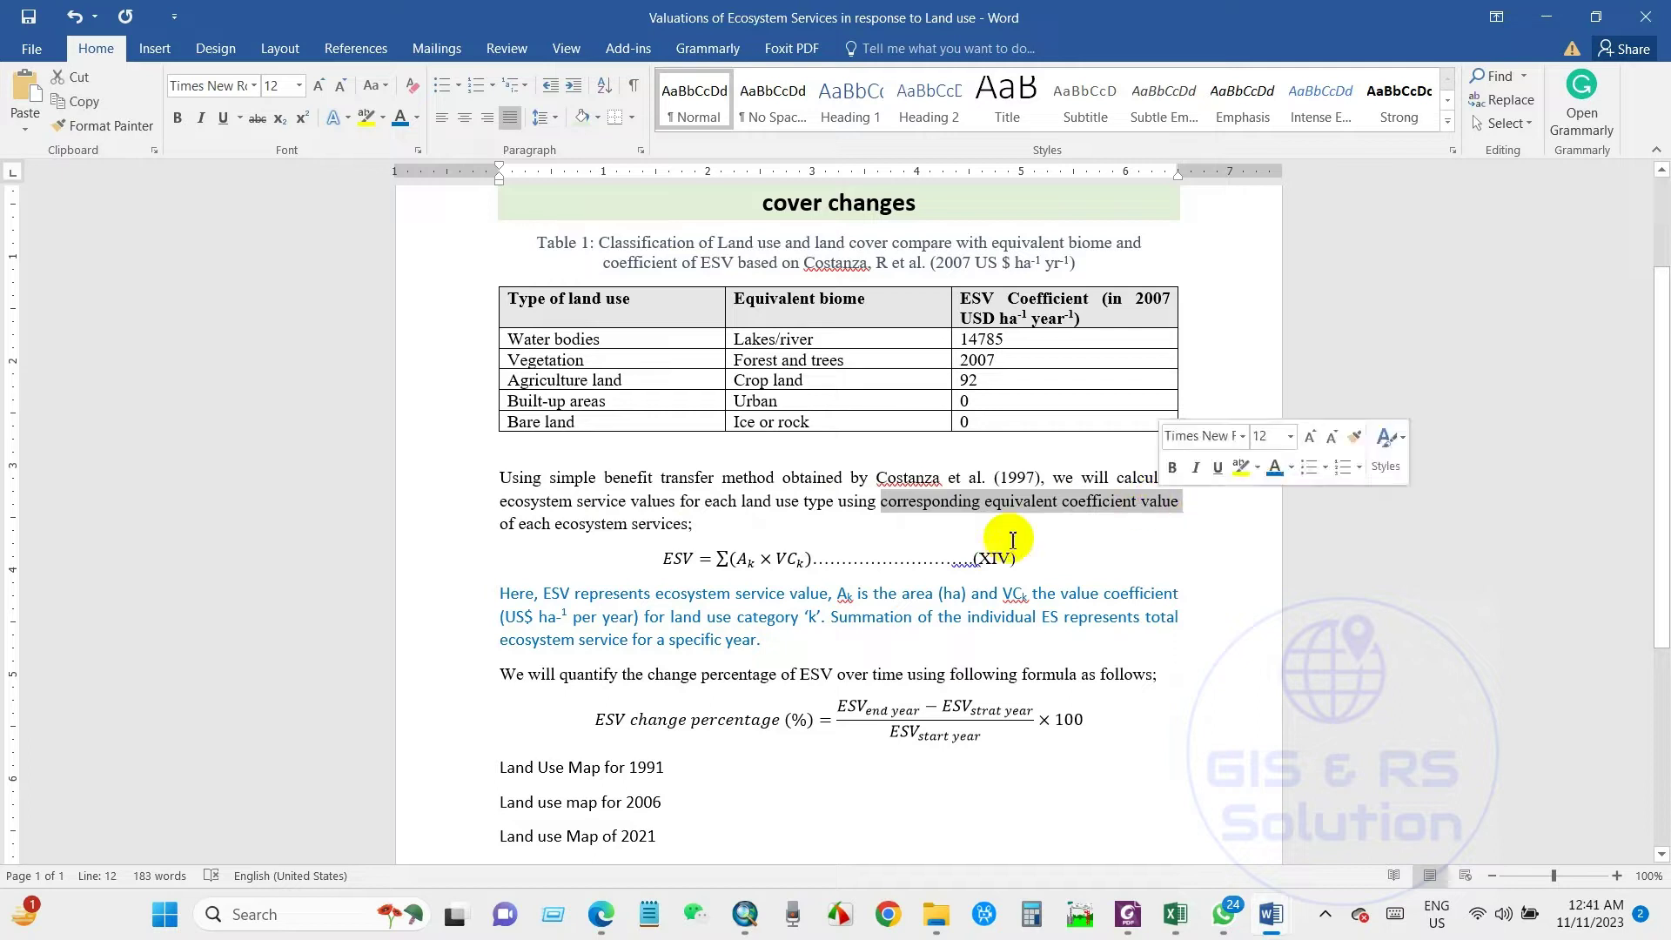
click(957, 540)
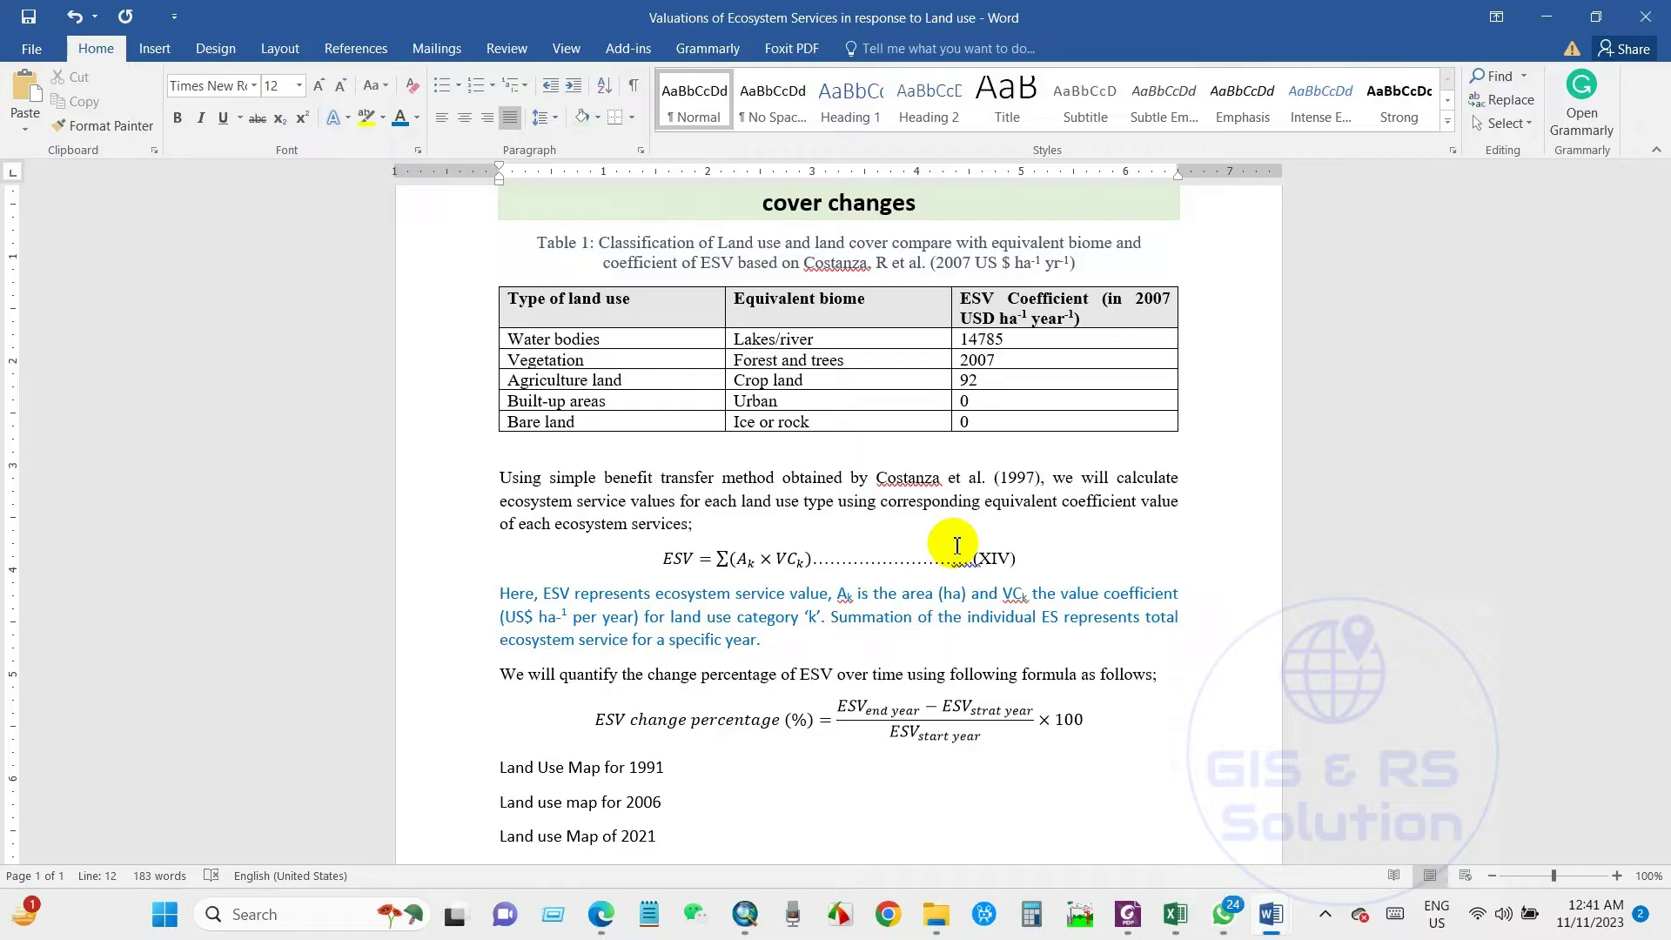
- Review the ESV change percentage formula with its introductory sentence and the list of land use maps for 1991, 2006 and 2021
scroll(925, 605, down, 1)
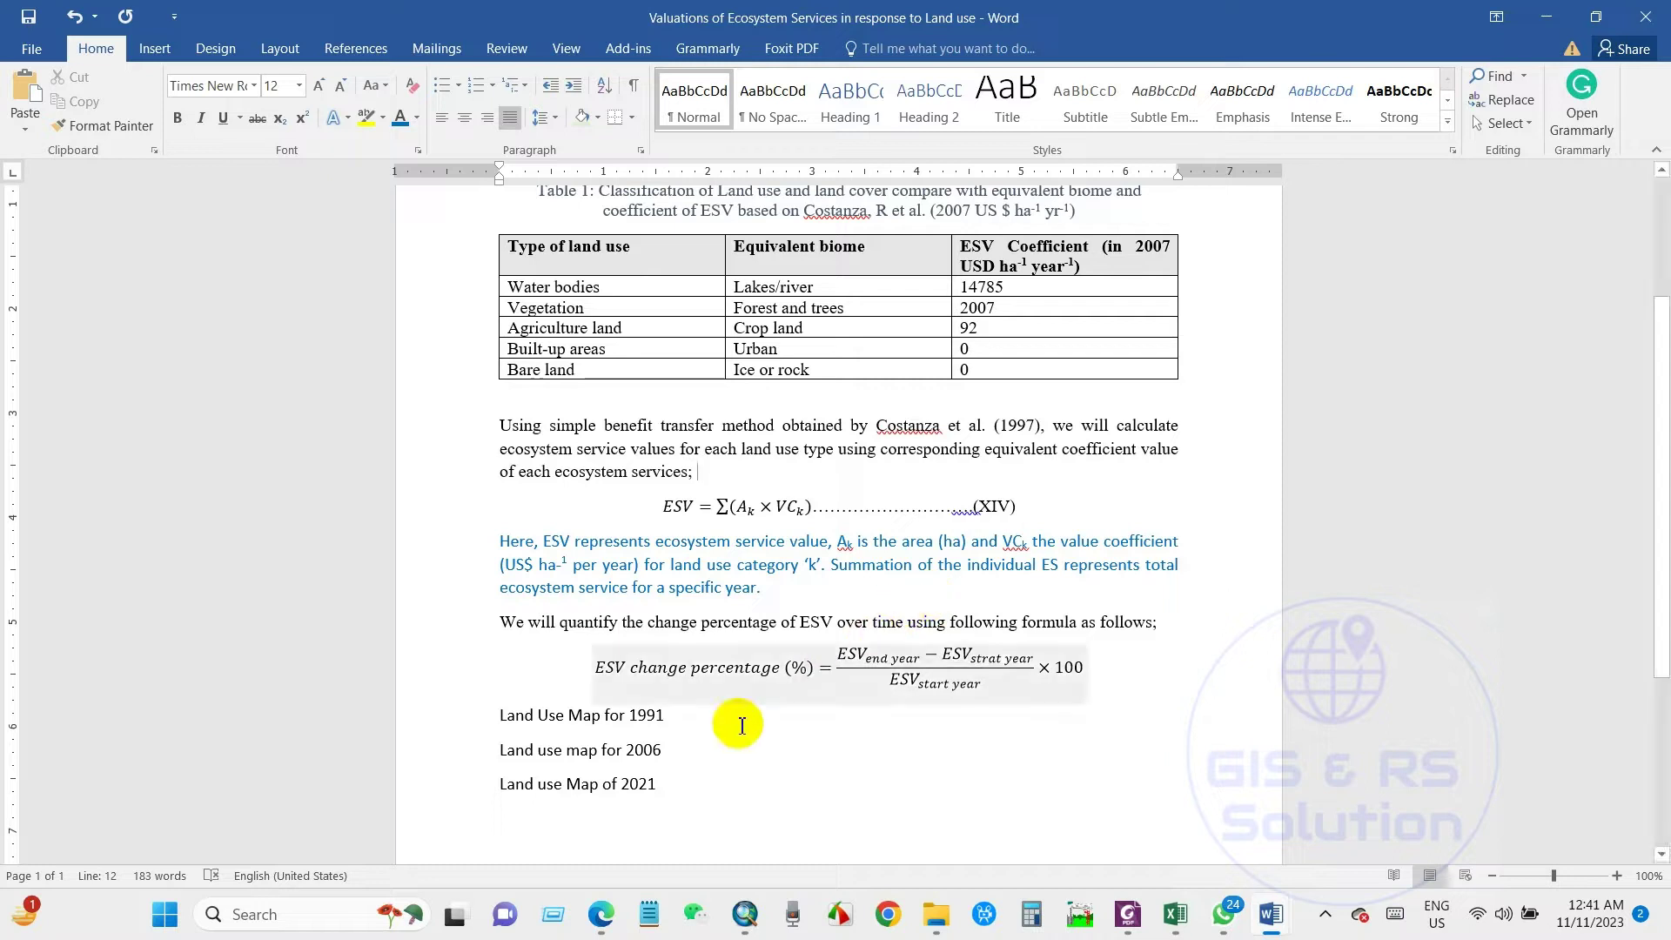
click(695, 766)
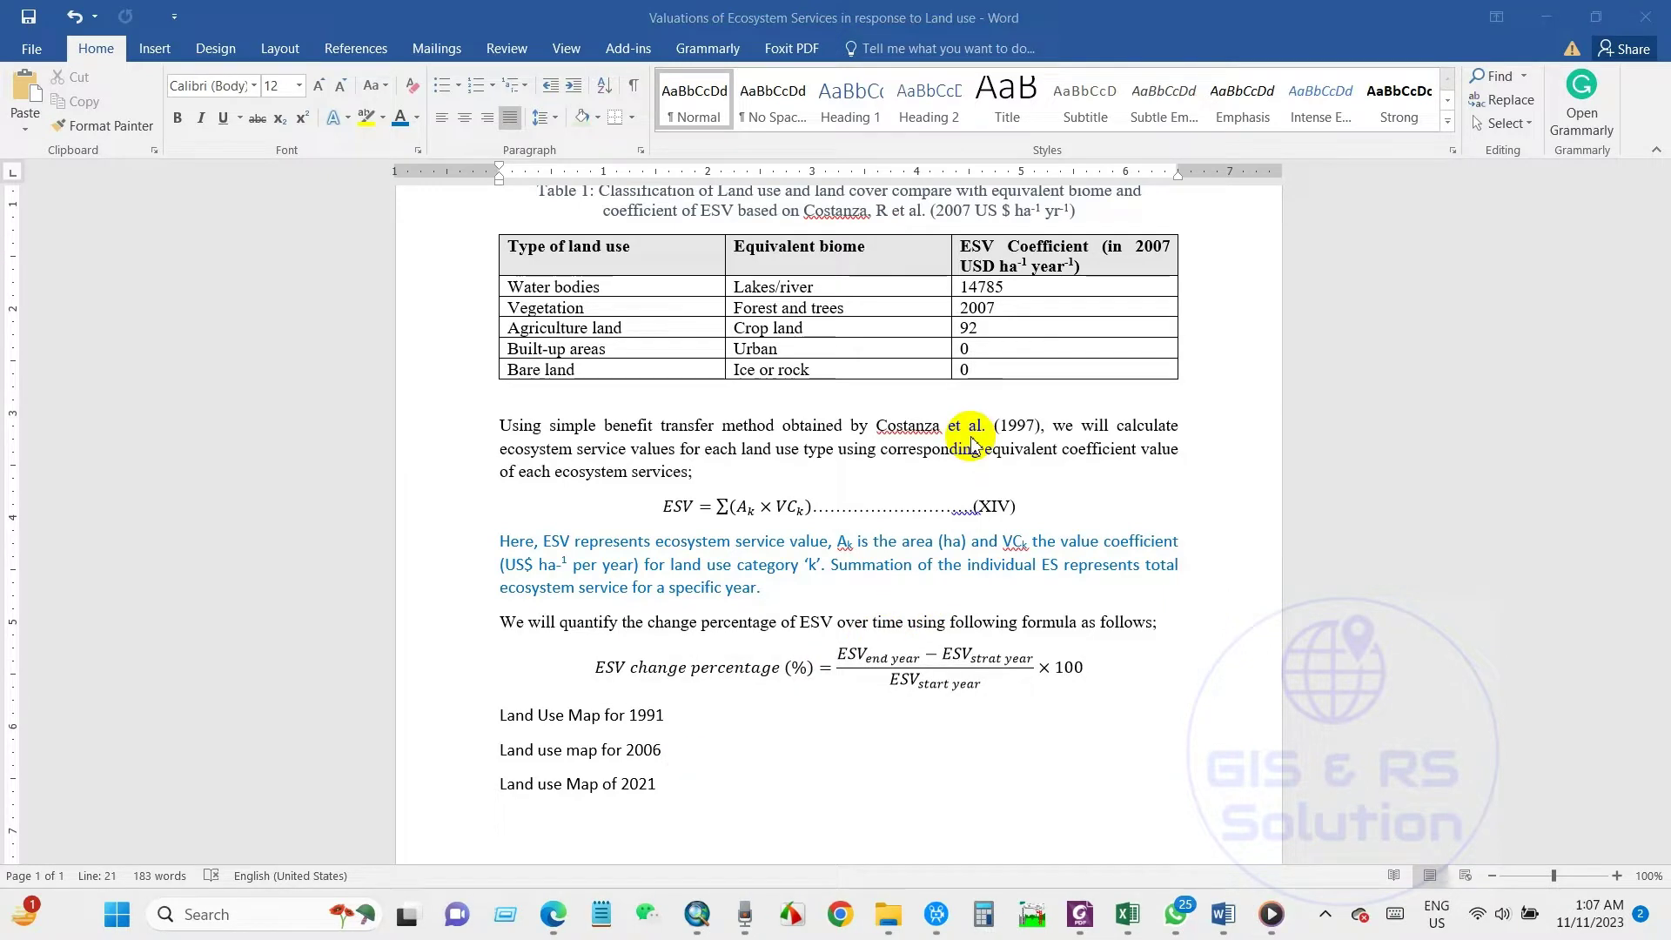
click(522, 626)
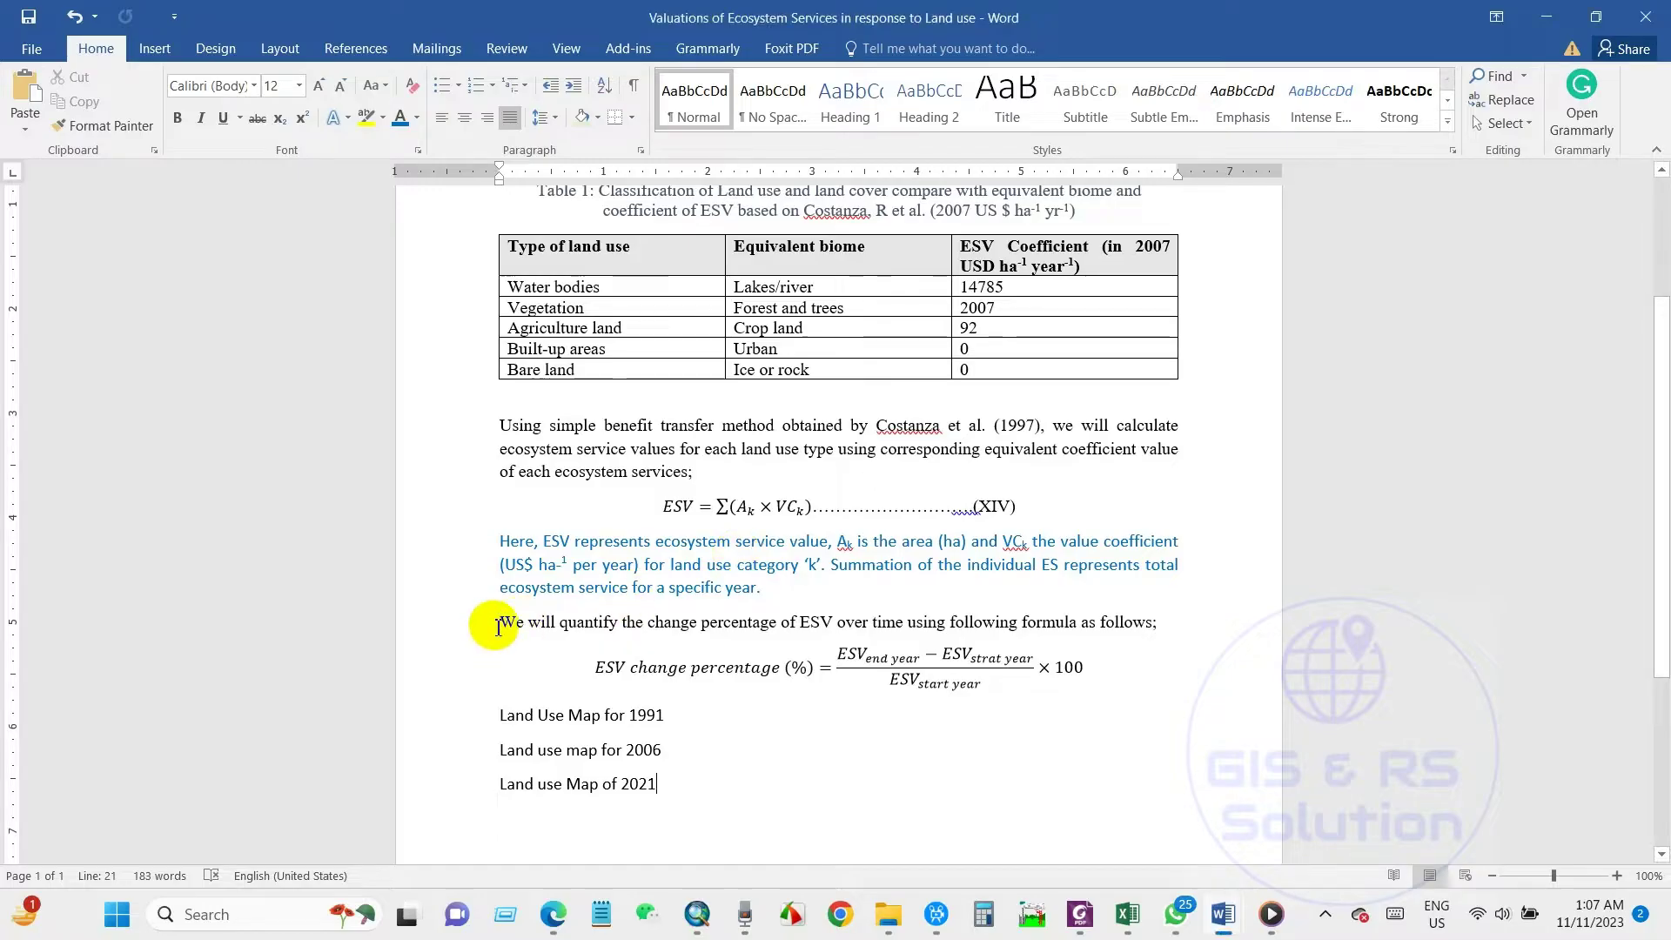
click(574, 634)
drag(575, 634, 1102, 666)
click(698, 625)
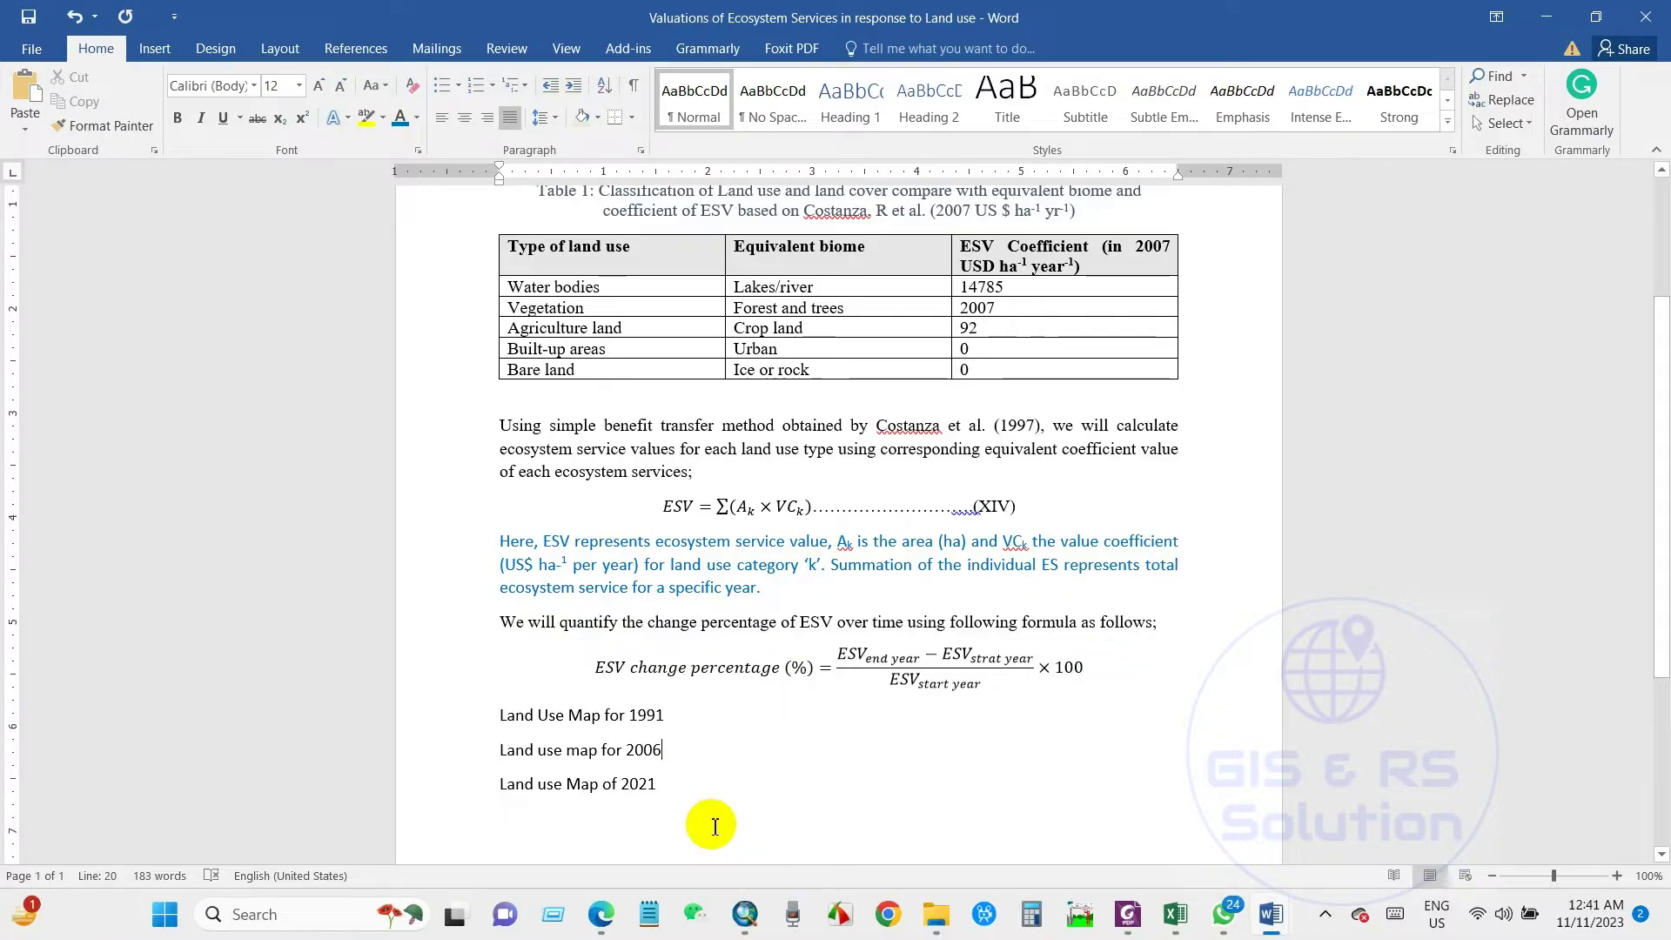
- Switch to ArcMap and compare the LULC 1991, 2006 and 2021 layers by showing each alone, ending with LULC 1991
click(744, 914)
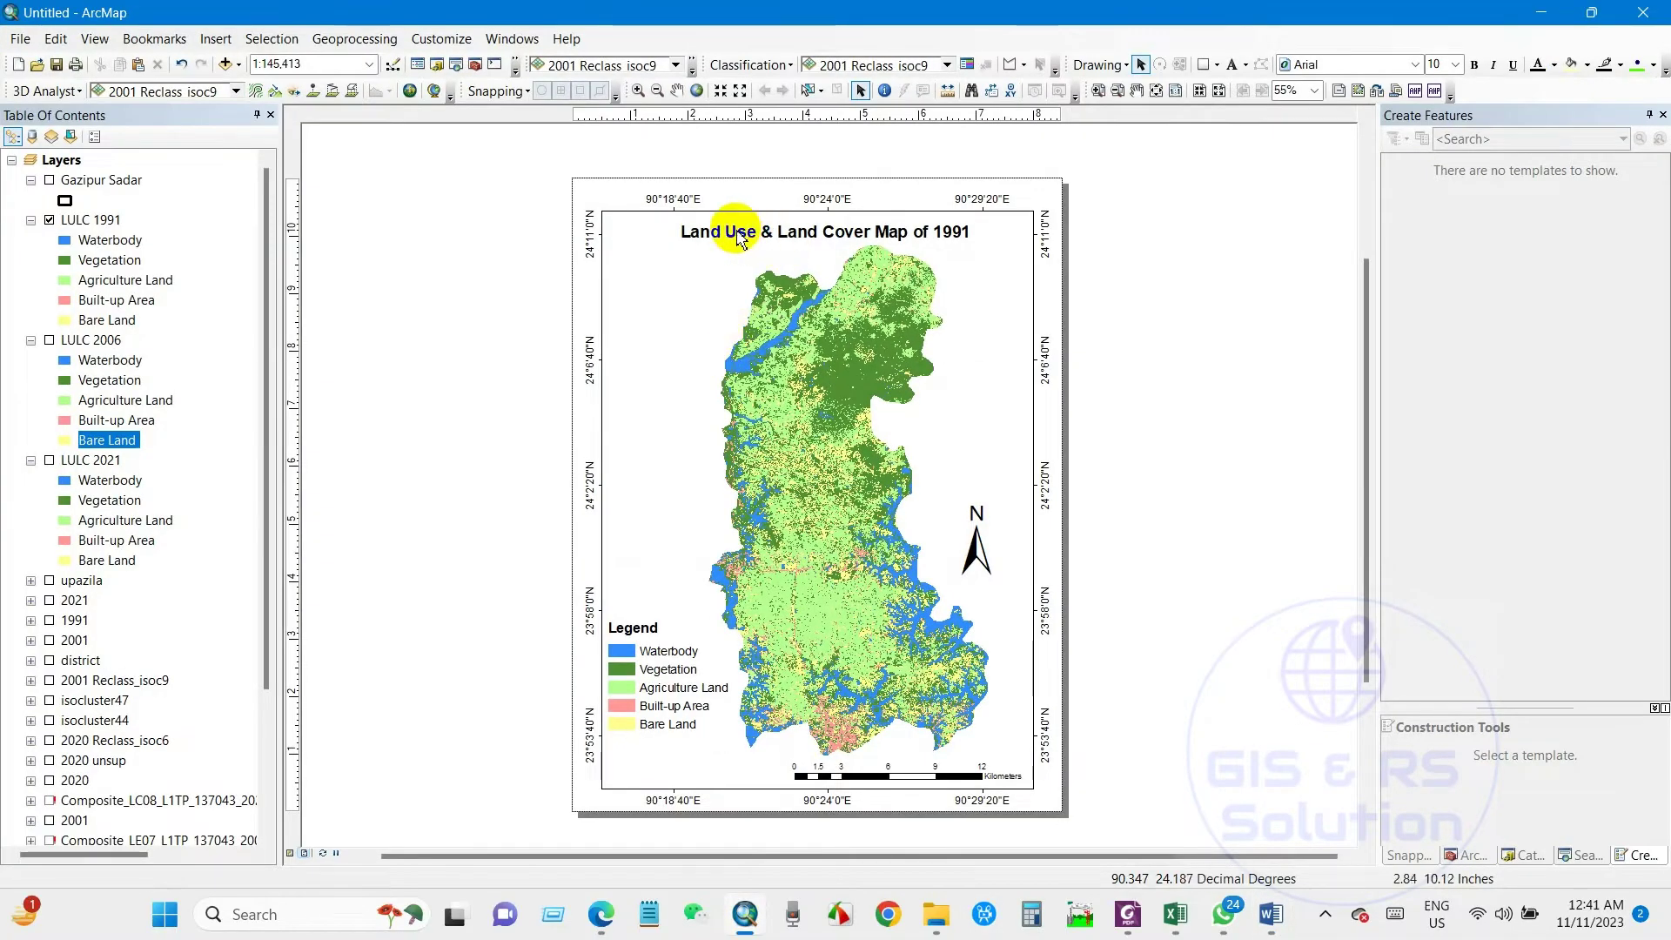
click(49, 220)
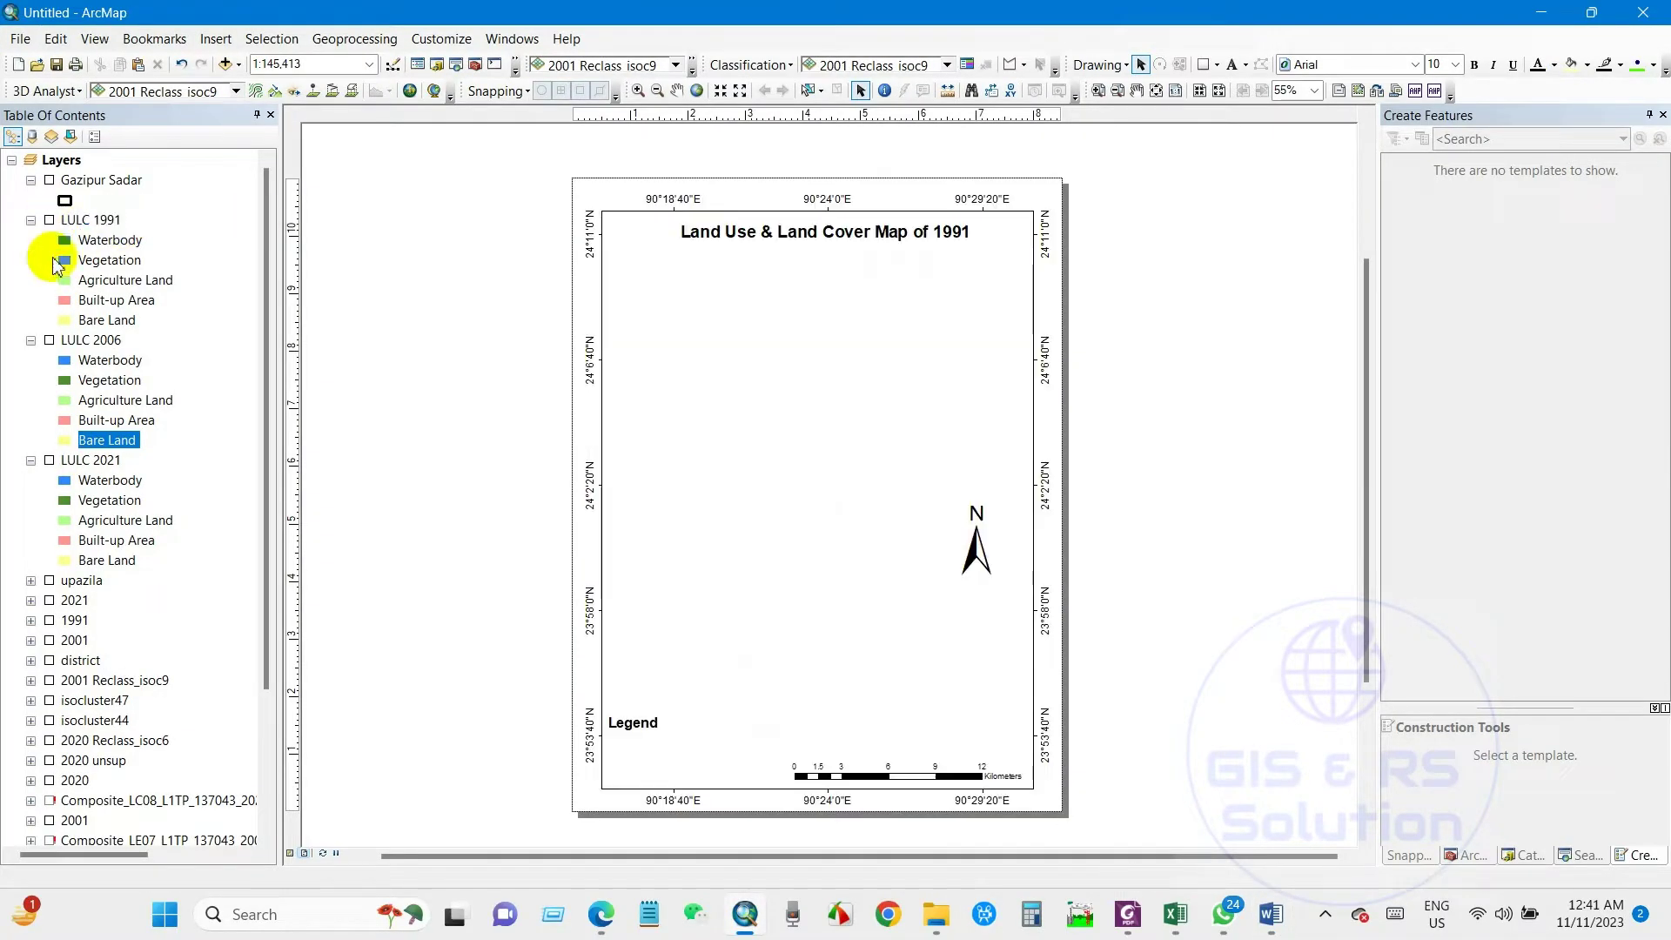
click(50, 340)
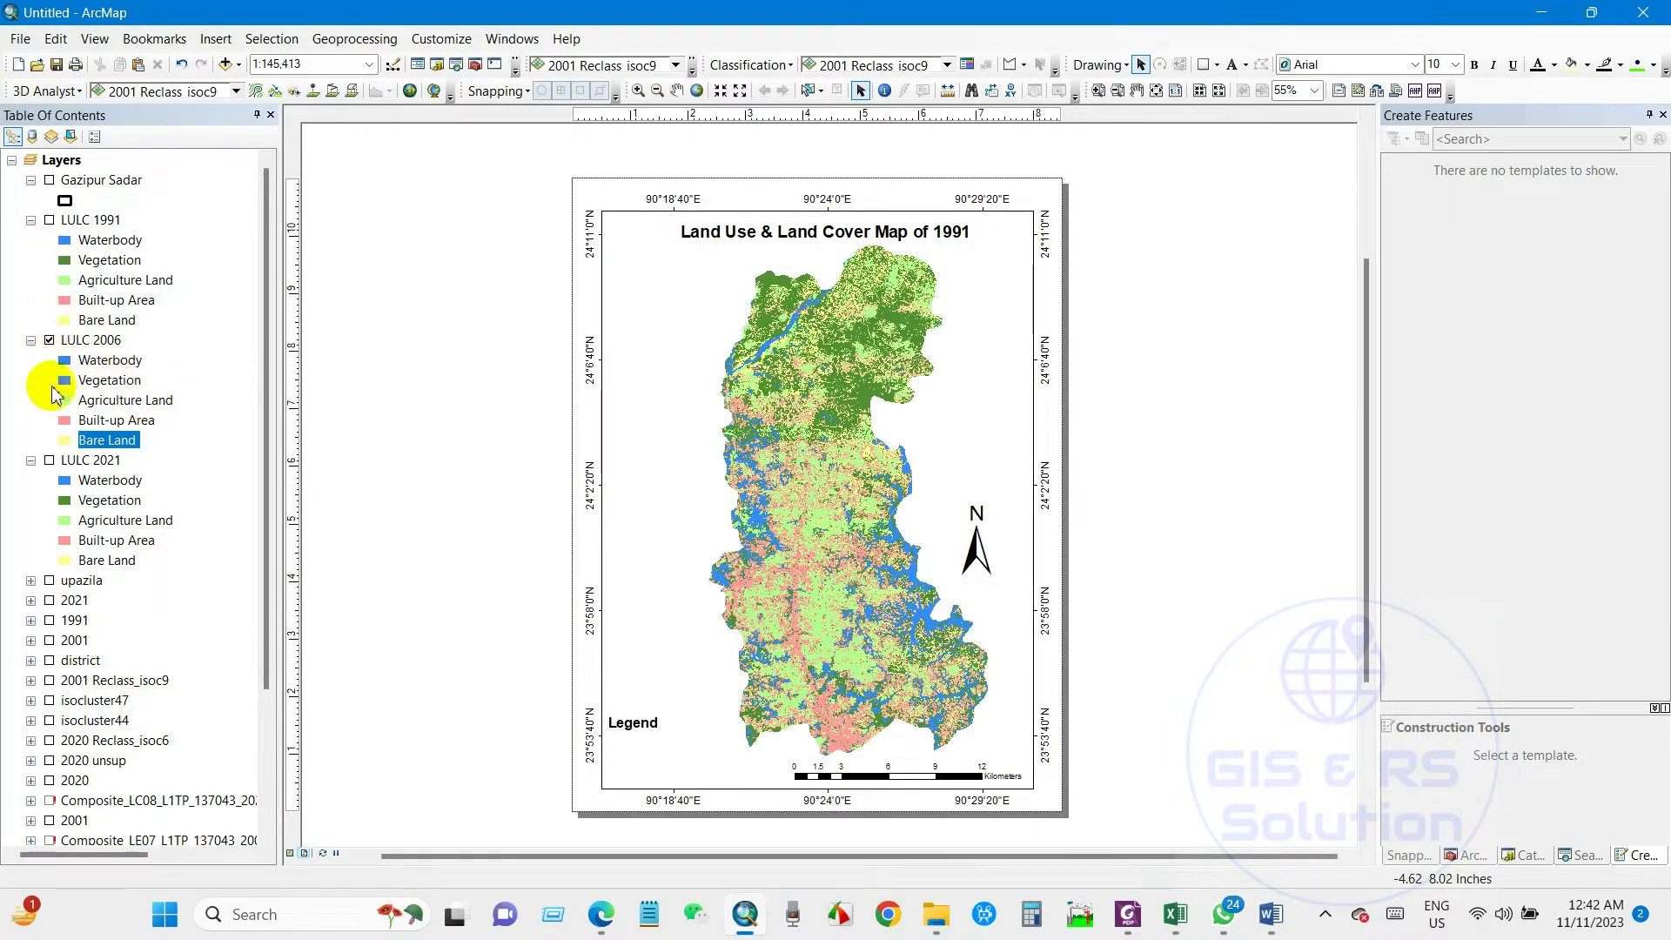
click(50, 341)
click(50, 460)
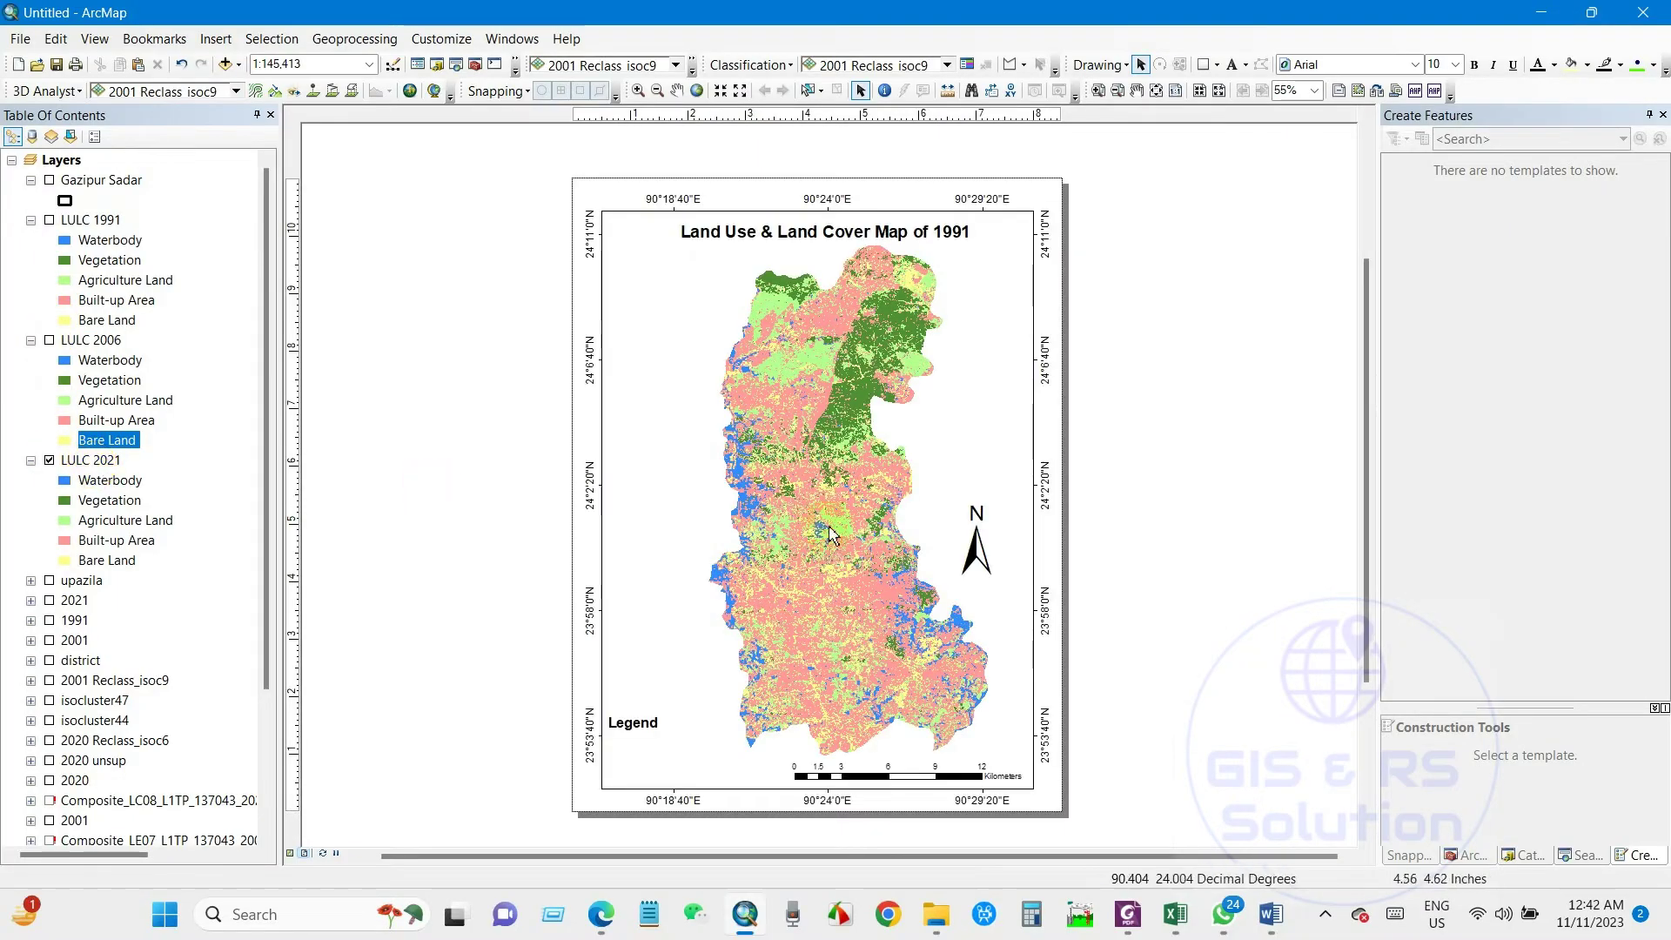
click(49, 460)
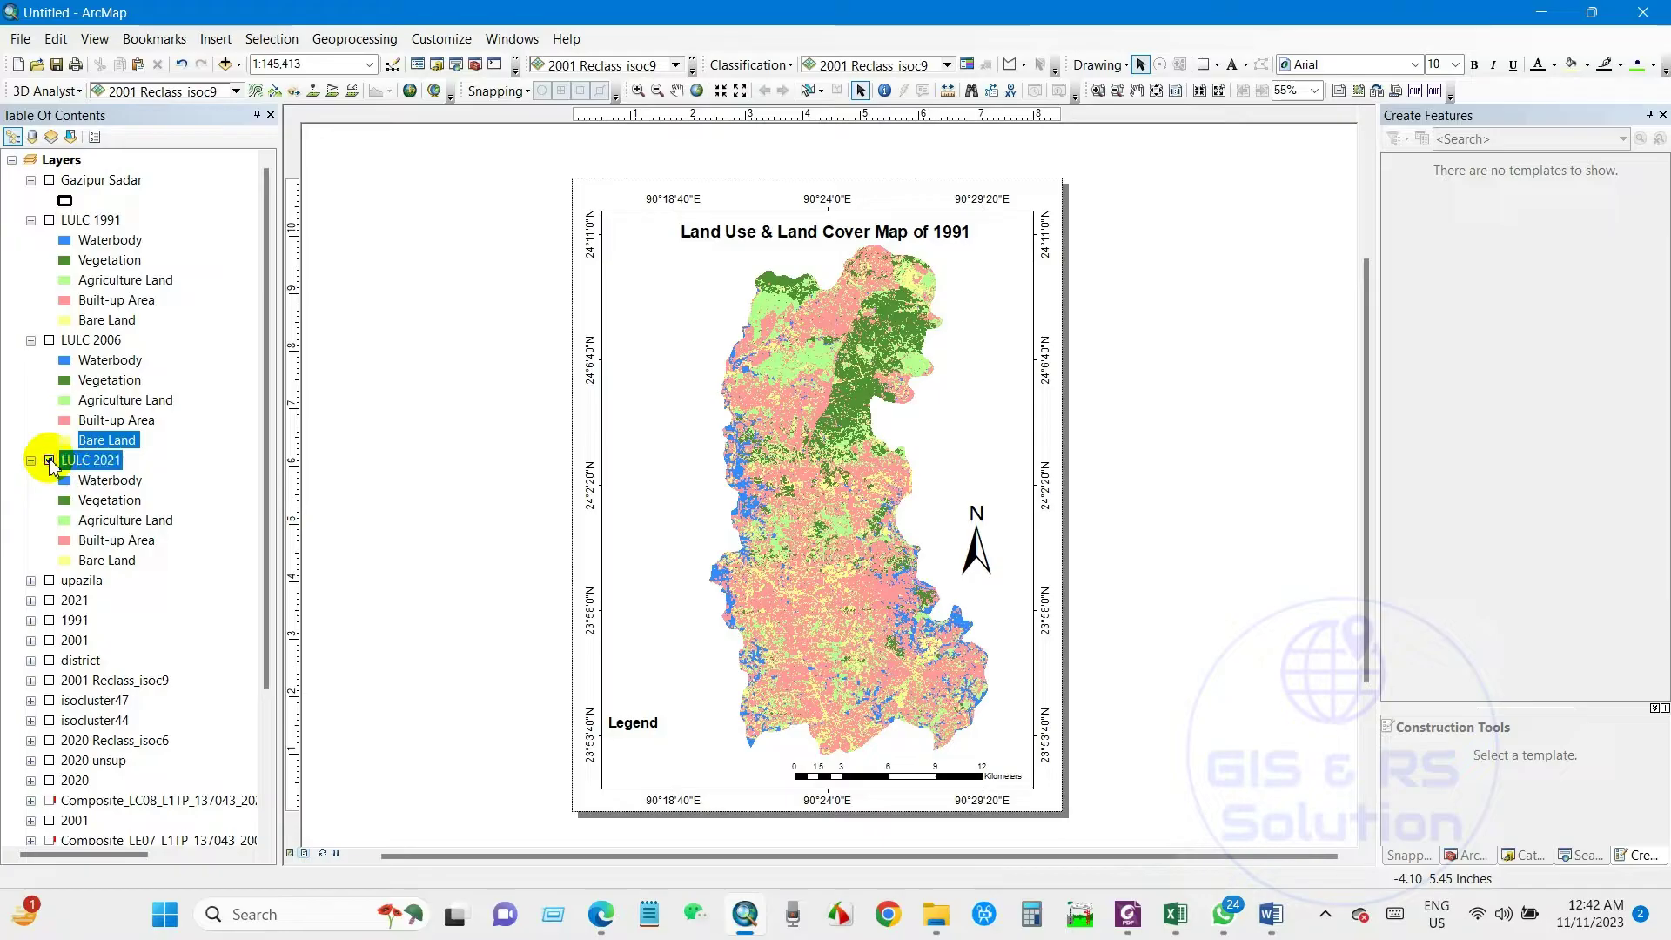
click(50, 339)
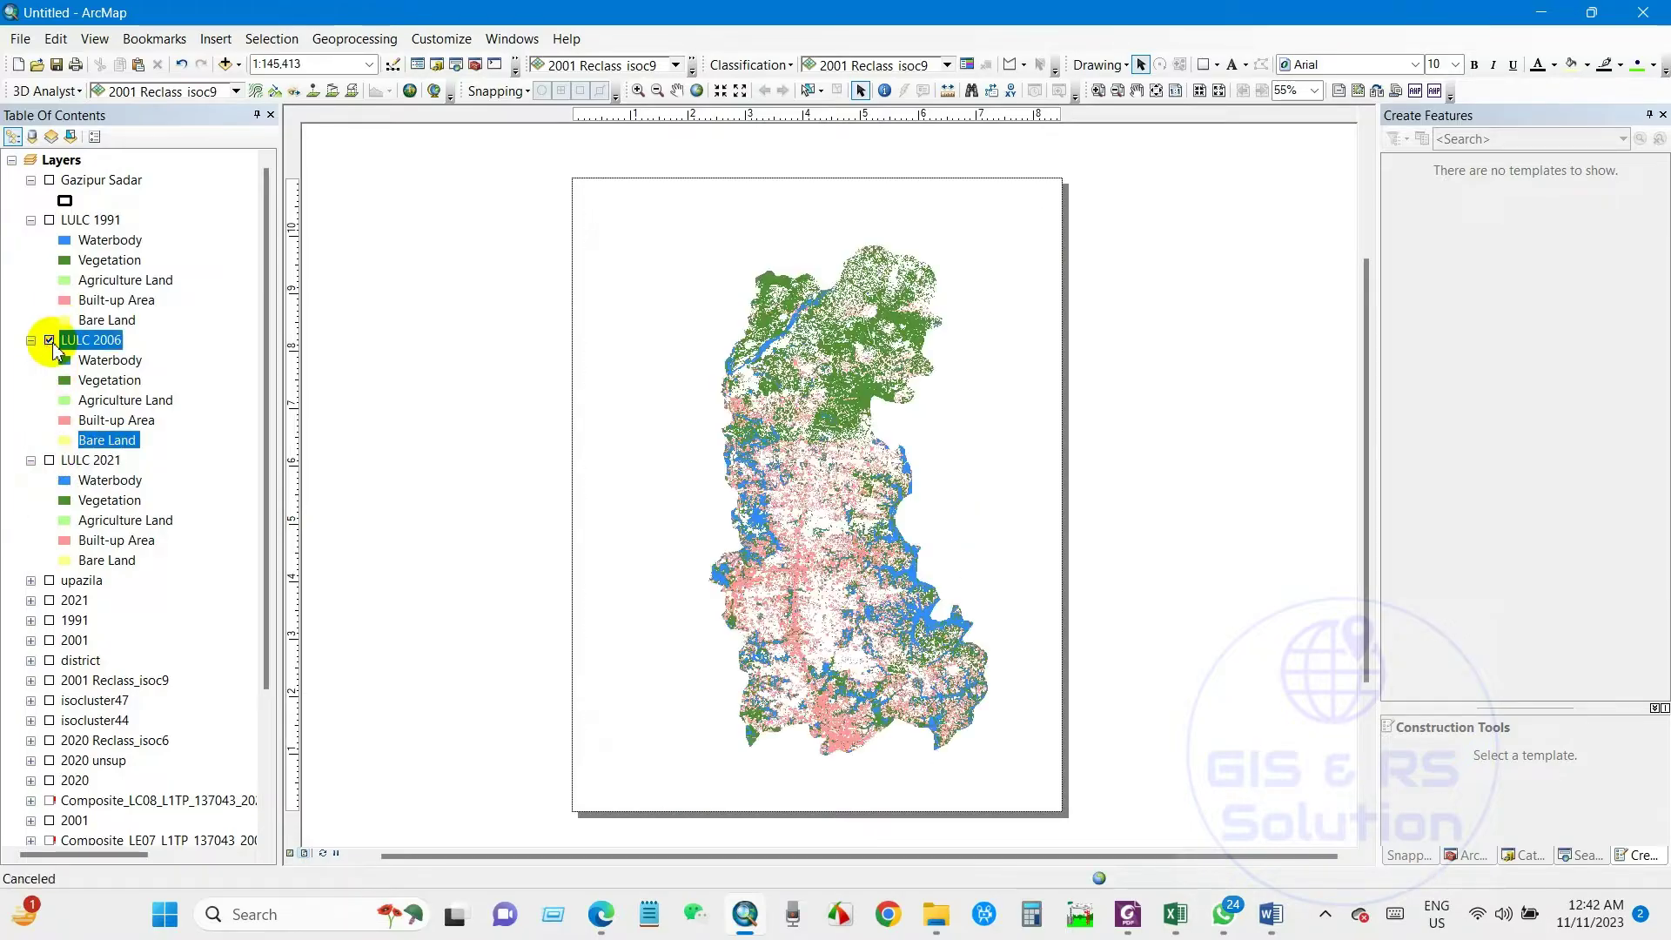
click(50, 340)
click(49, 219)
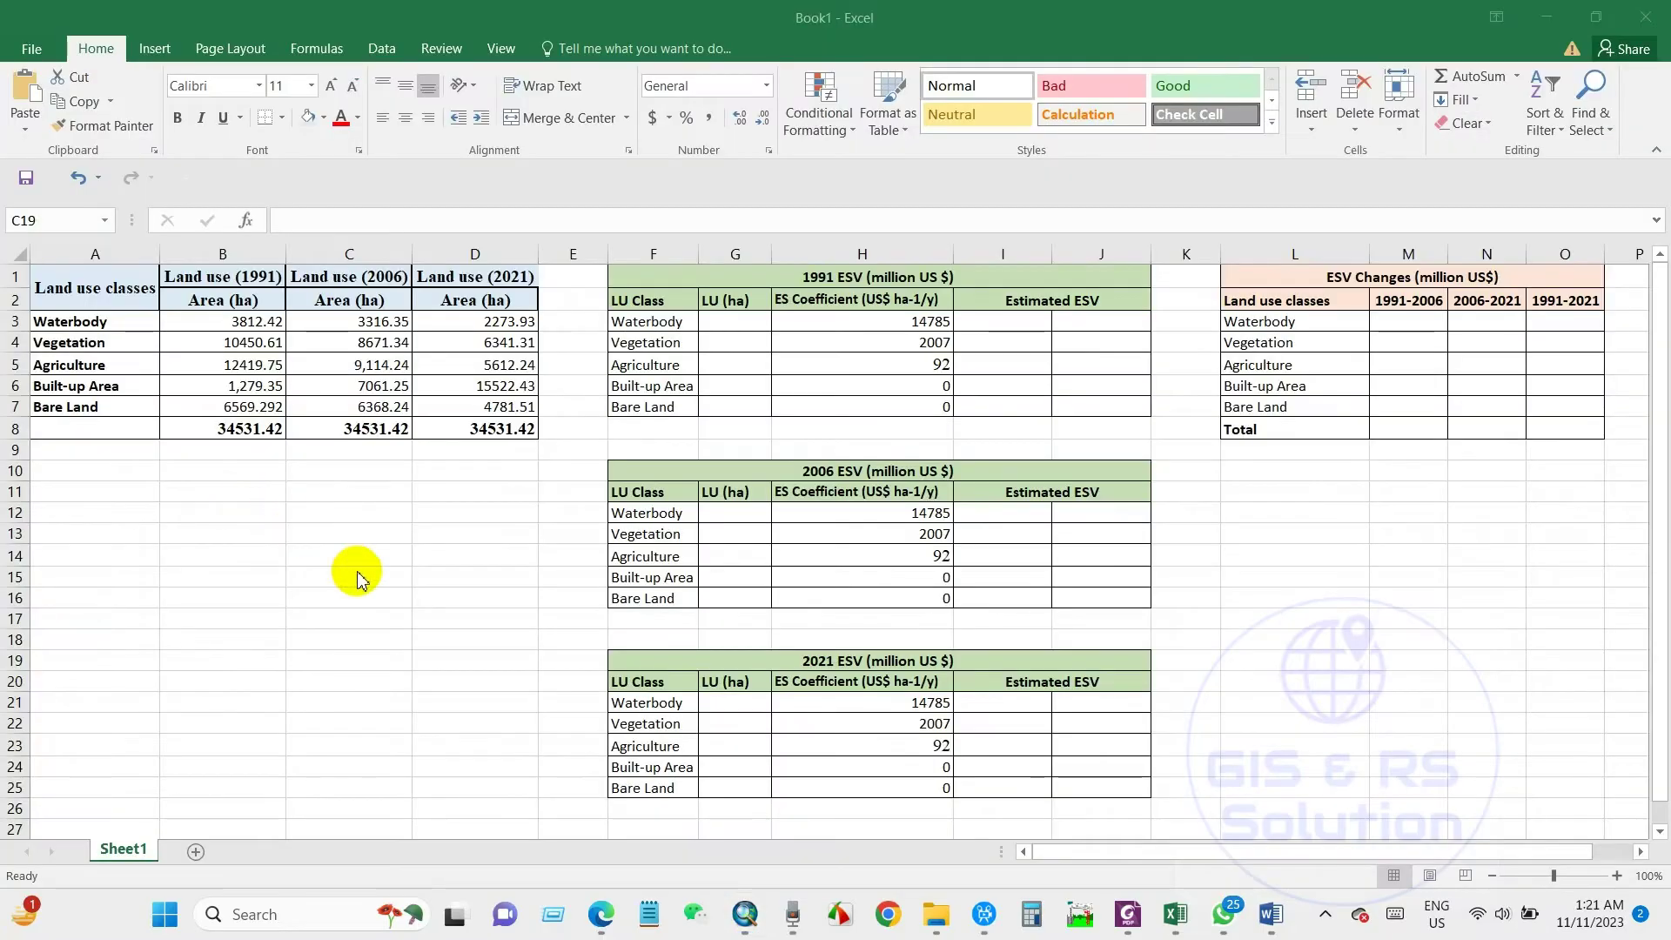
- Examine the land use area table for 1991, 2006 and 2021 in the Excel workbook
drag(75, 275, 511, 436)
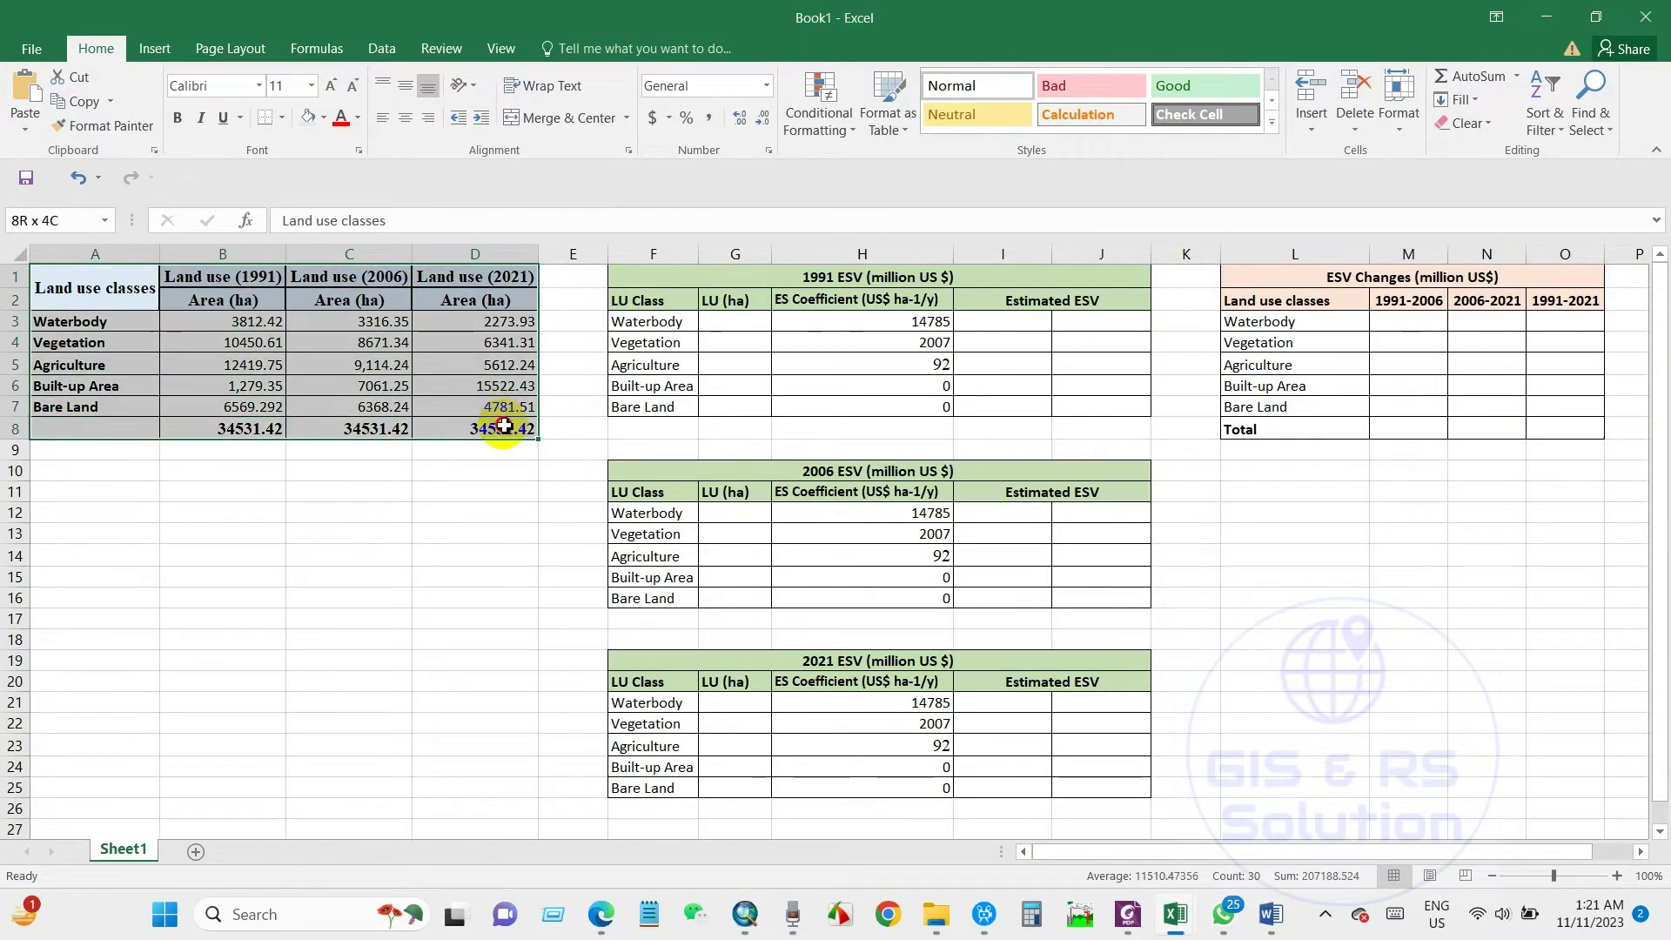
click(377, 490)
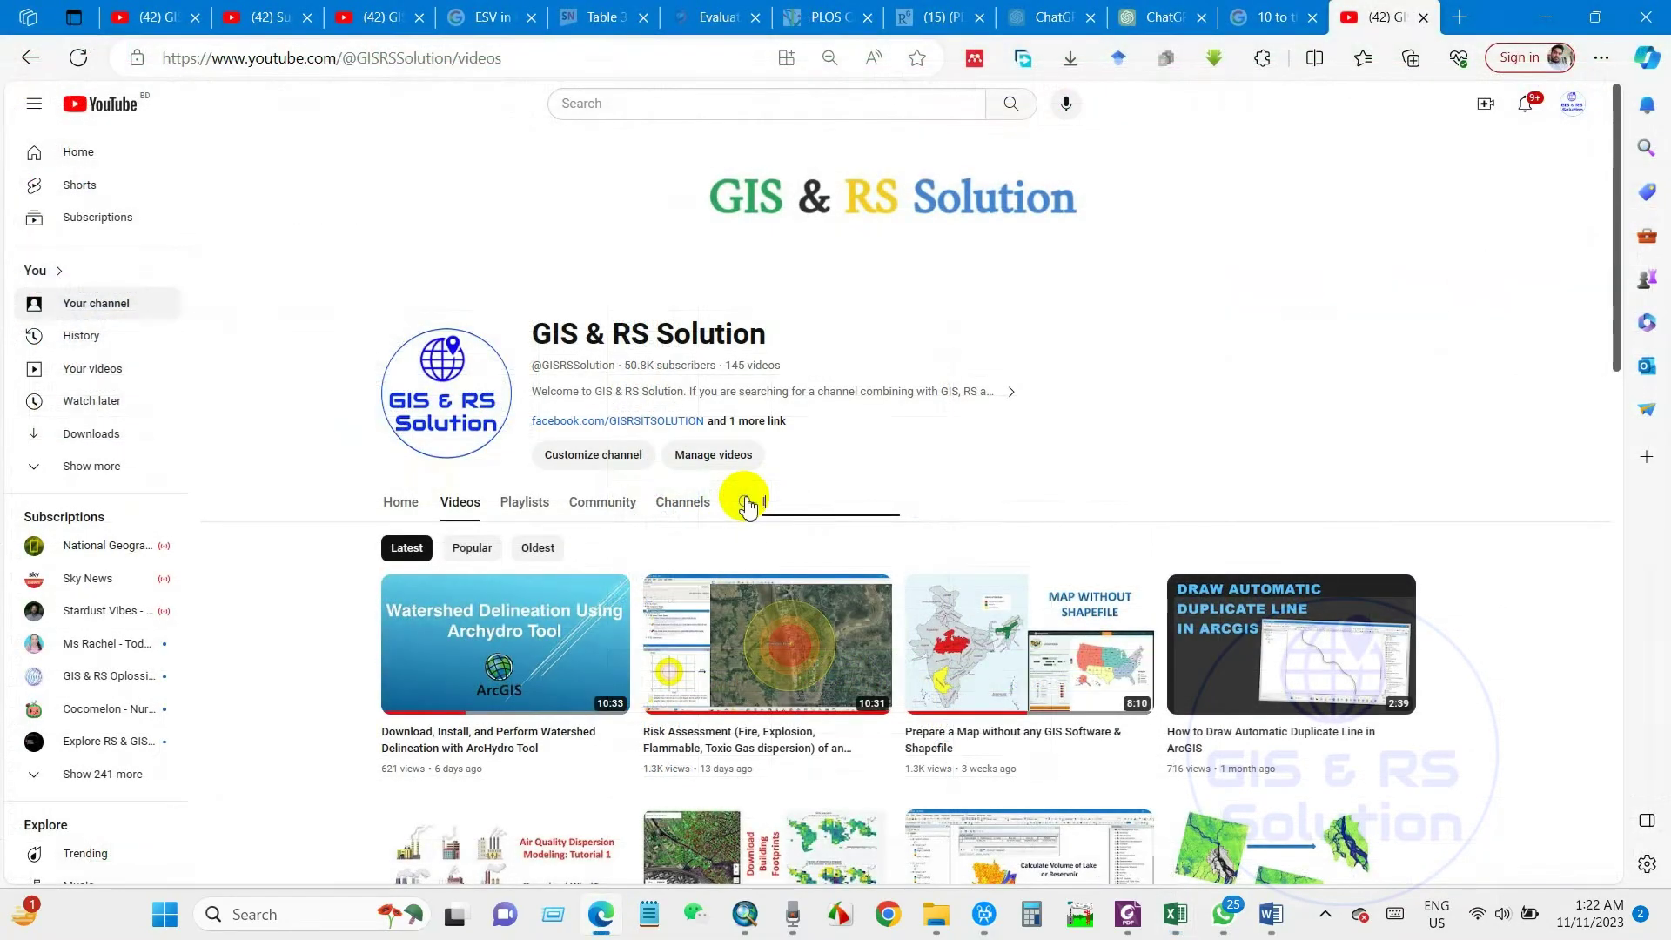
- Search the GIS & RS Solution YouTube channel for "lulc" and browse the matching tutorials
click(747, 505)
text(July)
text(c)
key(Return)
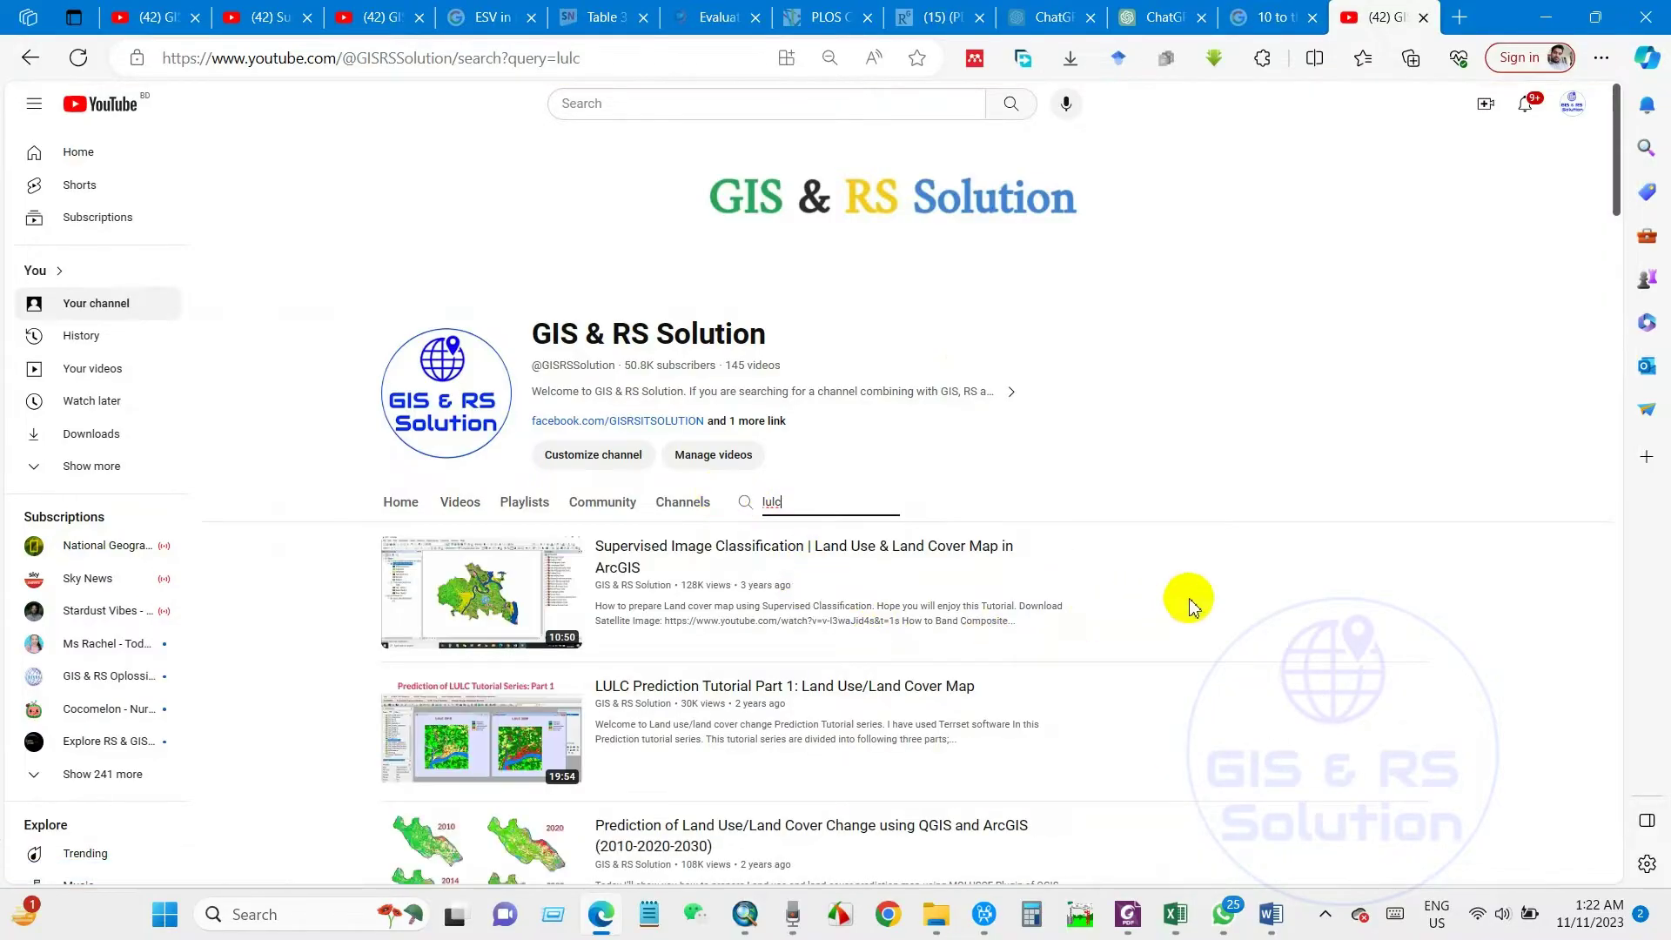
scroll(992, 570, down, 1)
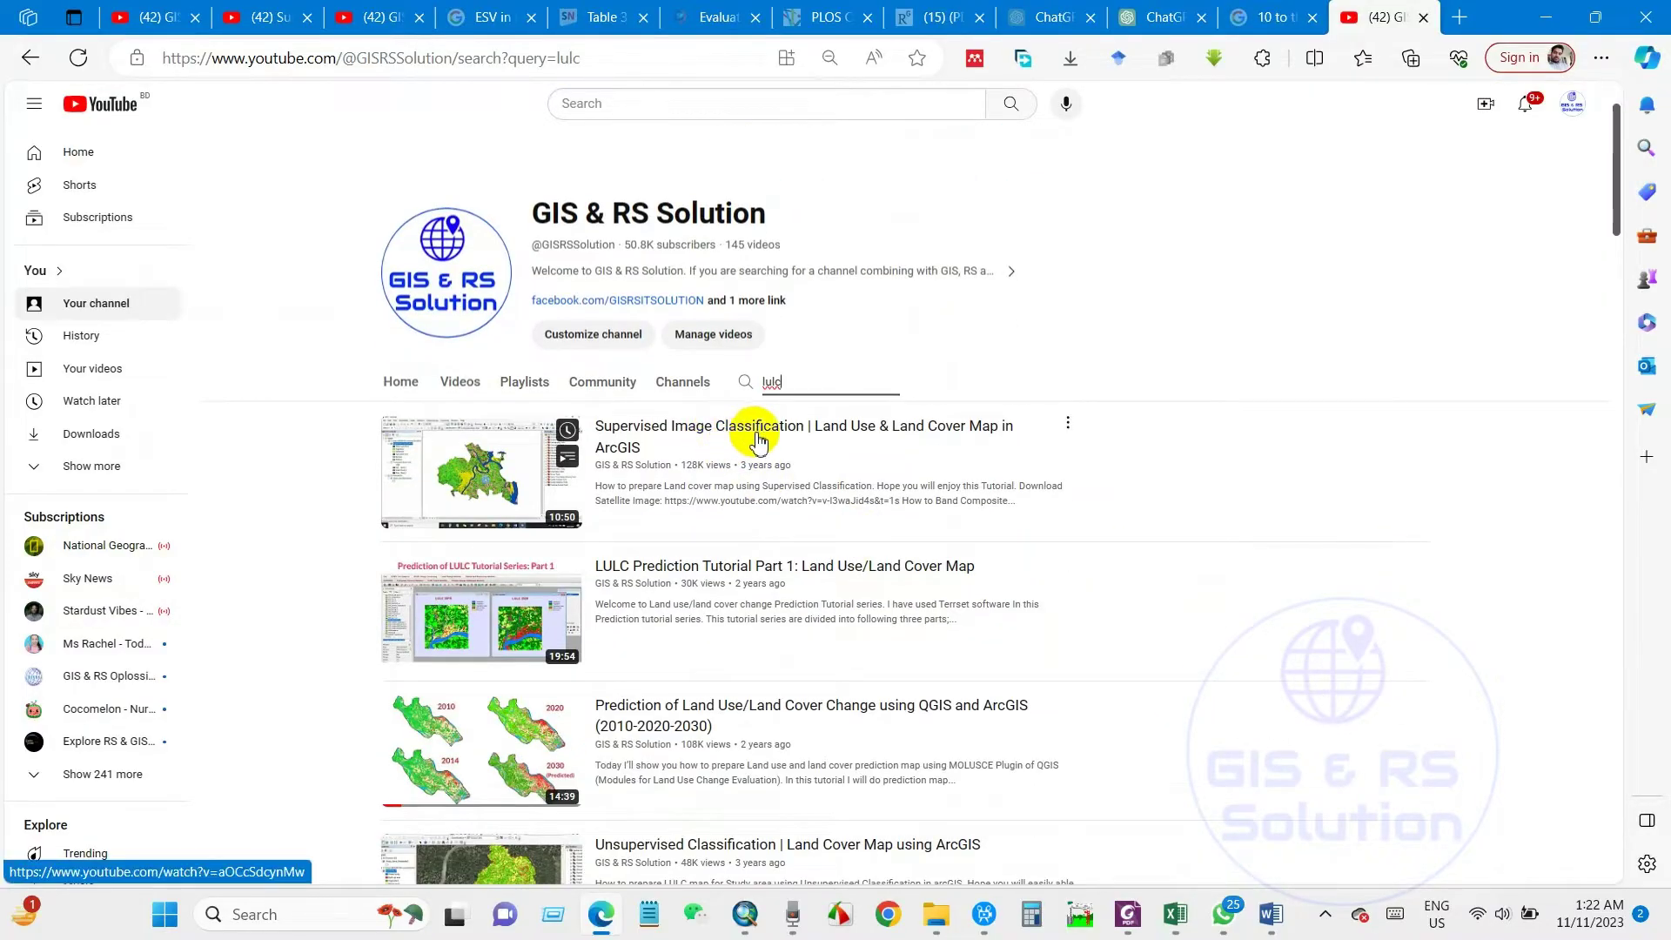
scroll(1079, 548, down, 2)
scroll(1082, 557, down, 3)
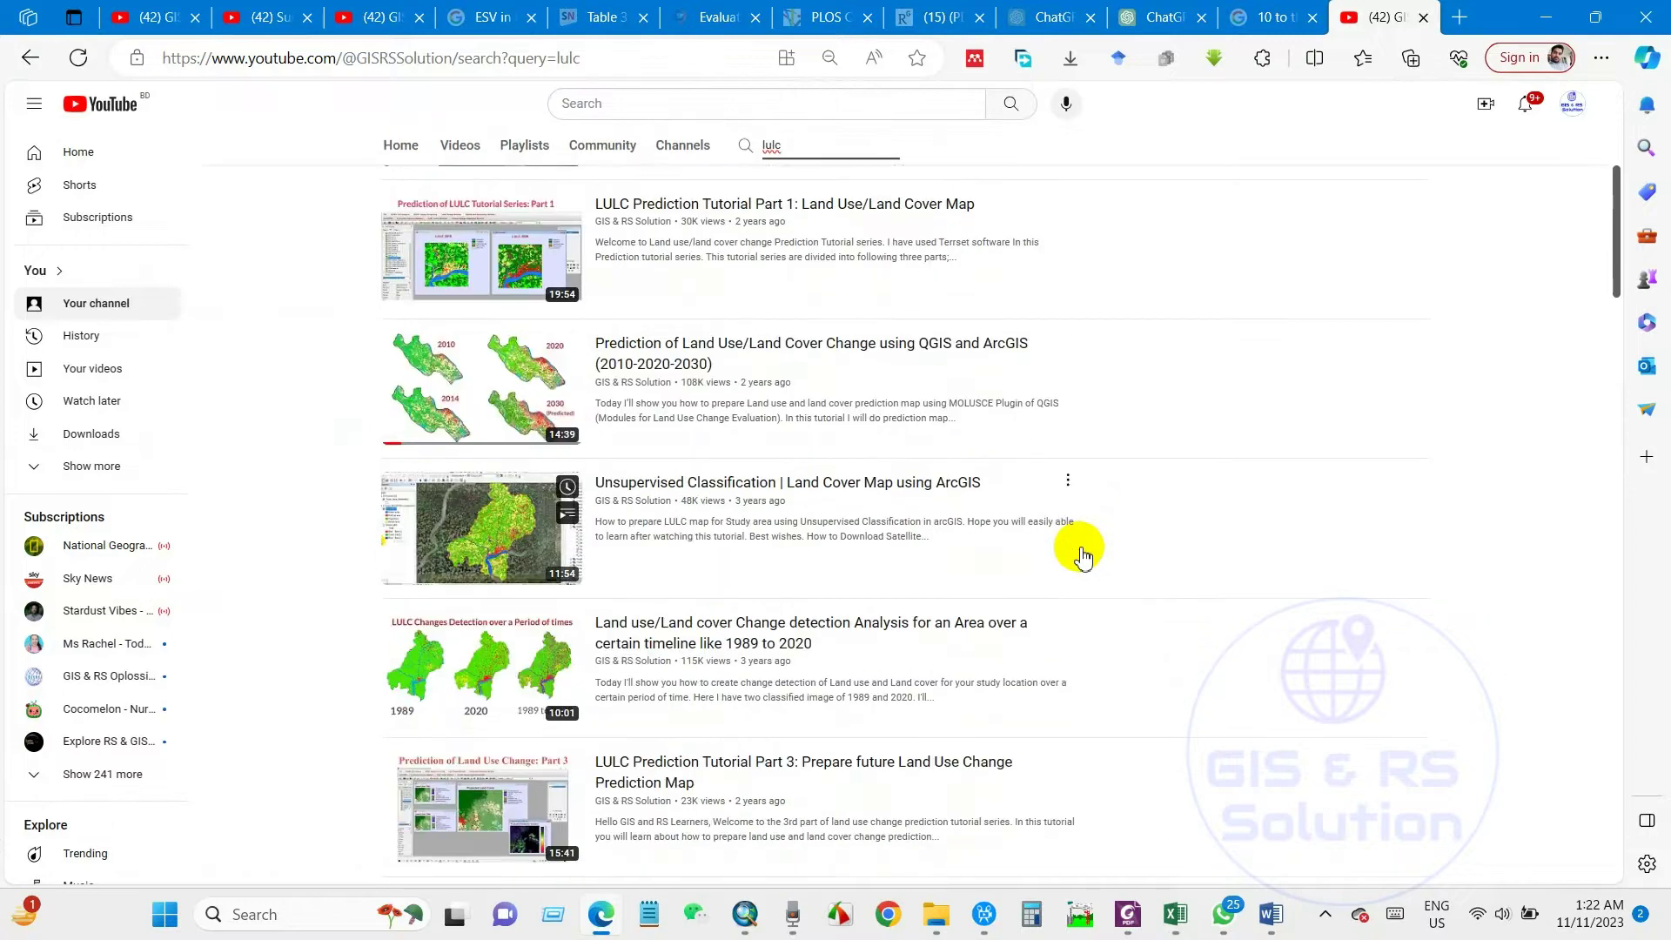
scroll(1082, 556, down, 3)
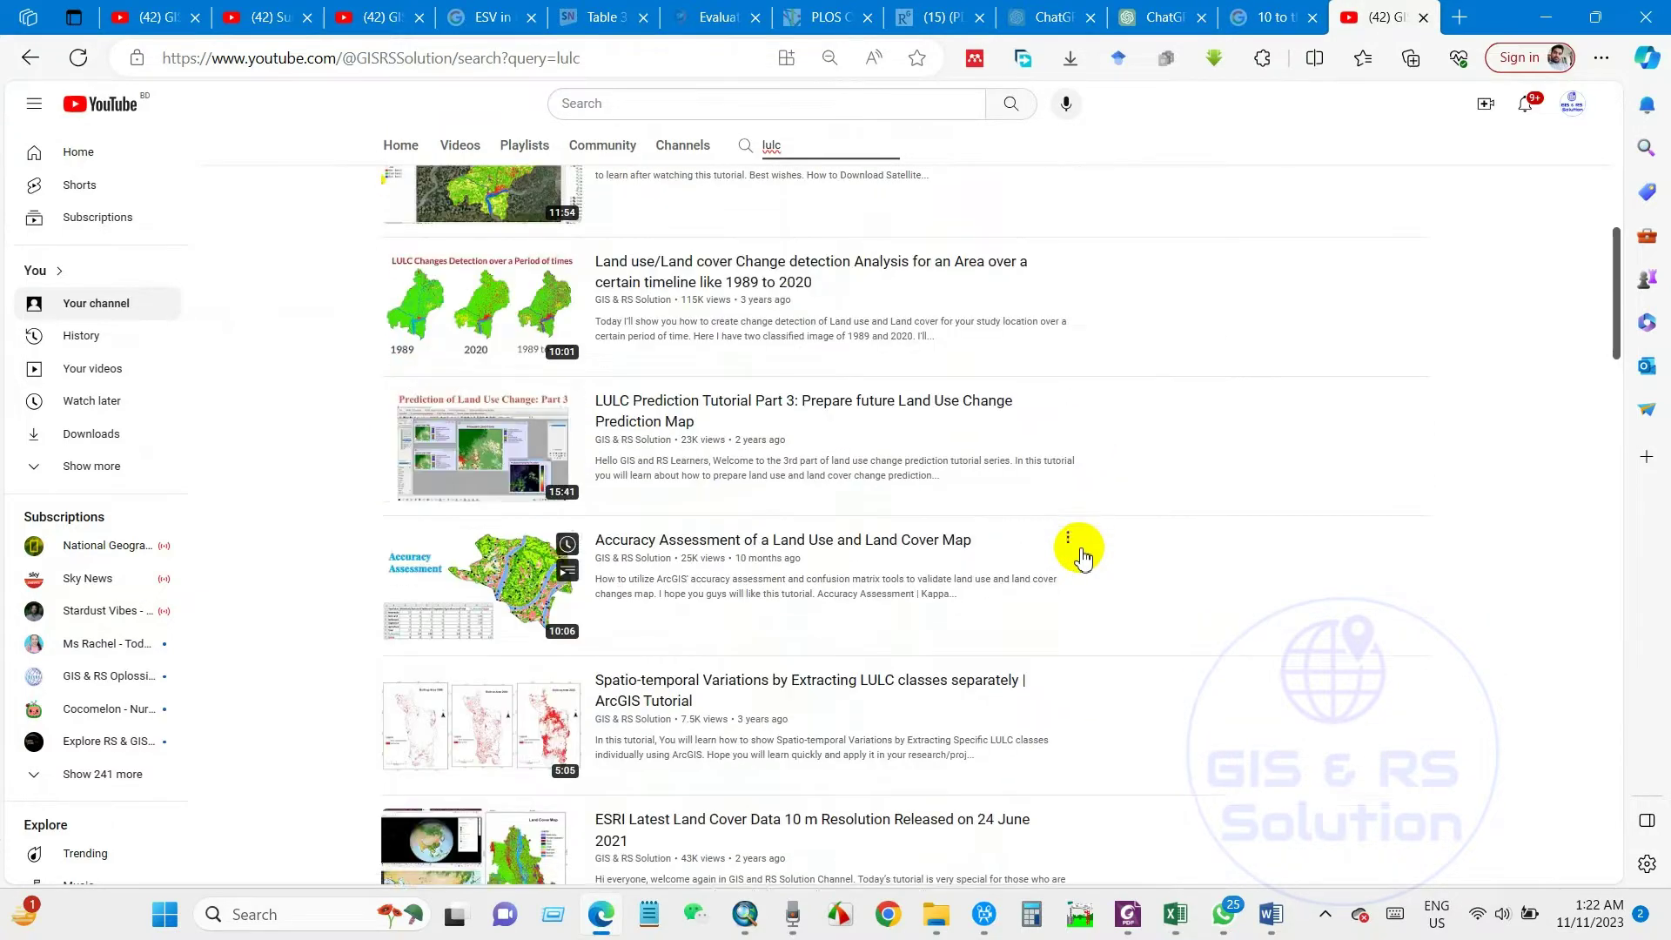
scroll(1080, 557, up, 3)
scroll(1082, 549, up, 10)
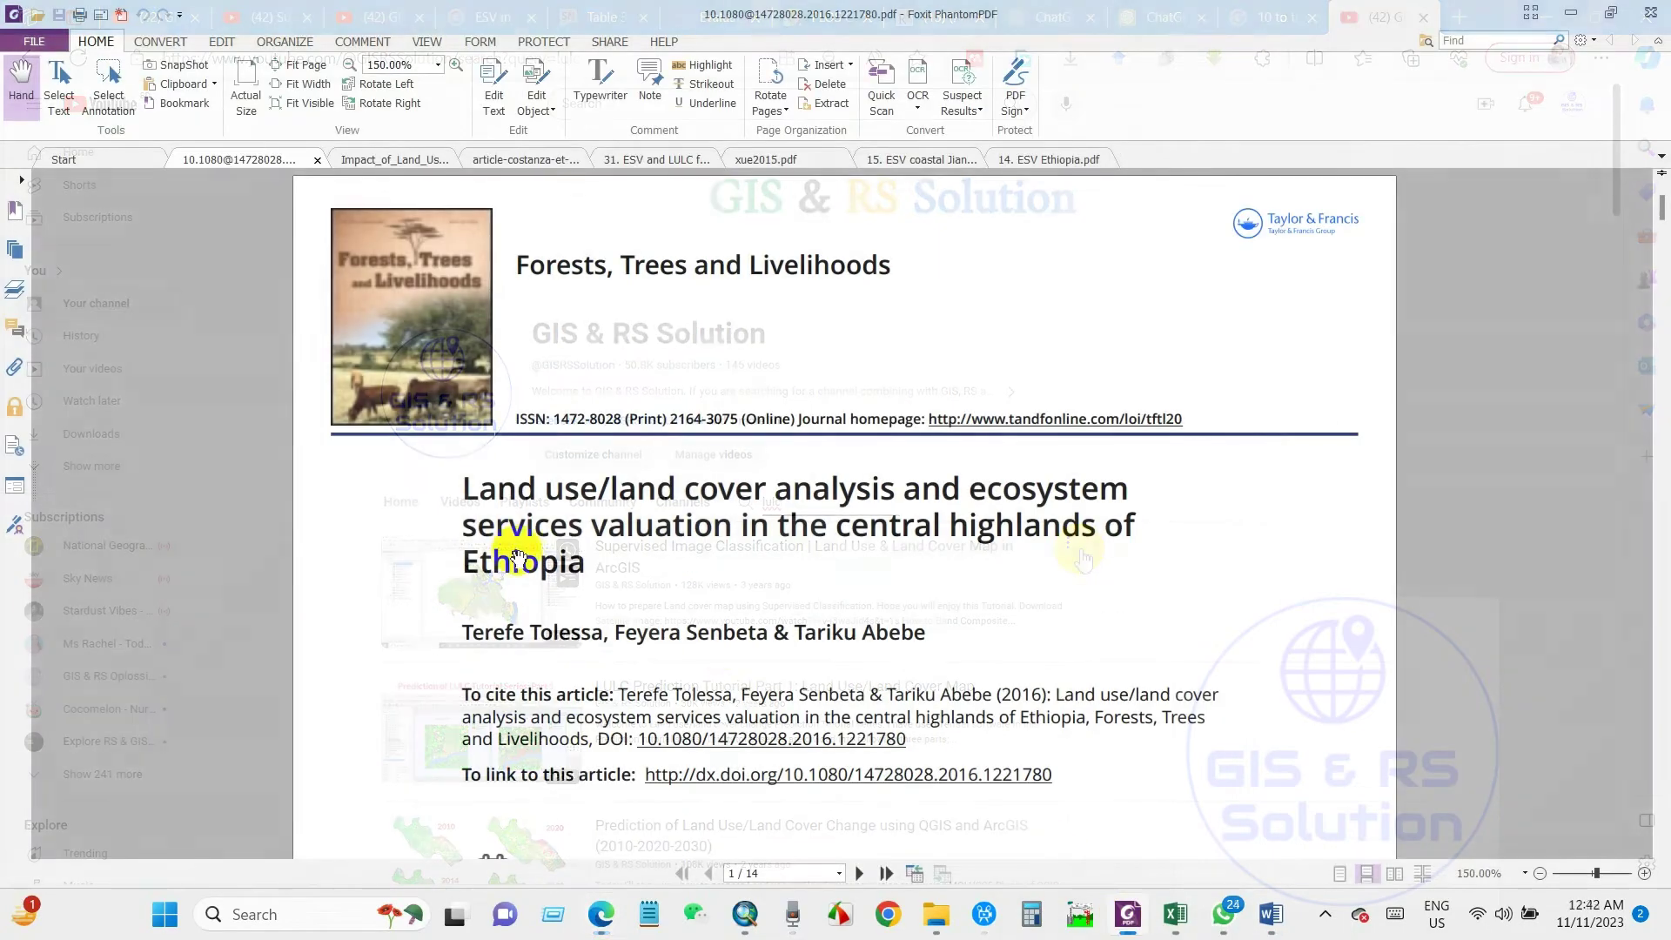
- Look over the Ethiopia land cover paper in Foxit PhantomPDF and bring up the article "Changes in the global value of ecosystem services"
scroll(654, 588, down, 1)
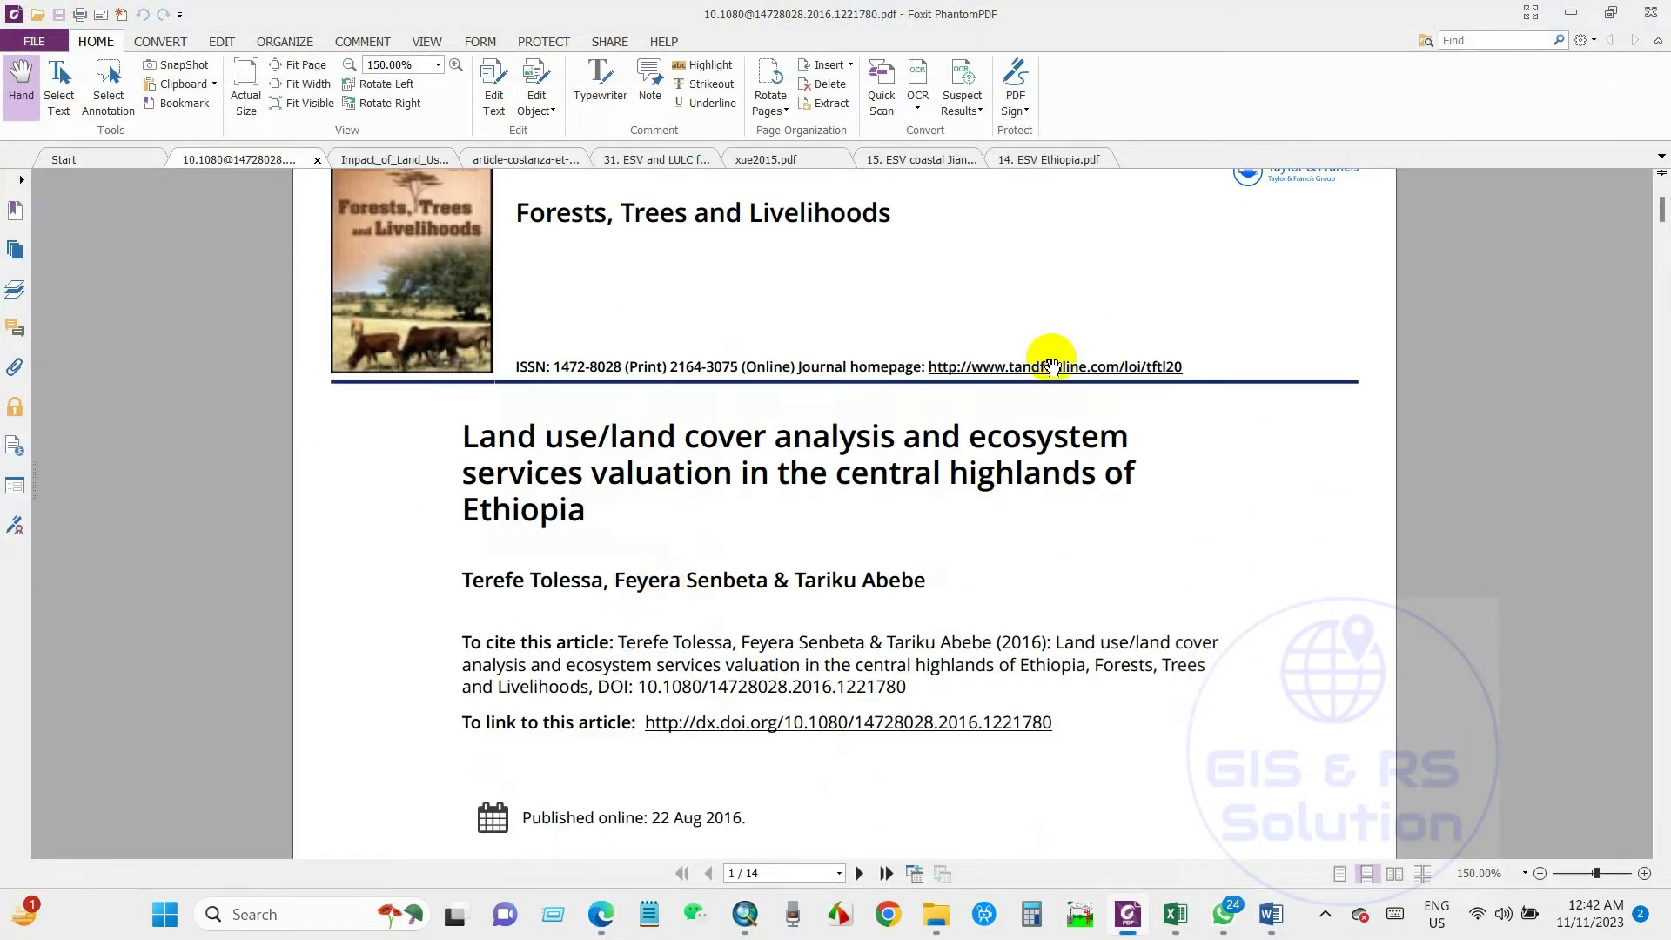
mouse_move(1661, 211)
mouse_down()
mouse_move(1661, 662)
mouse_move(1652, 202)
mouse_up()
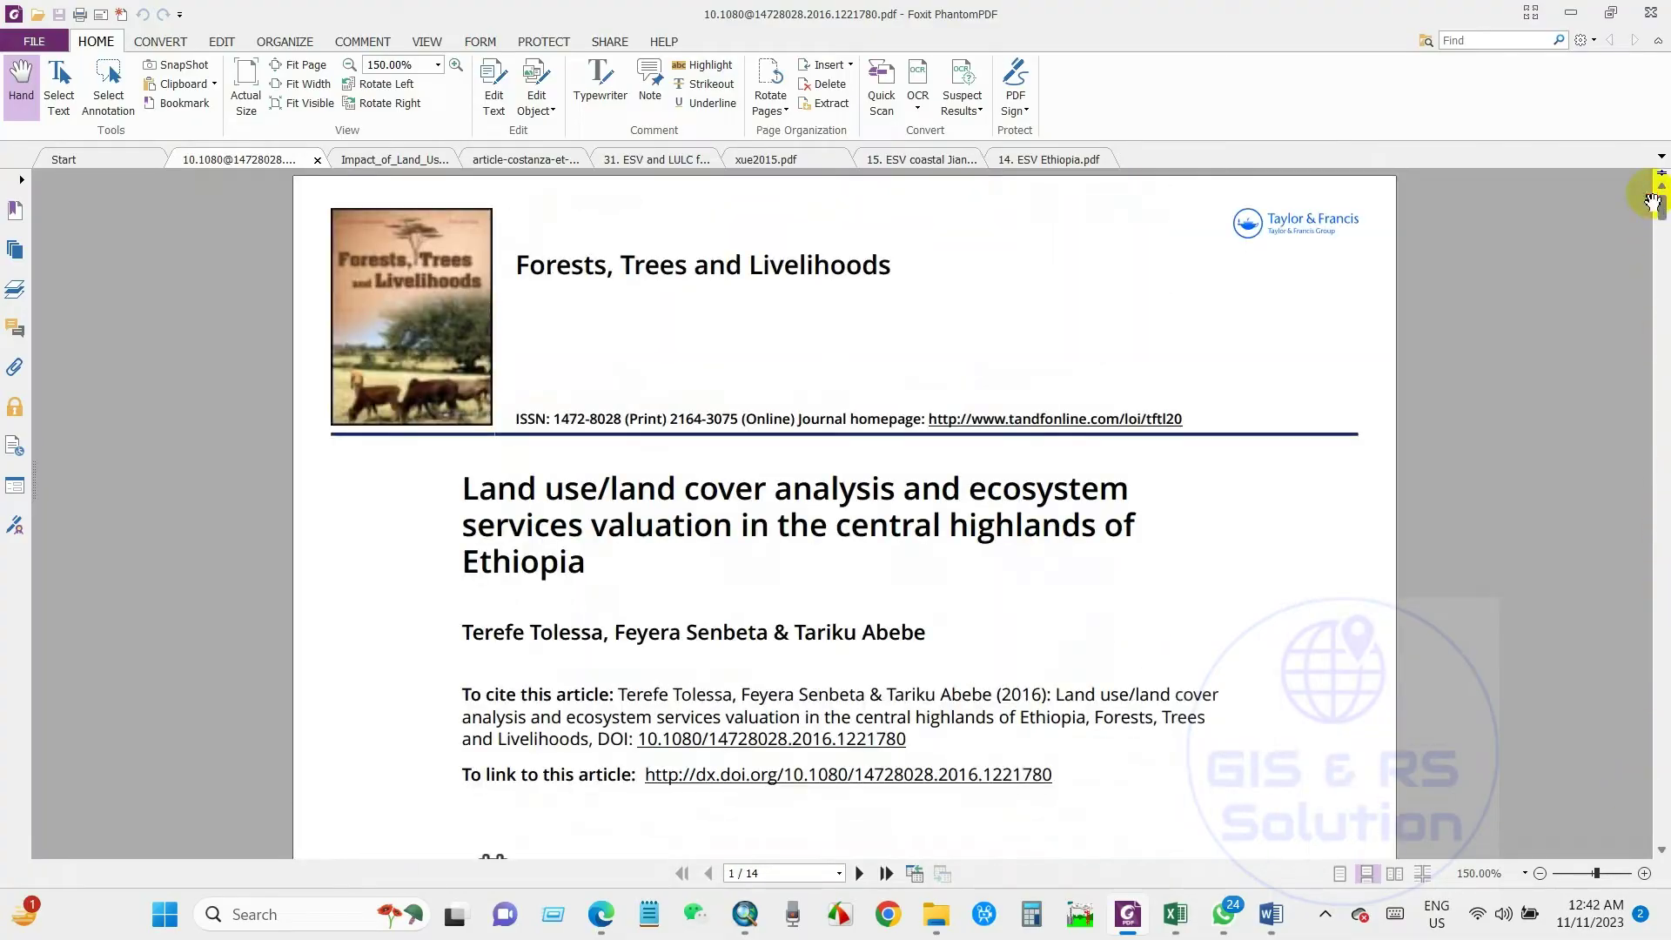
click(399, 161)
click(522, 165)
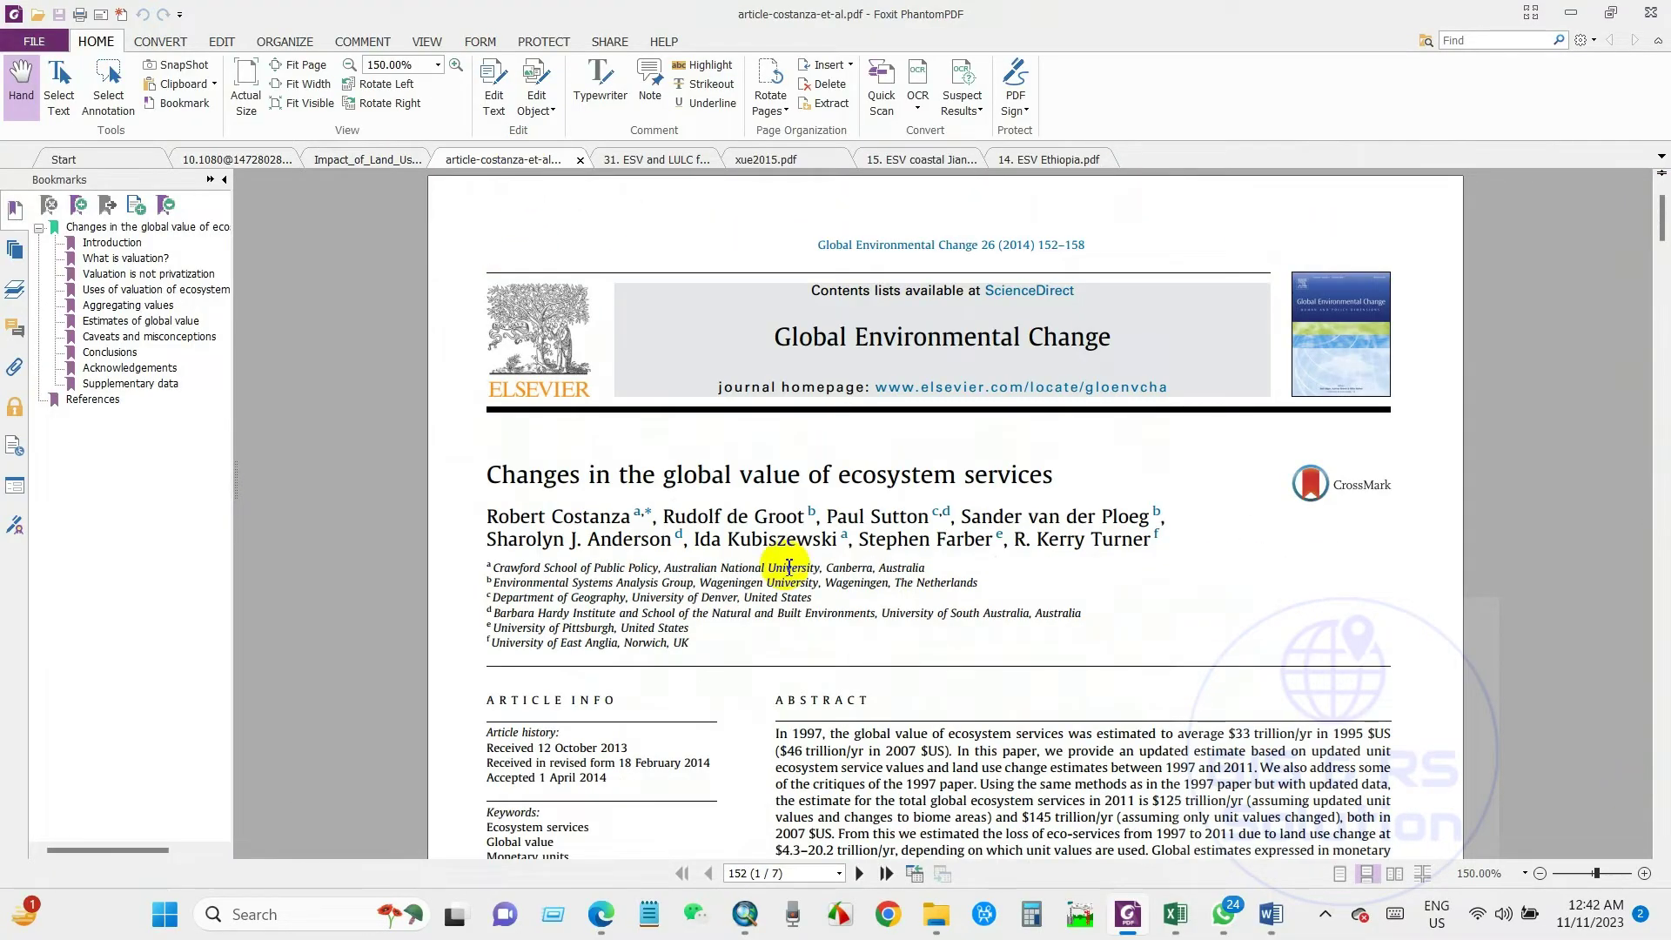
- Look over the open ESV articles, including the Tianjin case study, the coastal Jiangsu paper and the Ethiopia paper
click(632, 157)
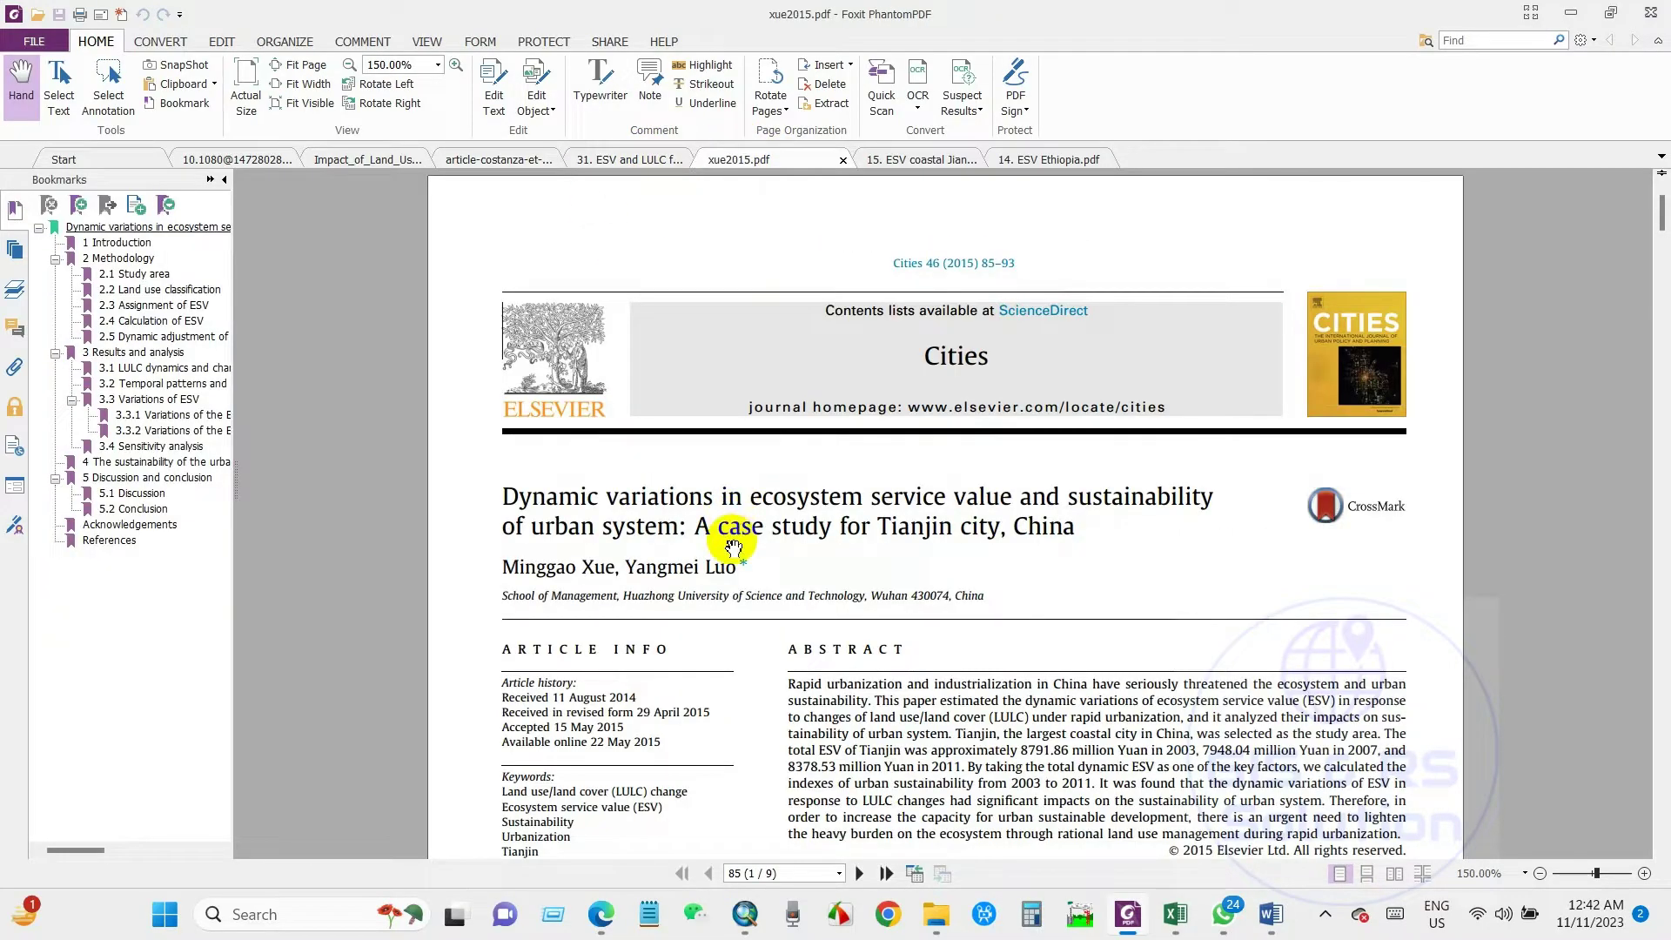
scroll(724, 538, down, 2)
click(870, 159)
scroll(648, 635, down, 2)
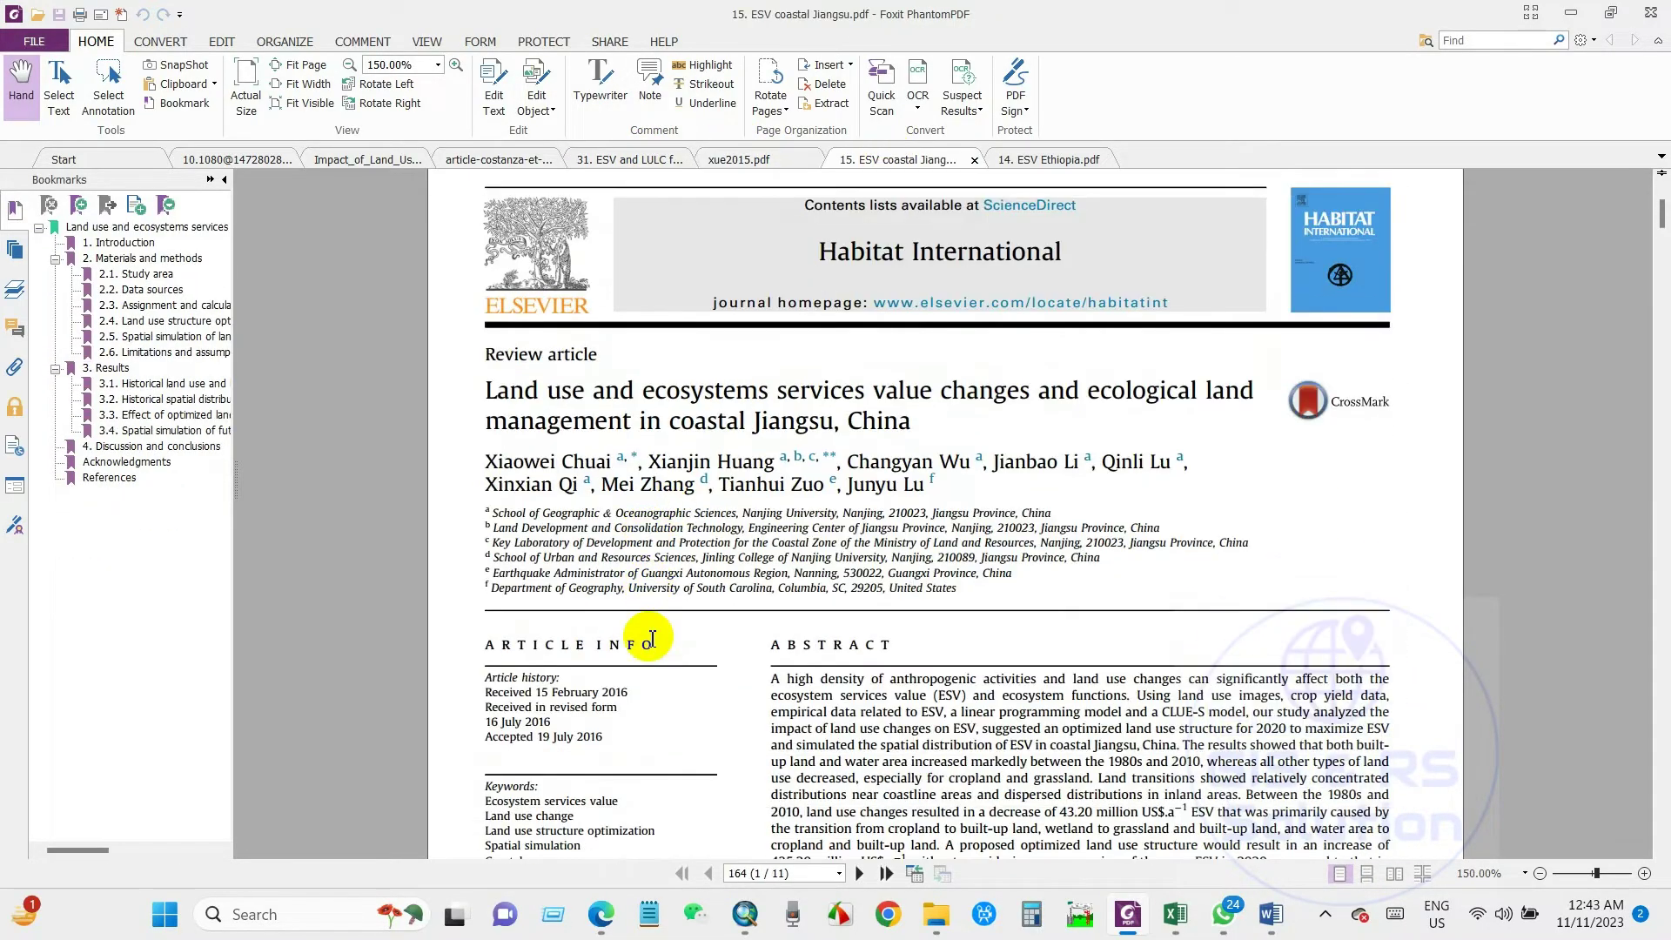
click(1027, 159)
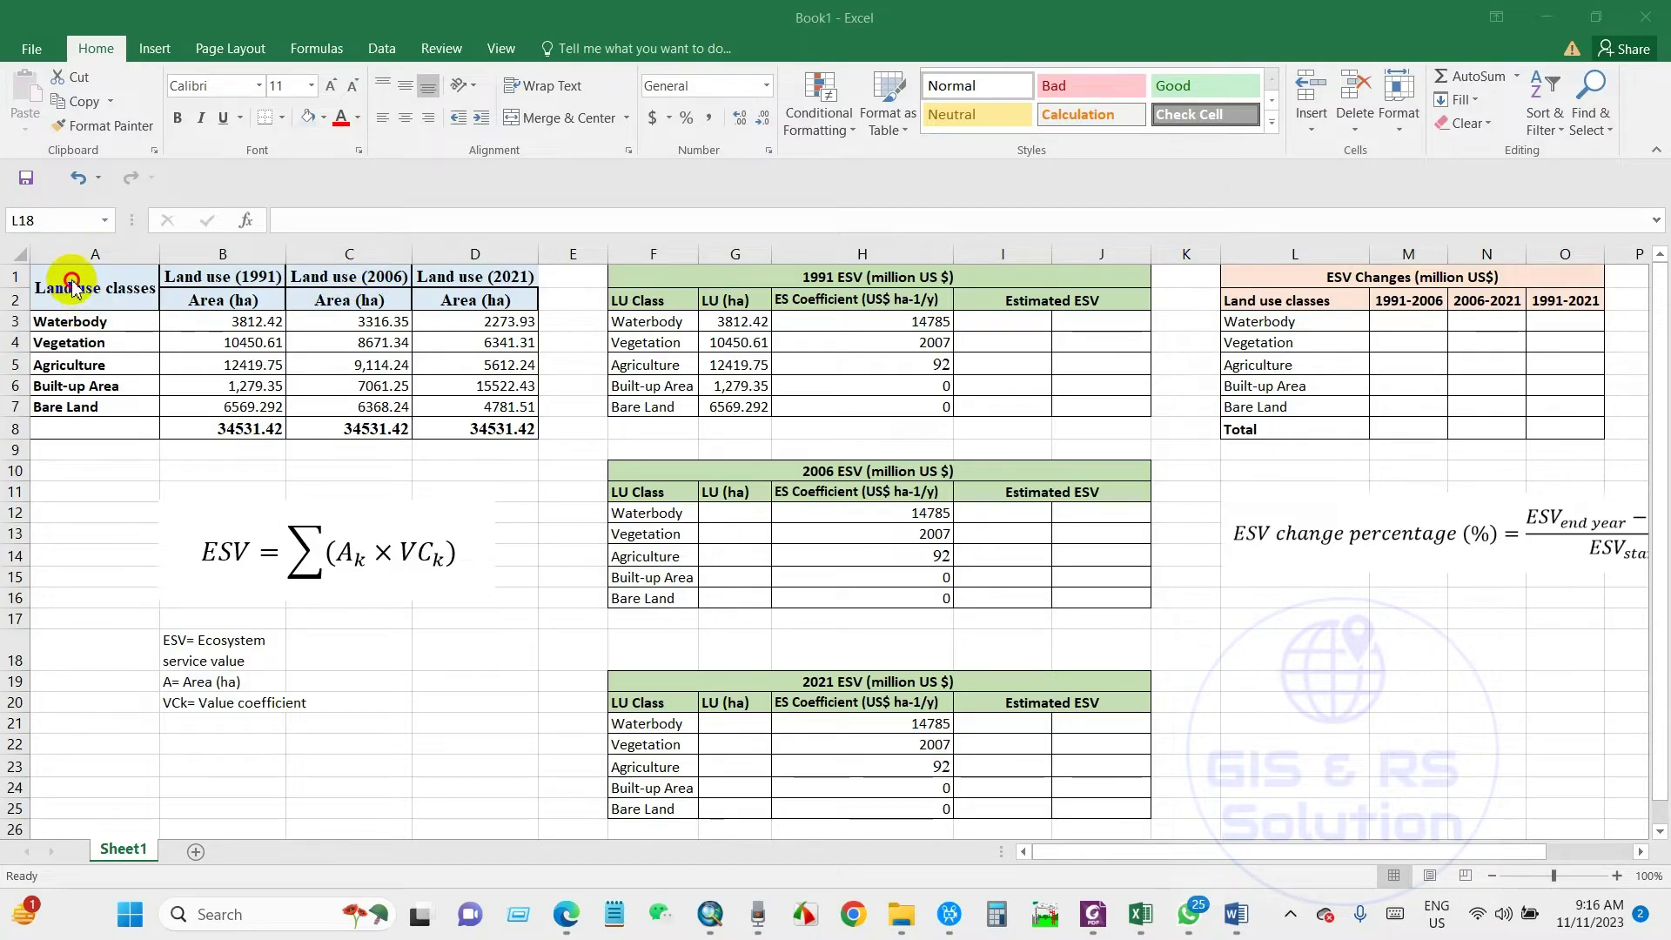
- Review the land use area table in Excel, the 1991 land cover map in ArcMap, and the ESV formula in the workbook
drag(100, 288, 533, 407)
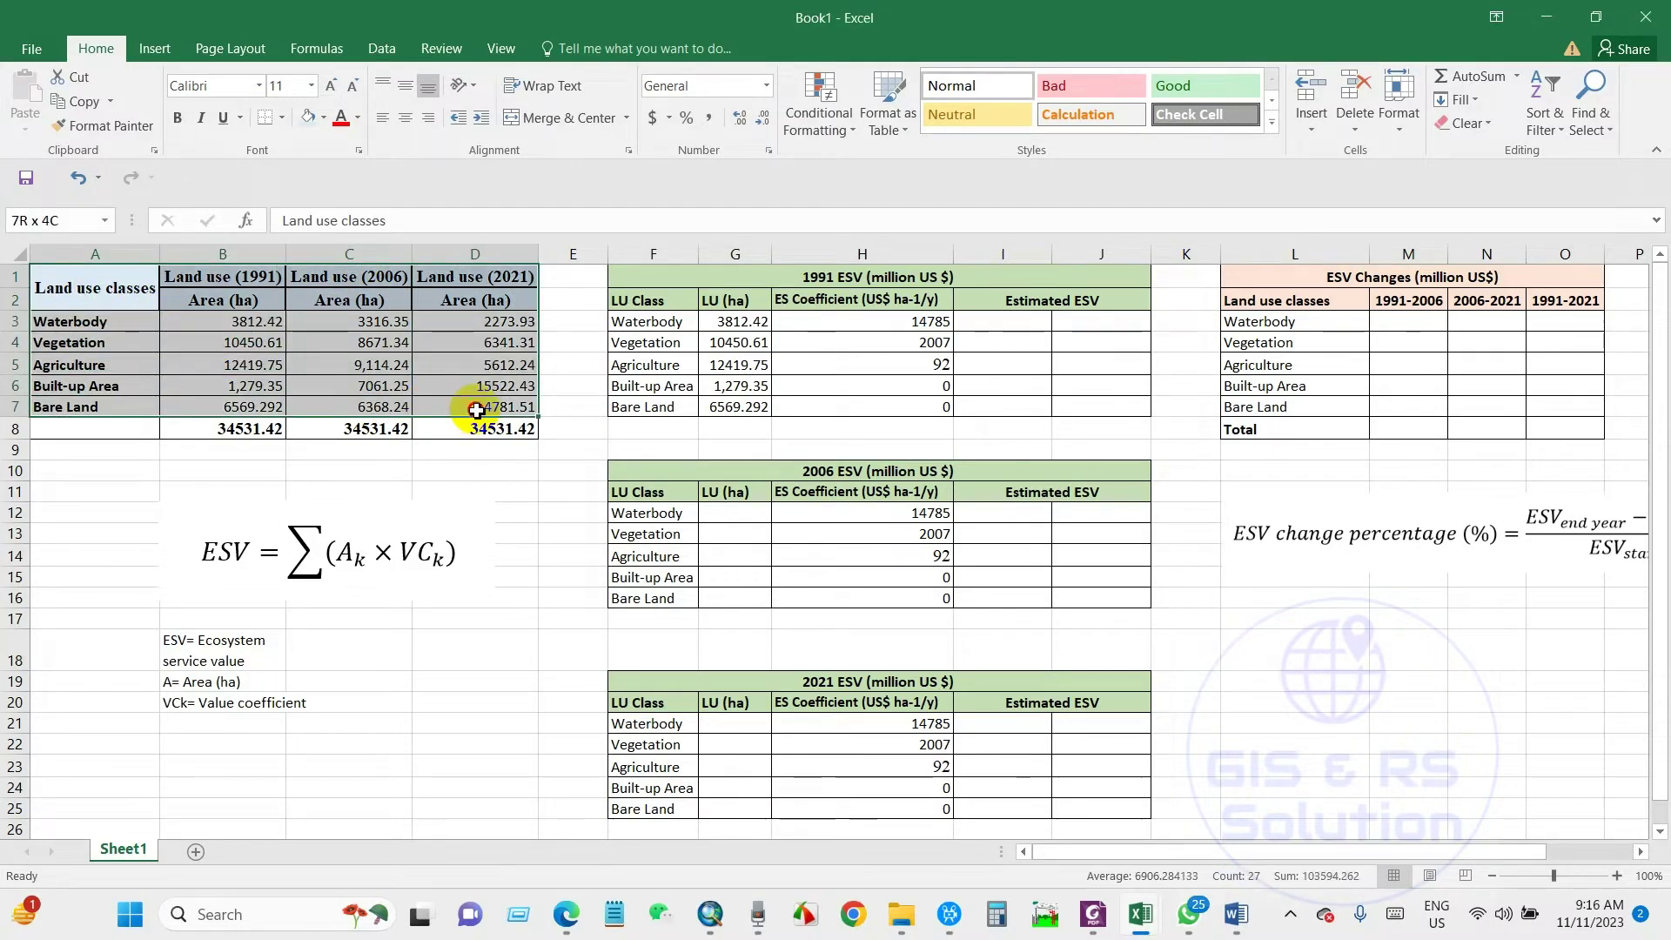
click(222, 324)
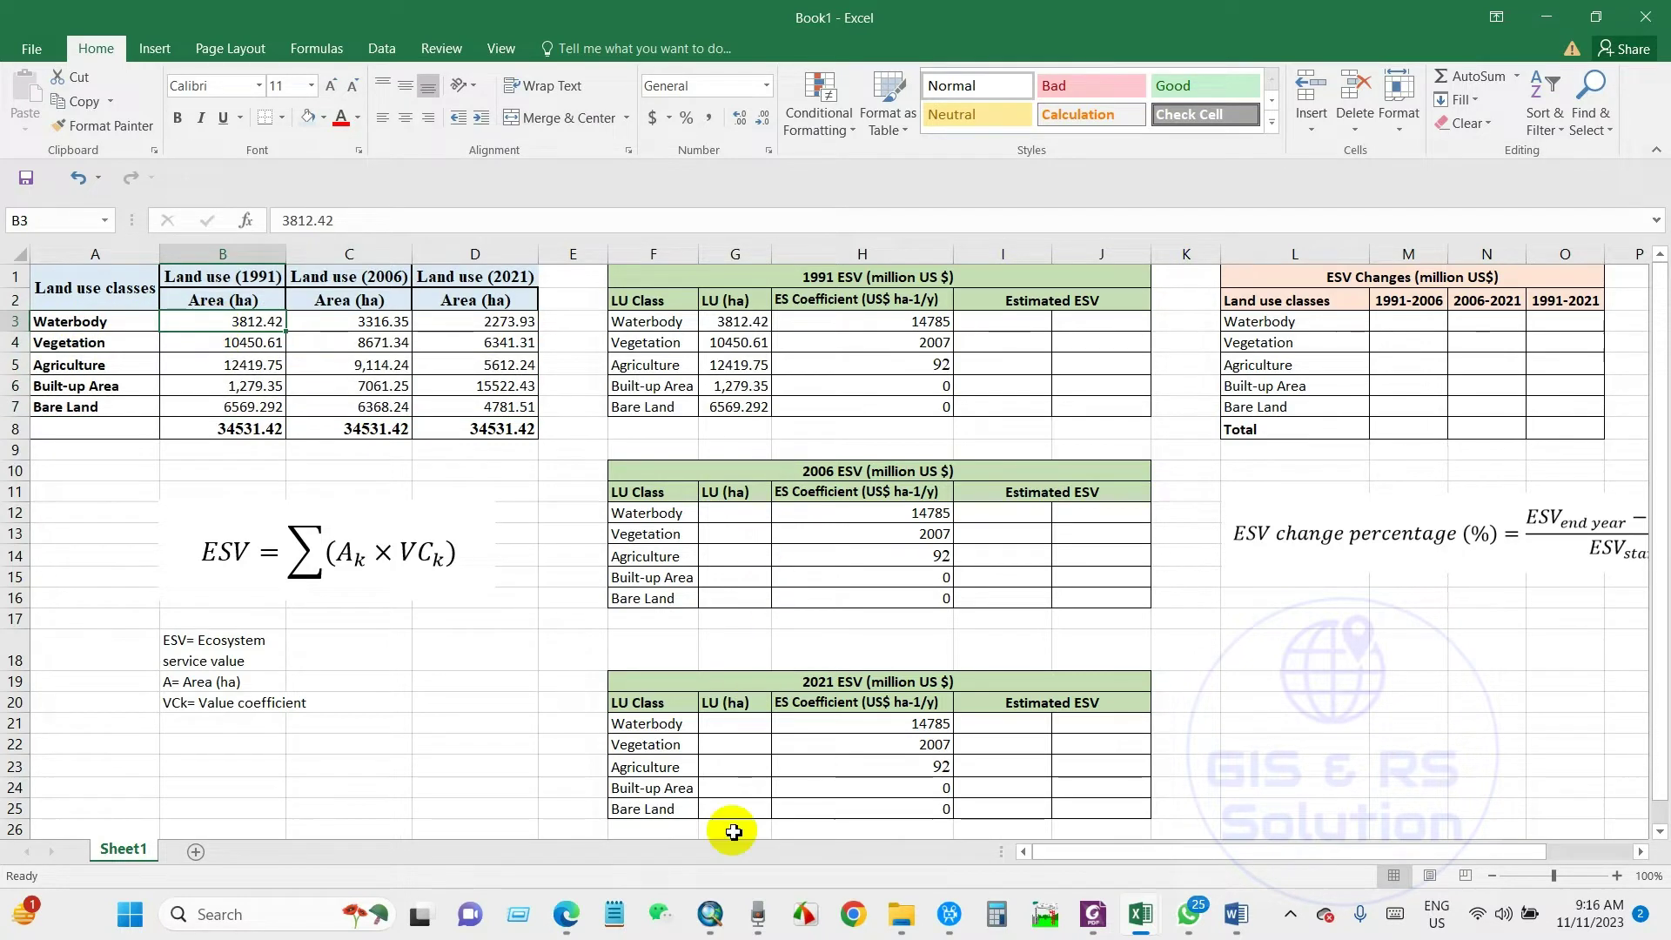
click(707, 822)
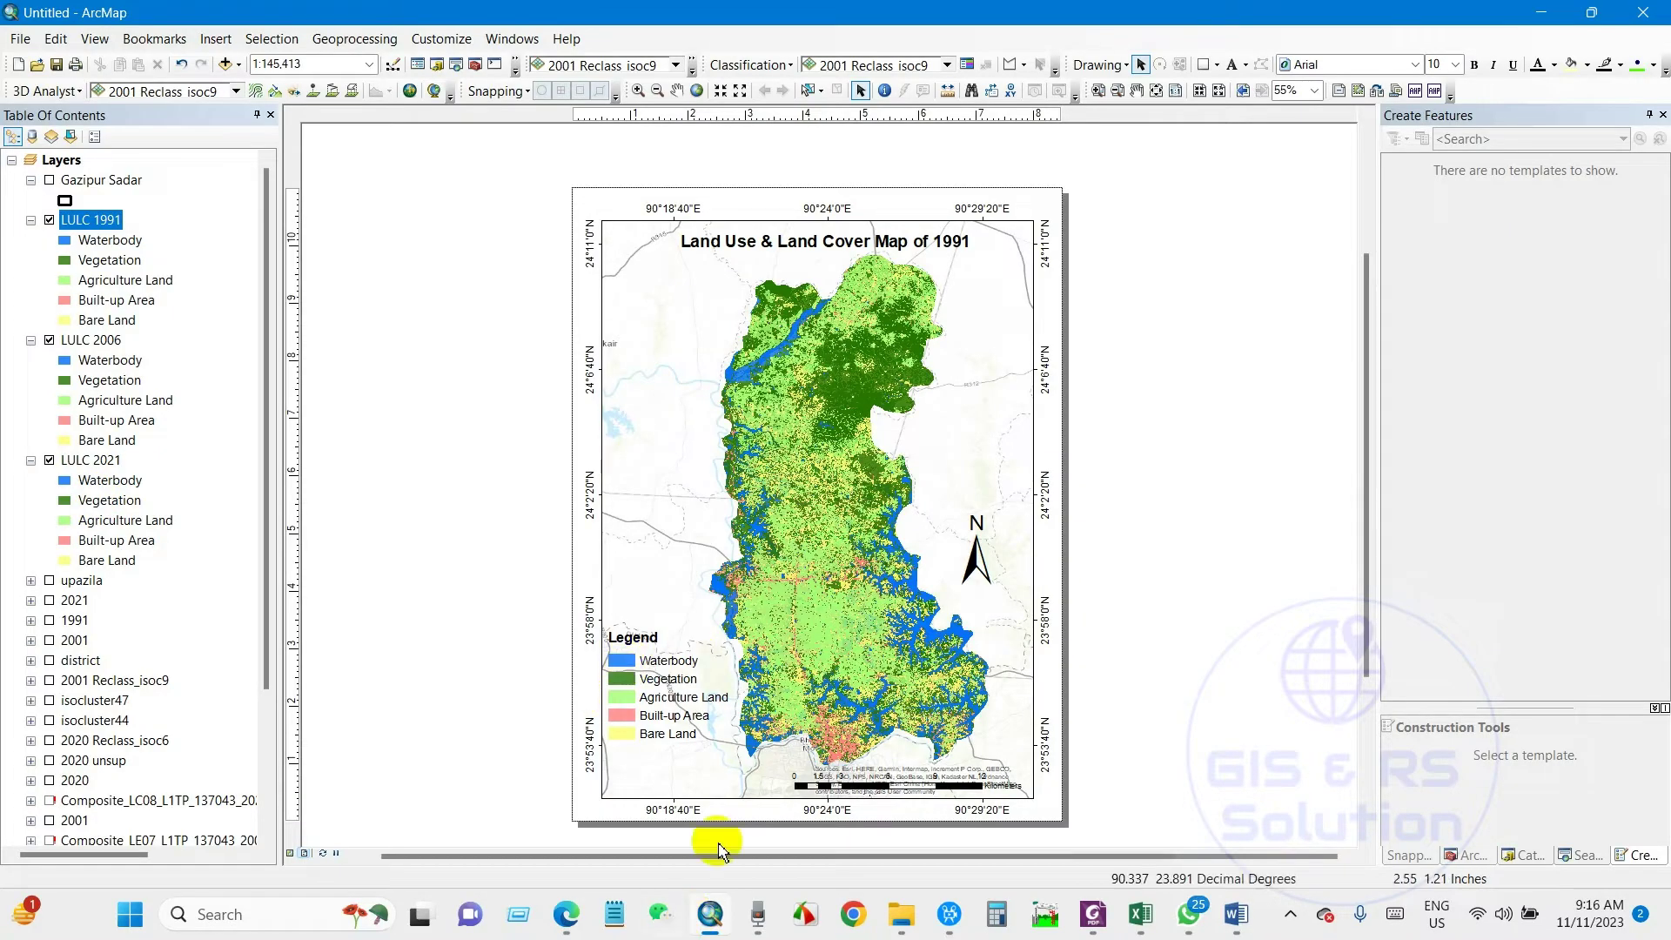
click(710, 912)
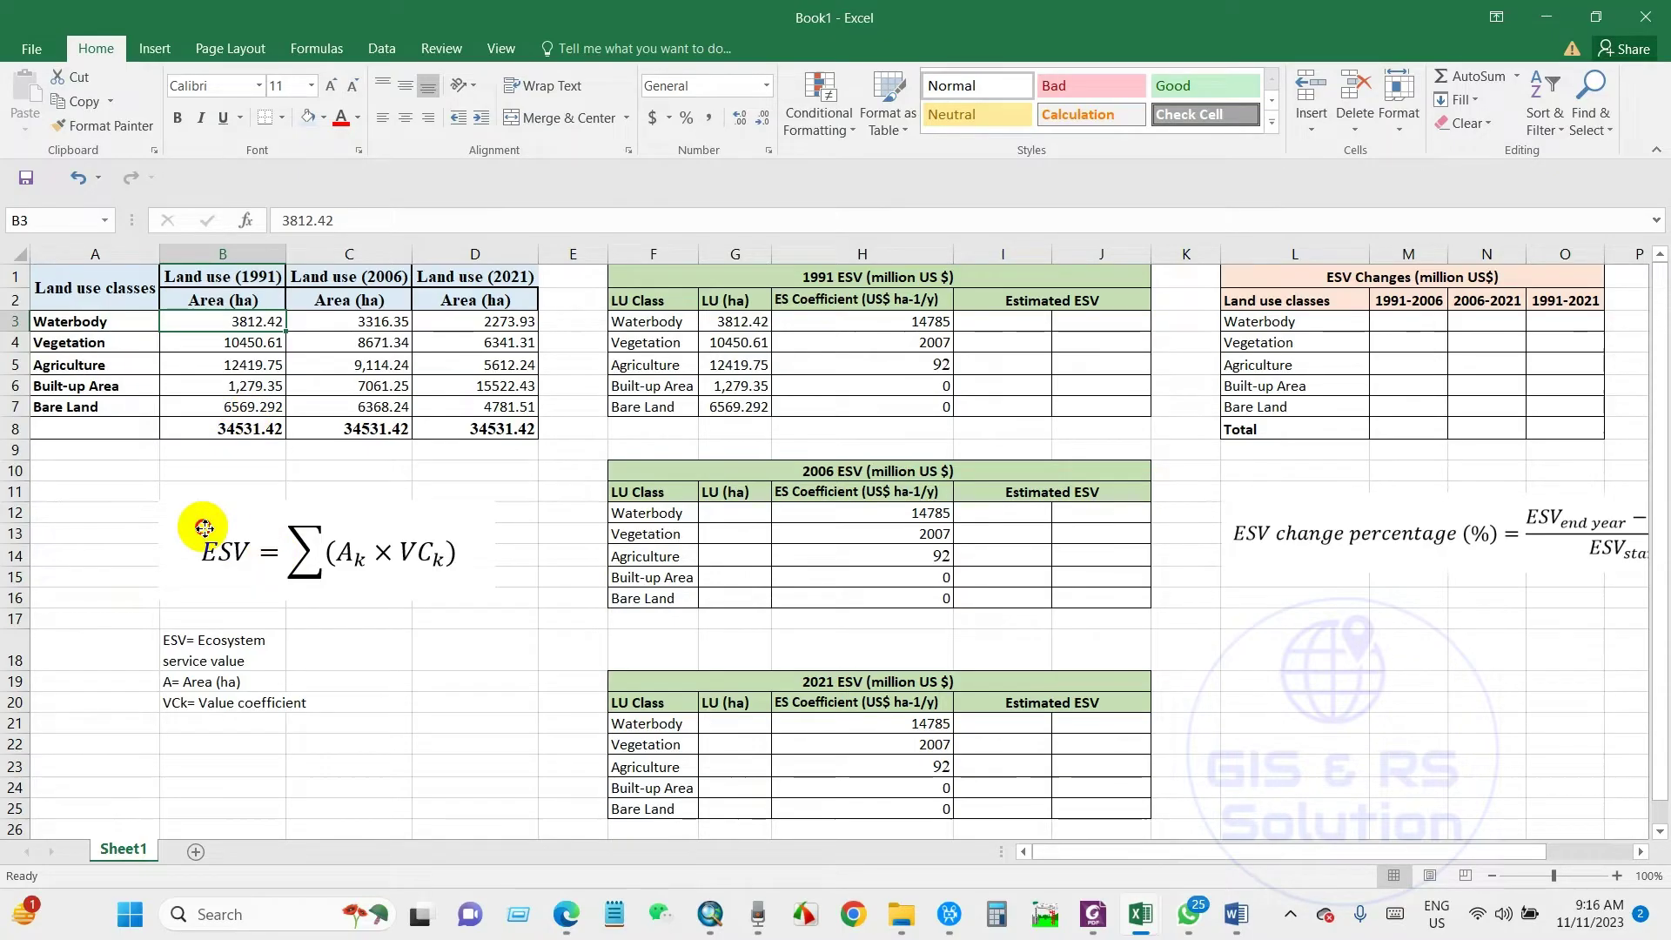
click(309, 549)
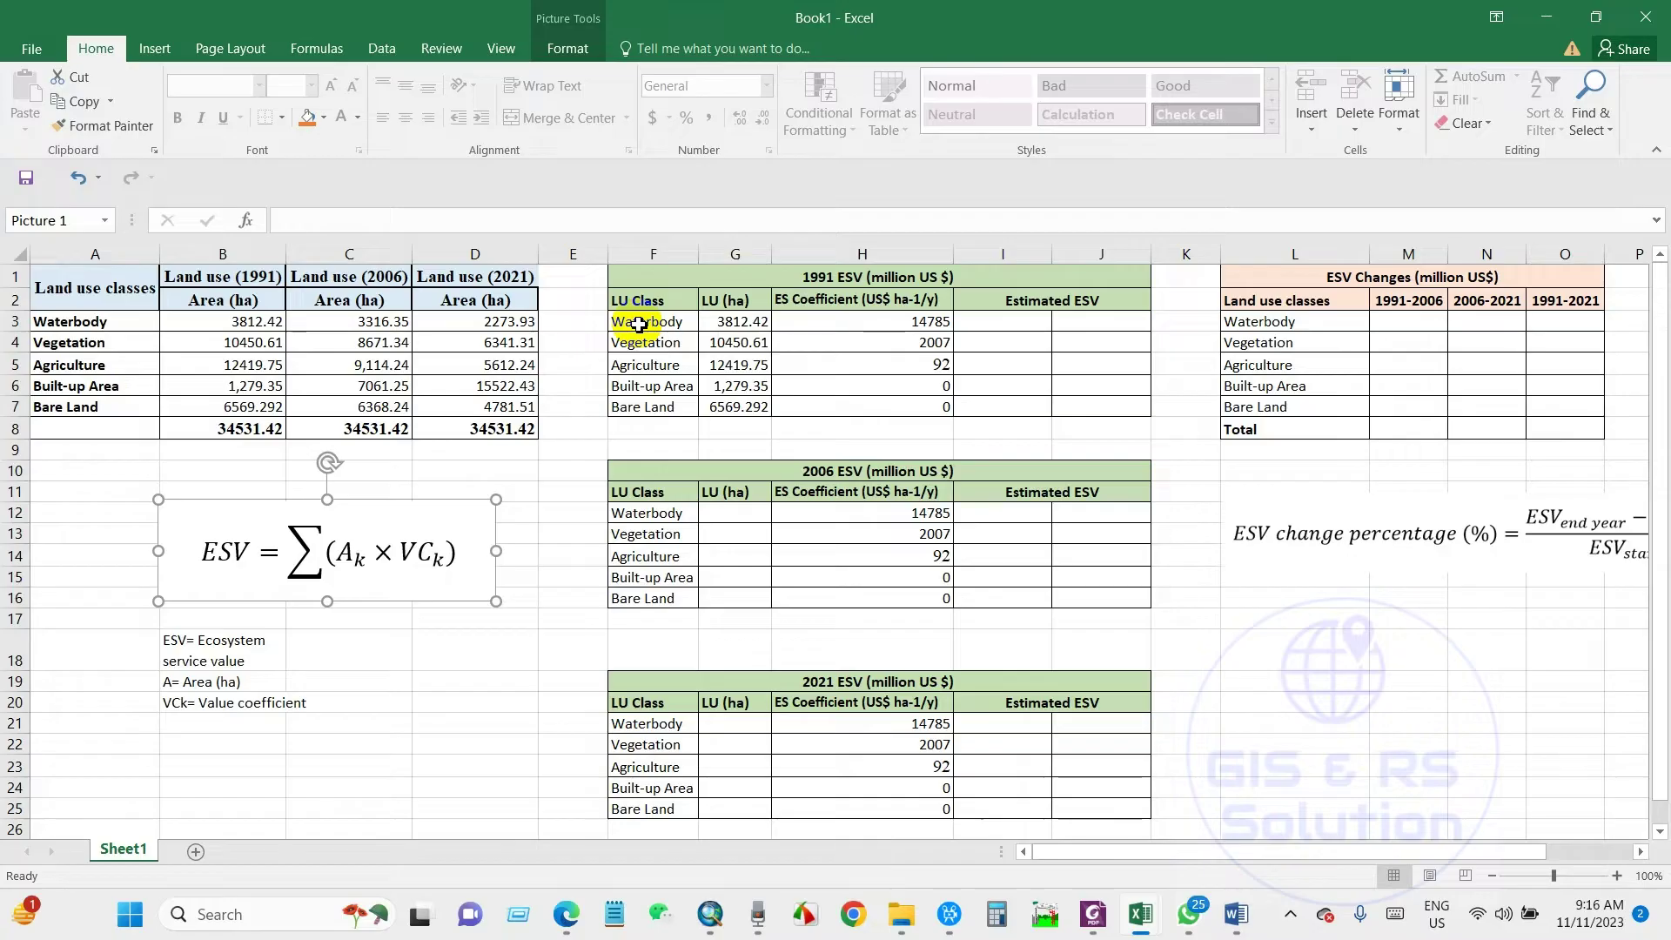
- Examine the ES coefficient assigned to each land use class in the 1991 ESV table
click(906, 324)
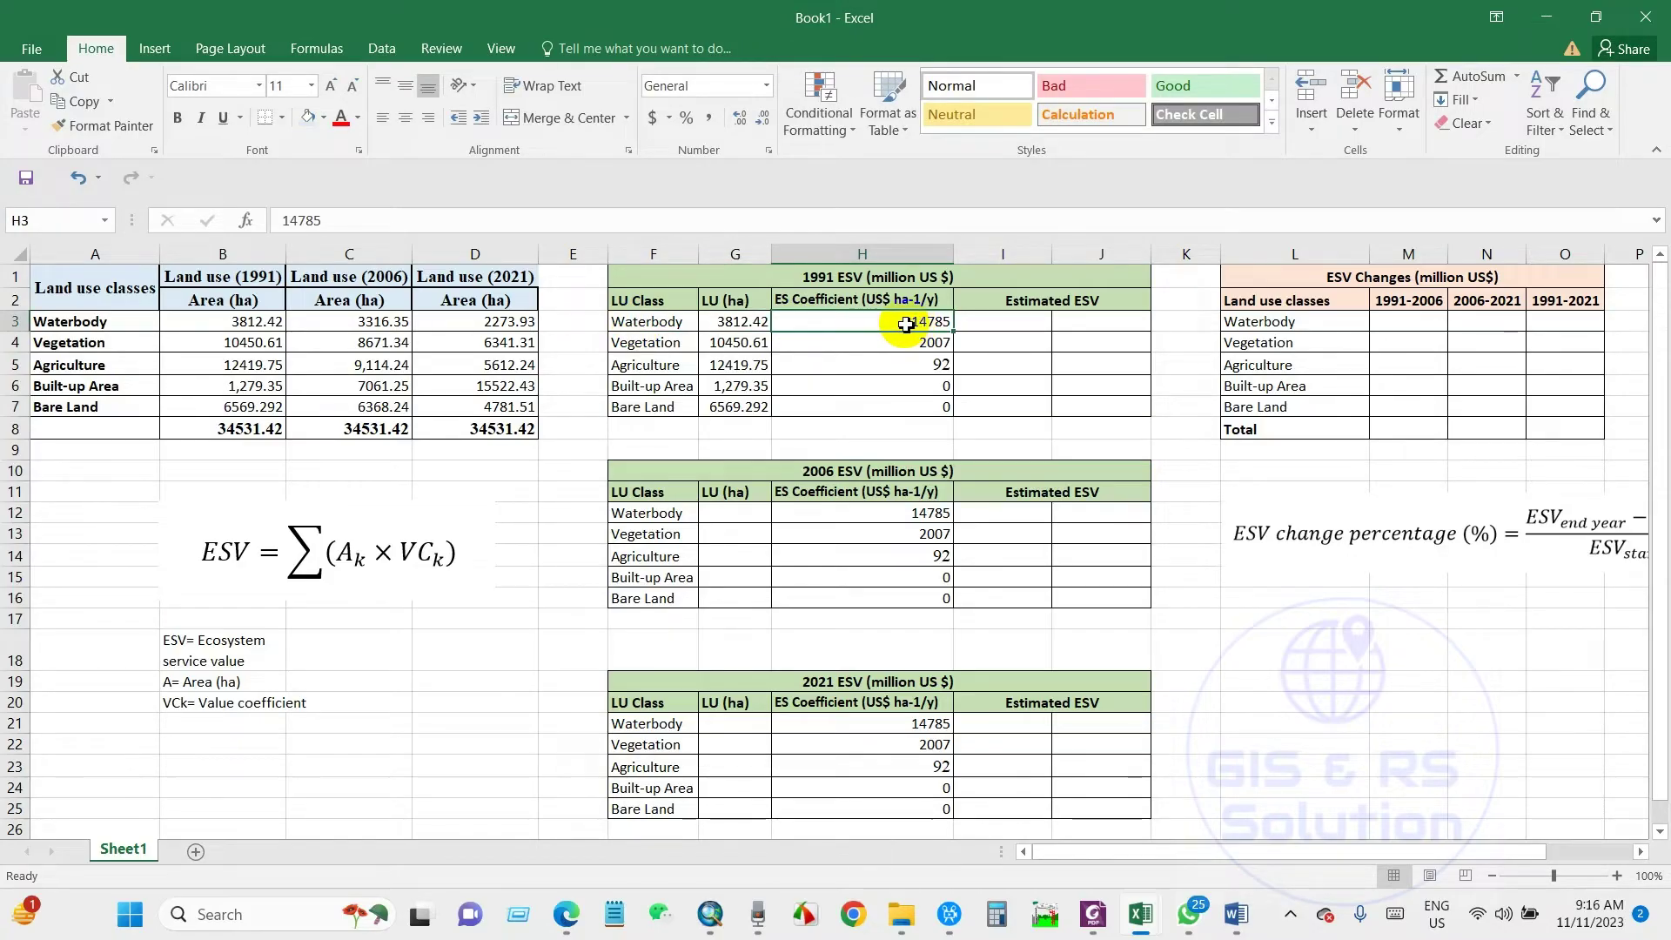
click(644, 343)
click(925, 341)
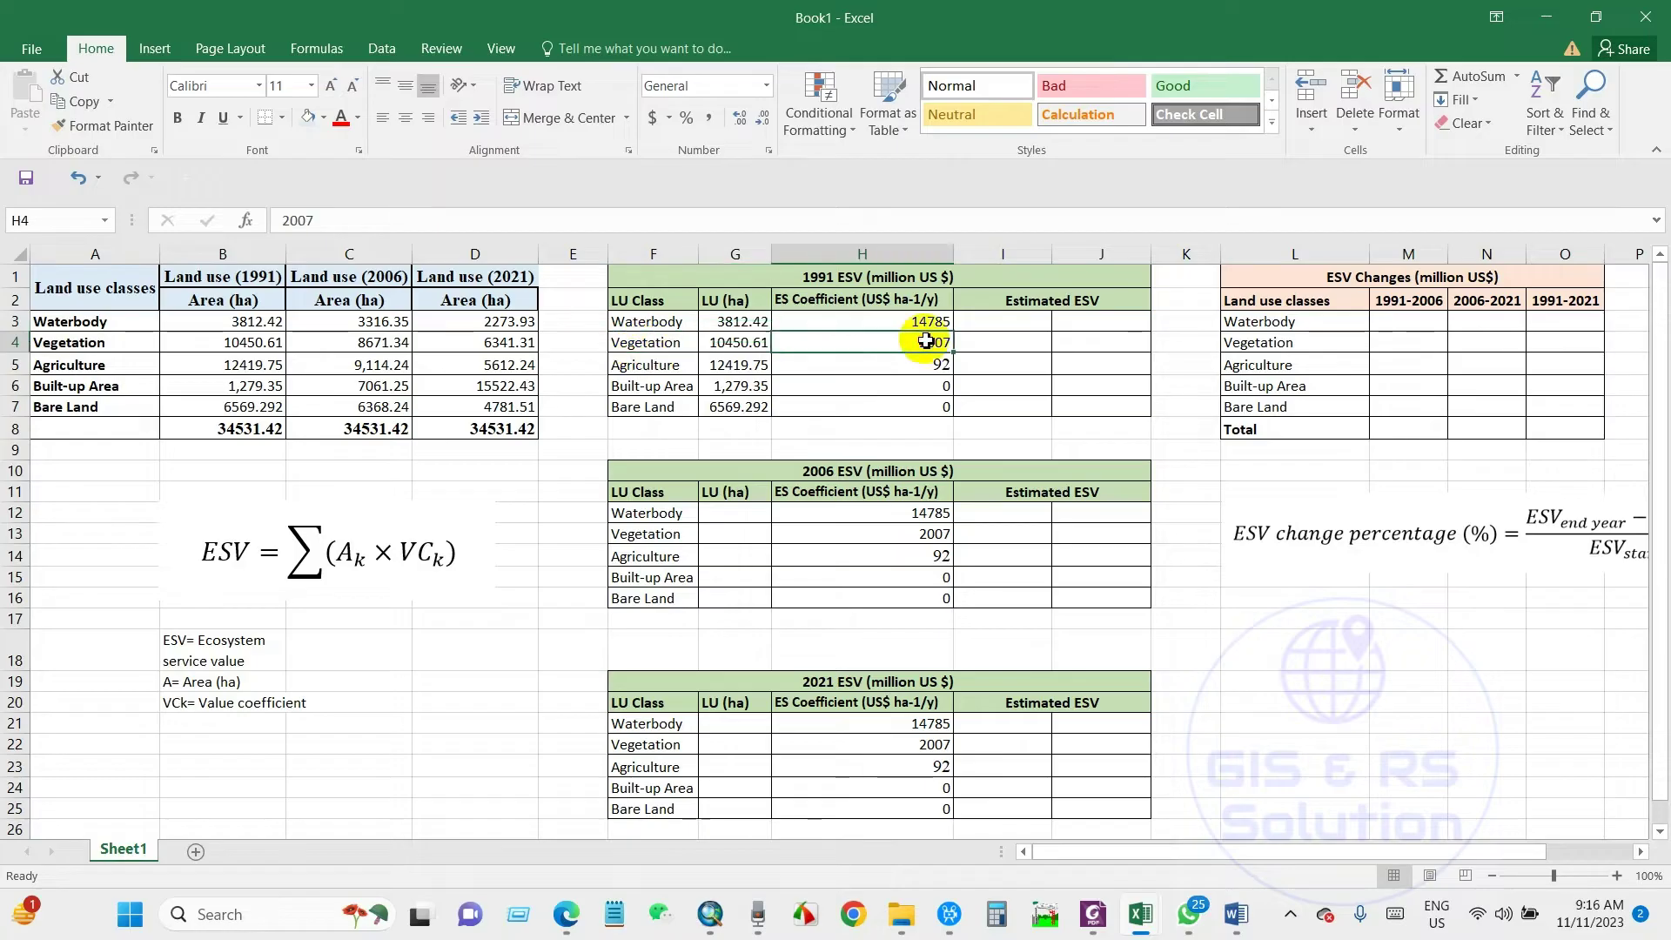
click(674, 366)
click(884, 366)
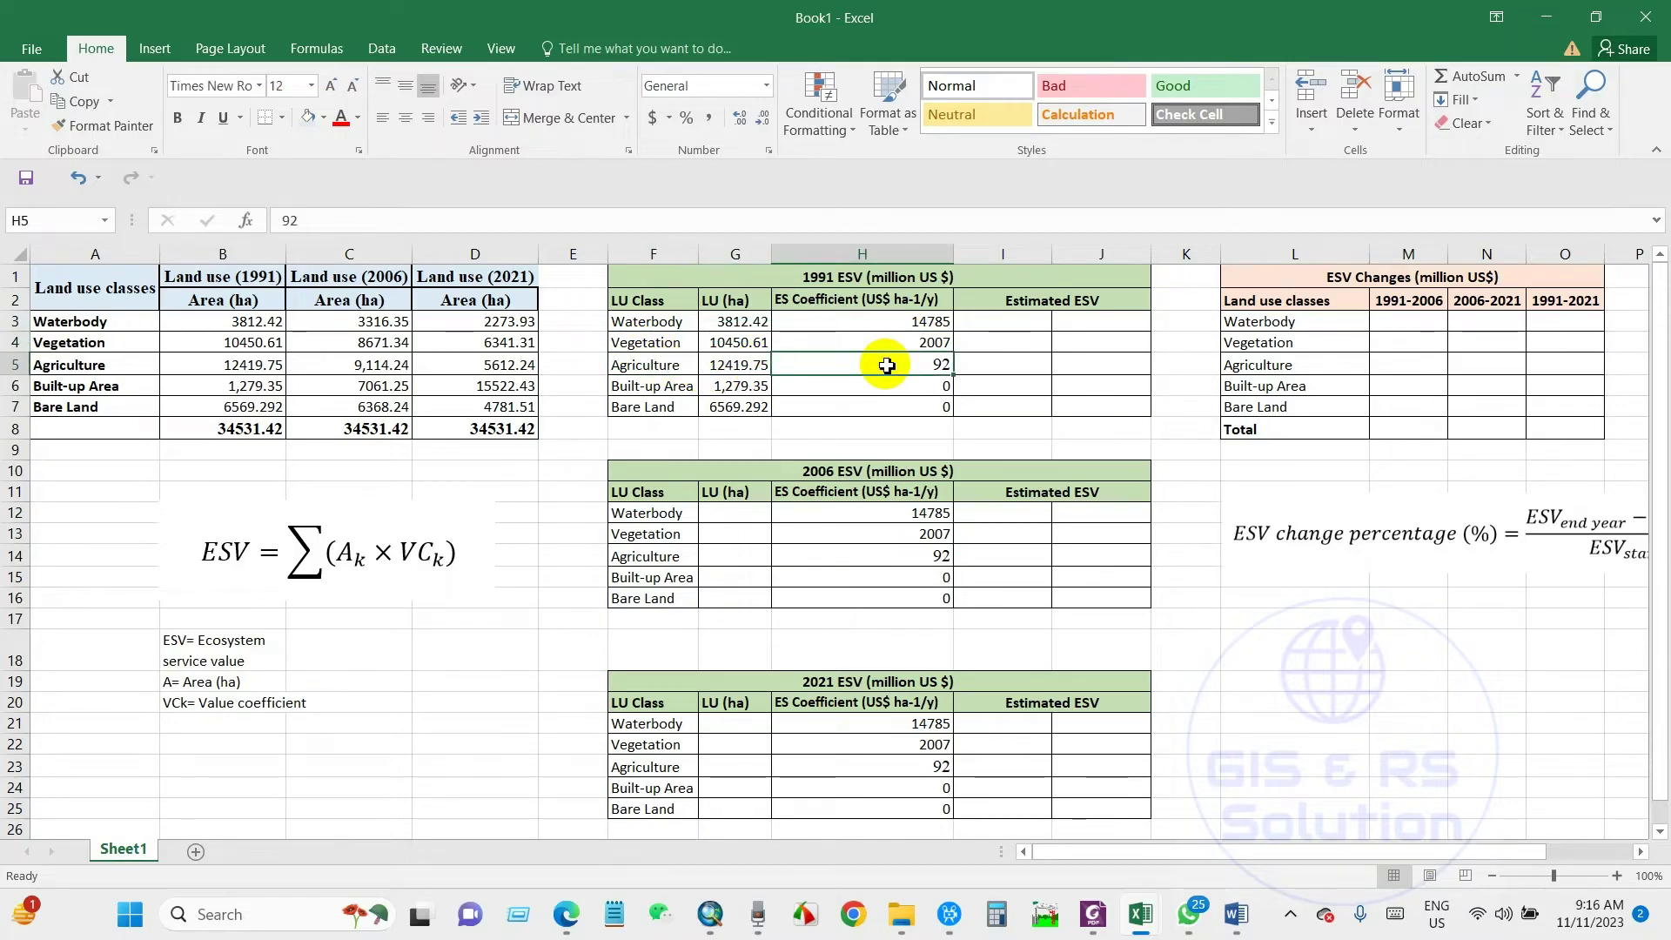
click(645, 390)
click(648, 409)
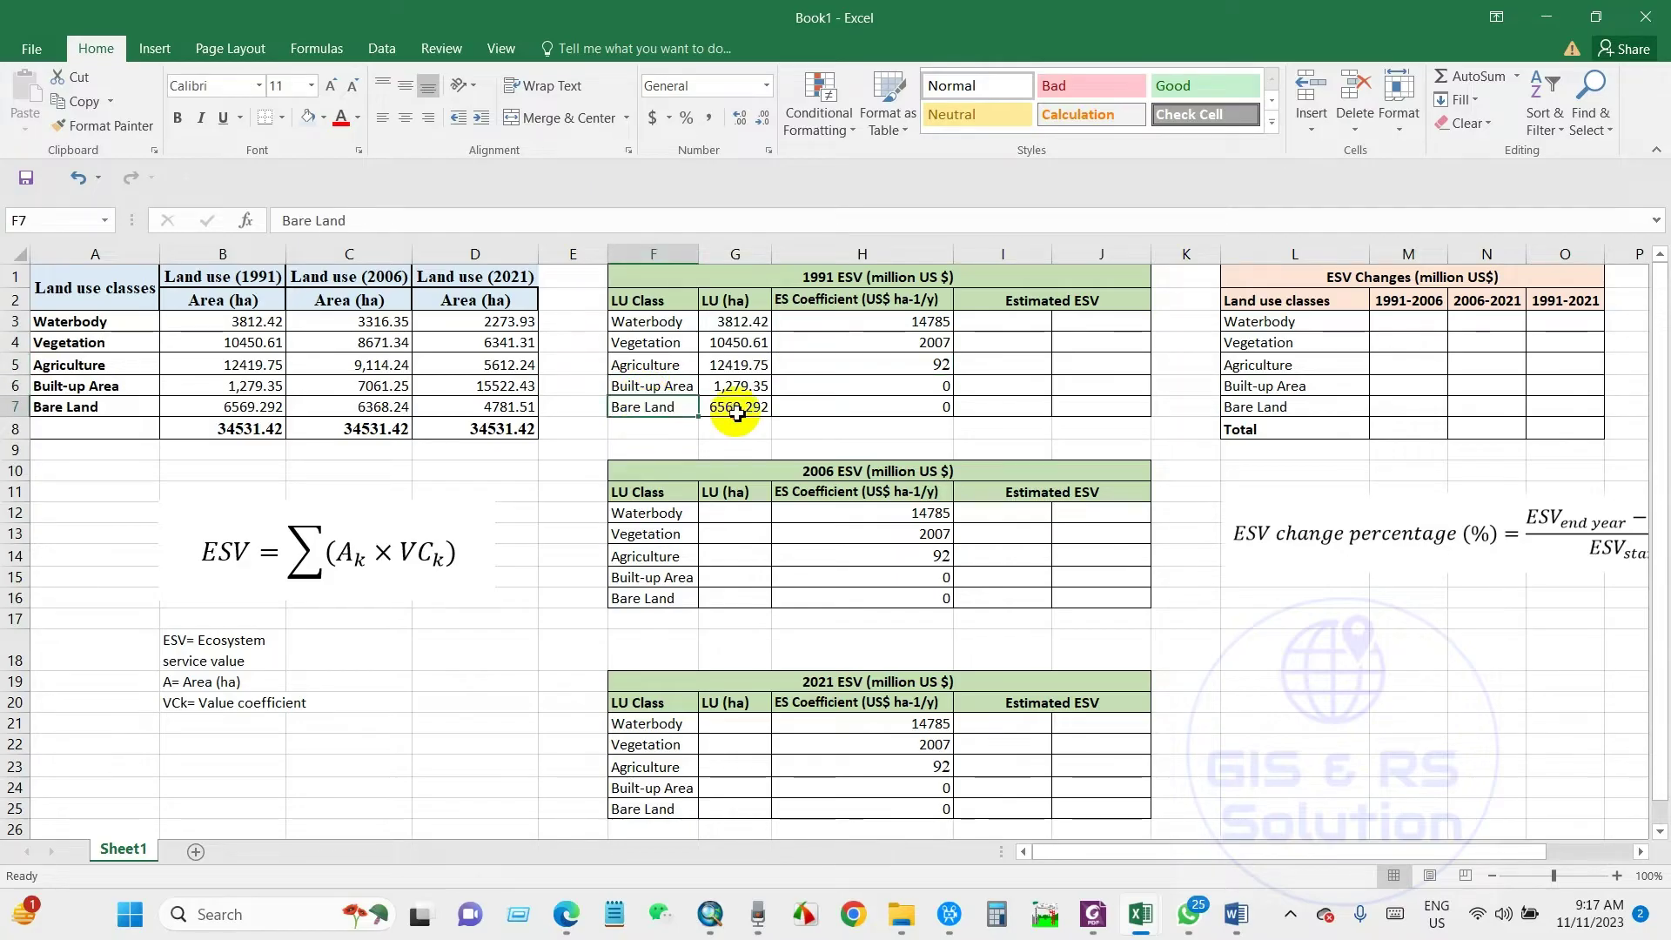
click(907, 409)
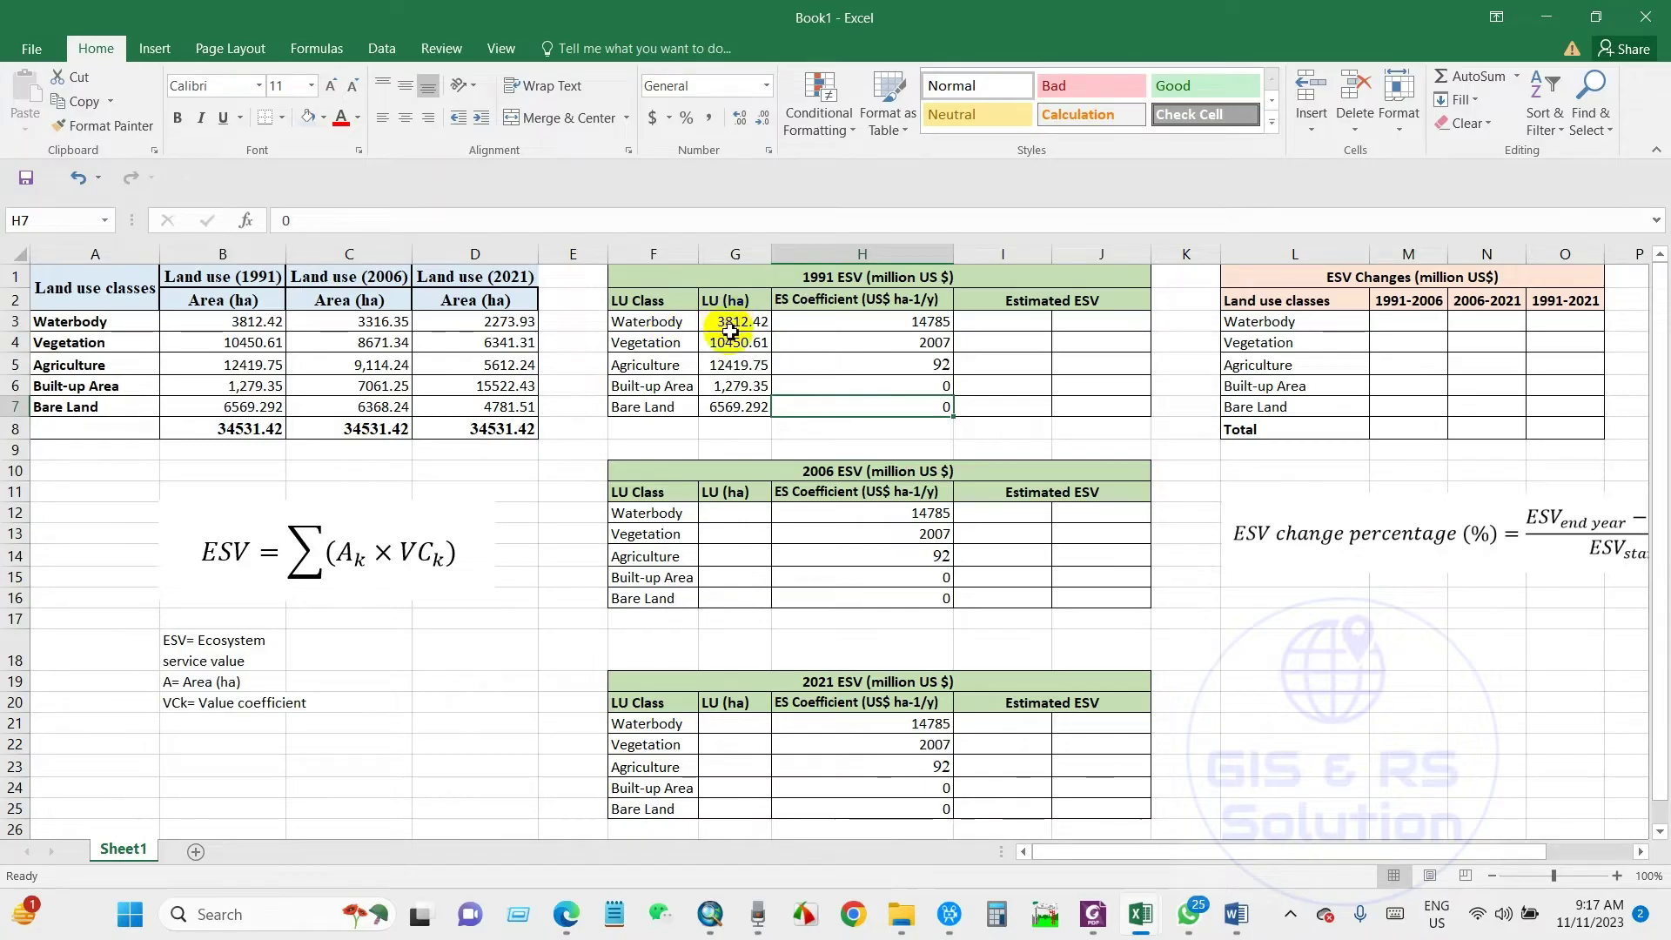
- Calculate the 1991 waterbody ESV in I3 by multiplying area by coefficient with =G3*H3
click(995, 325)
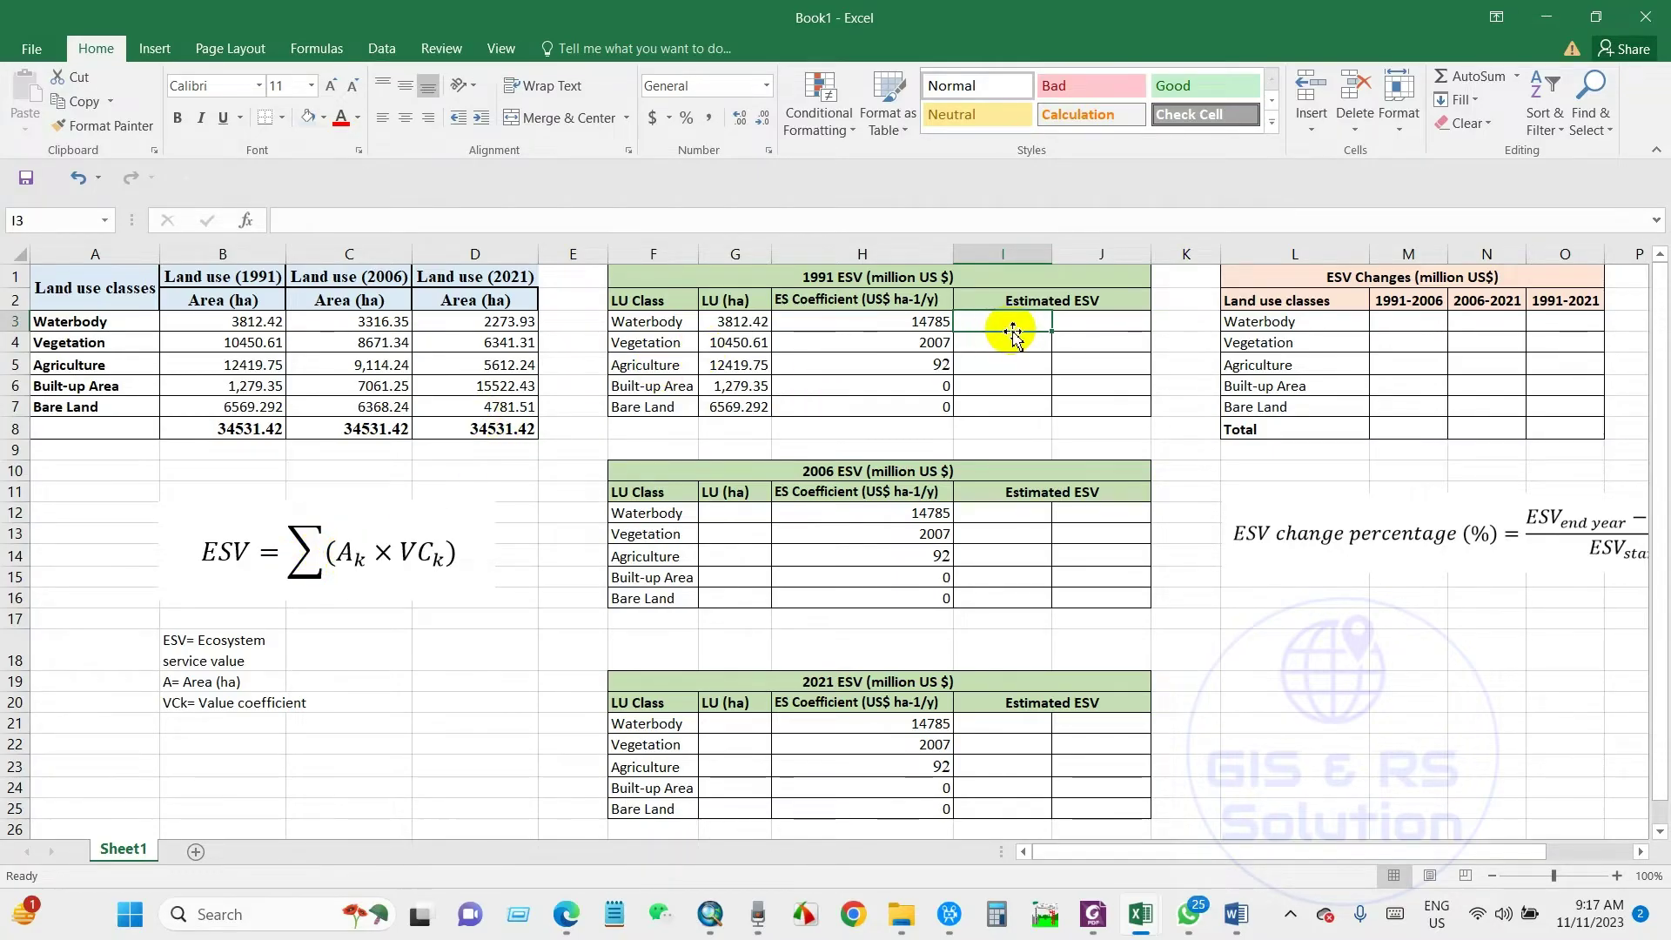
text(=)
click(732, 325)
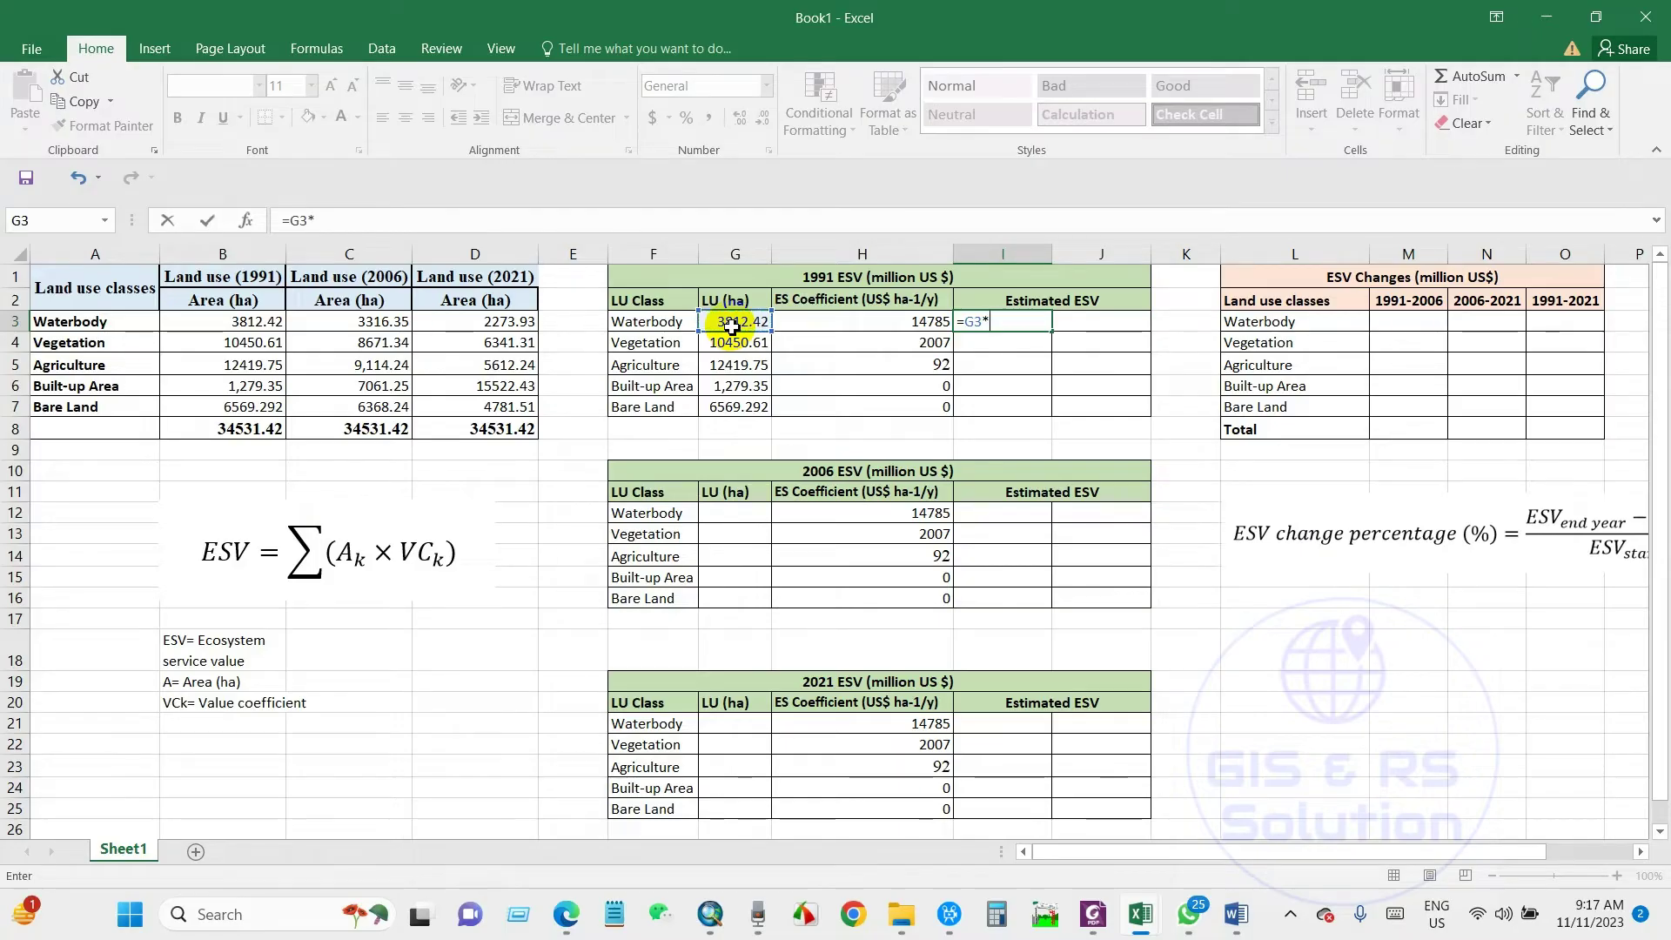
text(*)
click(911, 322)
key(Return)
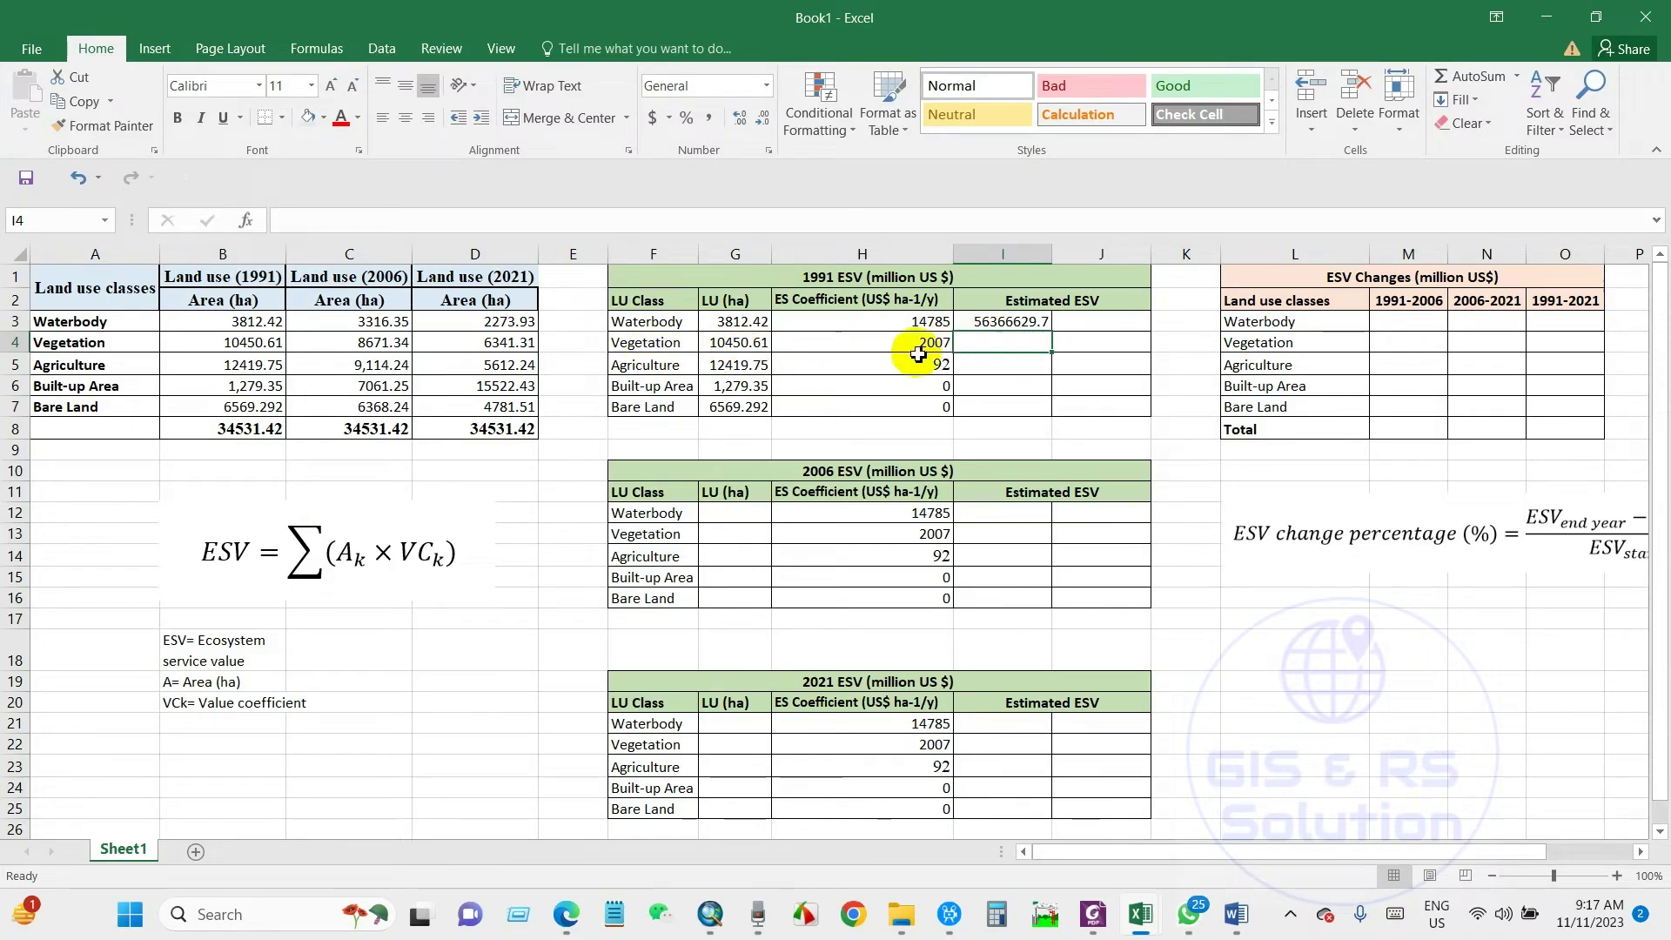
- Calculate the 1991 vegetation ESV in I4 with =G4*H4 and the remaining classes down to I7 as area times coefficient
text(=)
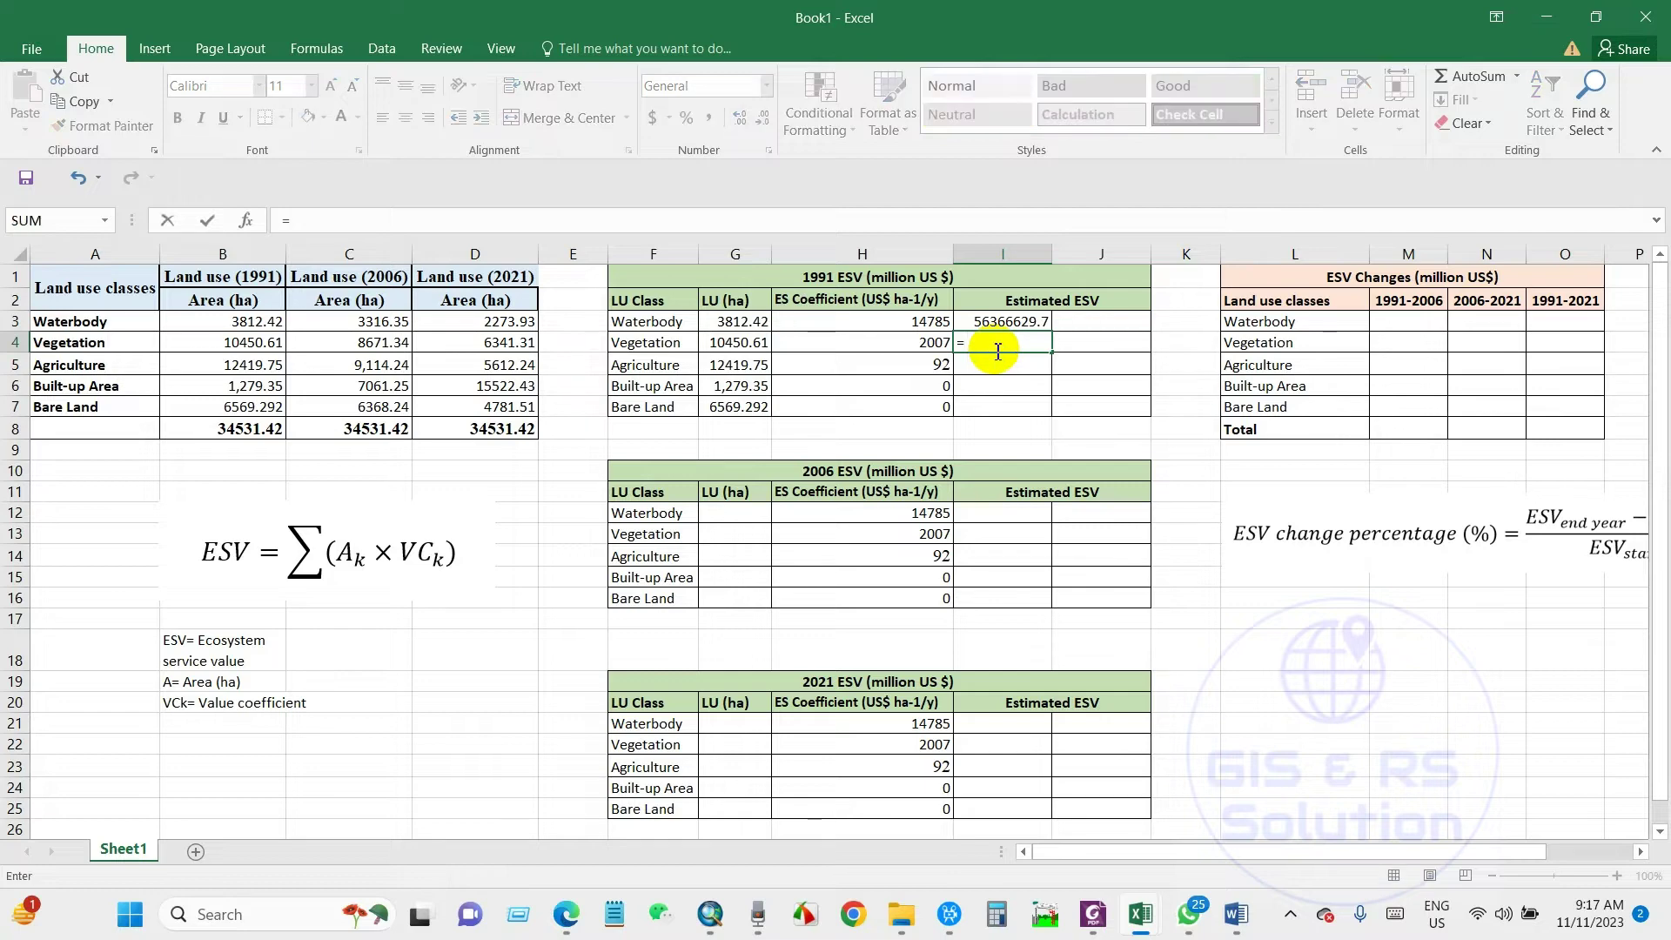
click(740, 347)
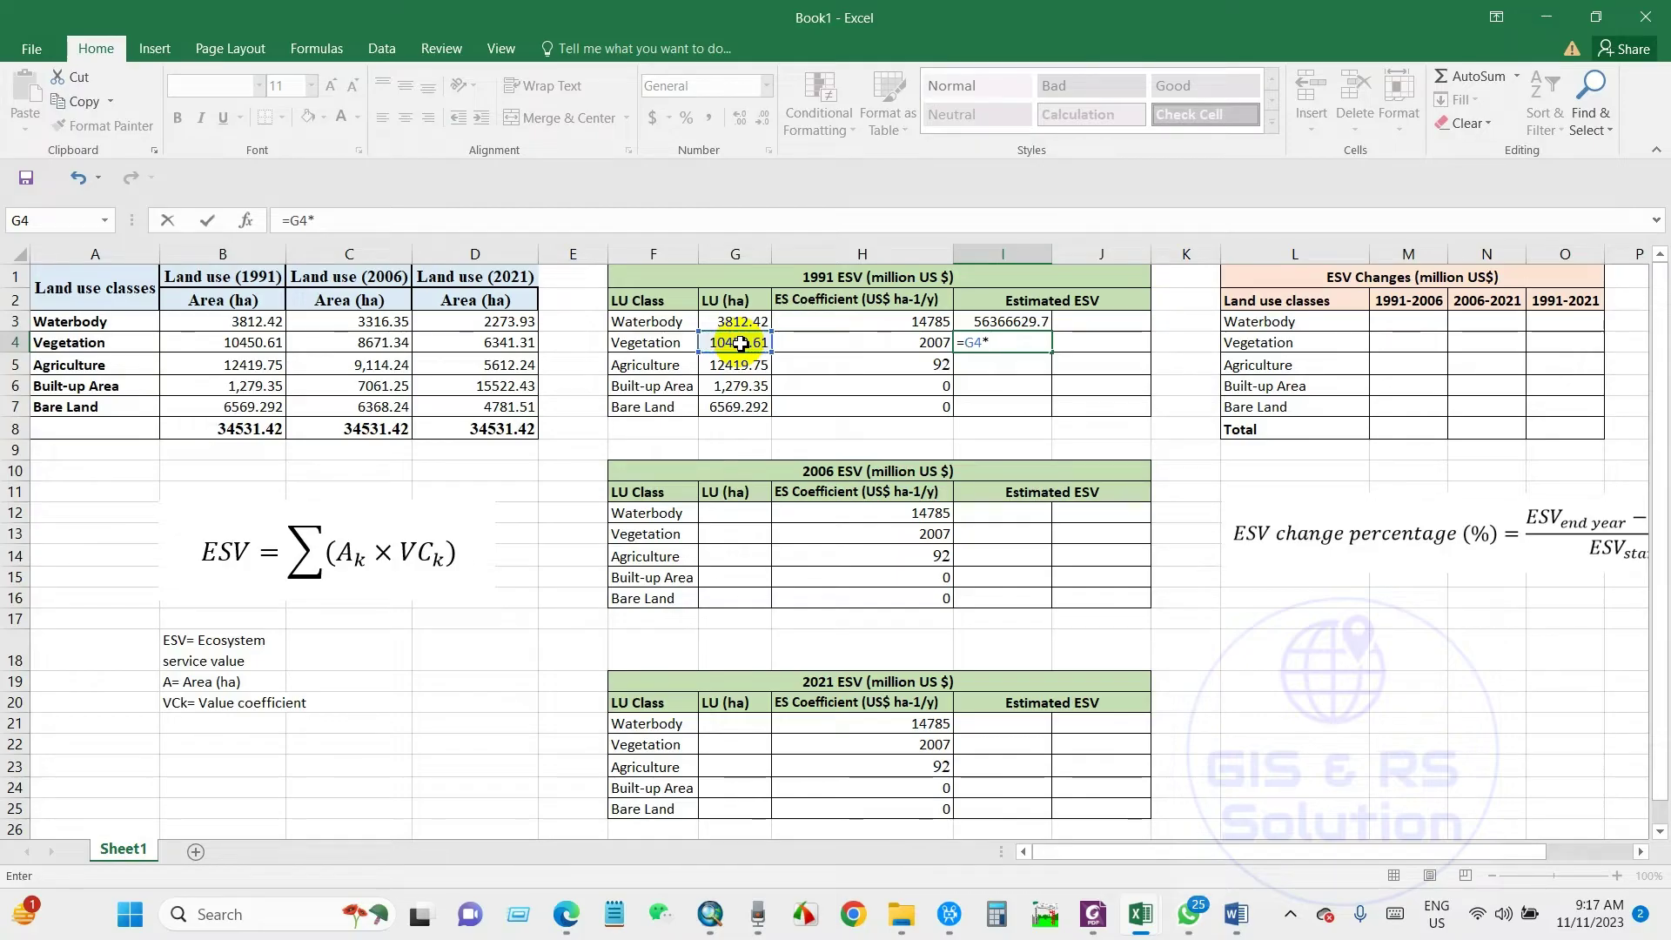
text(*)
click(920, 348)
key(Return)
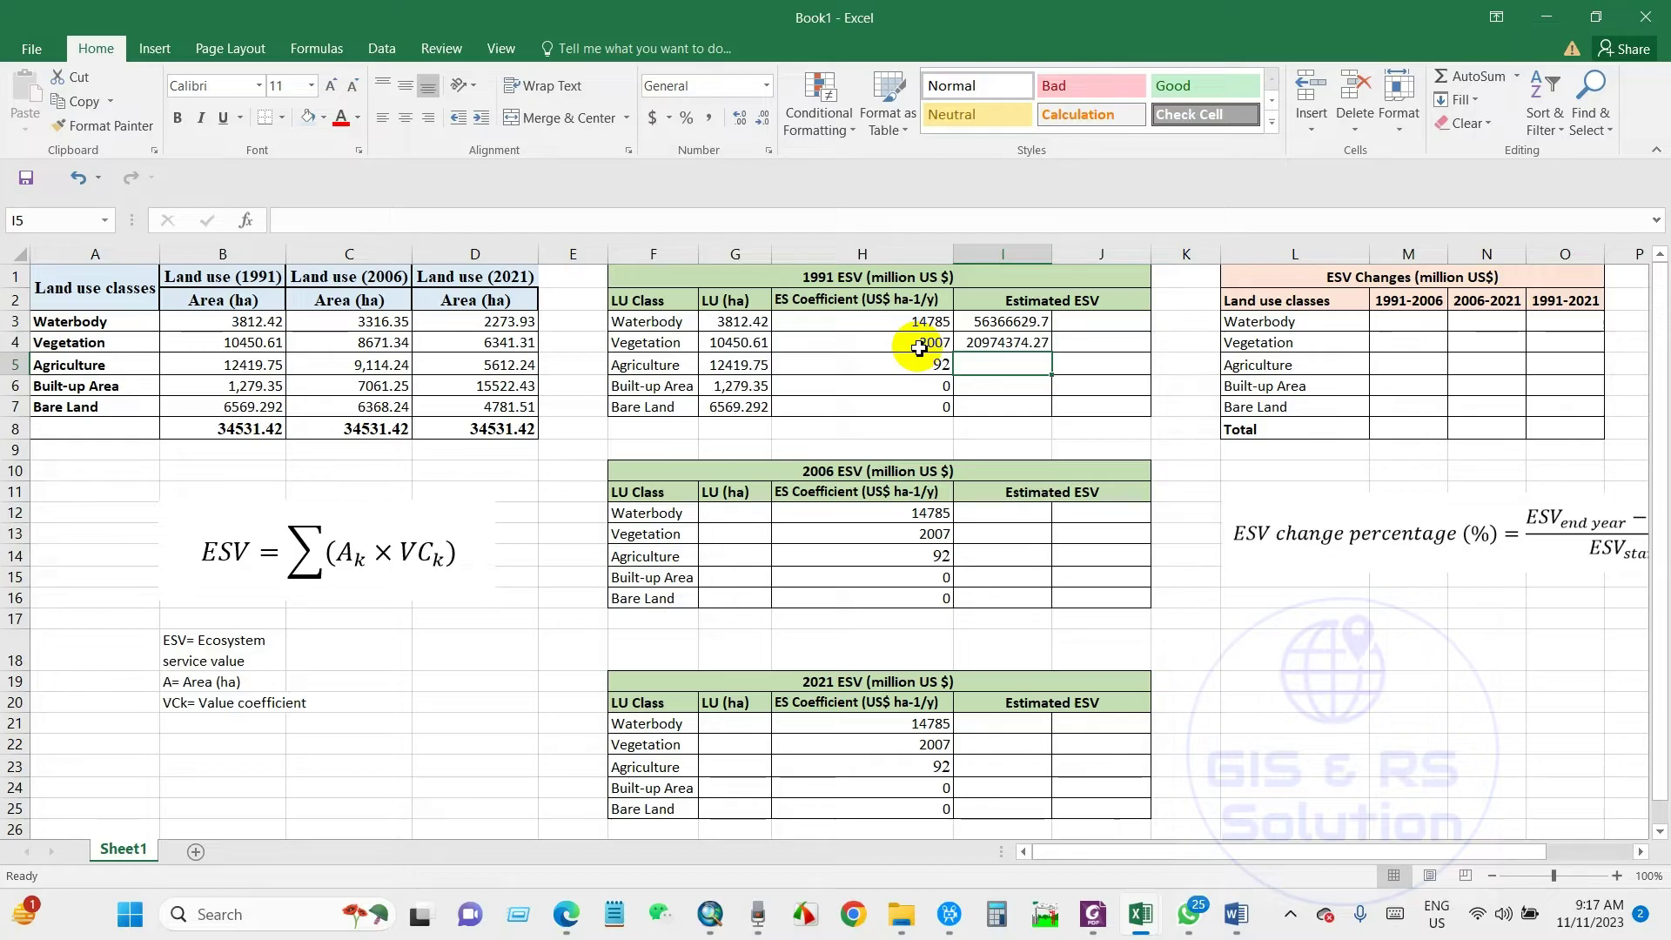
drag(1020, 323, 1046, 409)
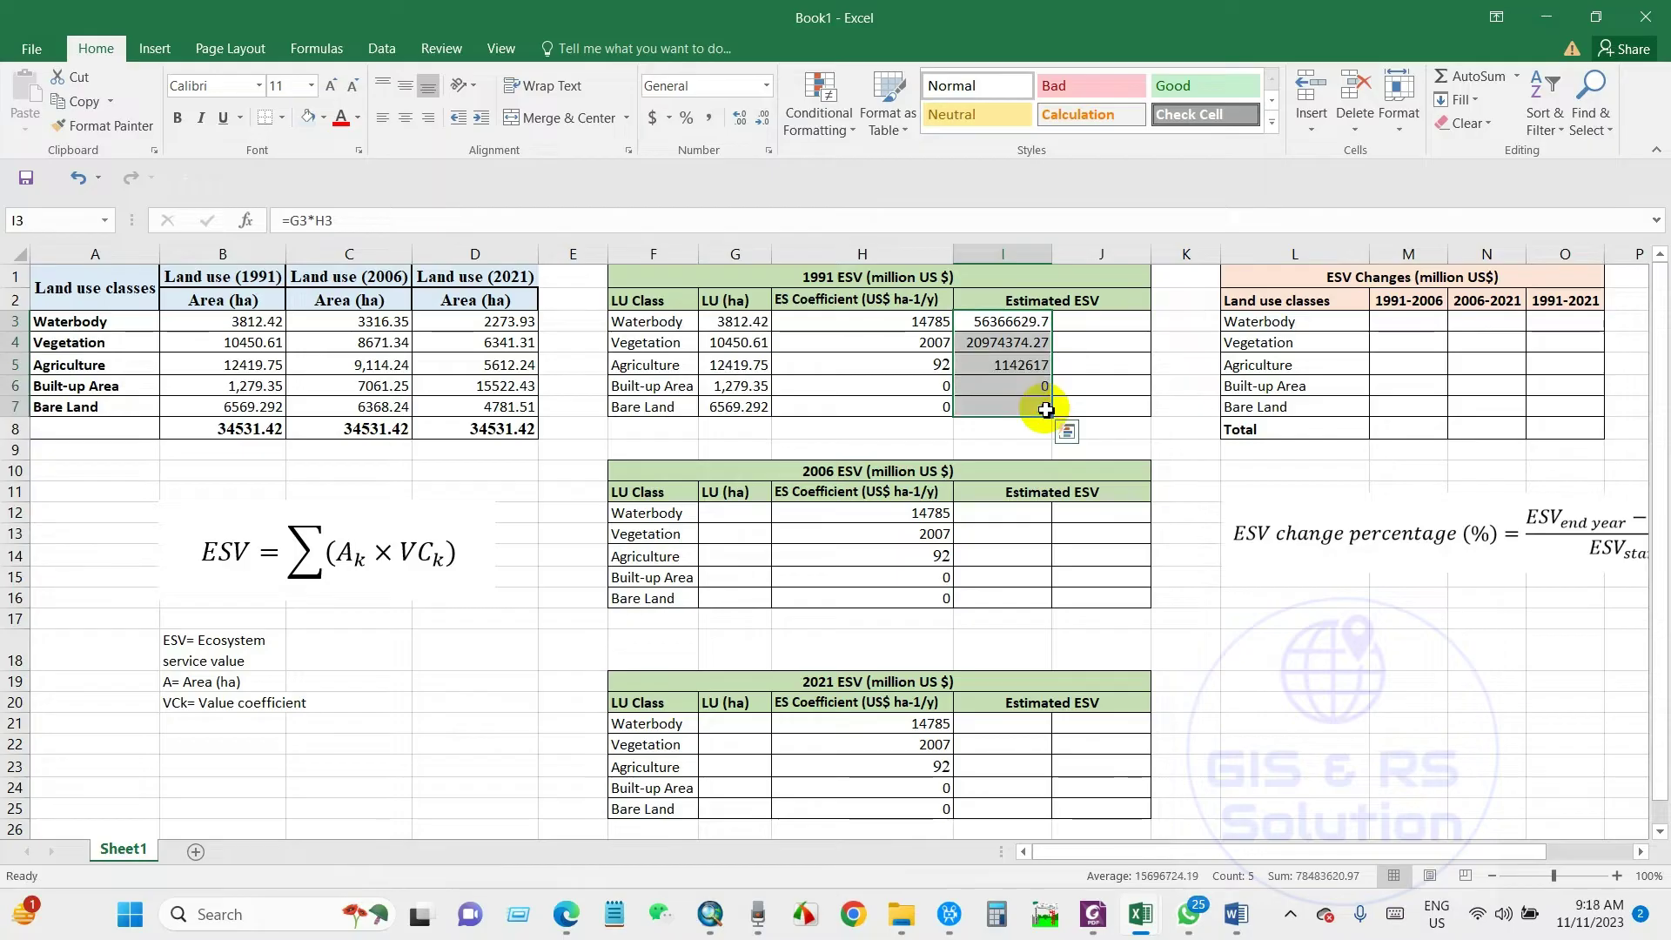
click(1032, 413)
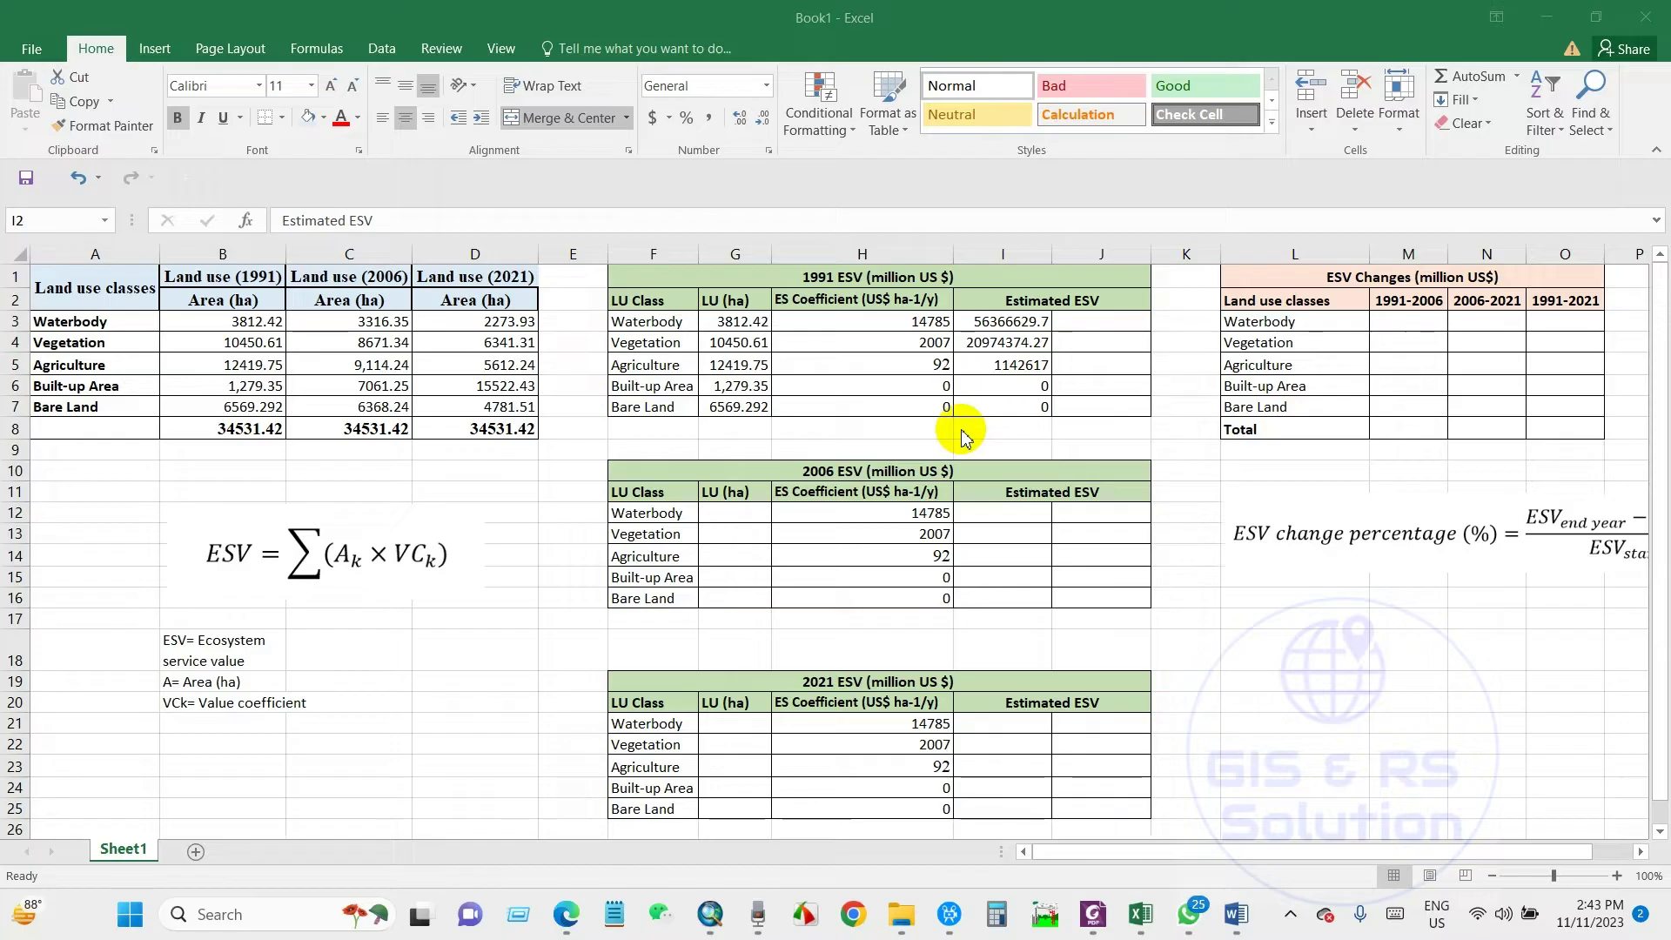
- Enter the 1991 ESV in million US $ as 56.37 for waterbody in J3 and 20.98 for vegetation in J4
click(1085, 324)
click(1085, 325)
text(56.3)
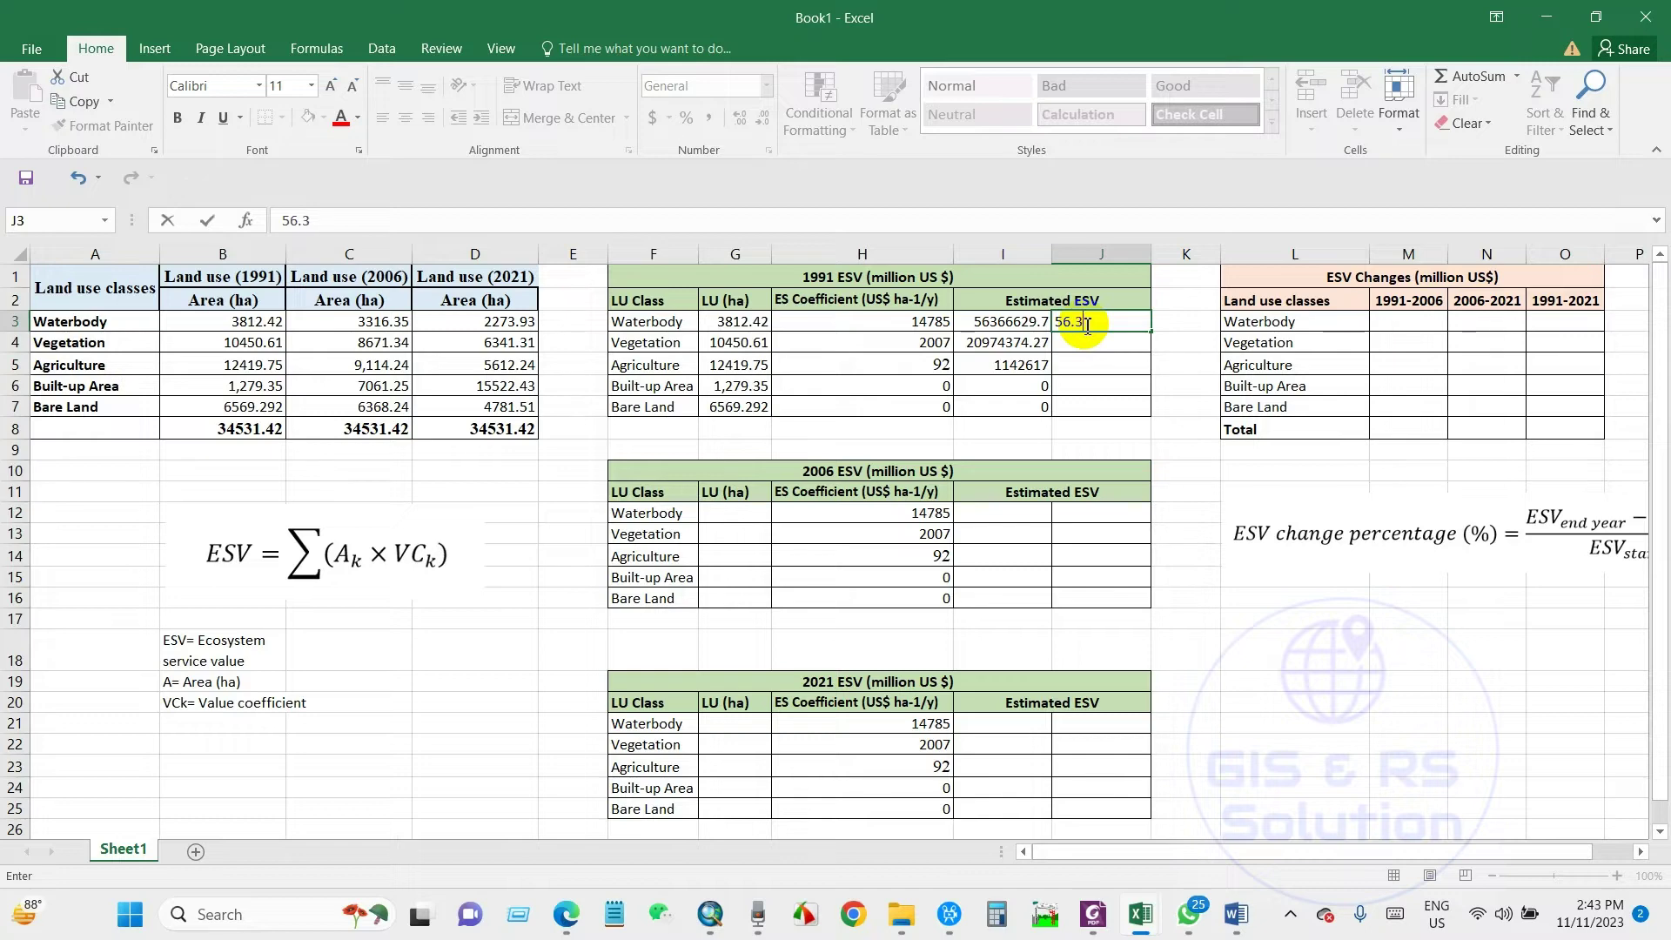
text(7)
click(1088, 346)
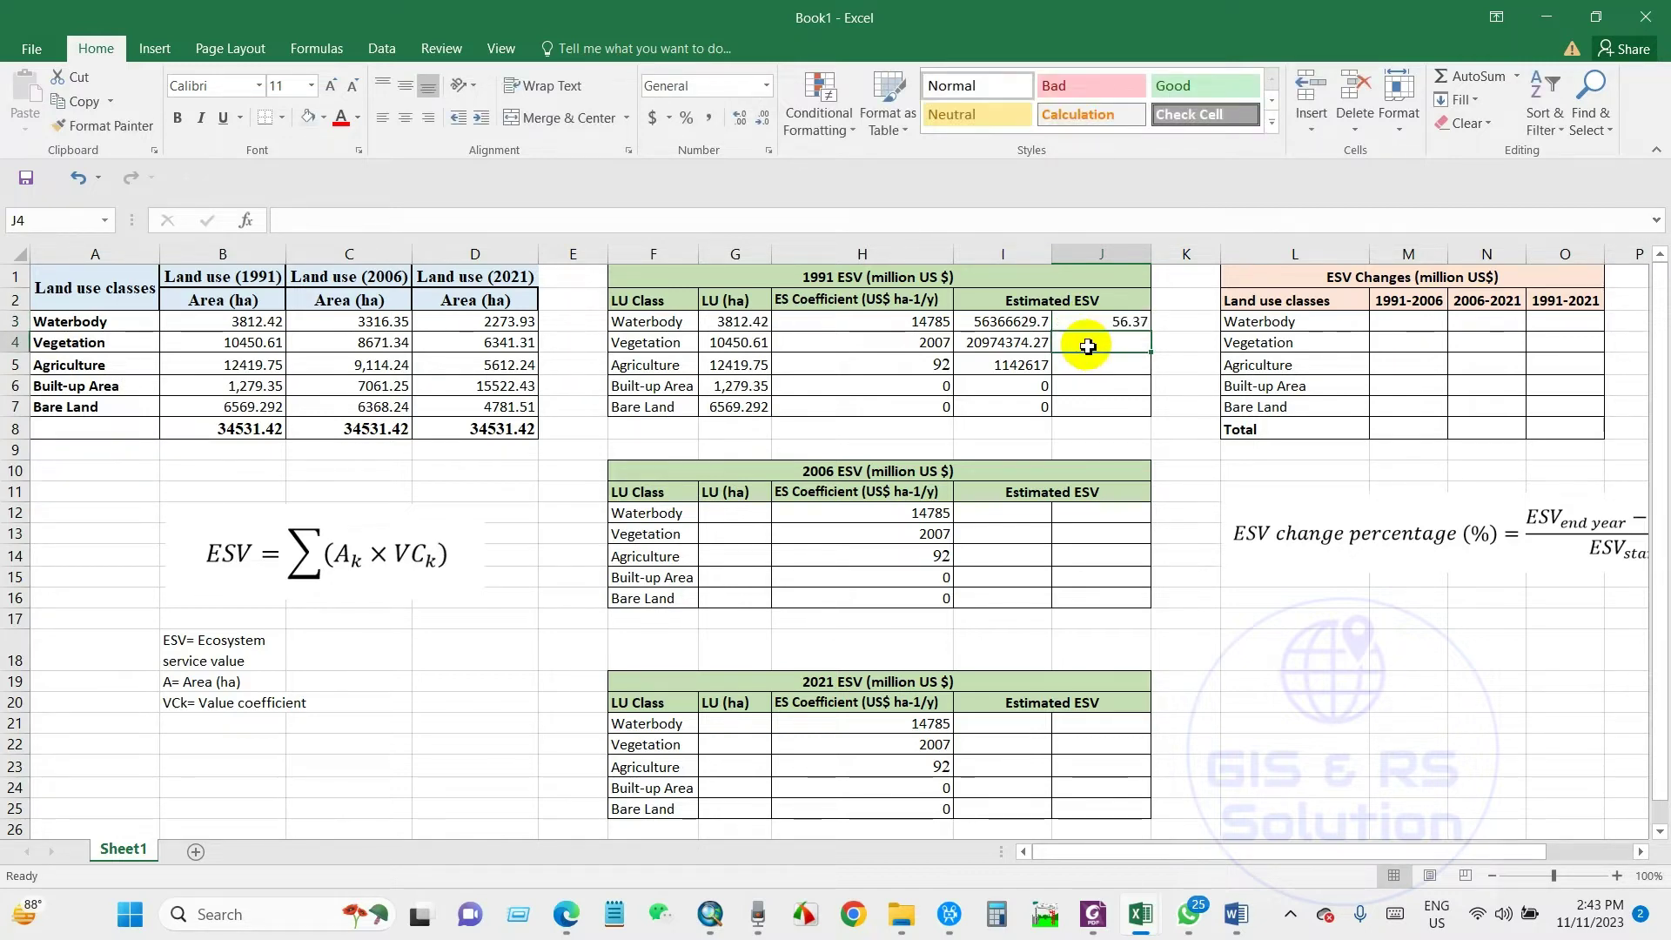
text(20.)
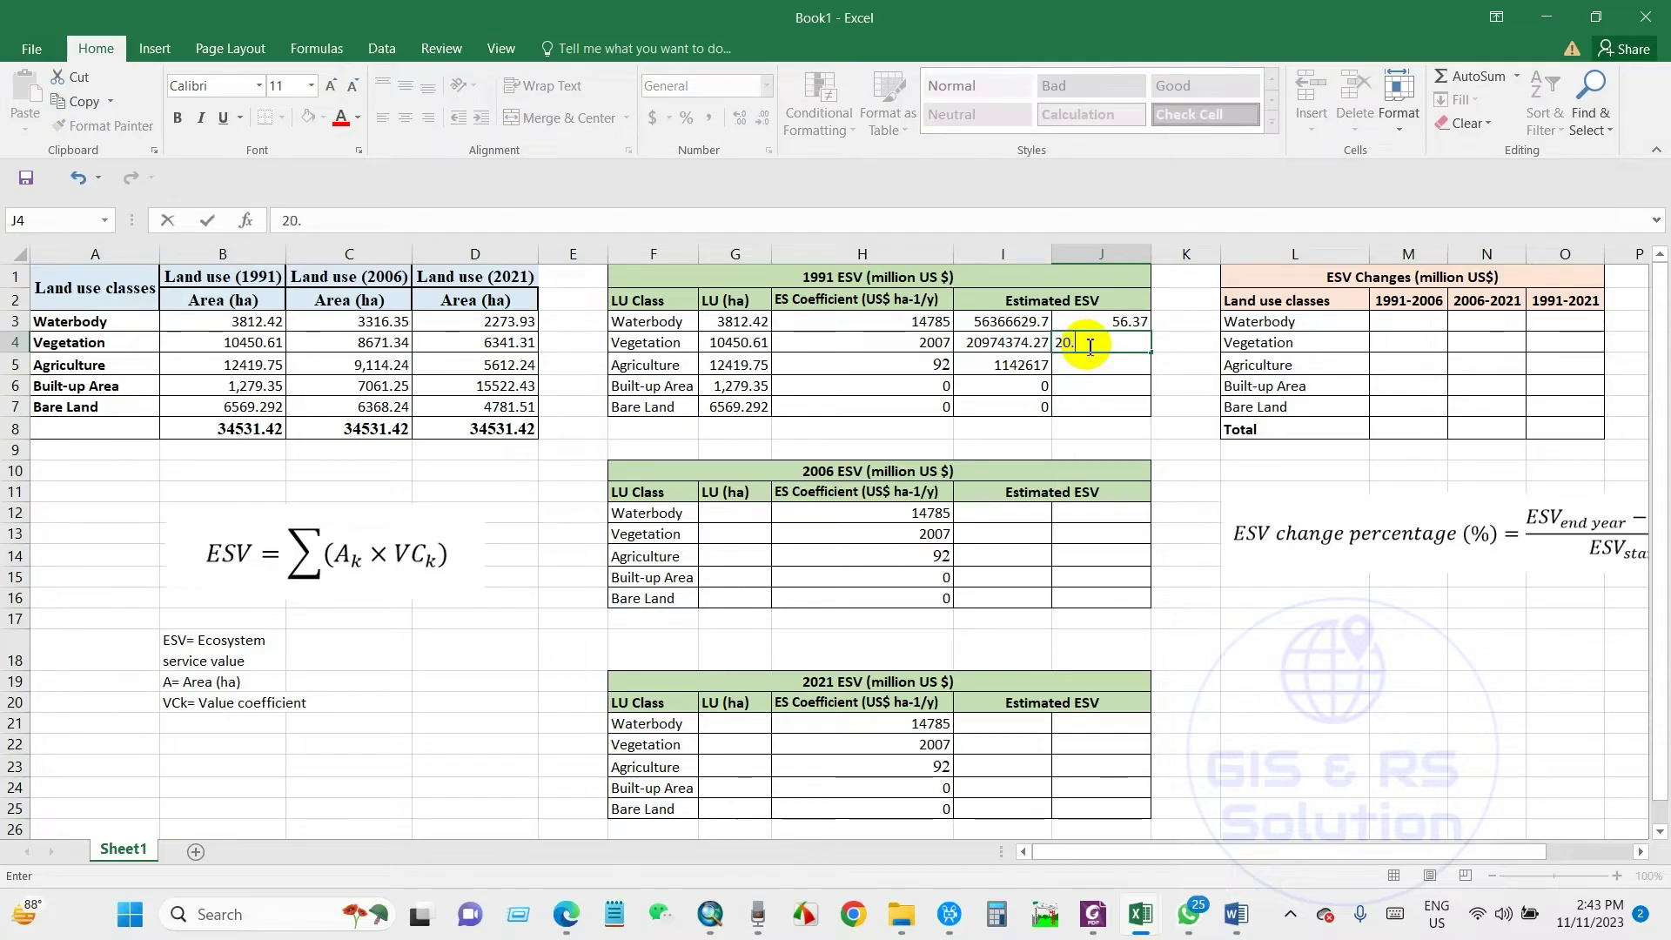
text(98)
- Enter the 1991 ESV in million US $ as 1.15 for agriculture and 0 for built-up area and bare land in J5:J7
click(1106, 371)
text(1)
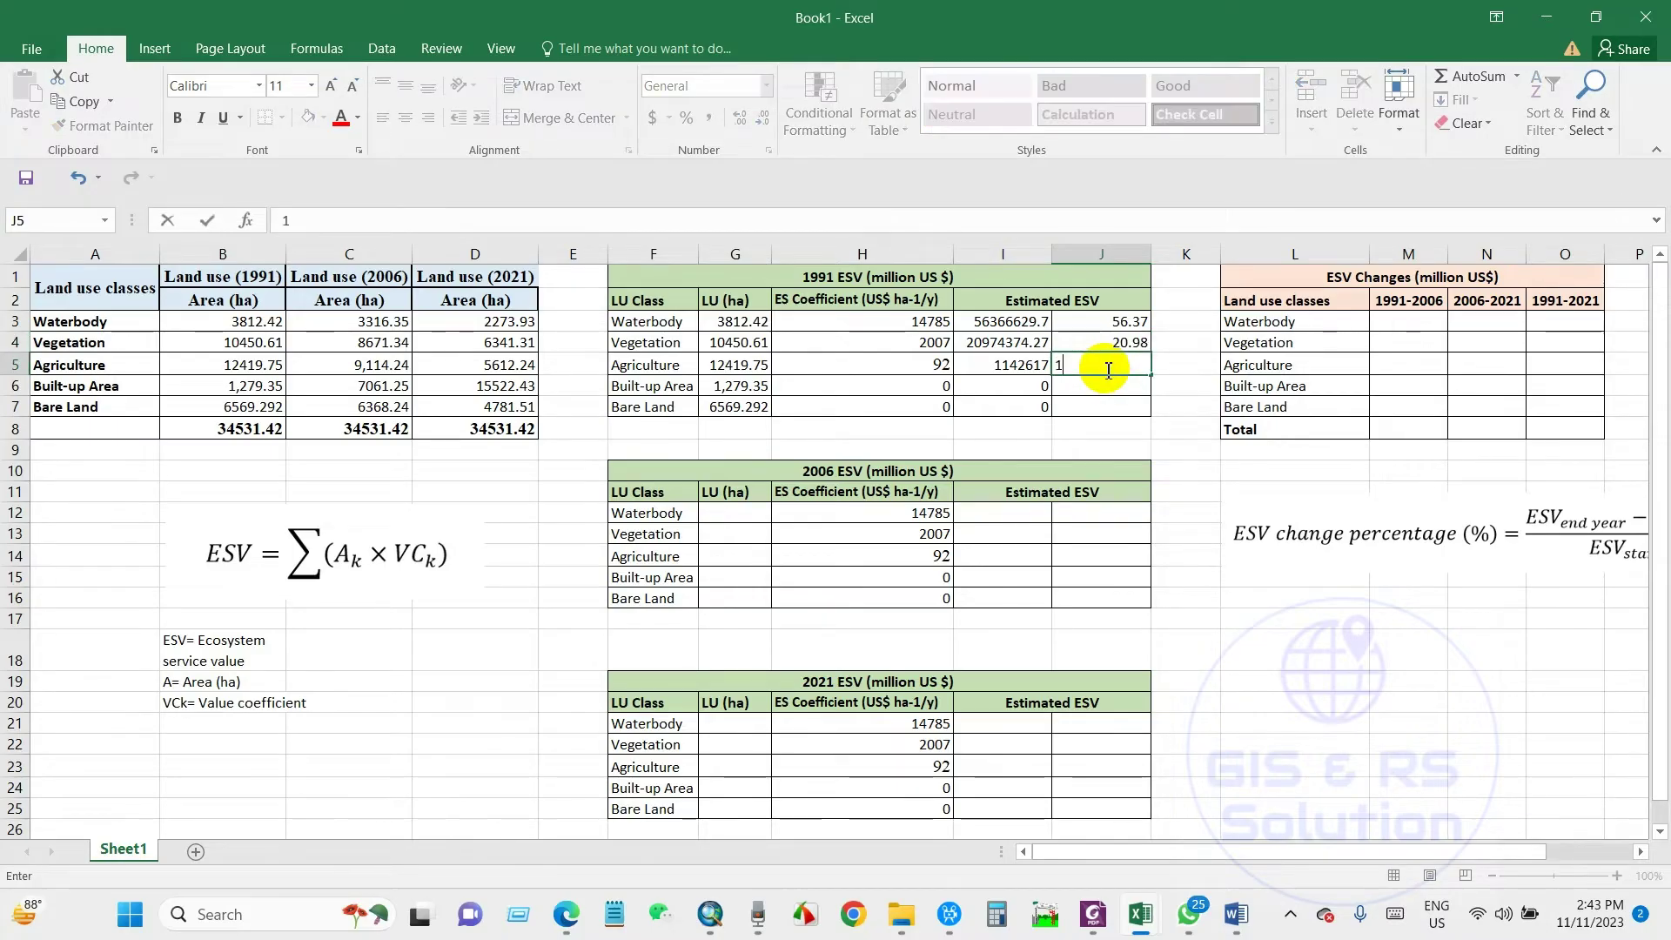
text(.15)
click(1105, 385)
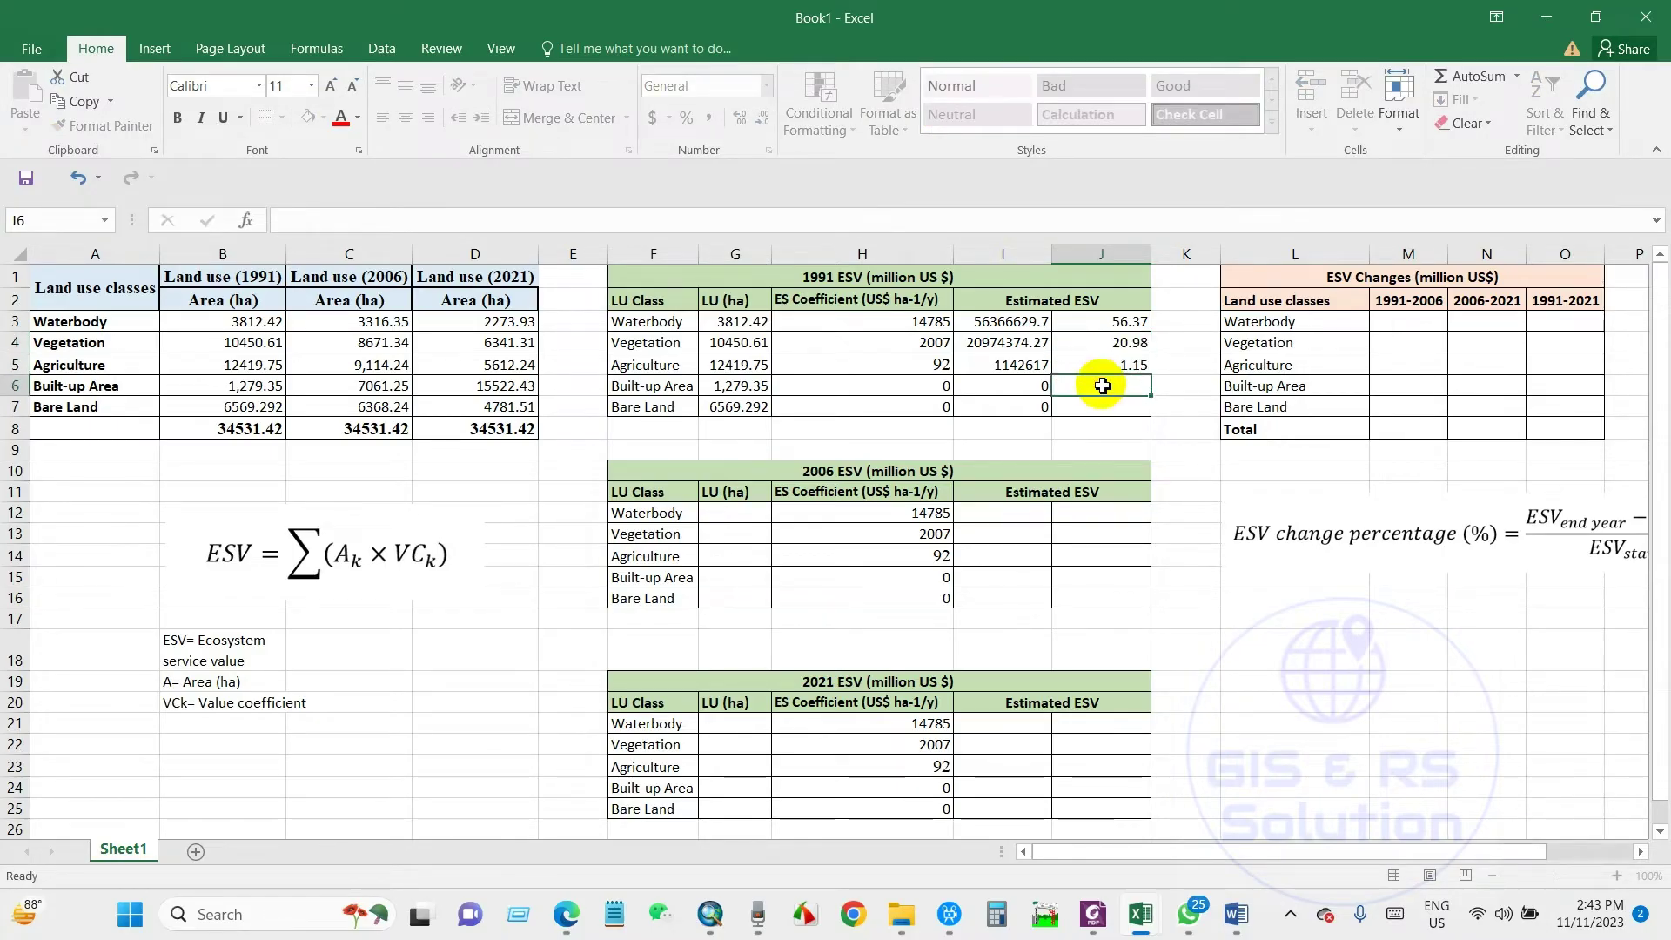
text(0)
click(1114, 414)
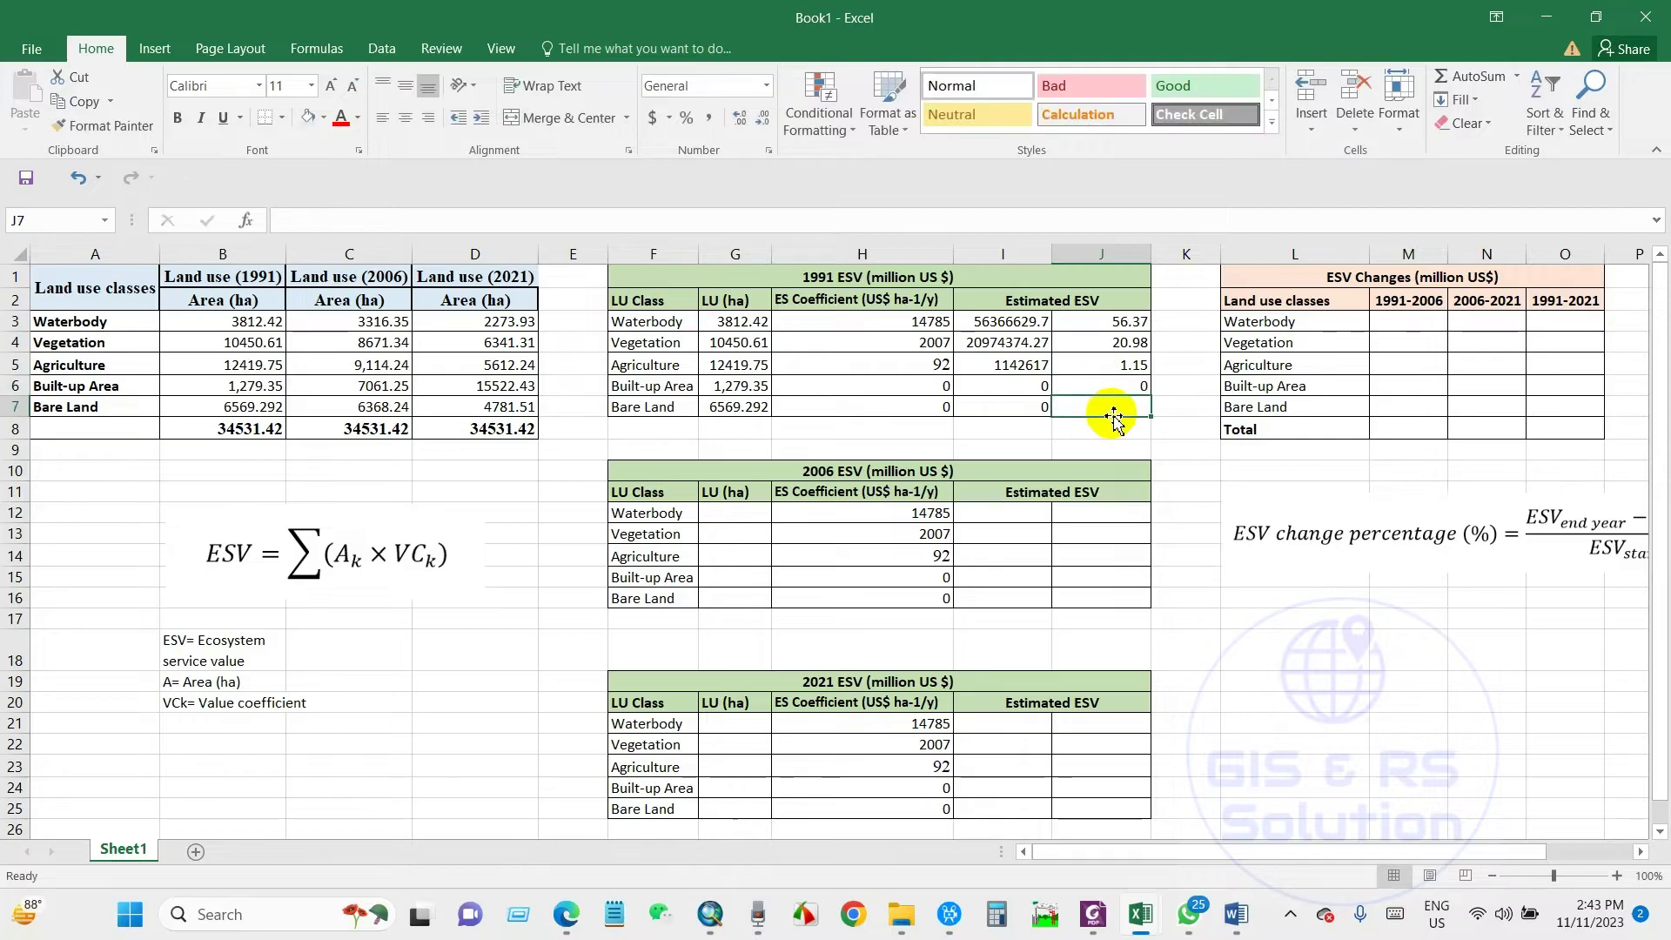
text(0)
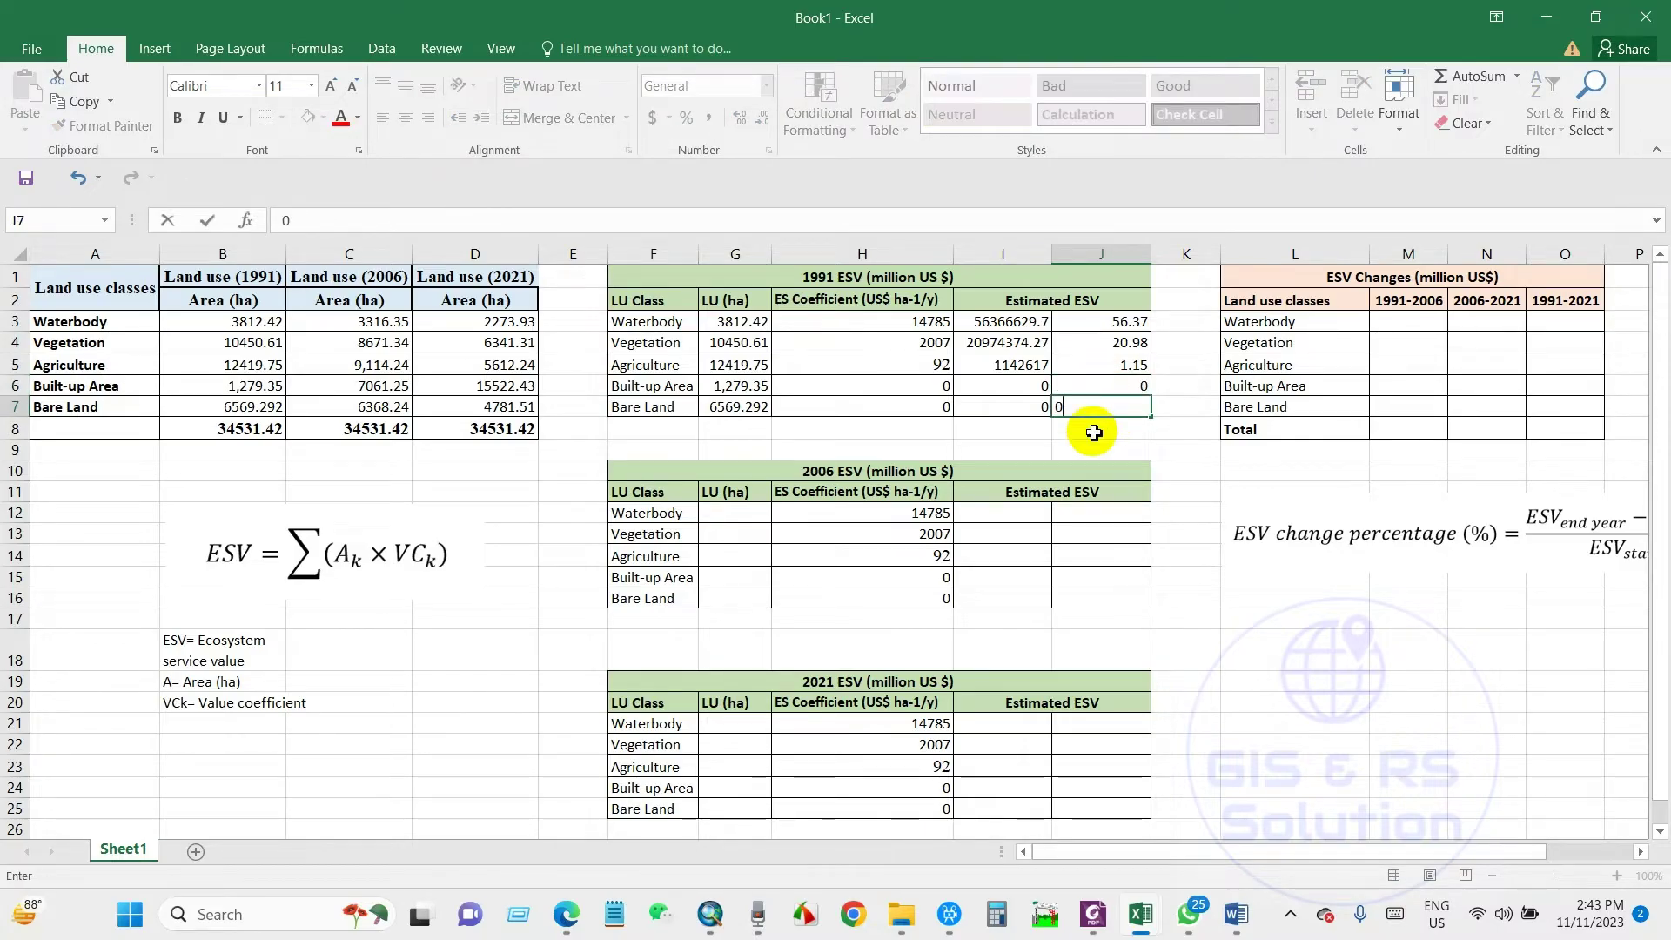
click(1101, 328)
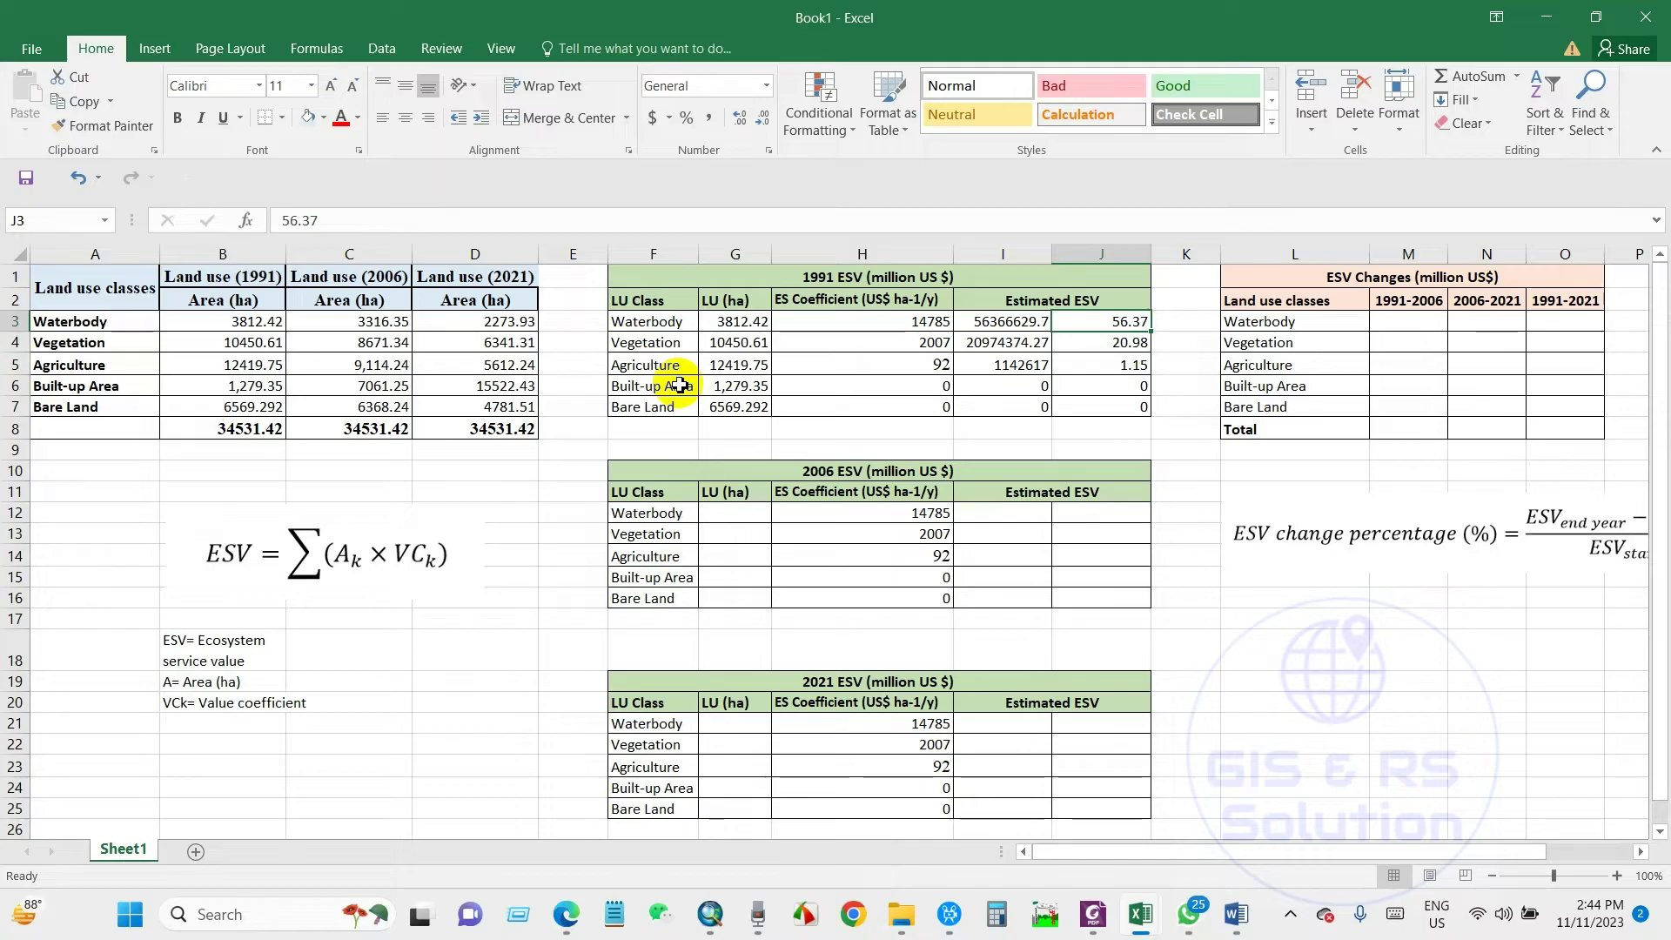
- Total the 1991 million-dollar ESV values in J8 with =SUM(J3:J7) and make the total bold
click(816, 276)
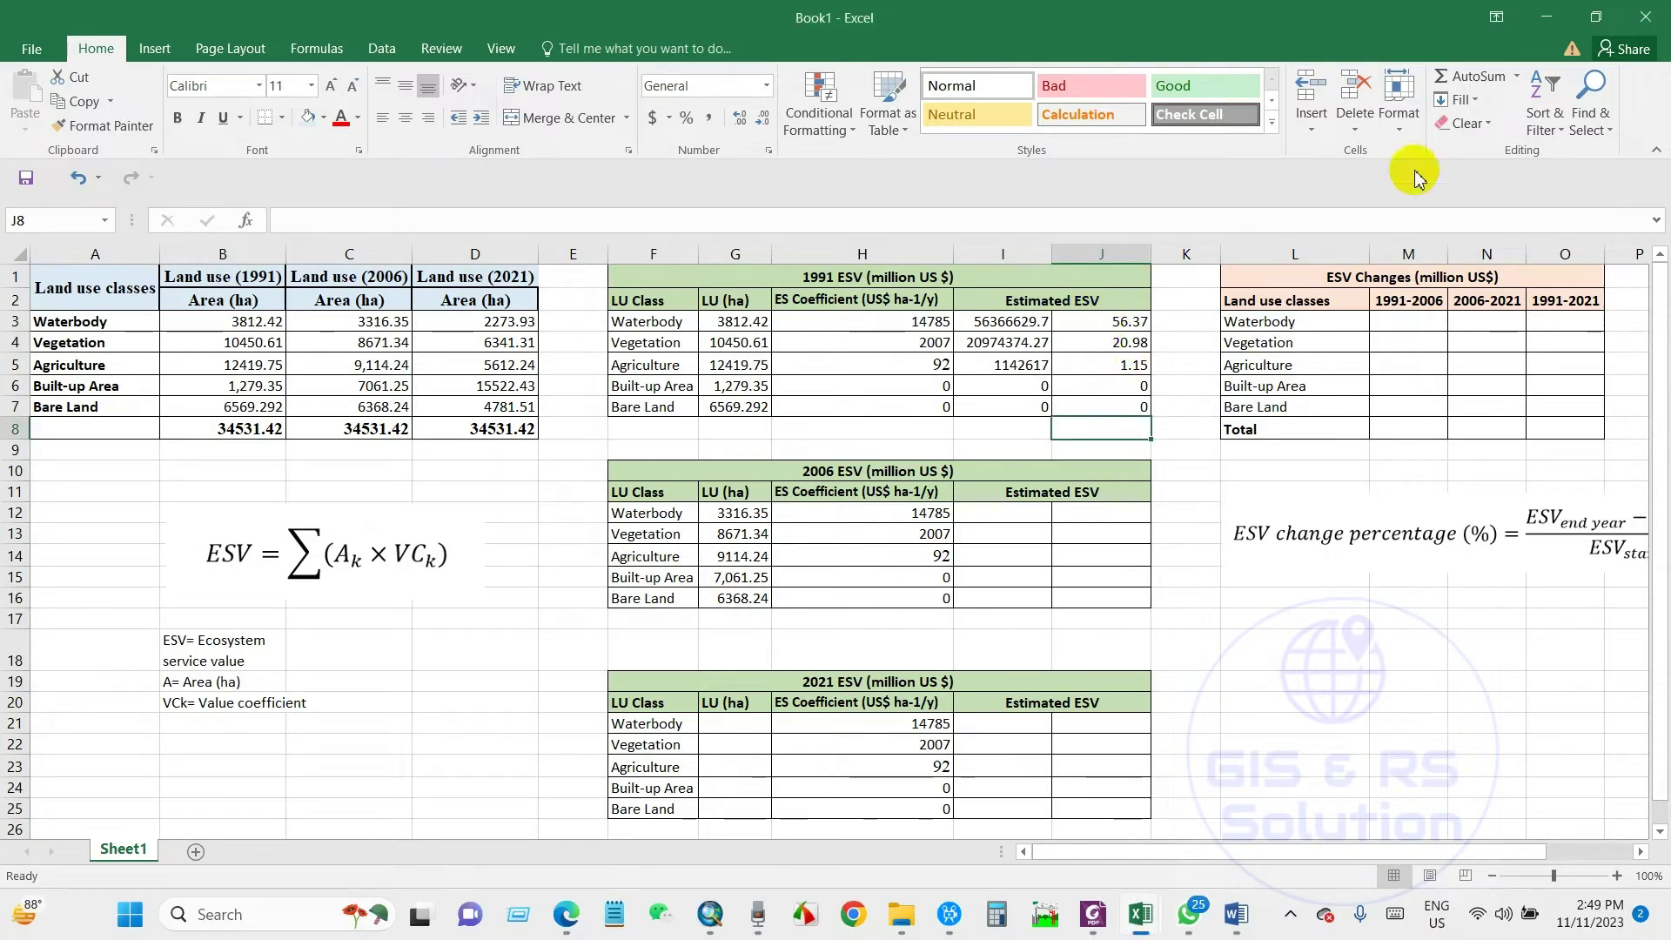
click(1519, 77)
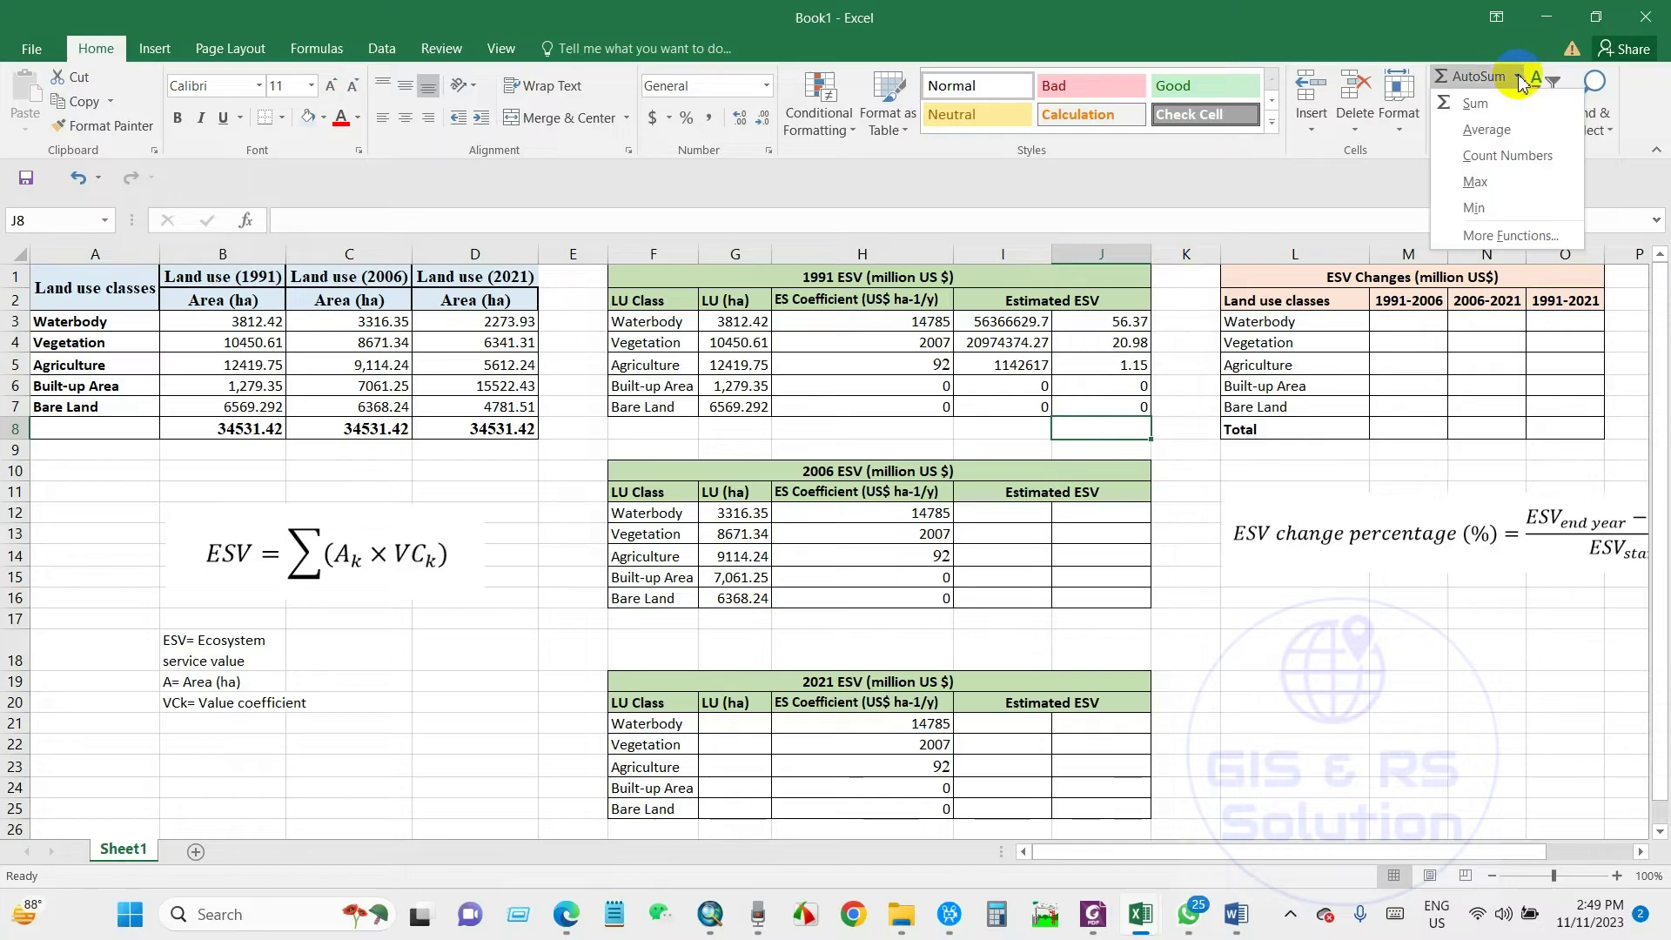
click(1476, 103)
key(Return)
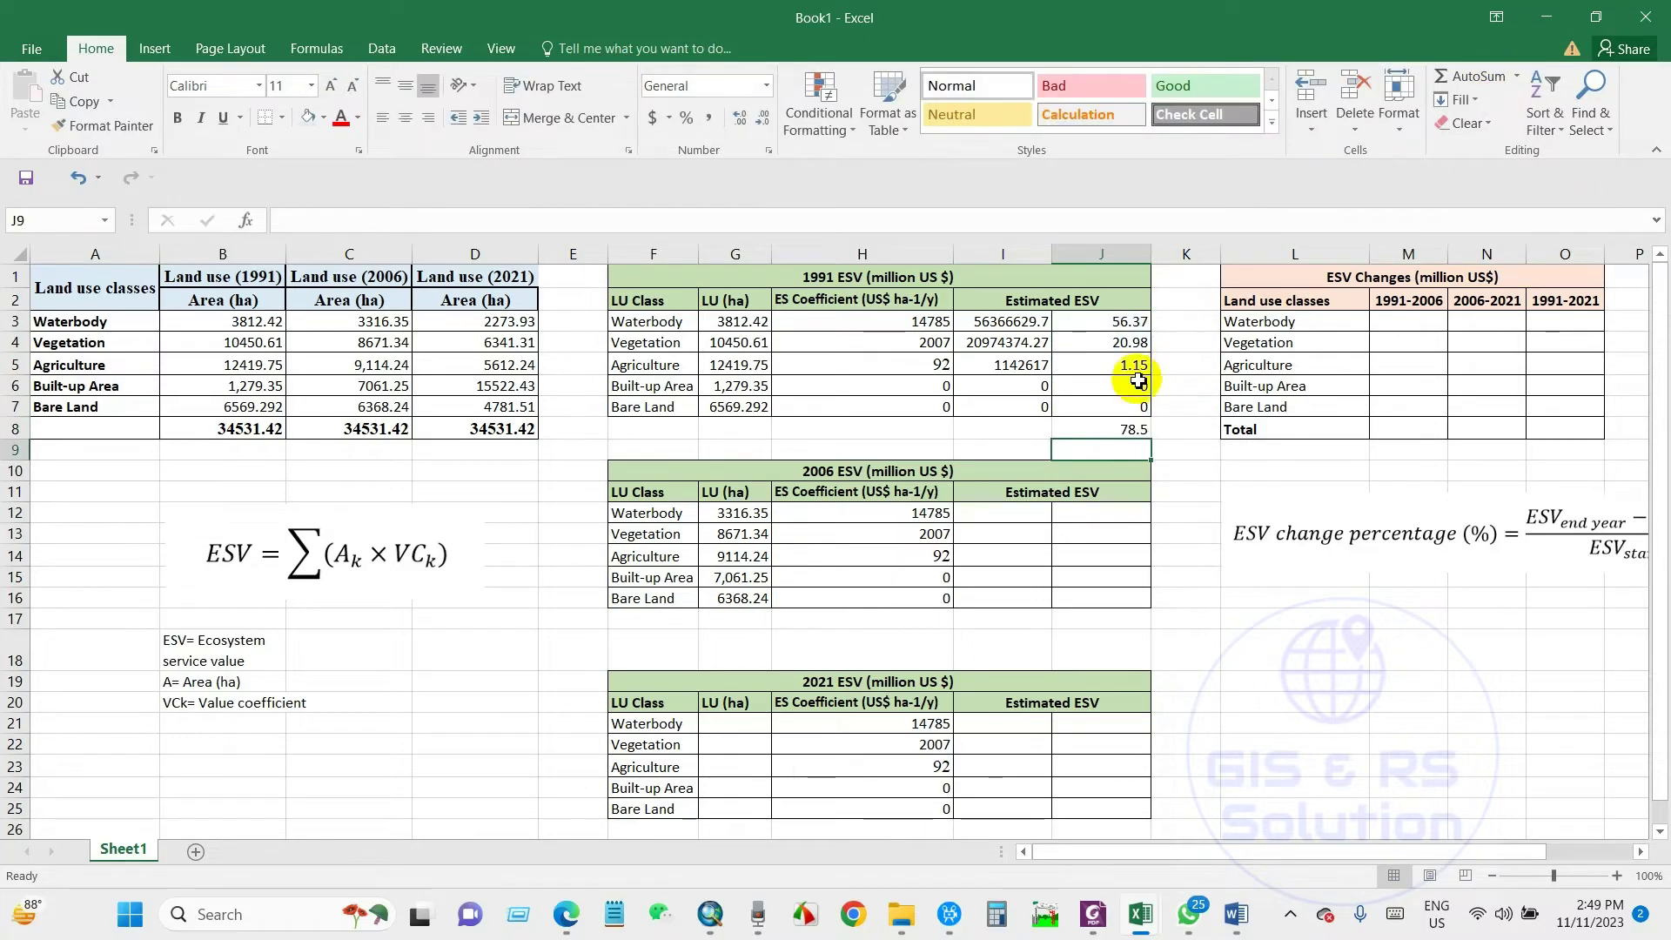
click(1129, 432)
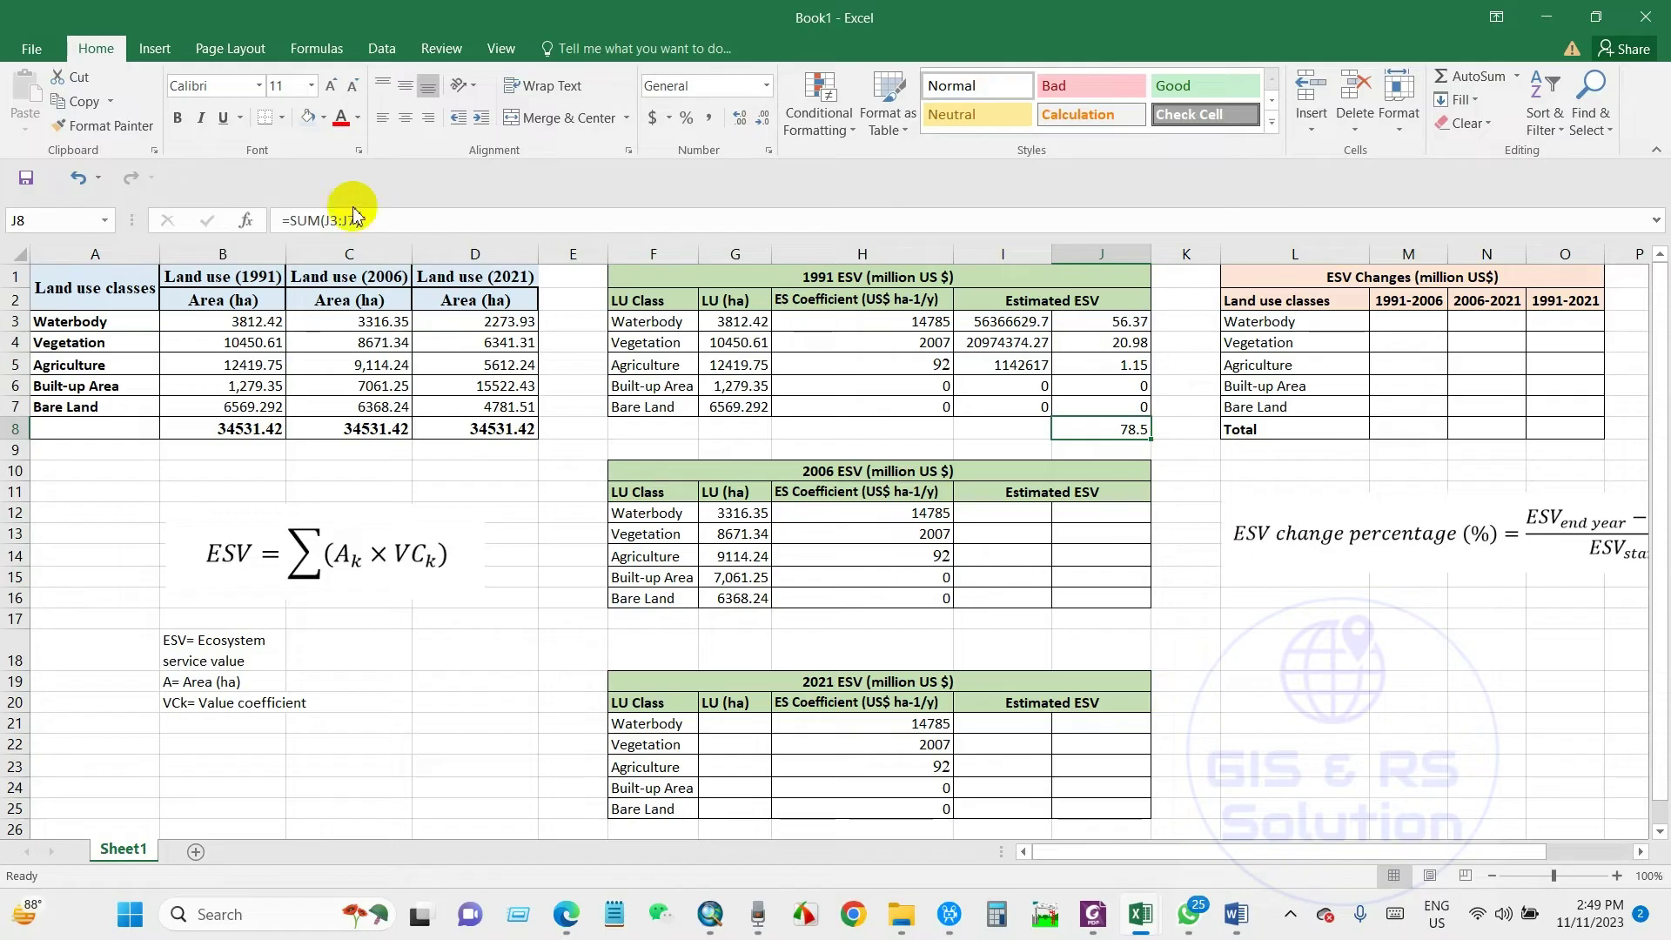
click(178, 117)
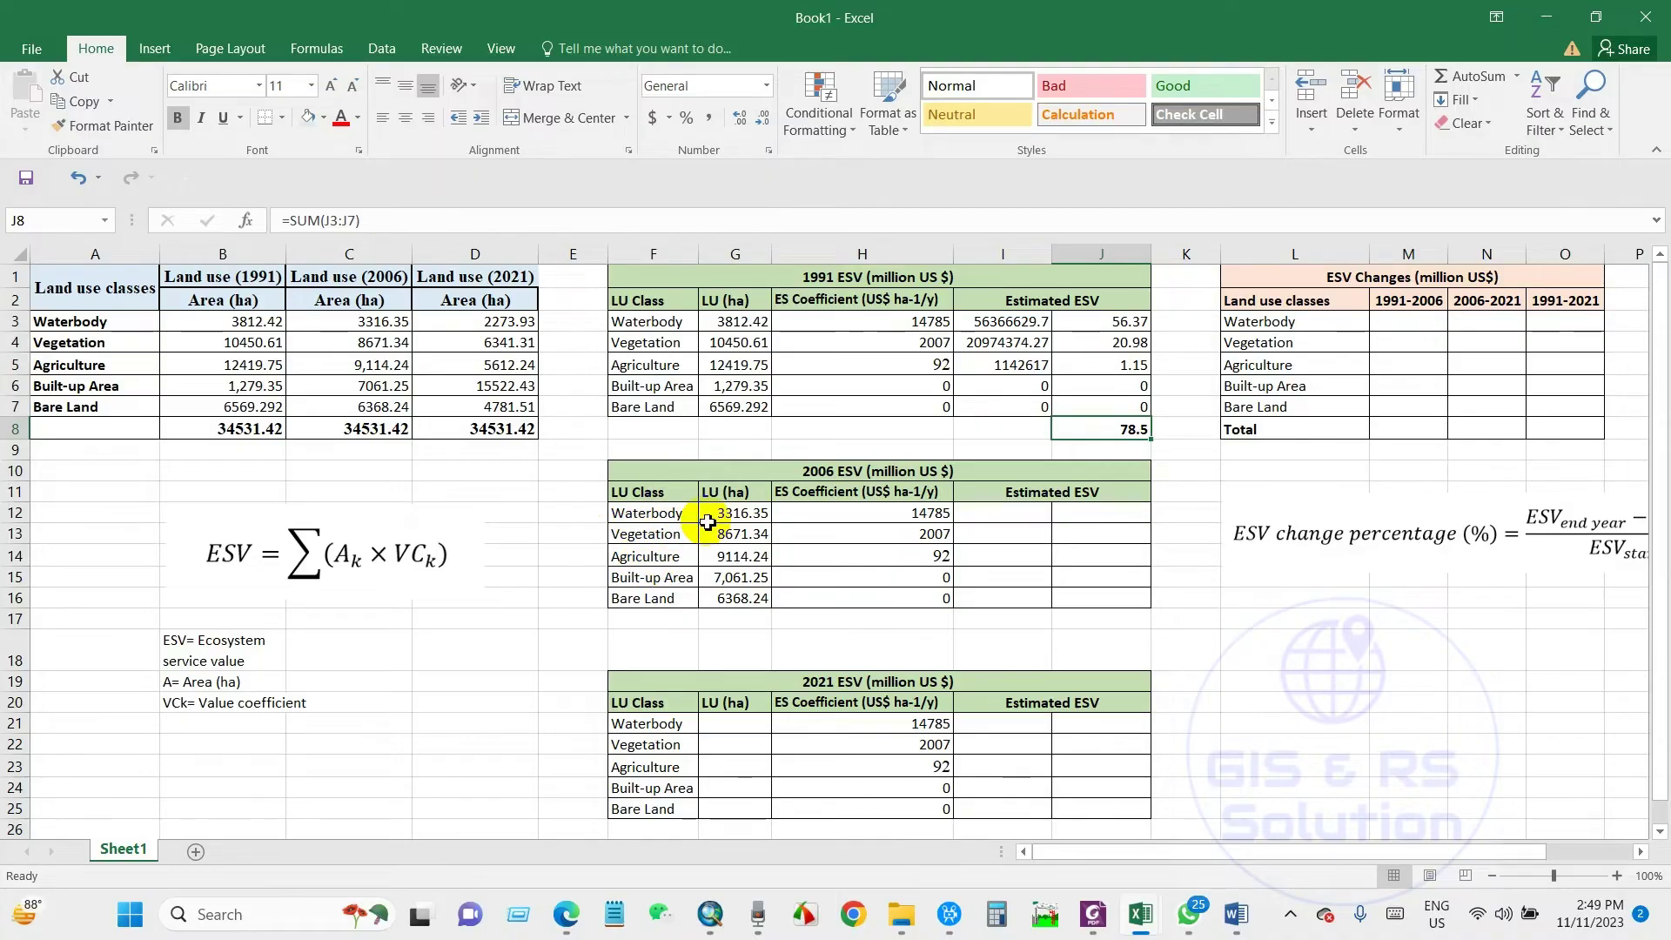
- Check the class areas and ES coefficients in the 2006 ESV table against the 2006 land use column
drag(352, 326, 378, 408)
drag(732, 515, 740, 596)
text(3316.35 8671.34 9114.24 7,061.25 6368.24)
click(904, 517)
key(Escape)
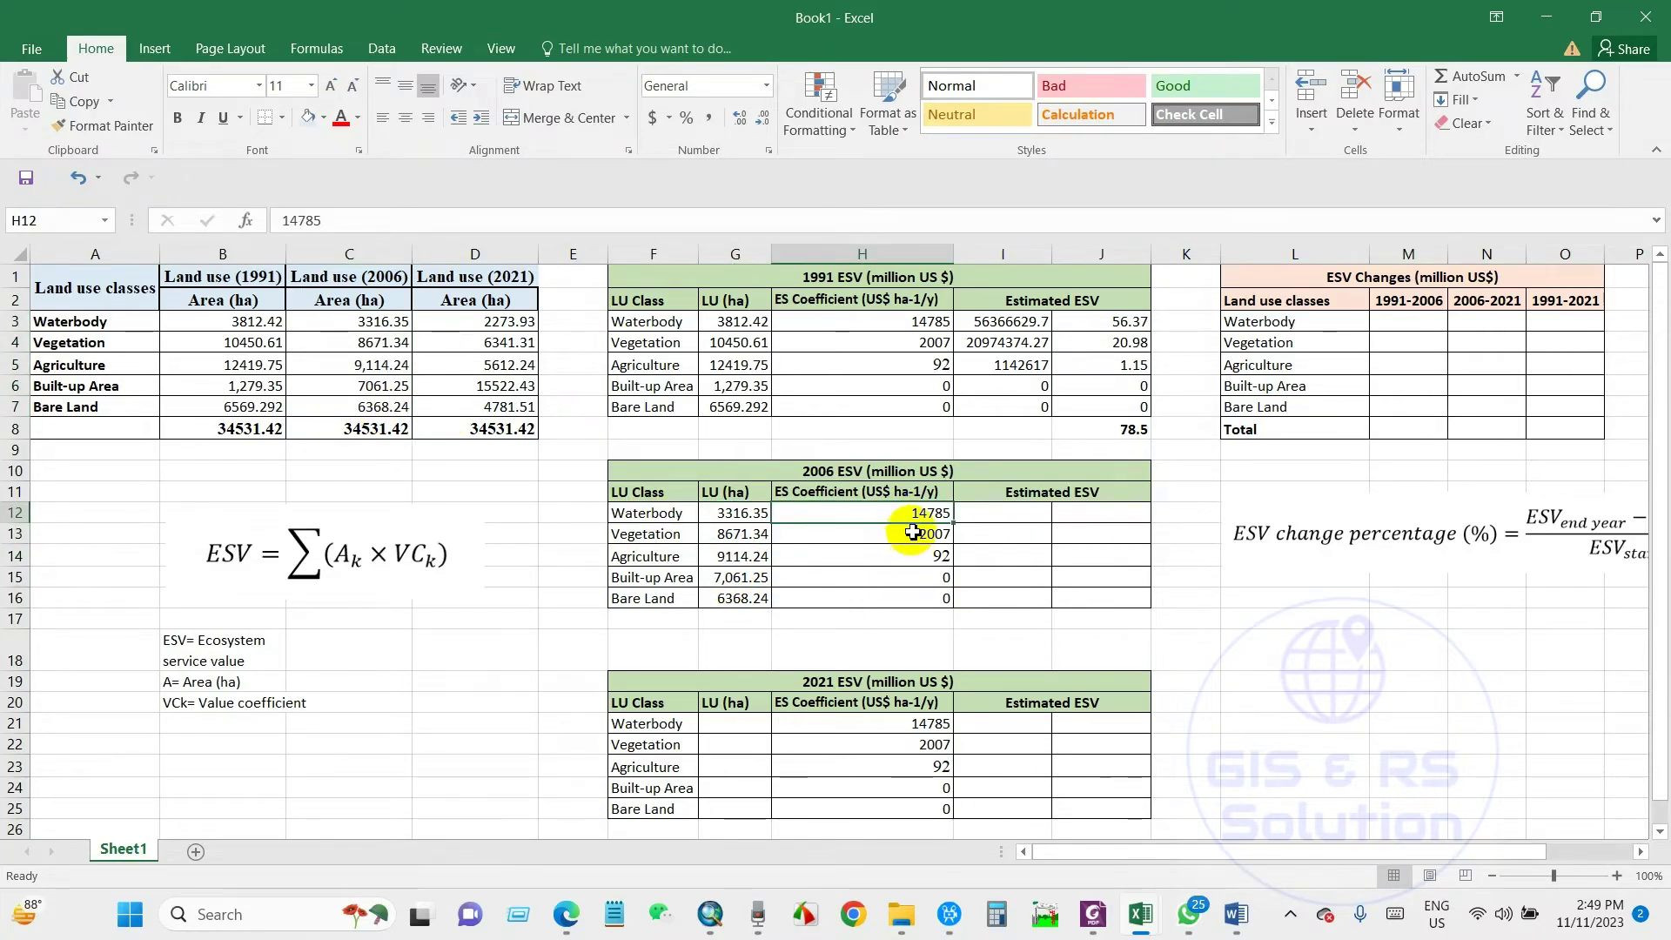
- Calculate the 2006 waterbody ESV in I12 by multiplying area by coefficient with =G12*H12
click(993, 520)
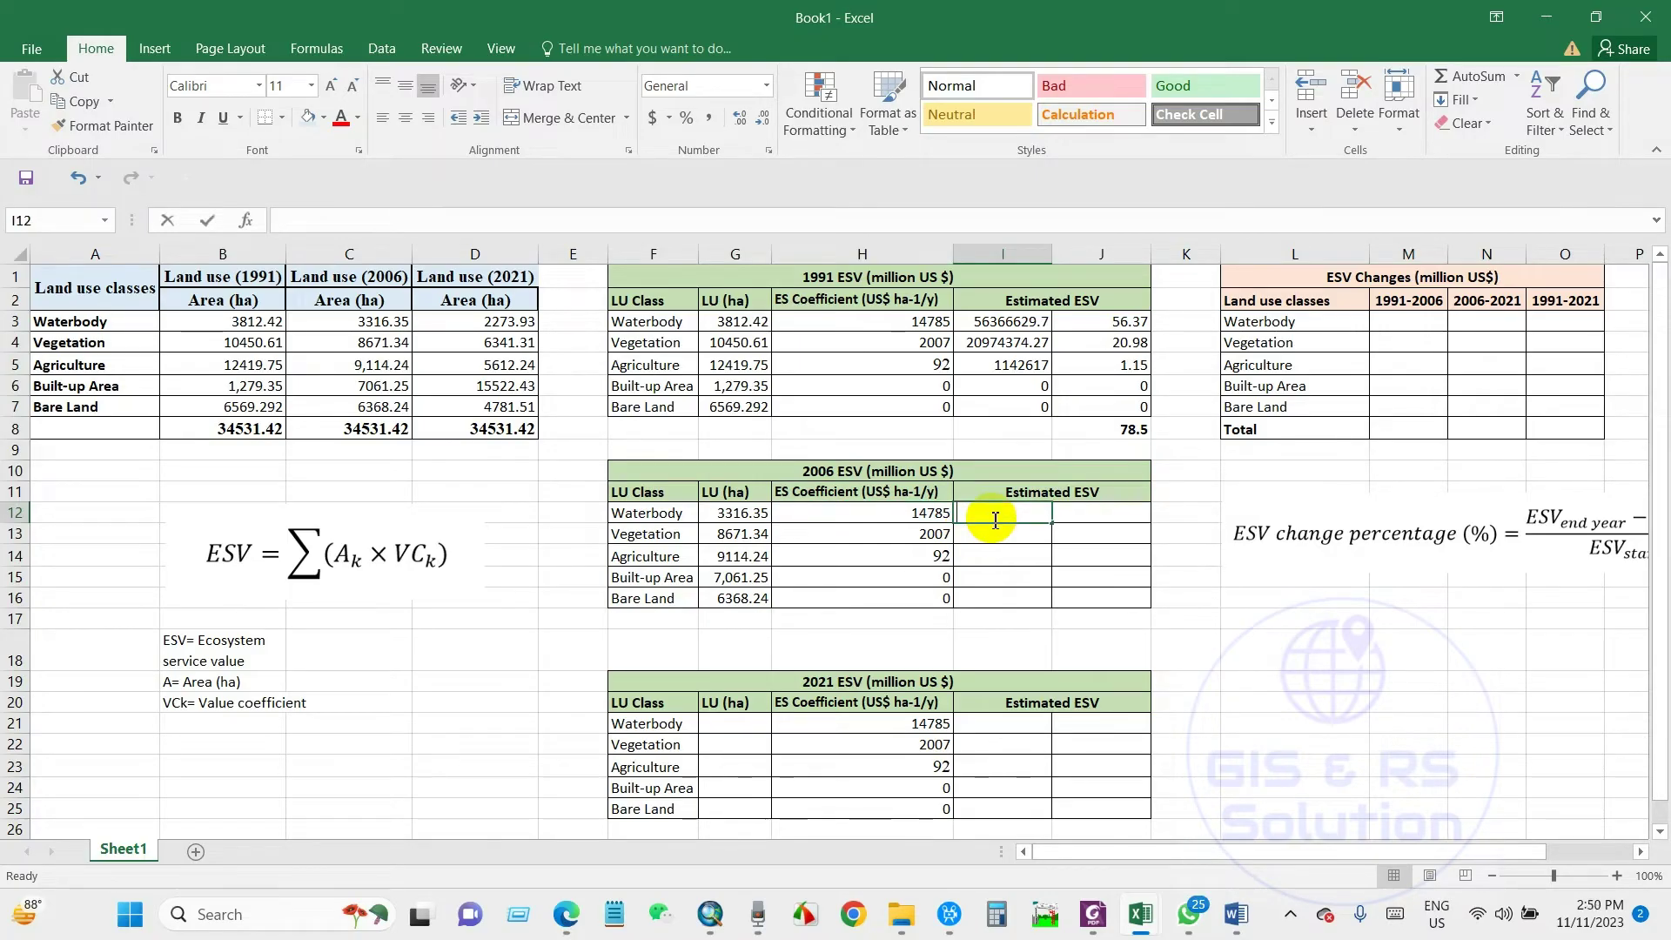
text(=)
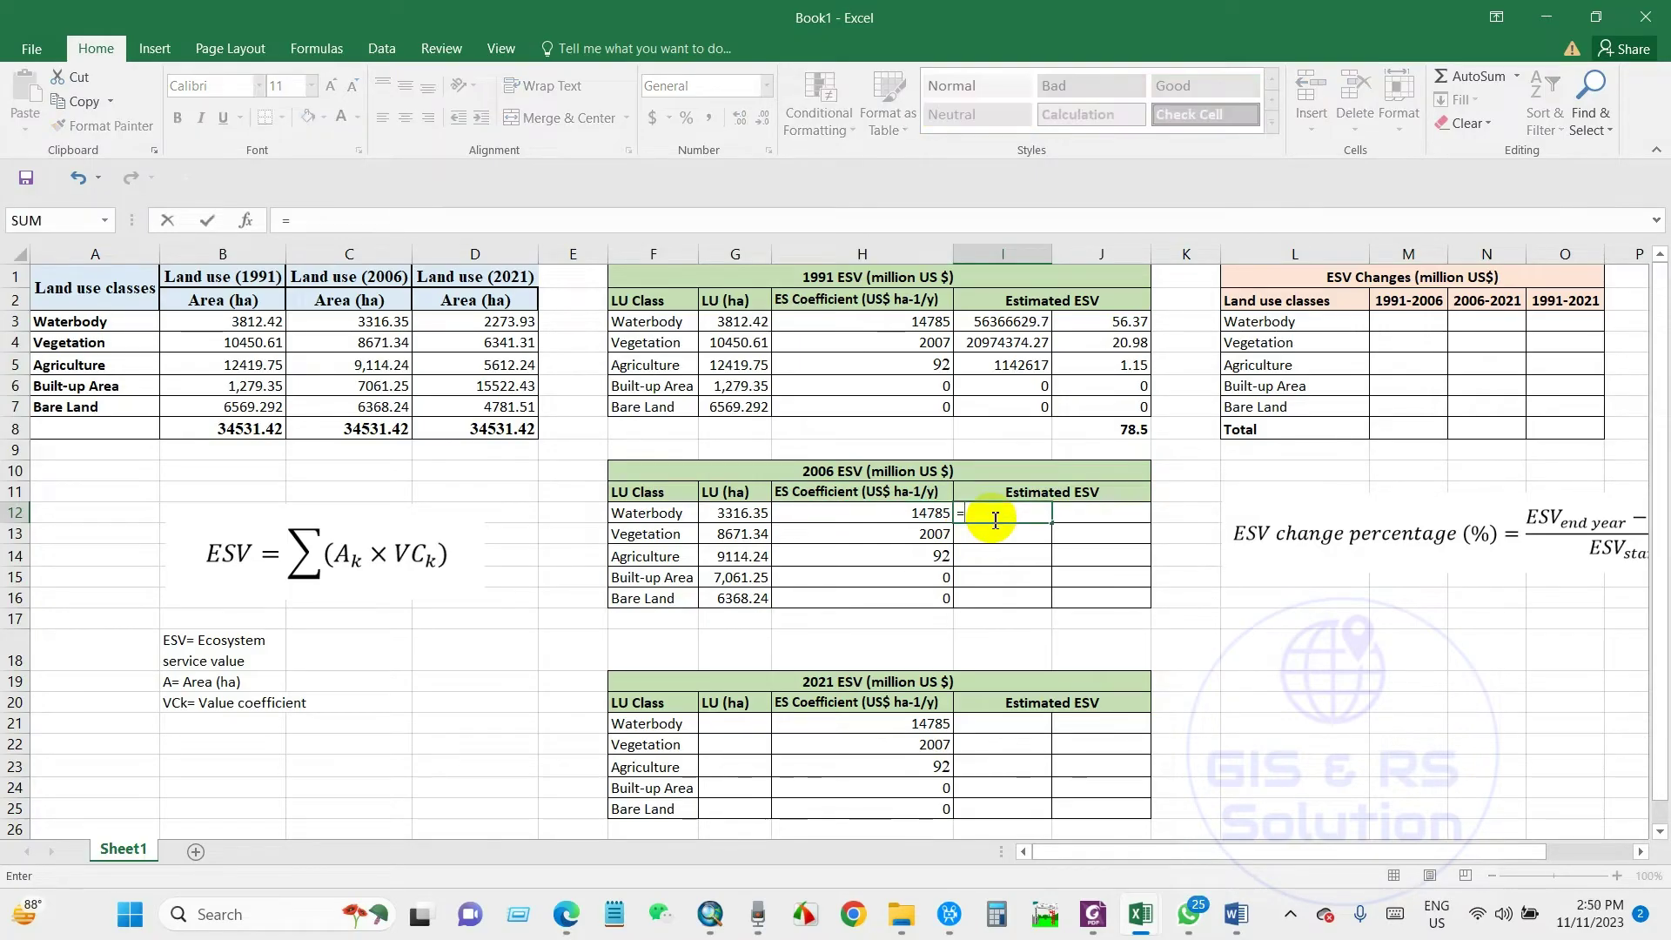
click(741, 518)
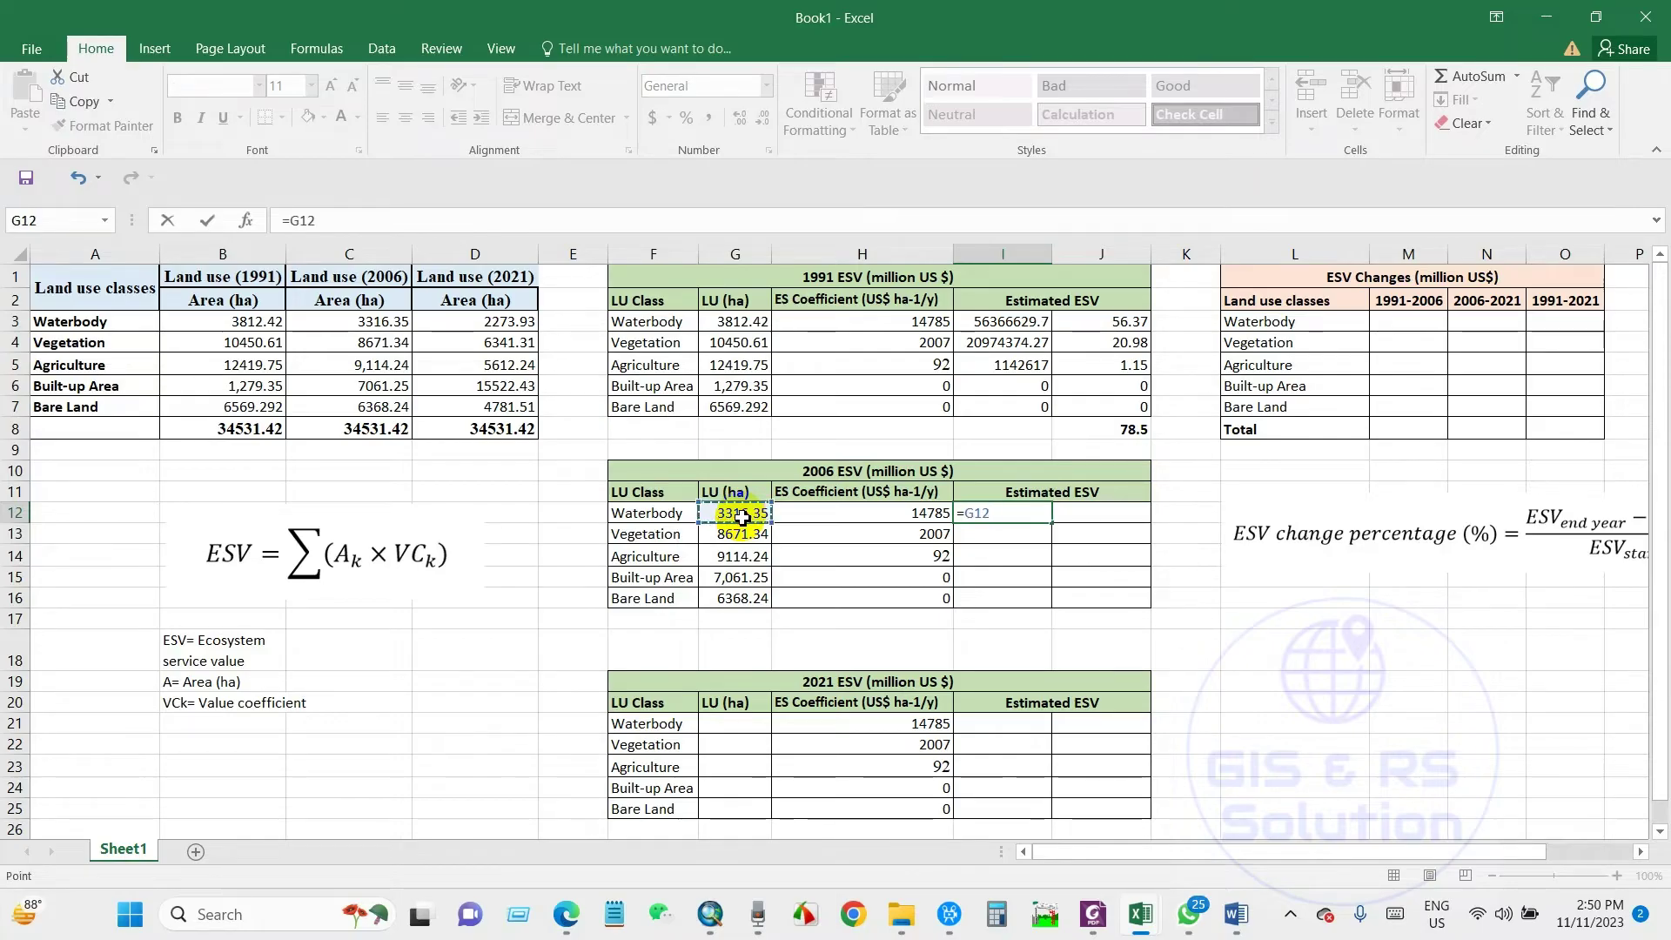
text(*)
click(918, 516)
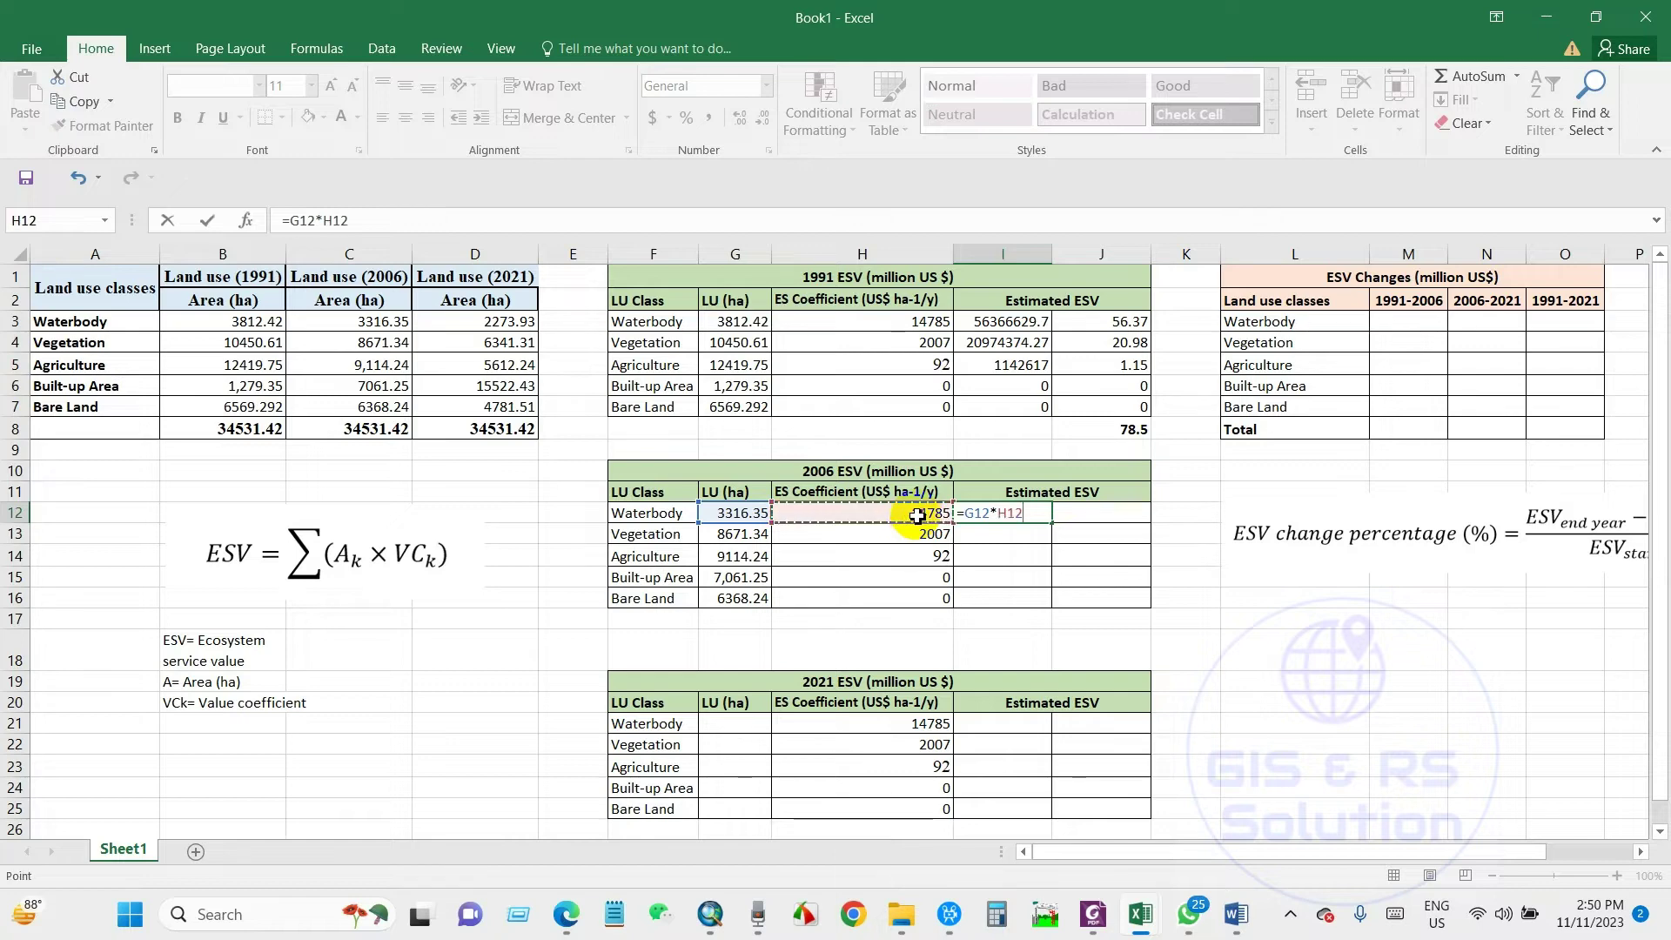
key(Return)
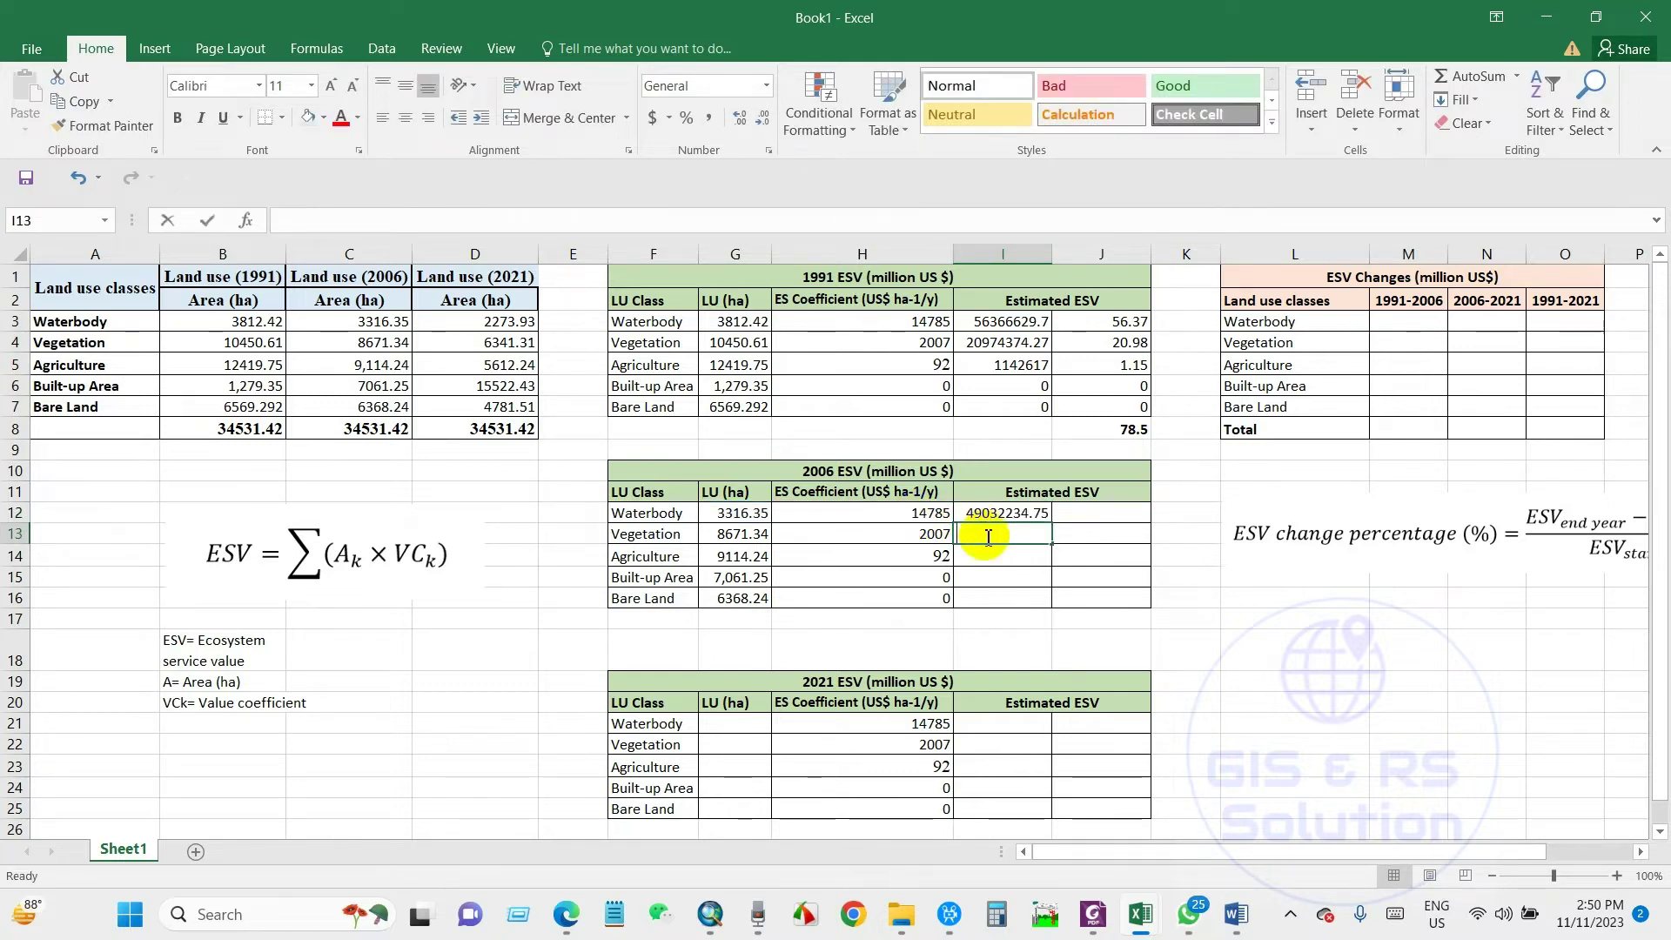
- Calculate the 2006 vegetation ESV in I13 with =G13*H13 and extend the area-times-coefficient formula through I16 for the remaining classes
text(=)
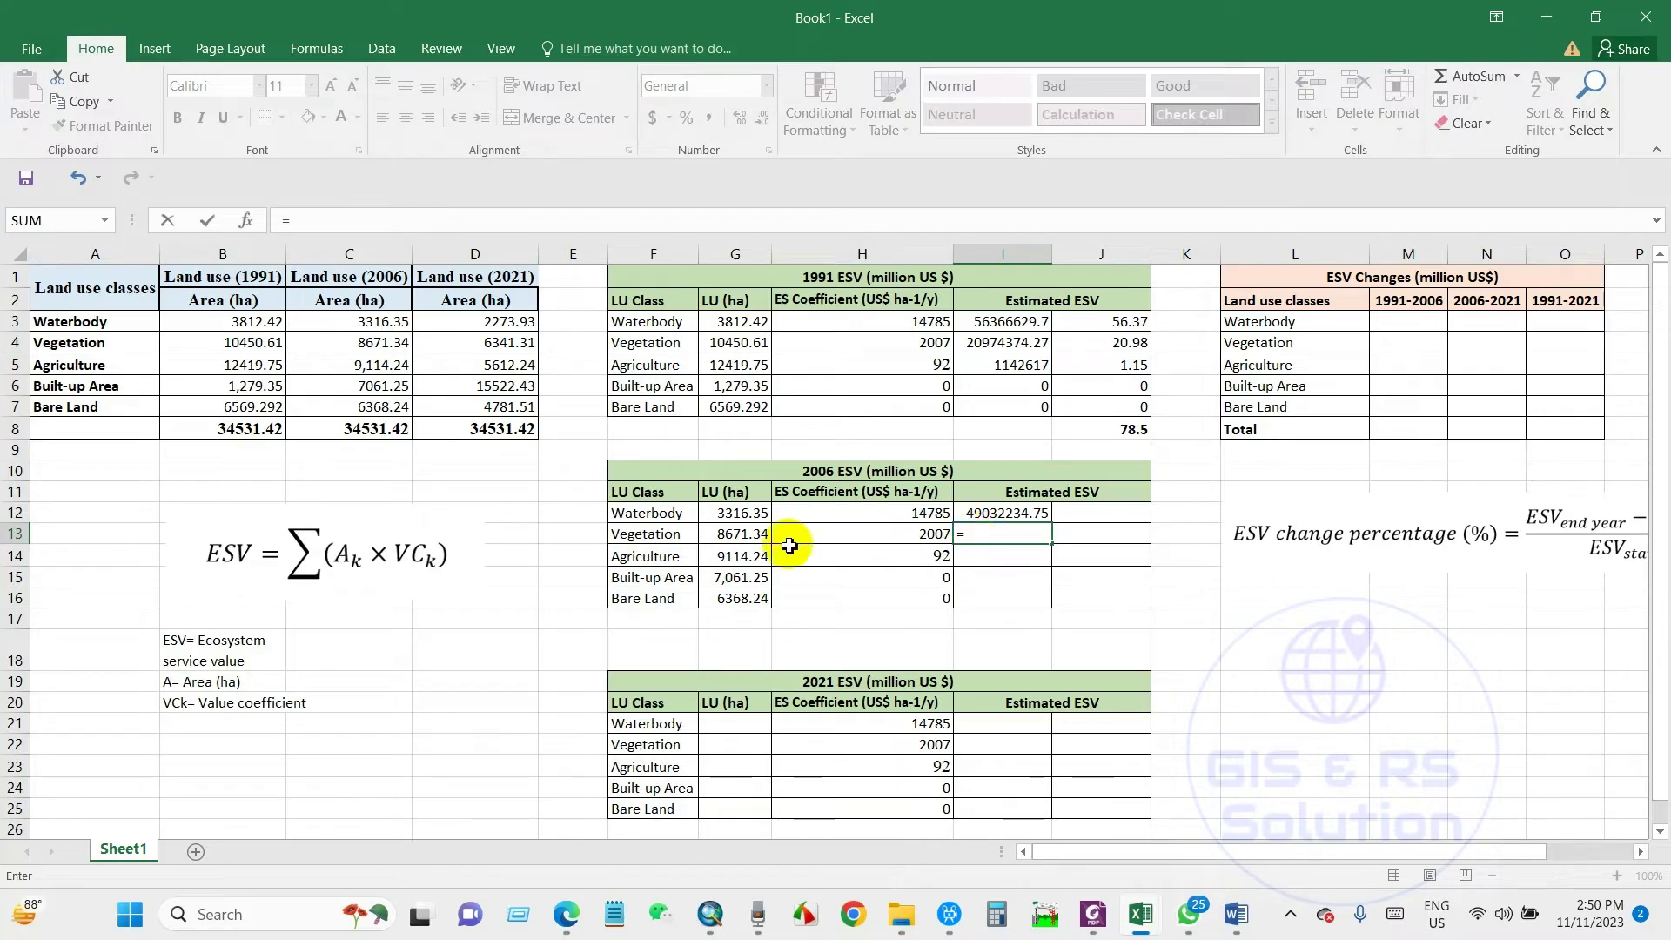
click(739, 537)
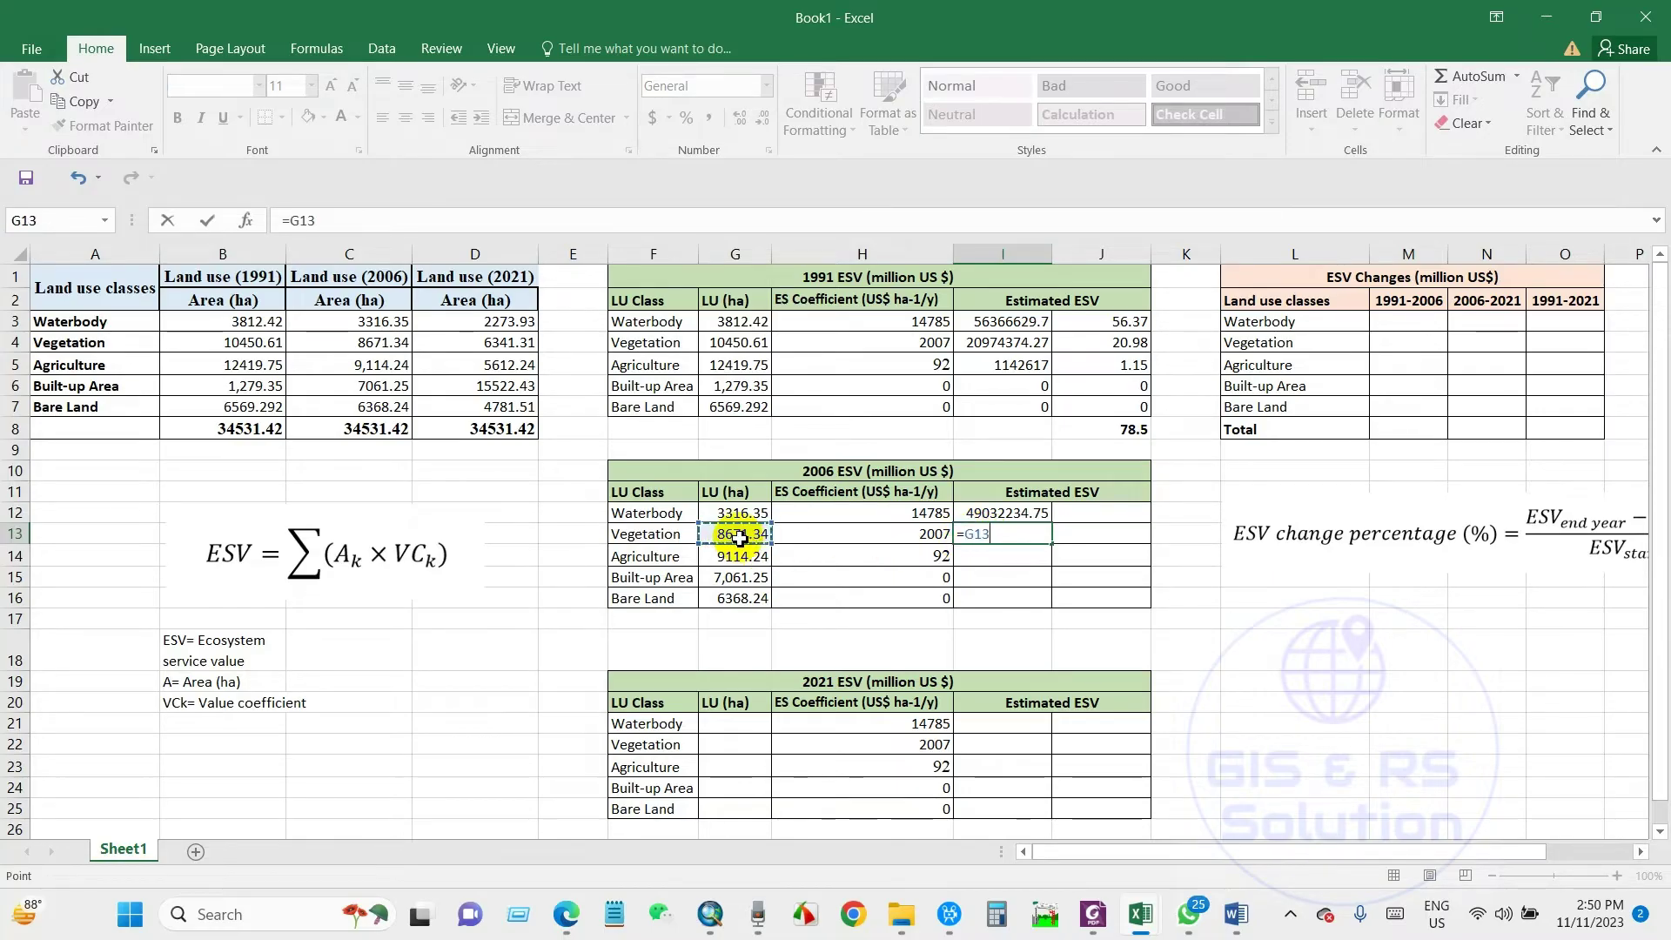
text(*)
click(890, 537)
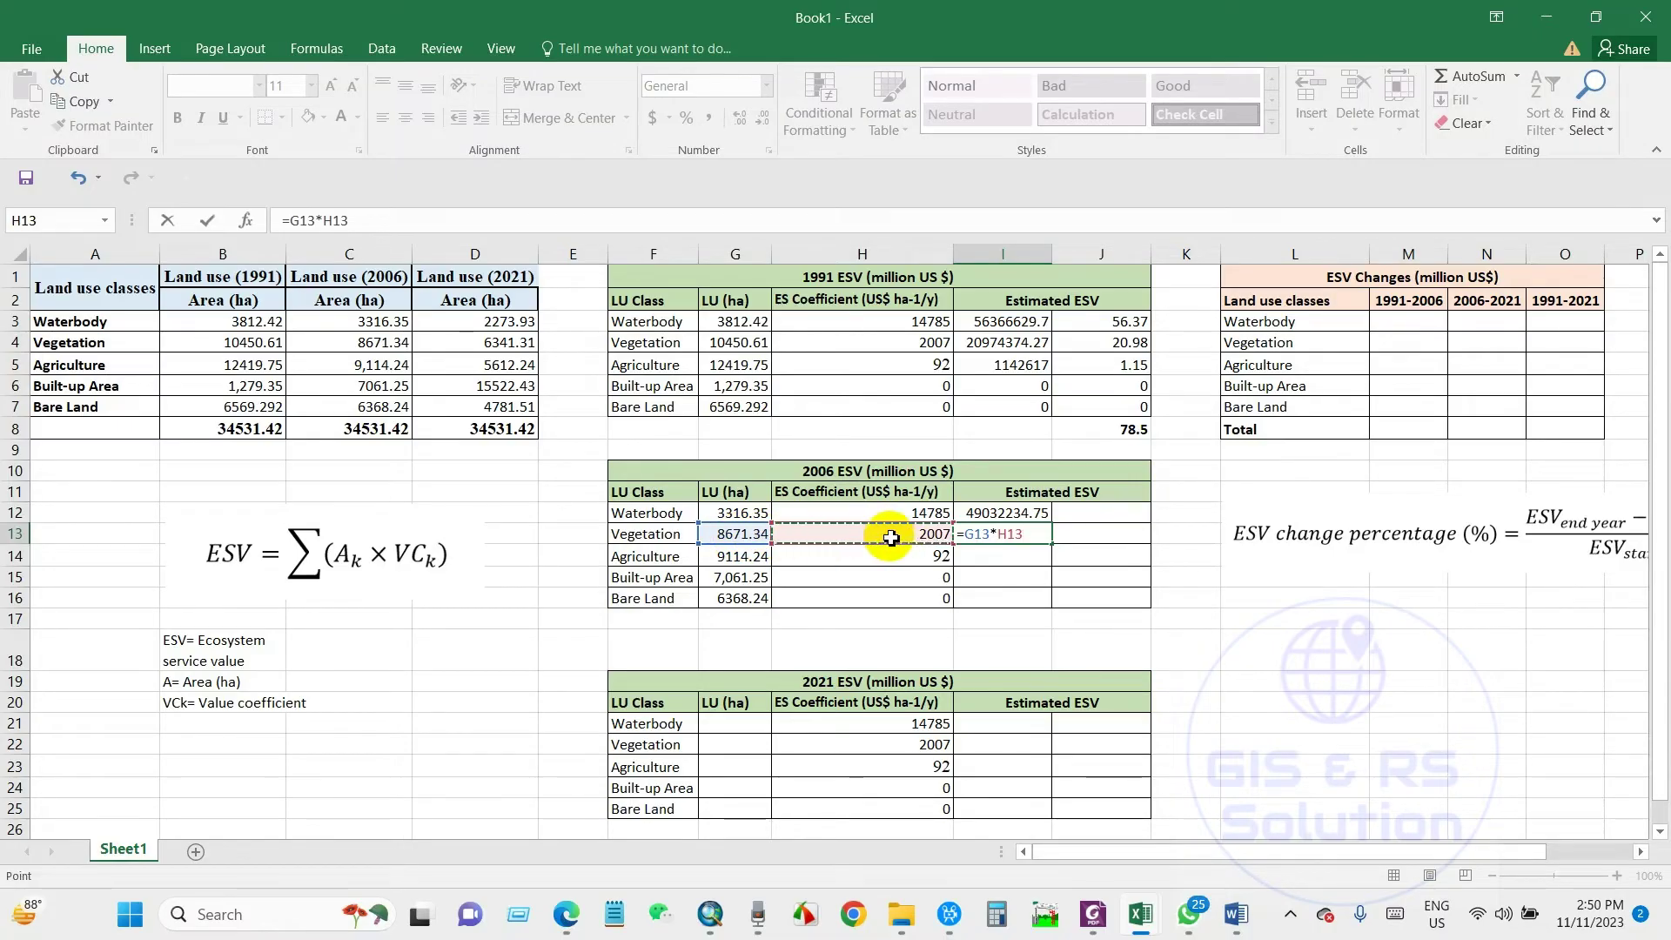
key(Return)
drag(1001, 512, 1009, 593)
click(987, 577)
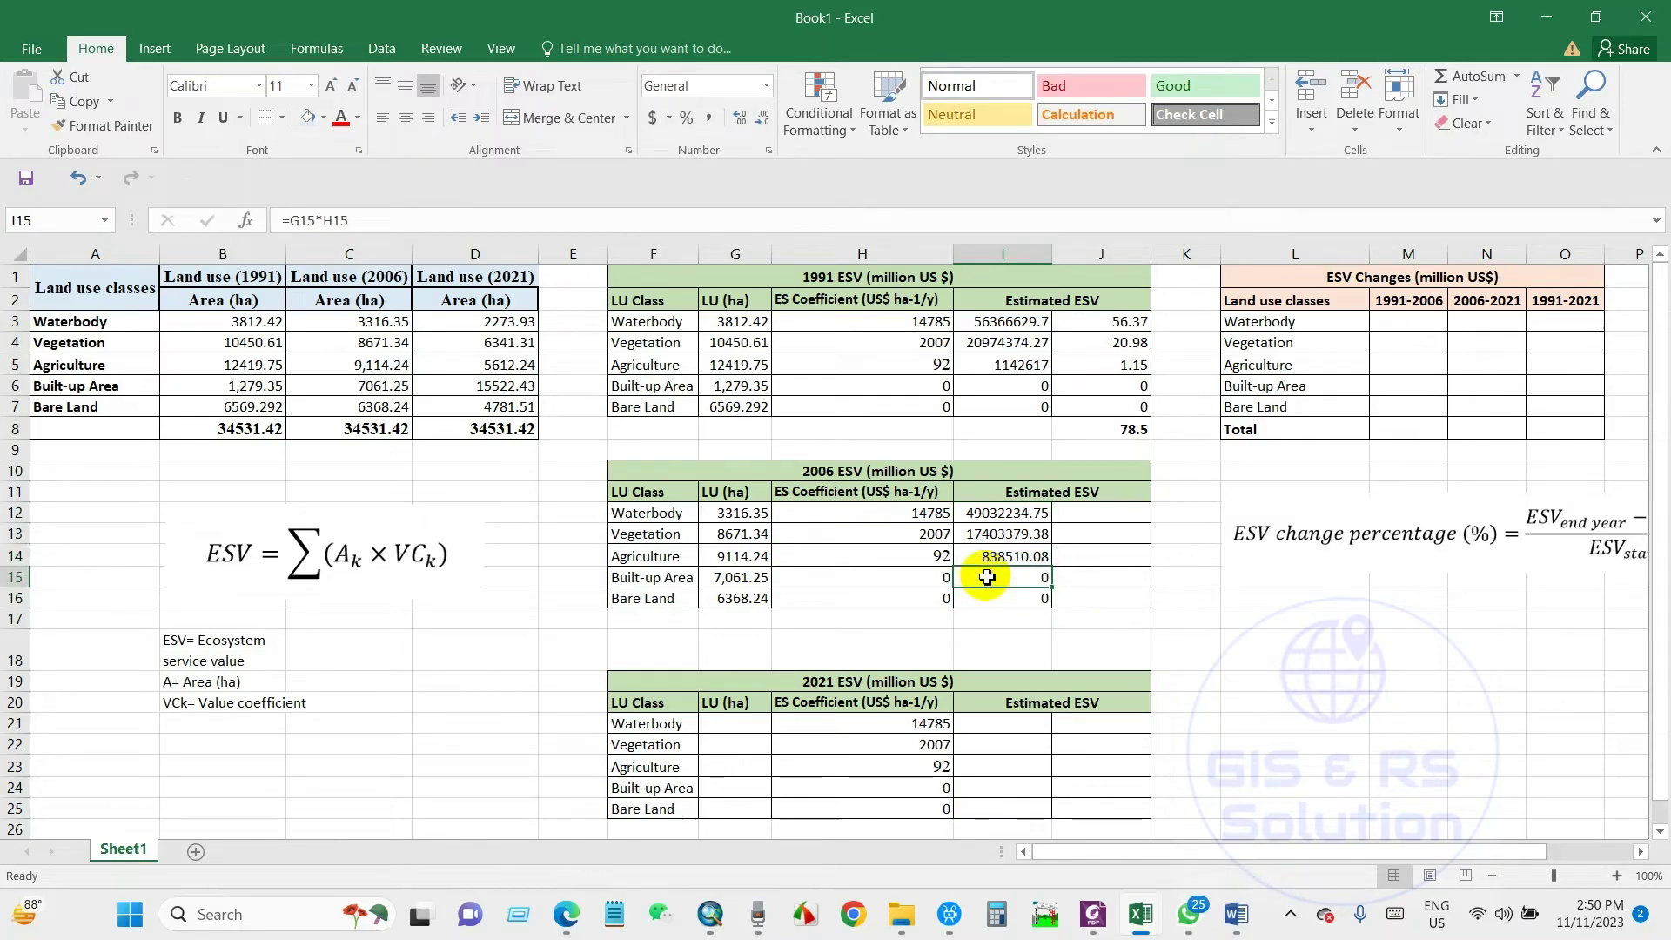
- Enter the 2006 ESV in million US $ as 49.03 for waterbody in J12 and 17.4 for vegetation in J13
click(1098, 513)
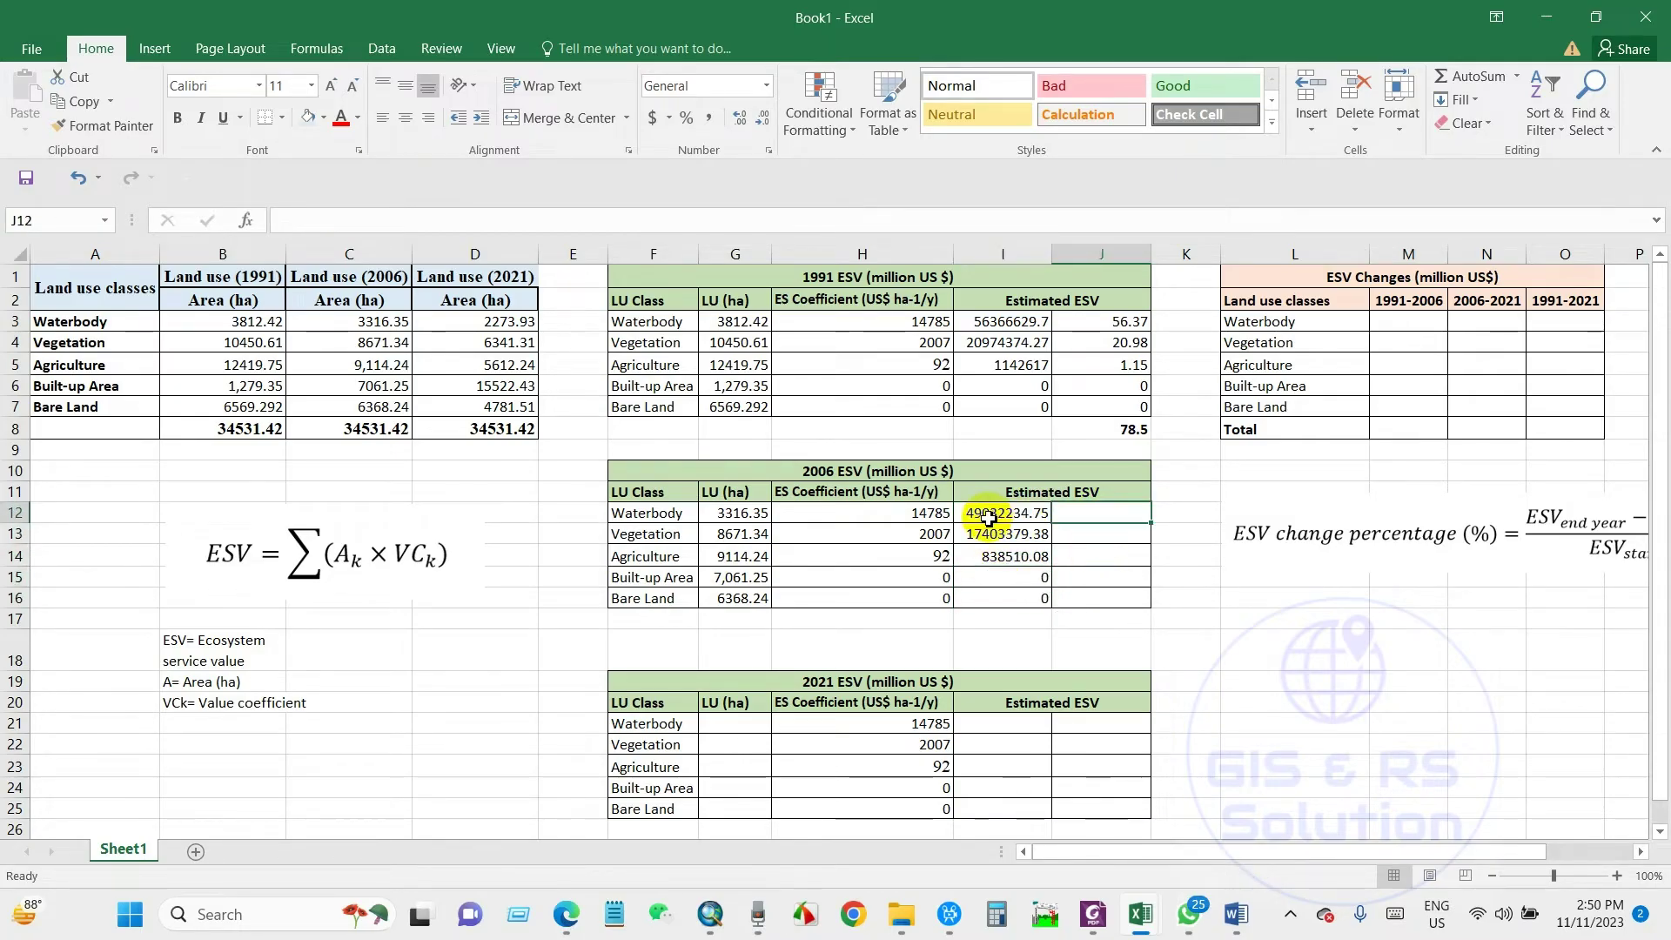
text(49.03)
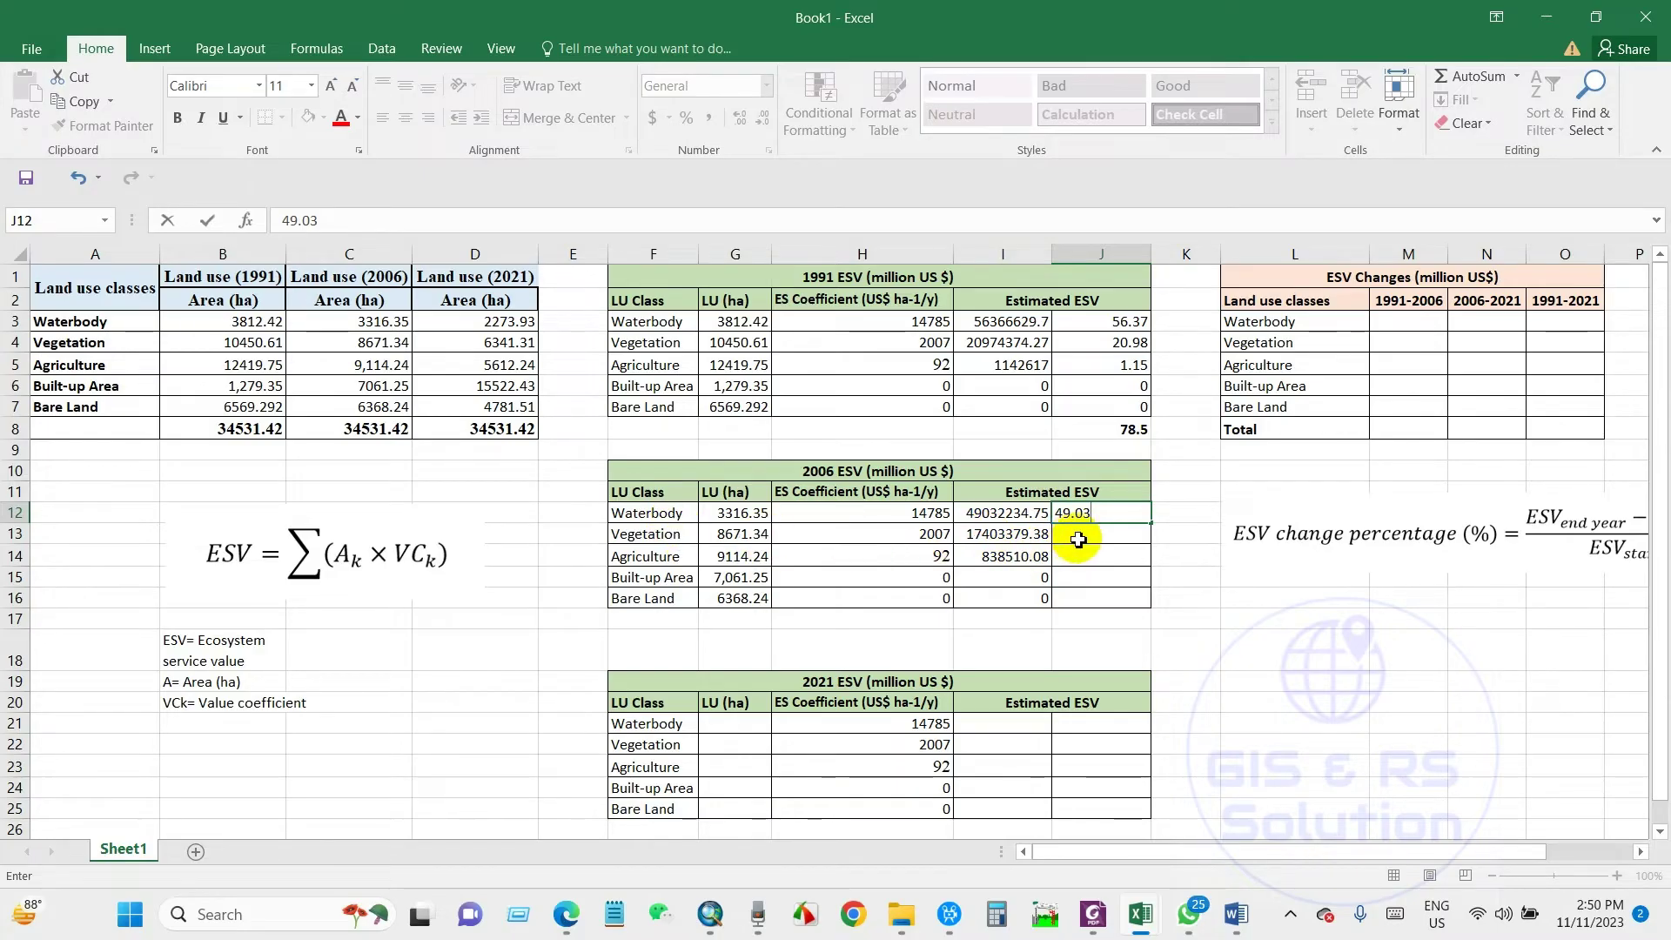
key(Return)
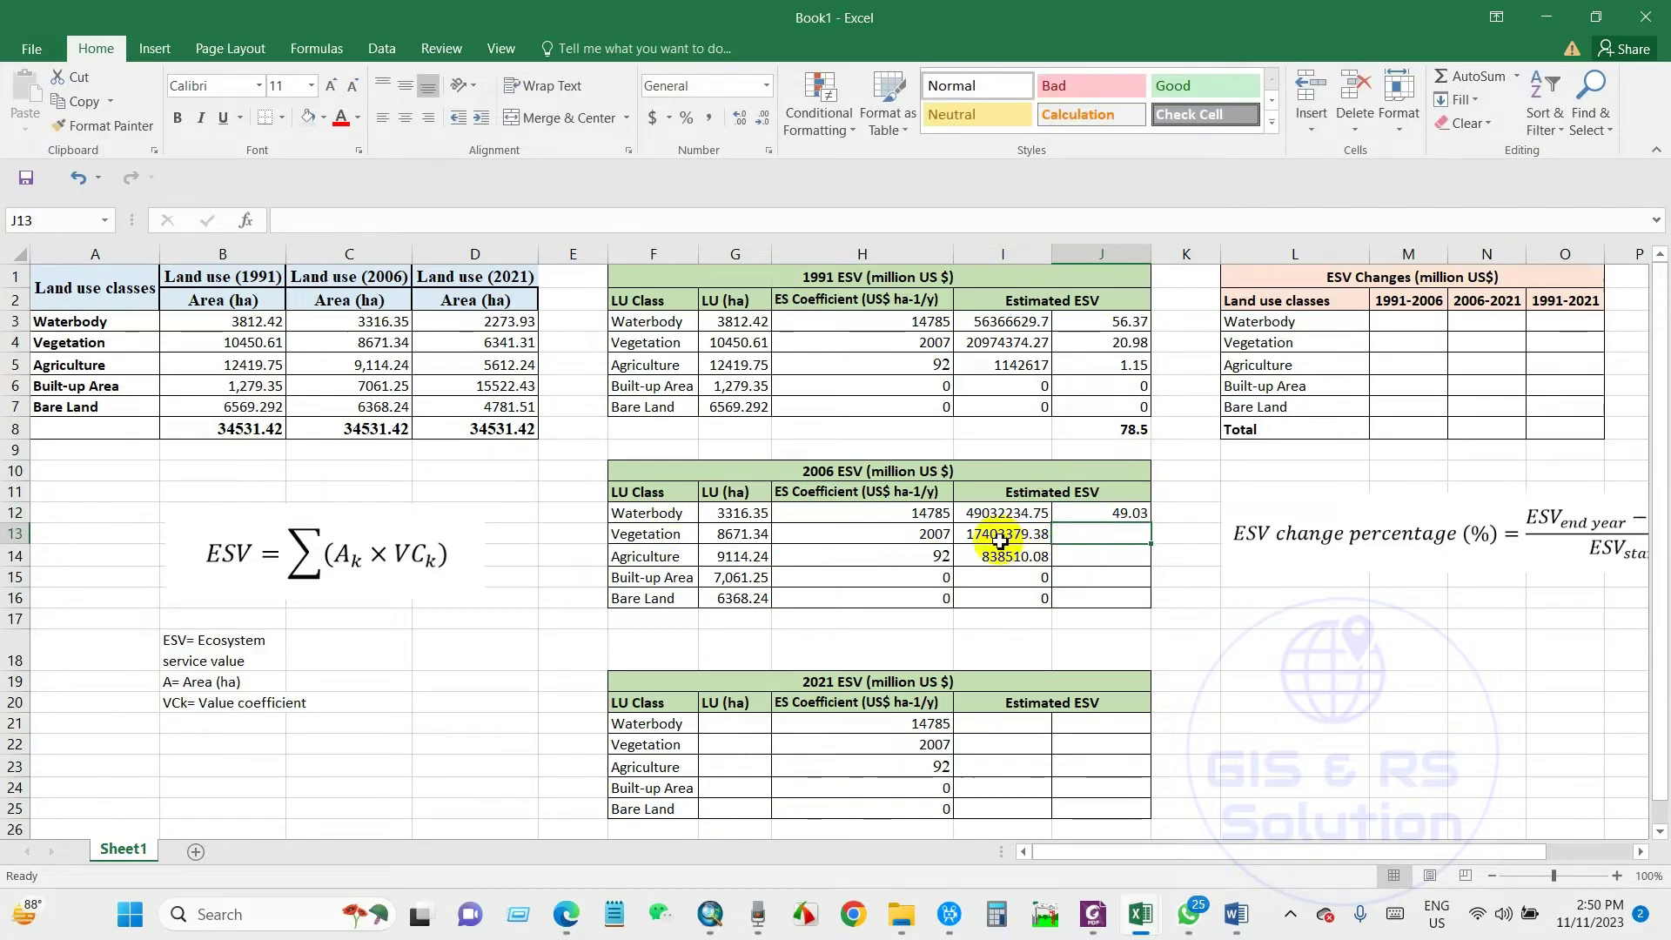
text(17.40)
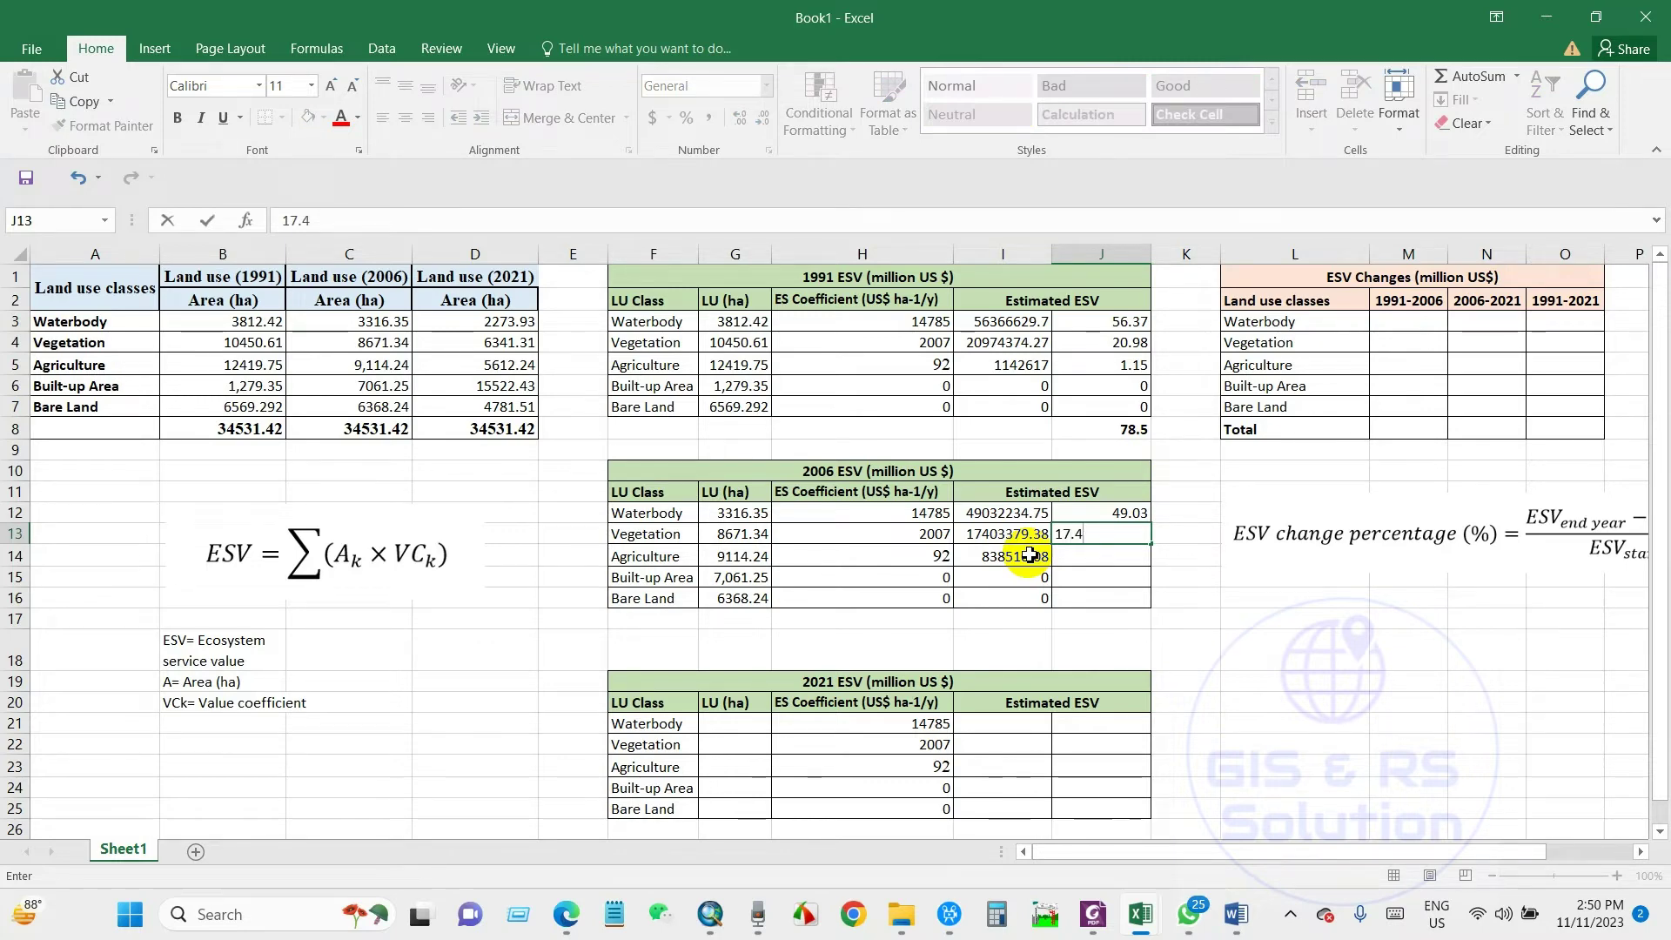
- Enter the 2006 ESV in million US $ as 0.84 for agriculture and 0 for built-up area and bare land in J14:J16
click(1075, 561)
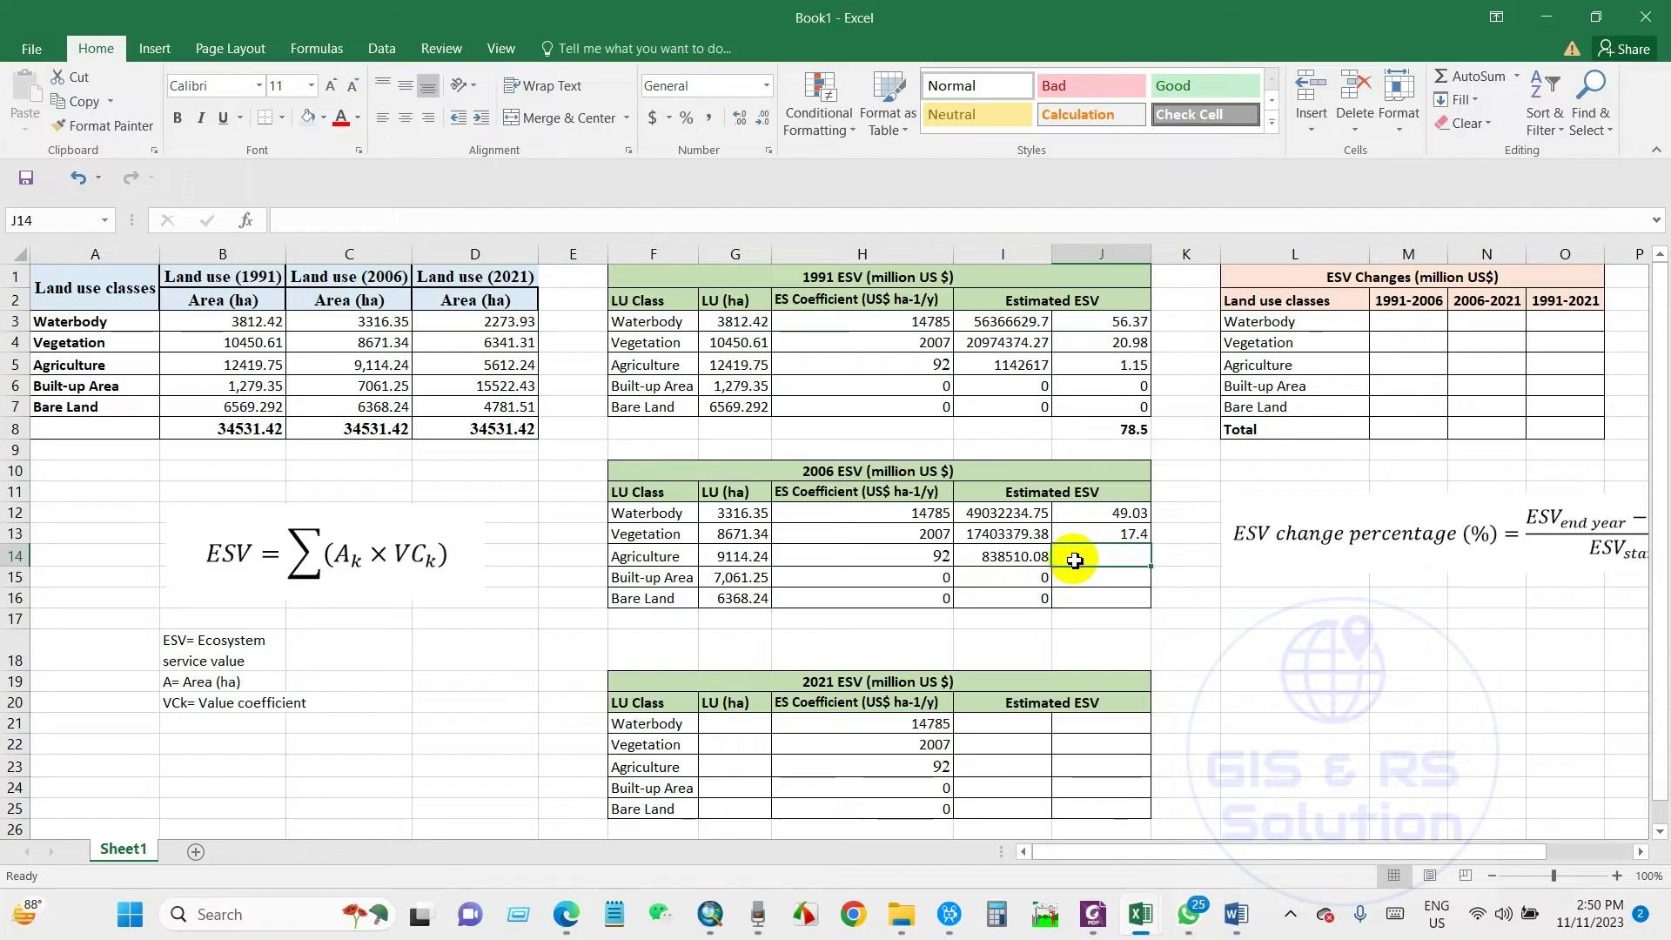
text(0.84)
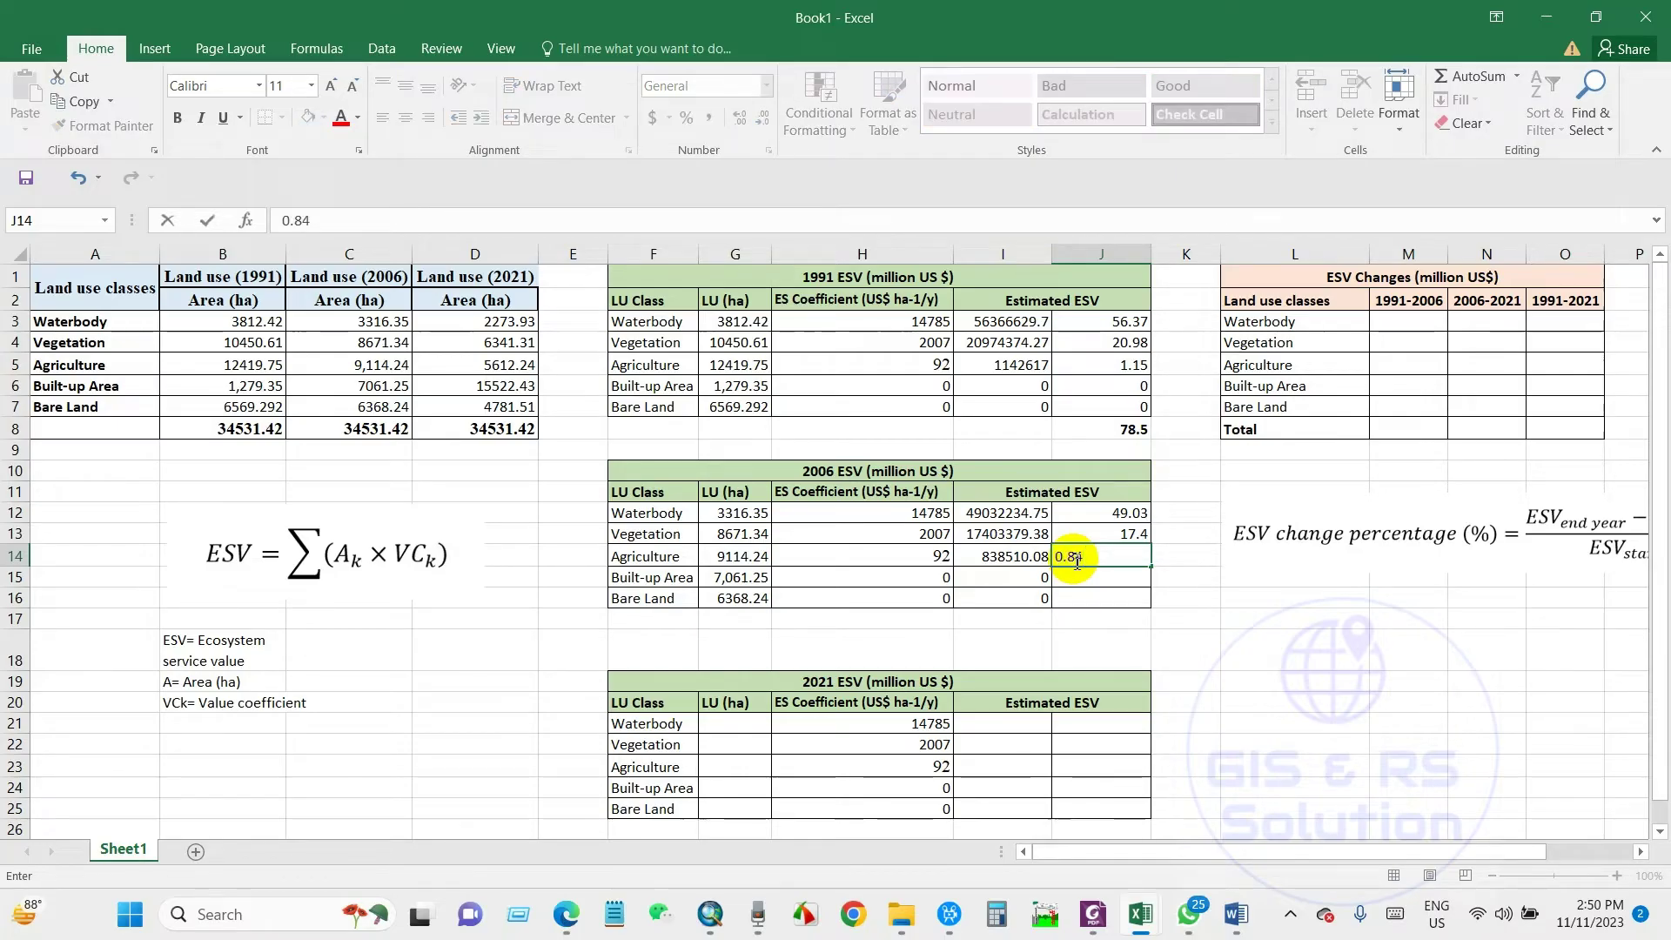
click(1090, 583)
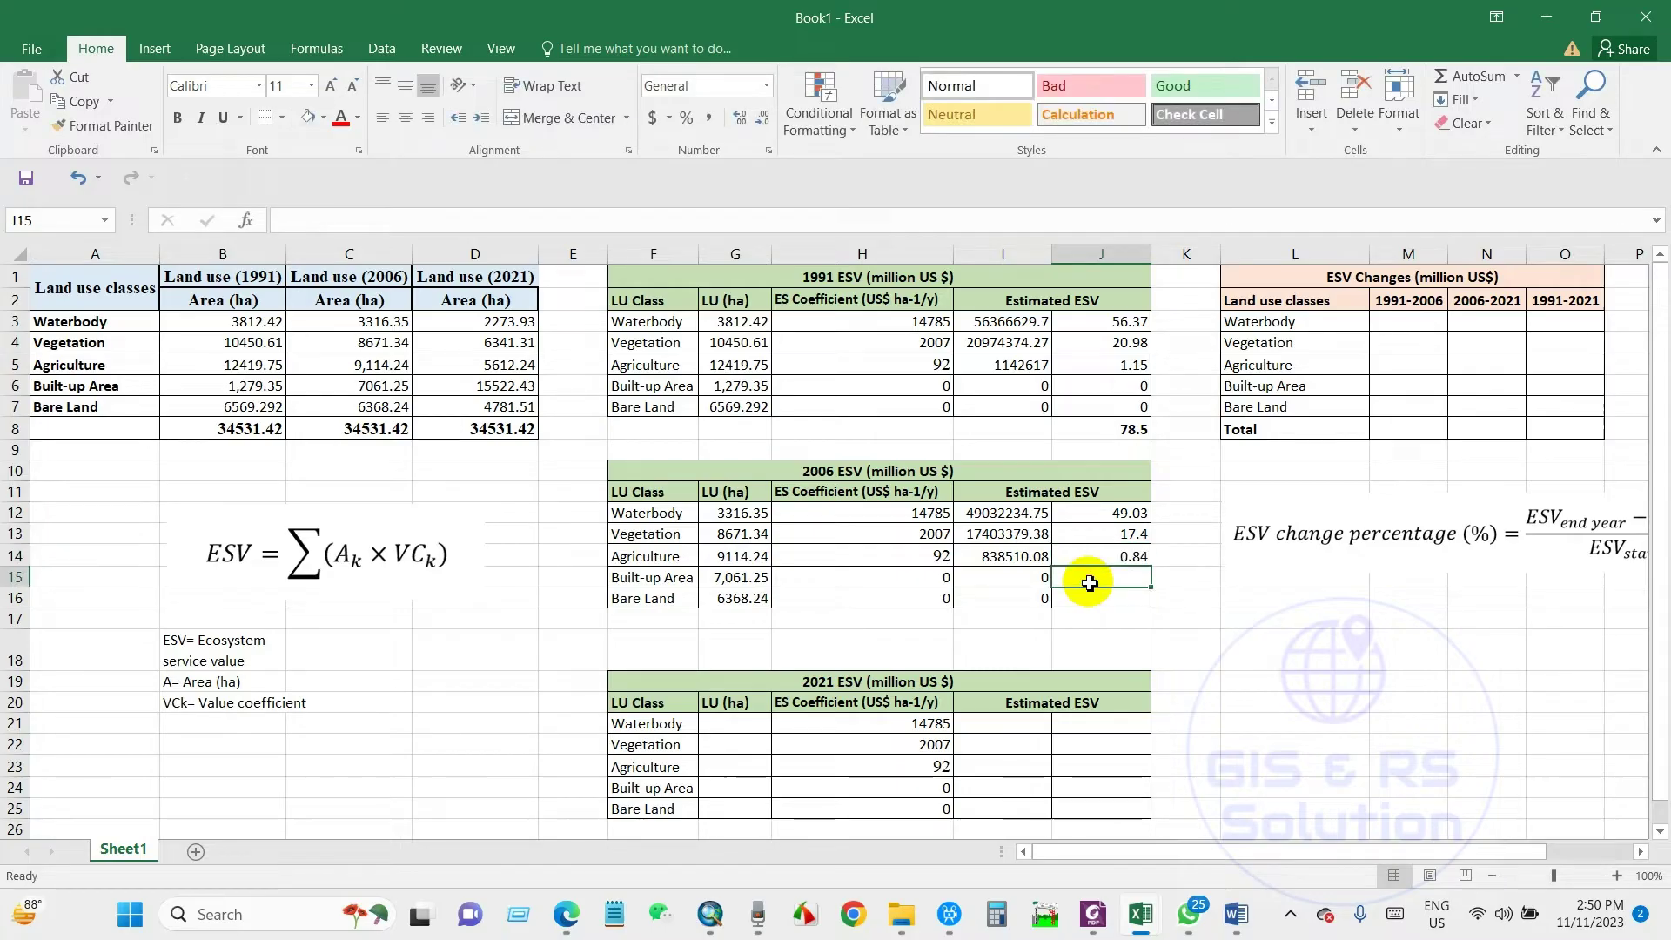
text(0)
click(1097, 604)
text(0)
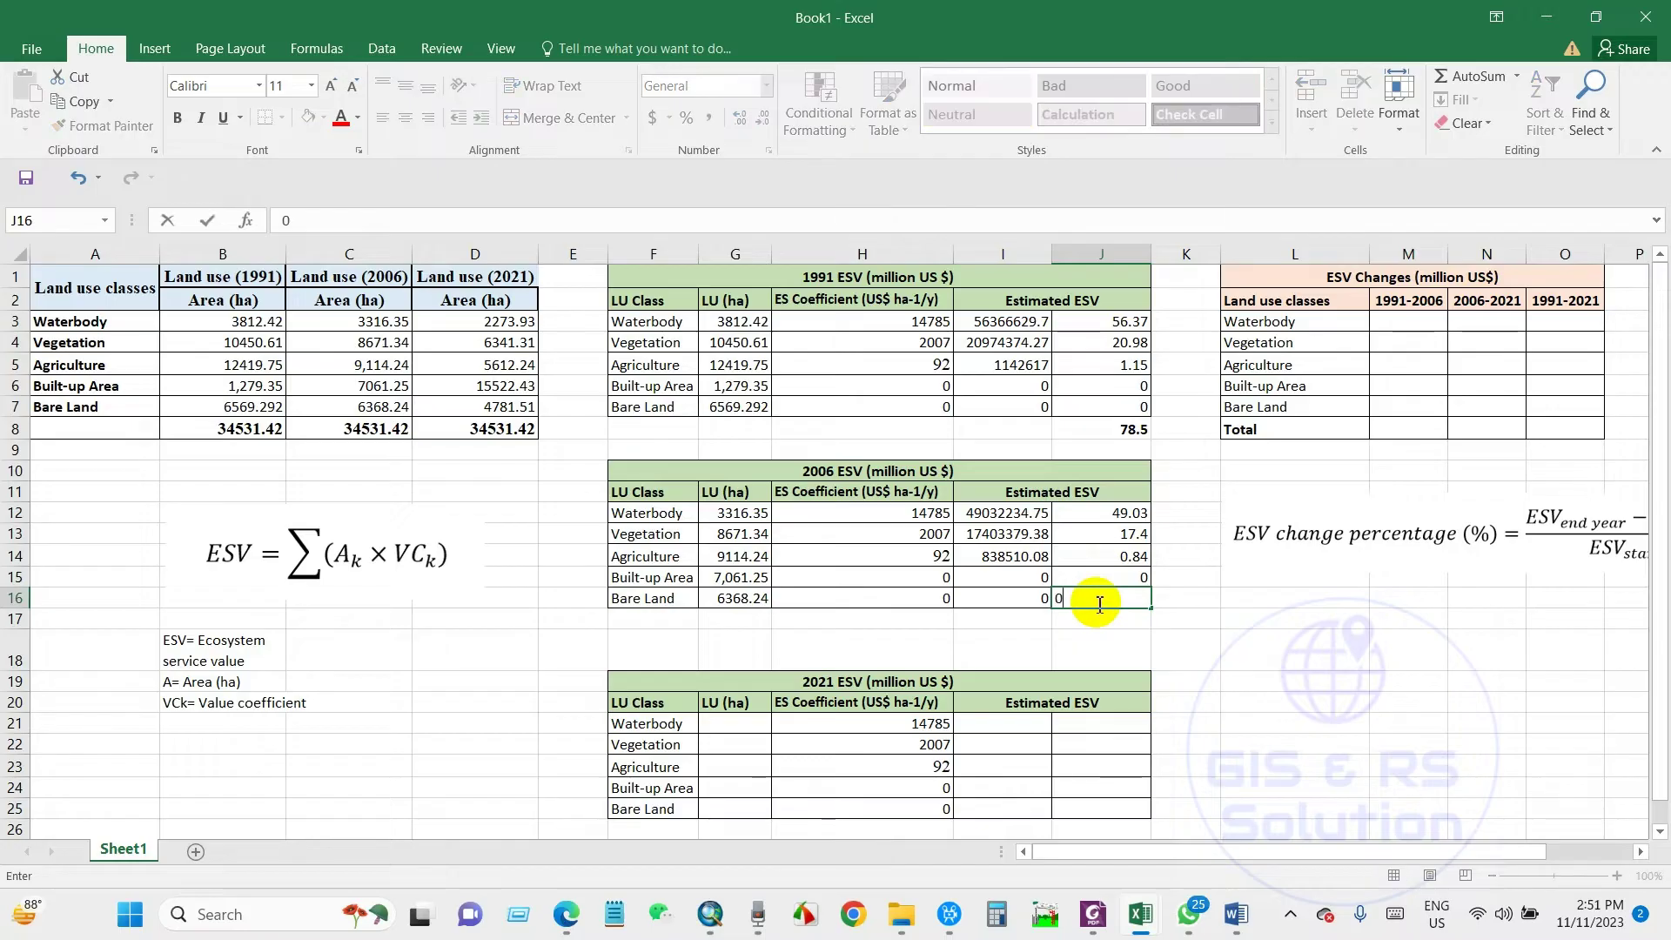
click(1213, 641)
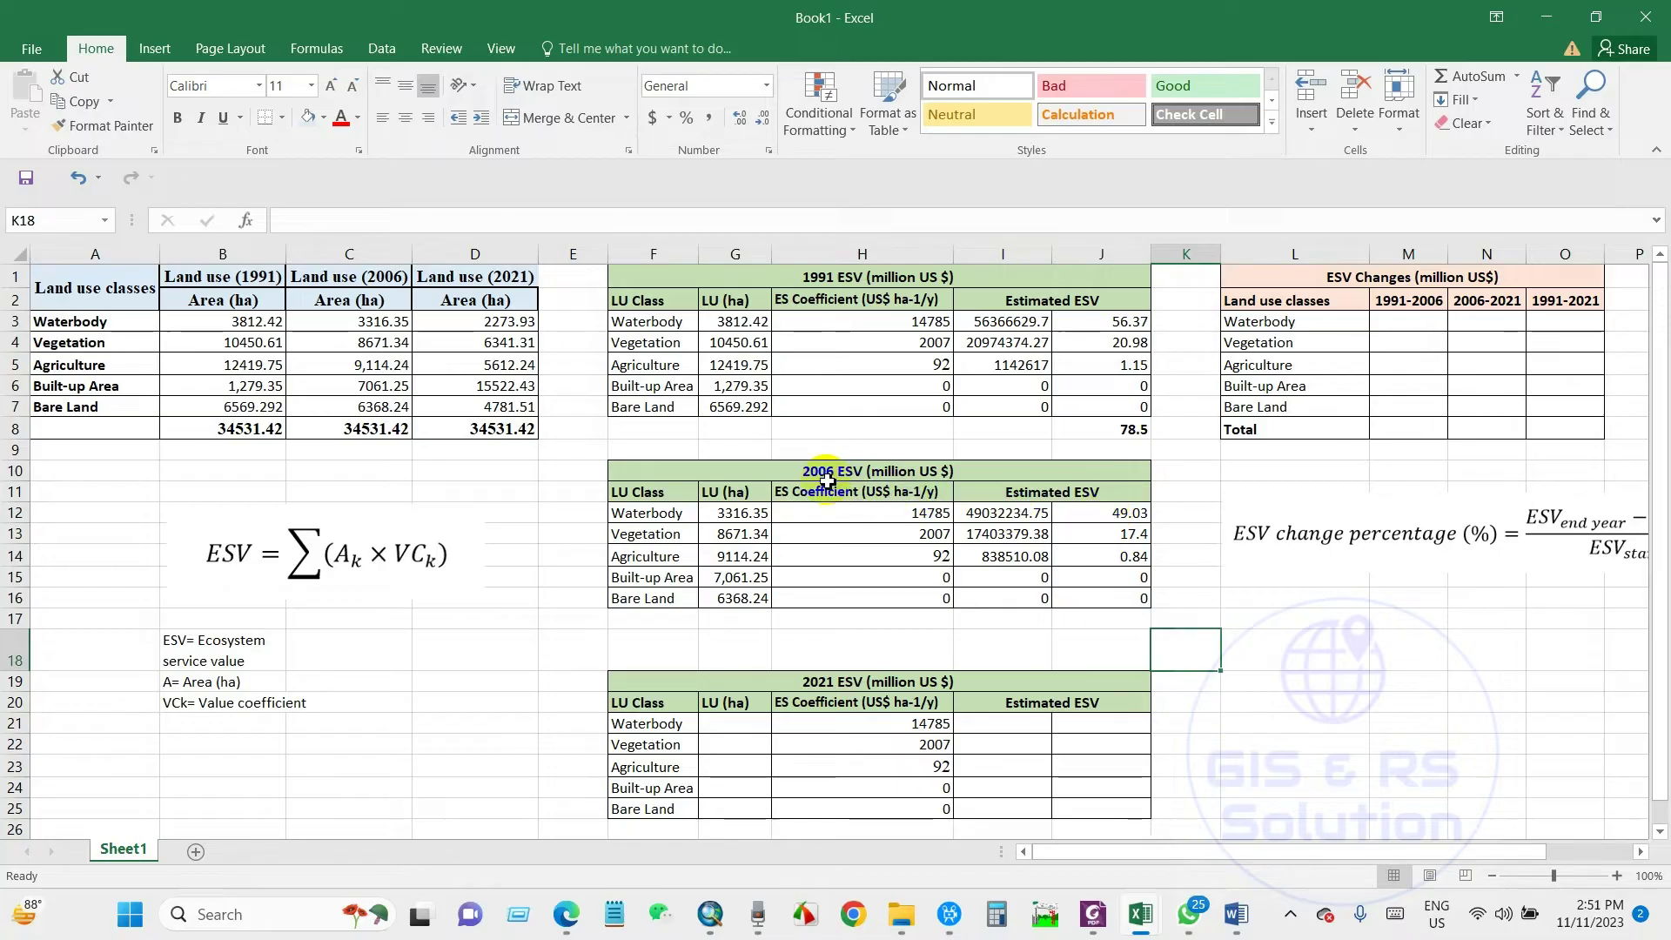
- Total the 2006 million-dollar ESV values in J17 with =SUM(J12:J16), make it bold, and compare it with the 1991 total
click(1115, 619)
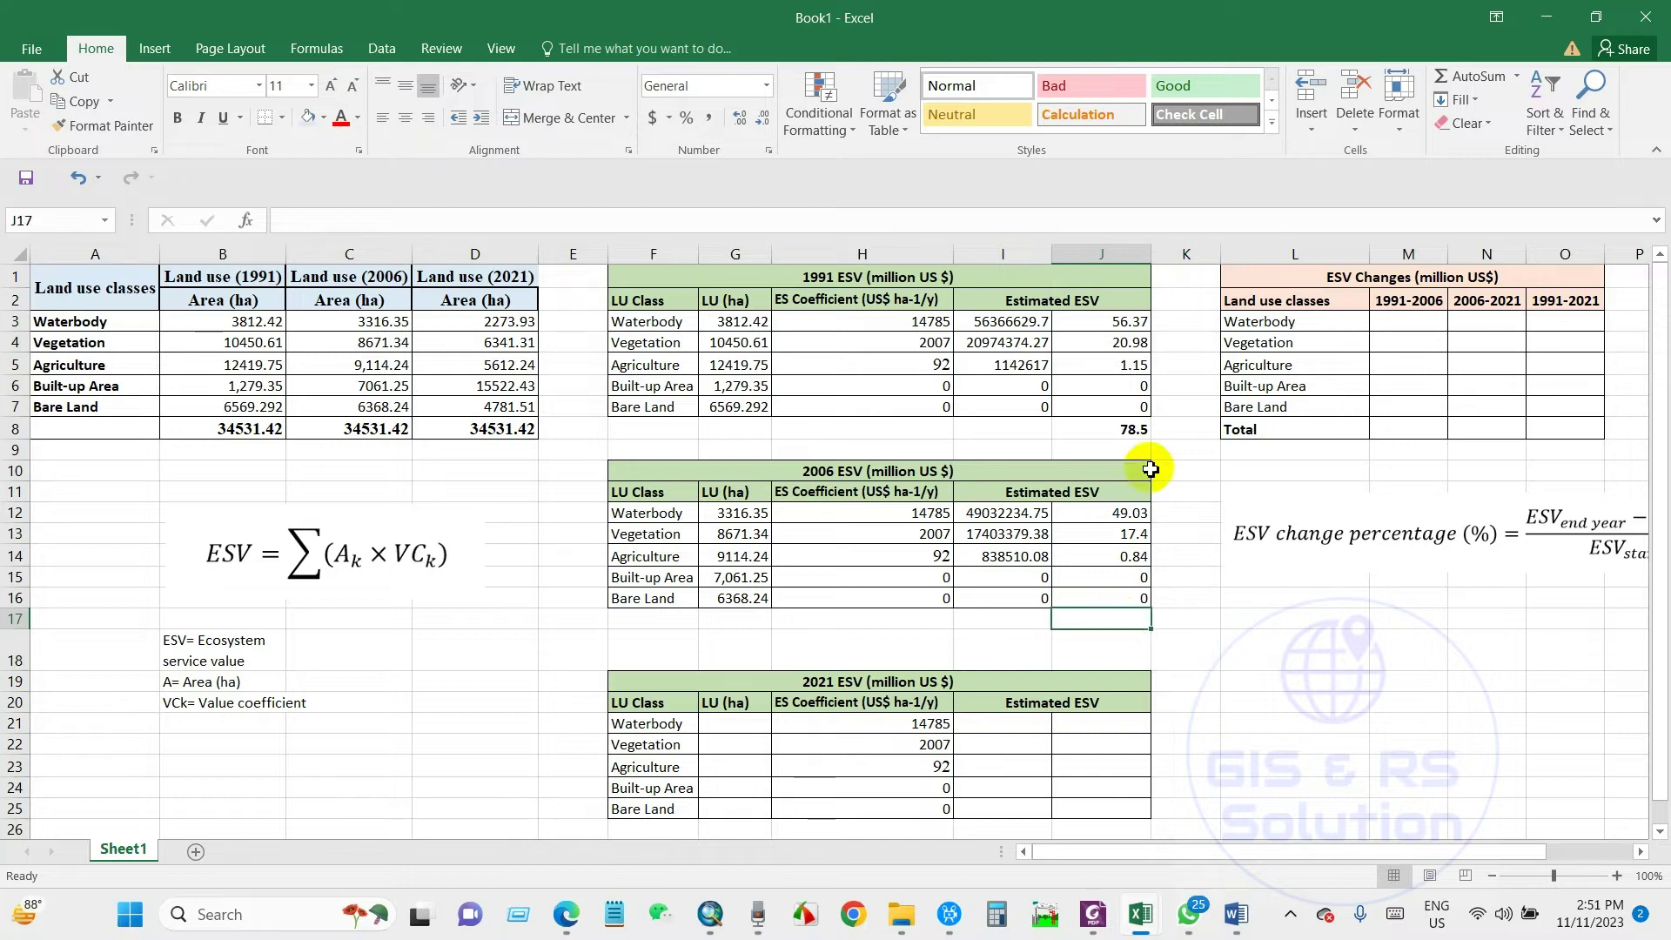
click(1517, 75)
click(1419, 261)
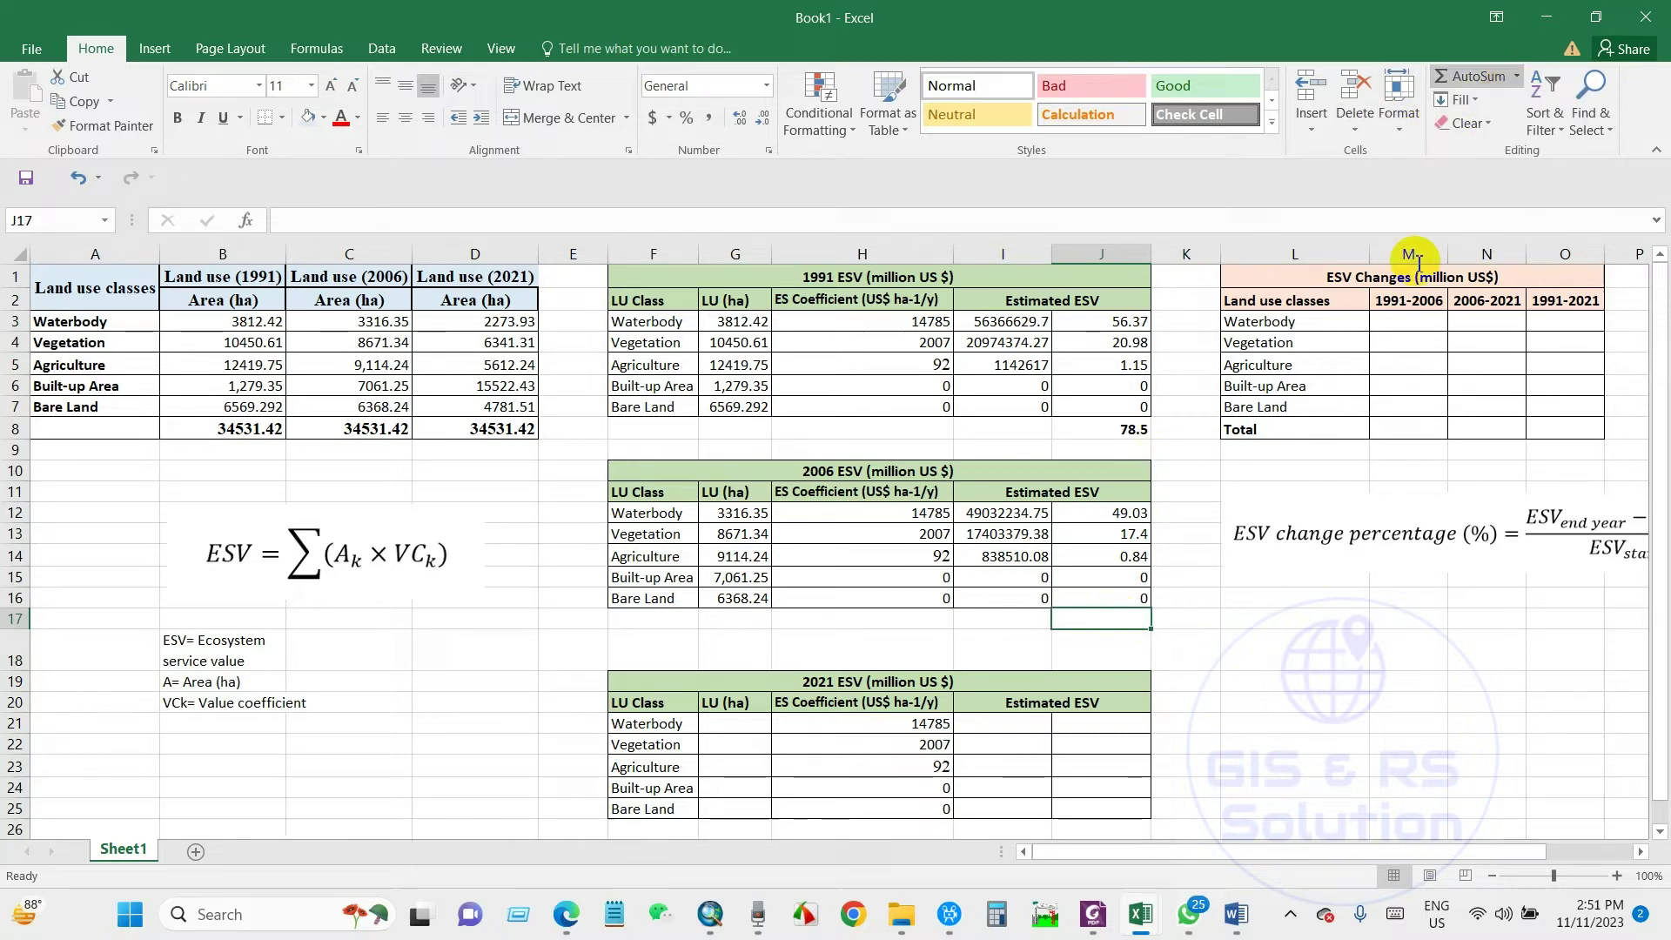
key(alt+equal)
key(Return)
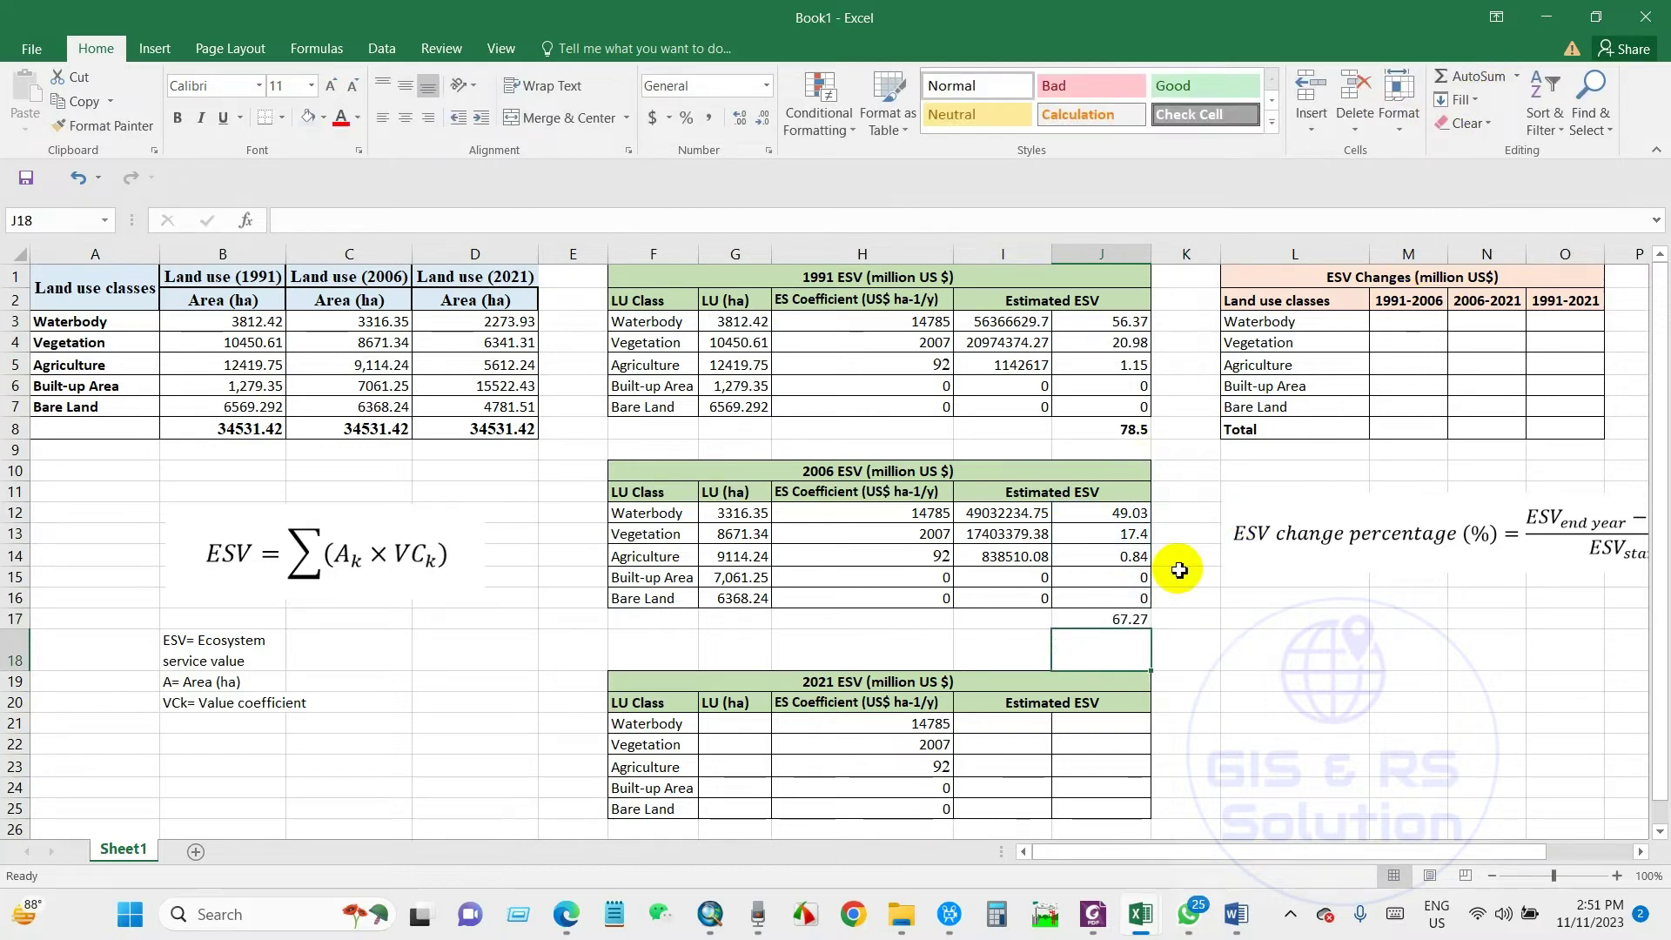
click(1120, 619)
click(180, 118)
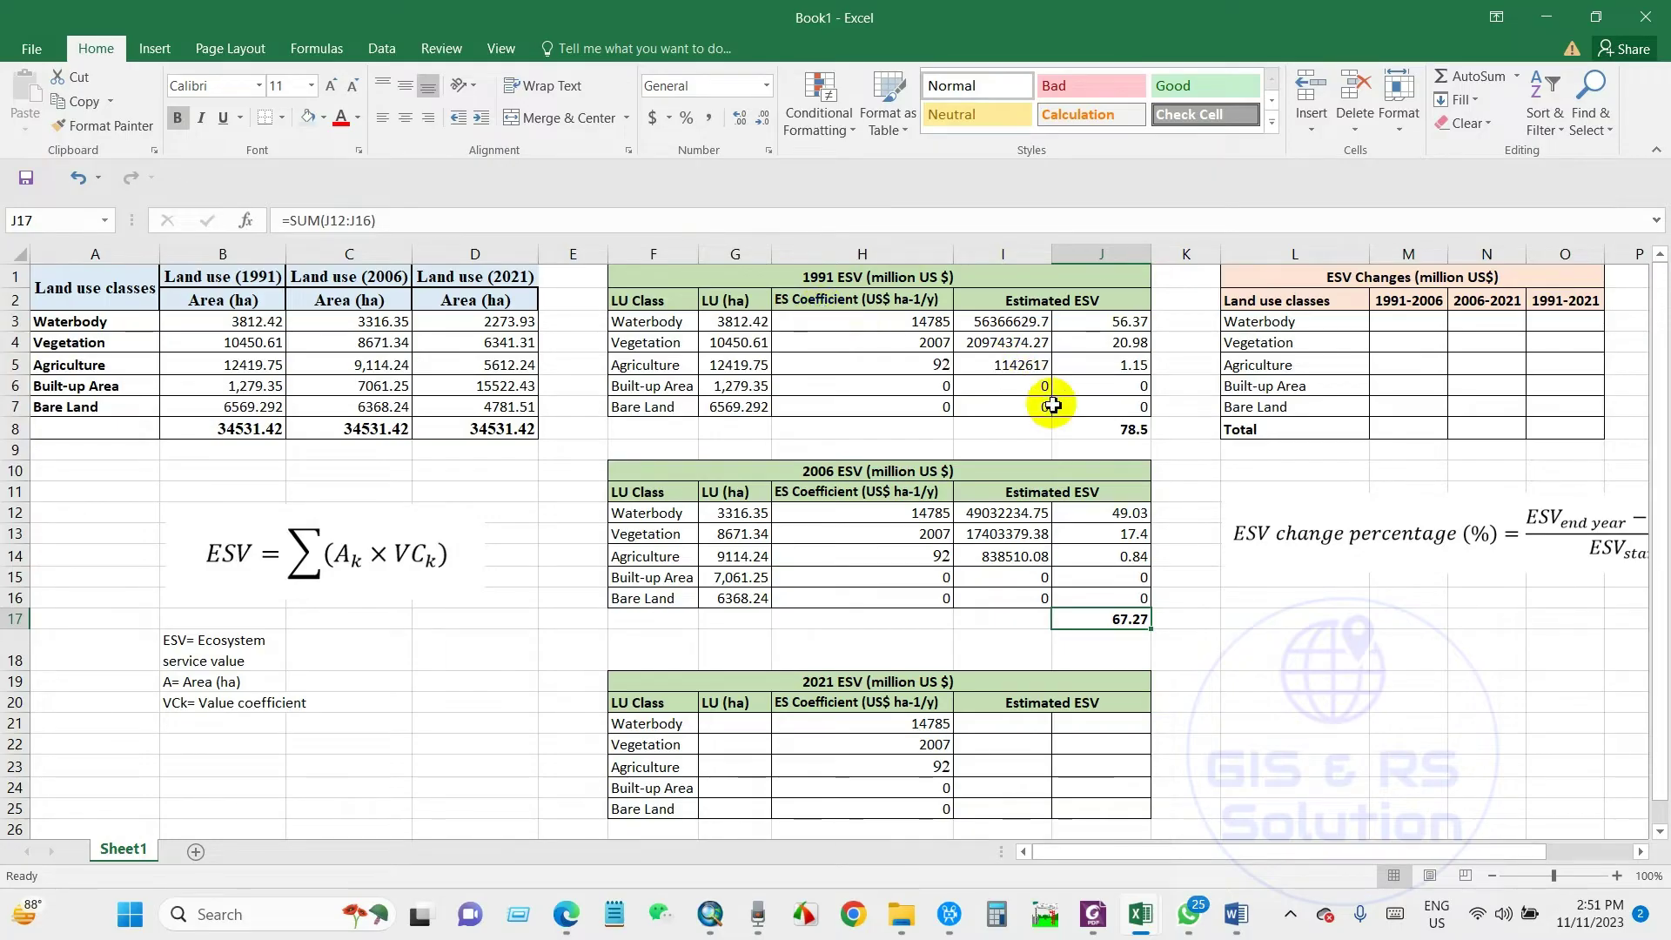
click(1107, 430)
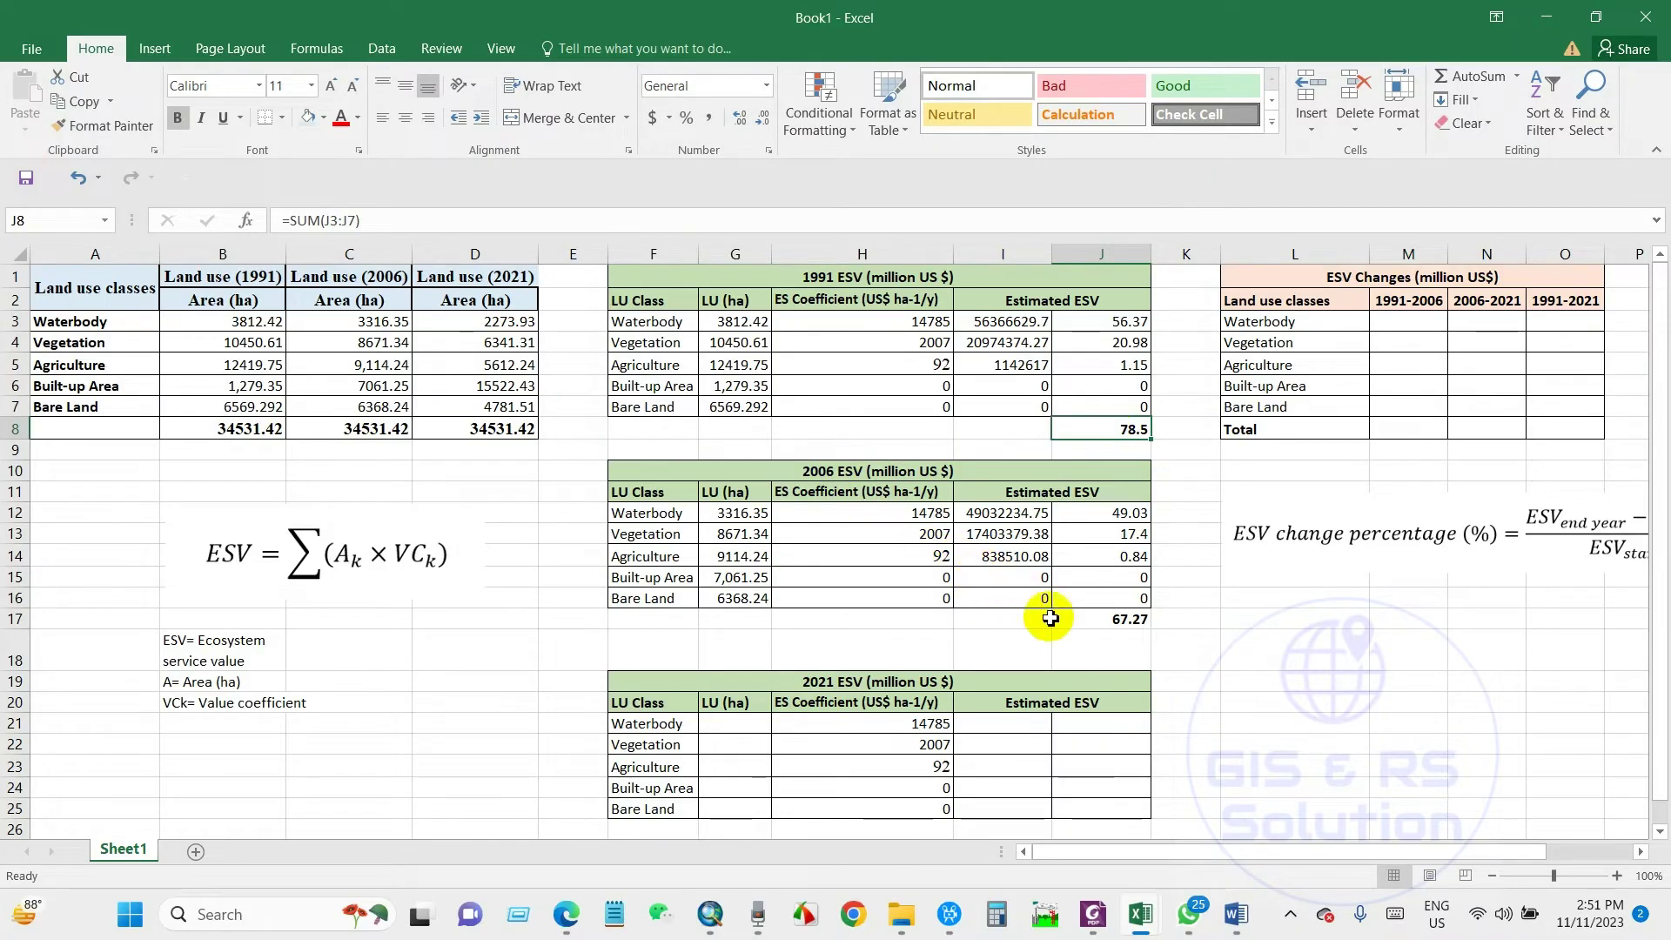
click(1112, 623)
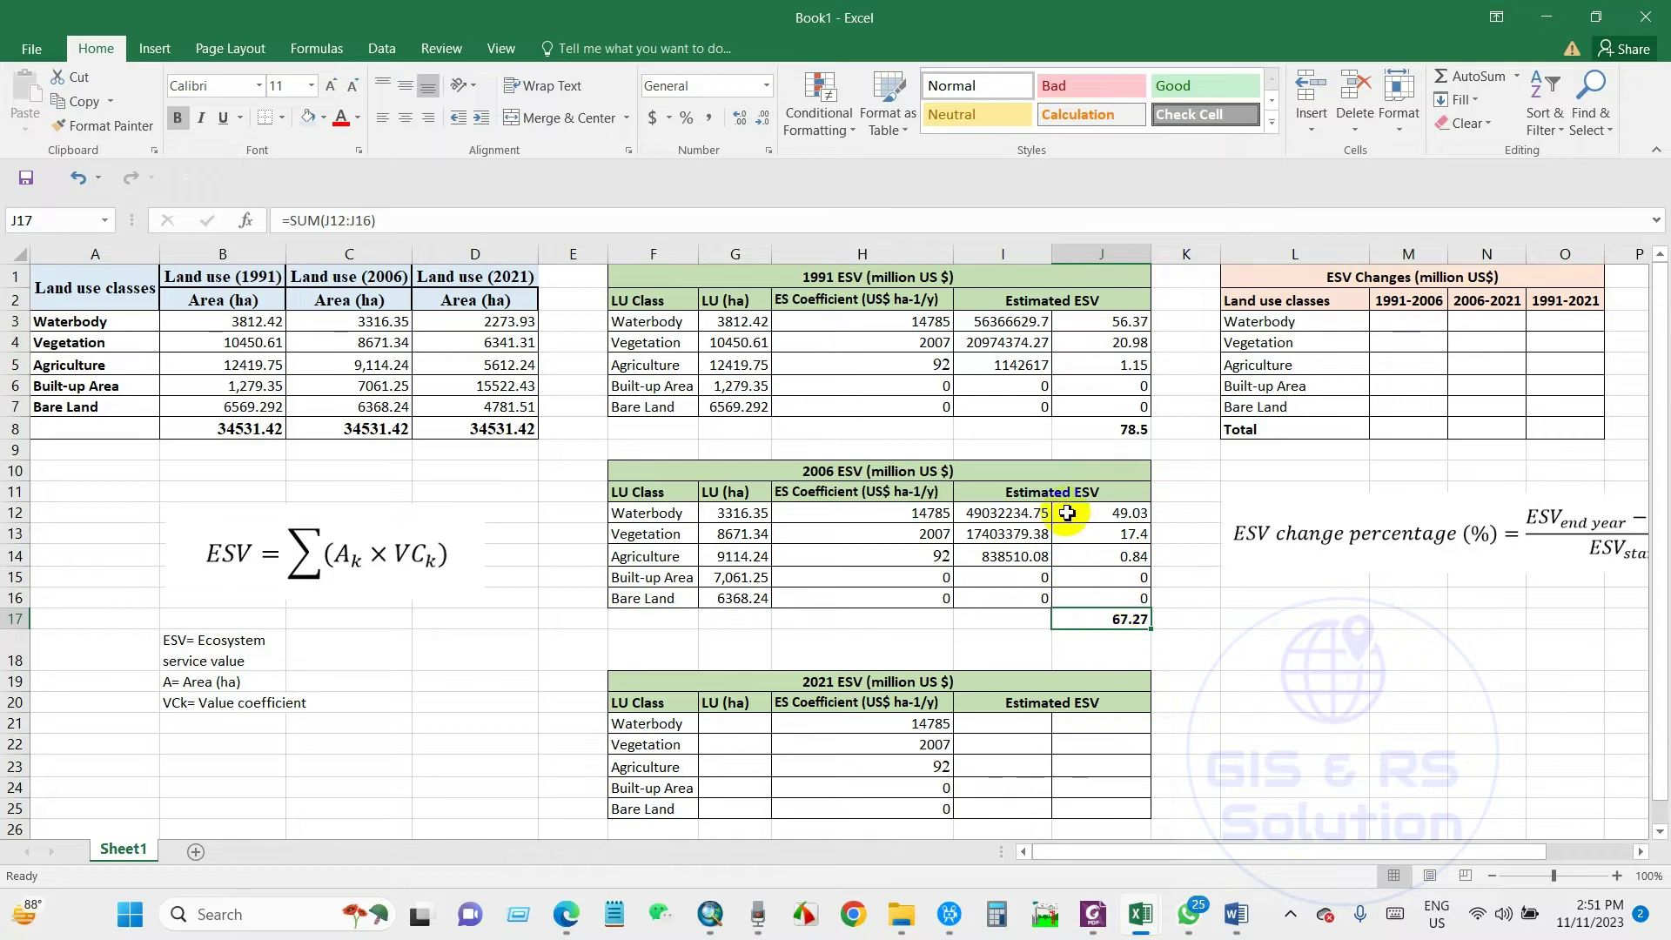
- Copy the 2021 land use areas from D3:D7 into the LU (ha) column of the 2021 ESV table at G21:G25
scroll(1067, 513, down, 1)
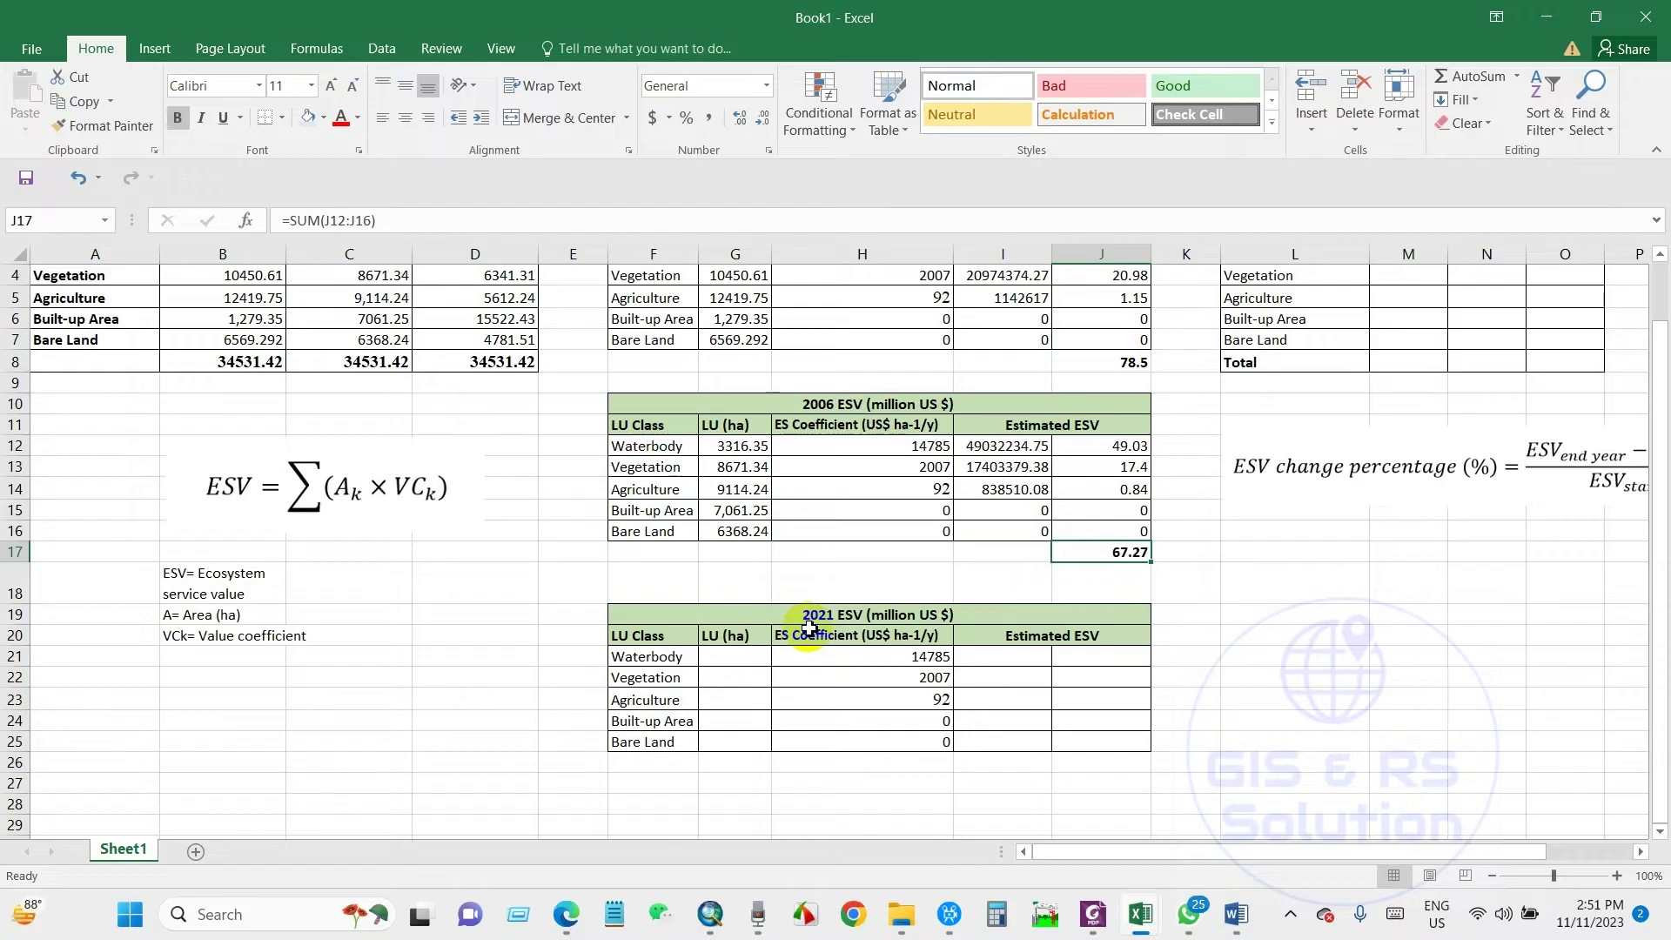
scroll(808, 627, up, 1)
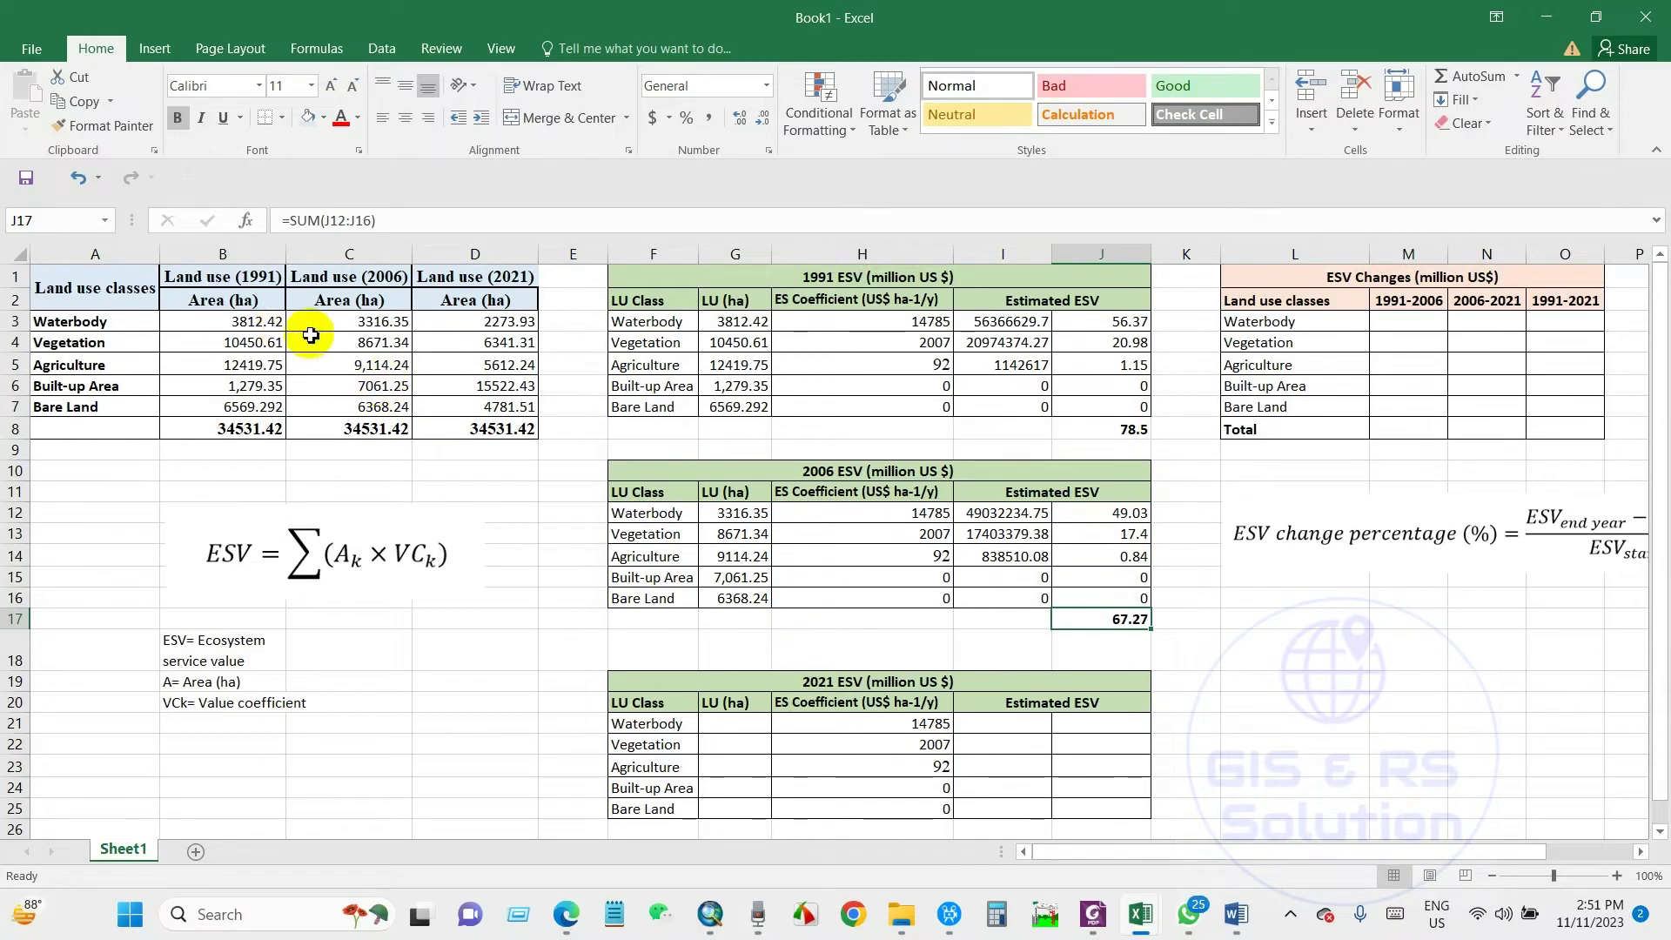
drag(485, 325, 484, 406)
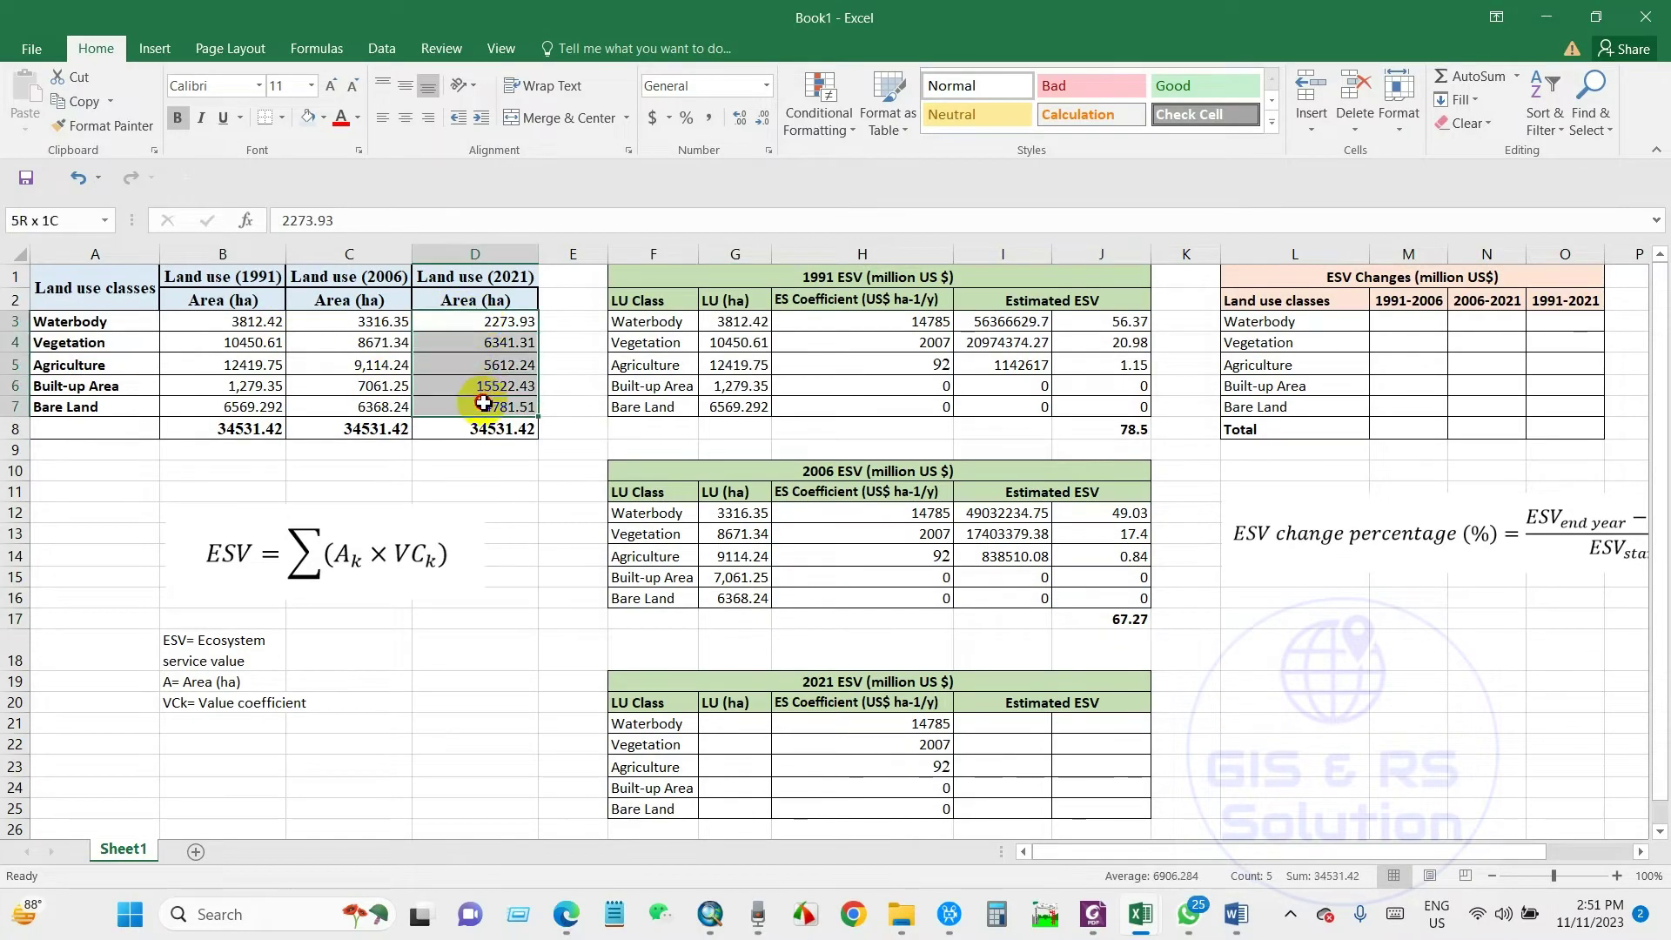
right_click(467, 348)
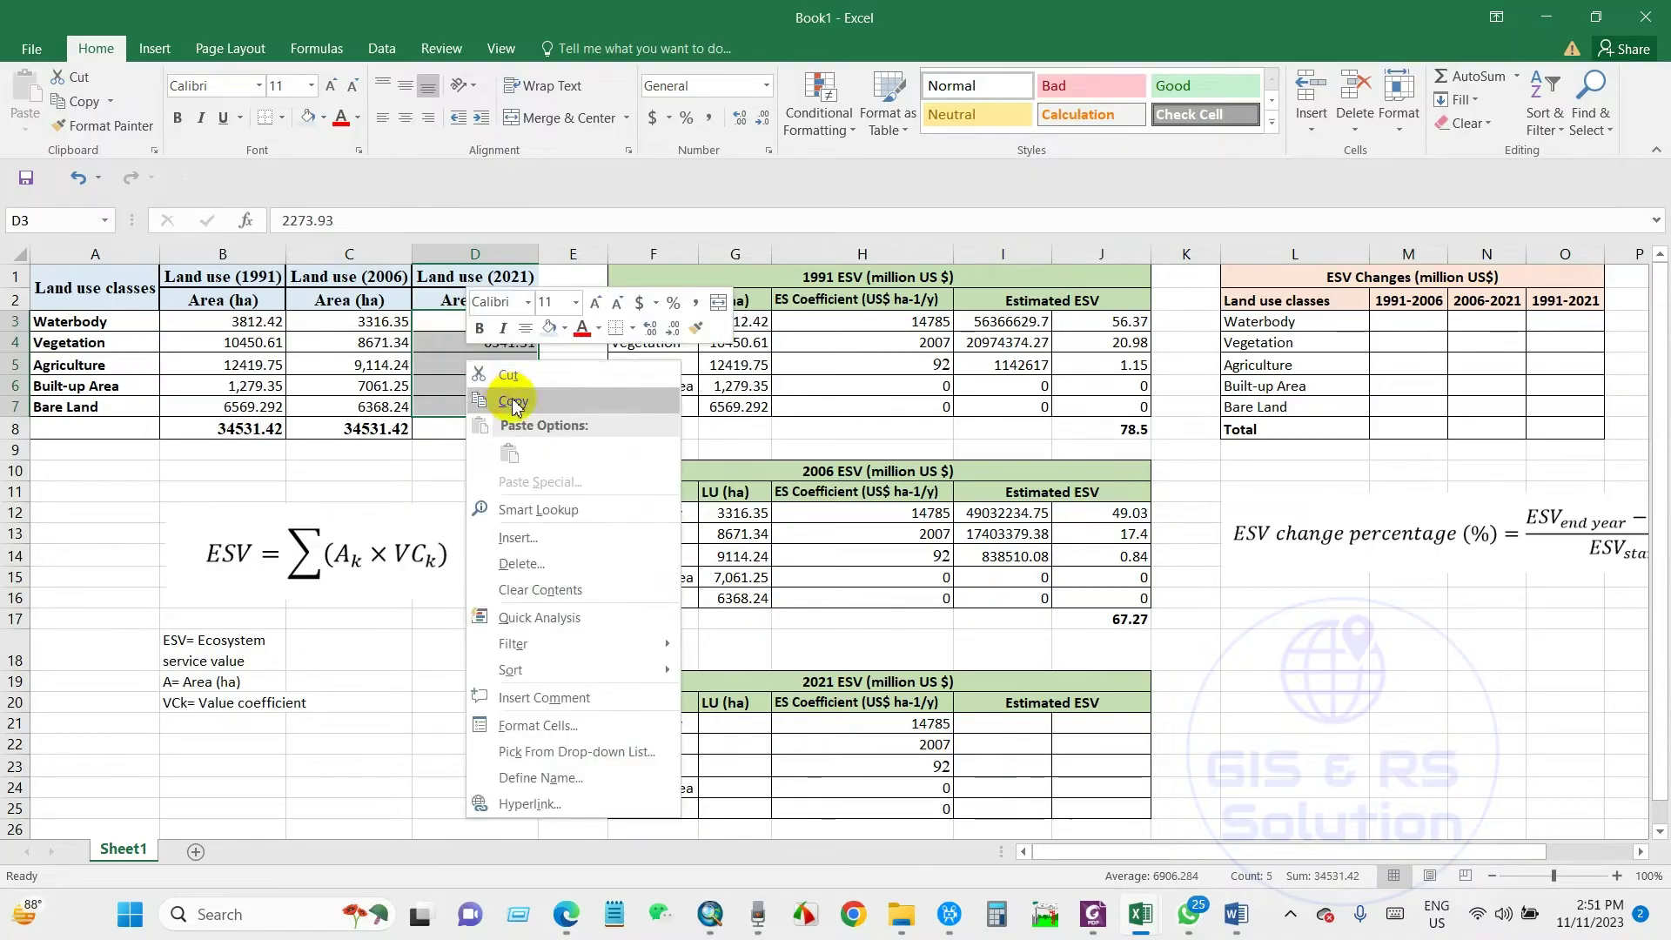
click(528, 405)
click(735, 724)
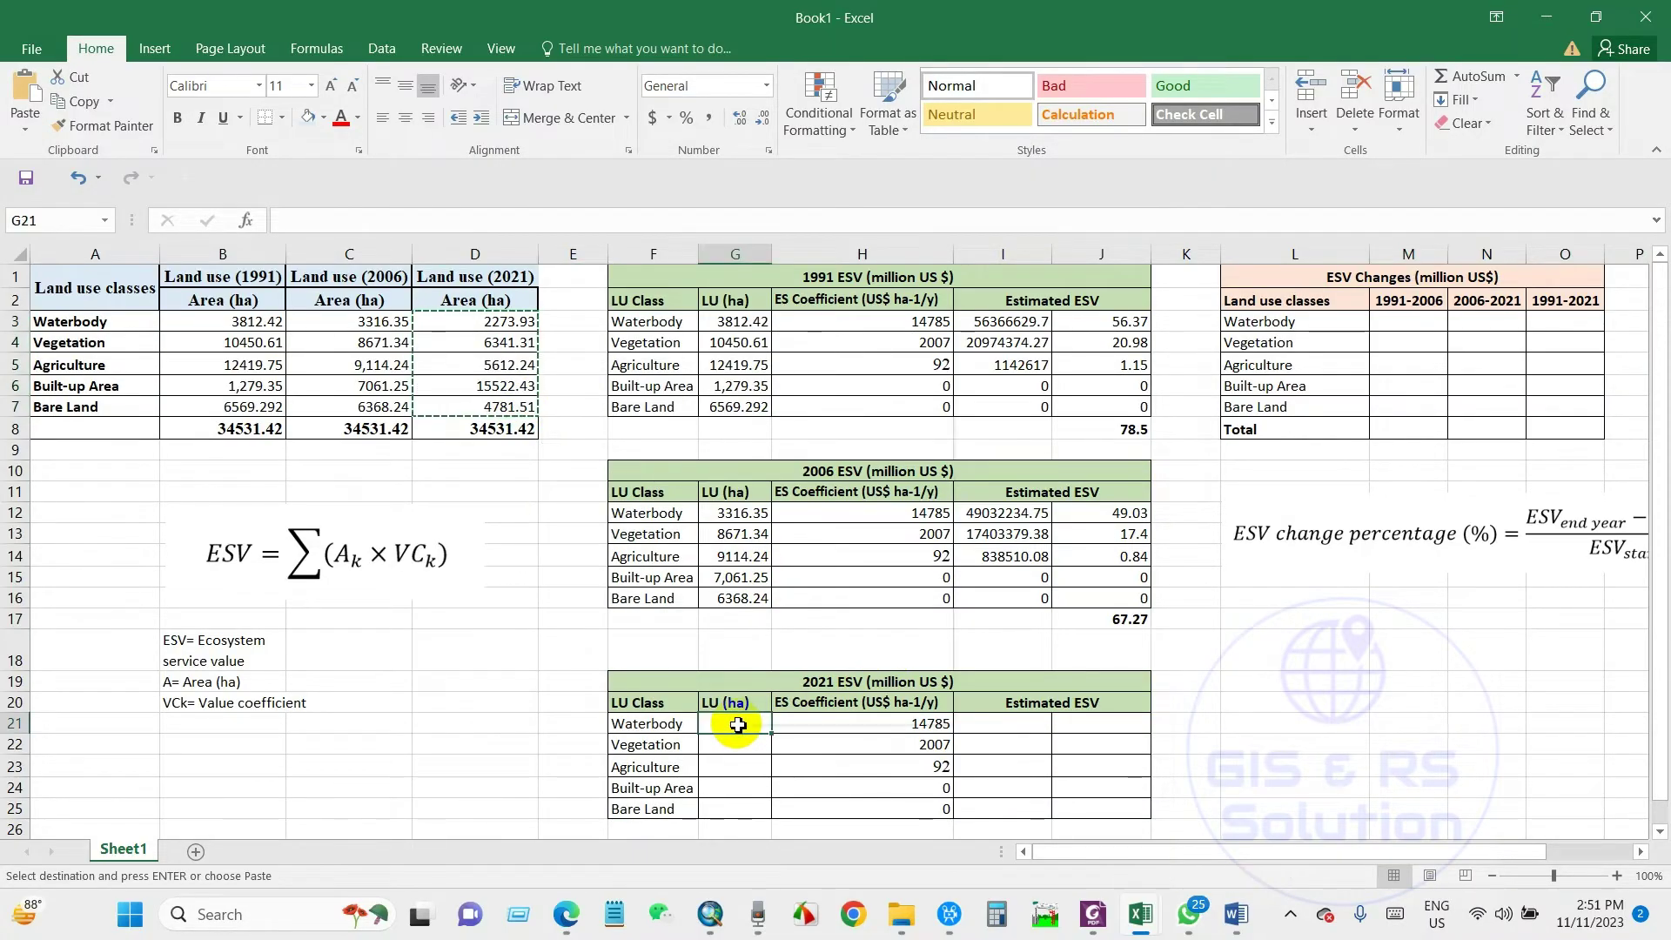
right_click(735, 726)
click(812, 359)
- Calculate the 2021 waterbody ESV in I21 by multiplying area by coefficient with =G21*H21
scroll(812, 371, down, 2)
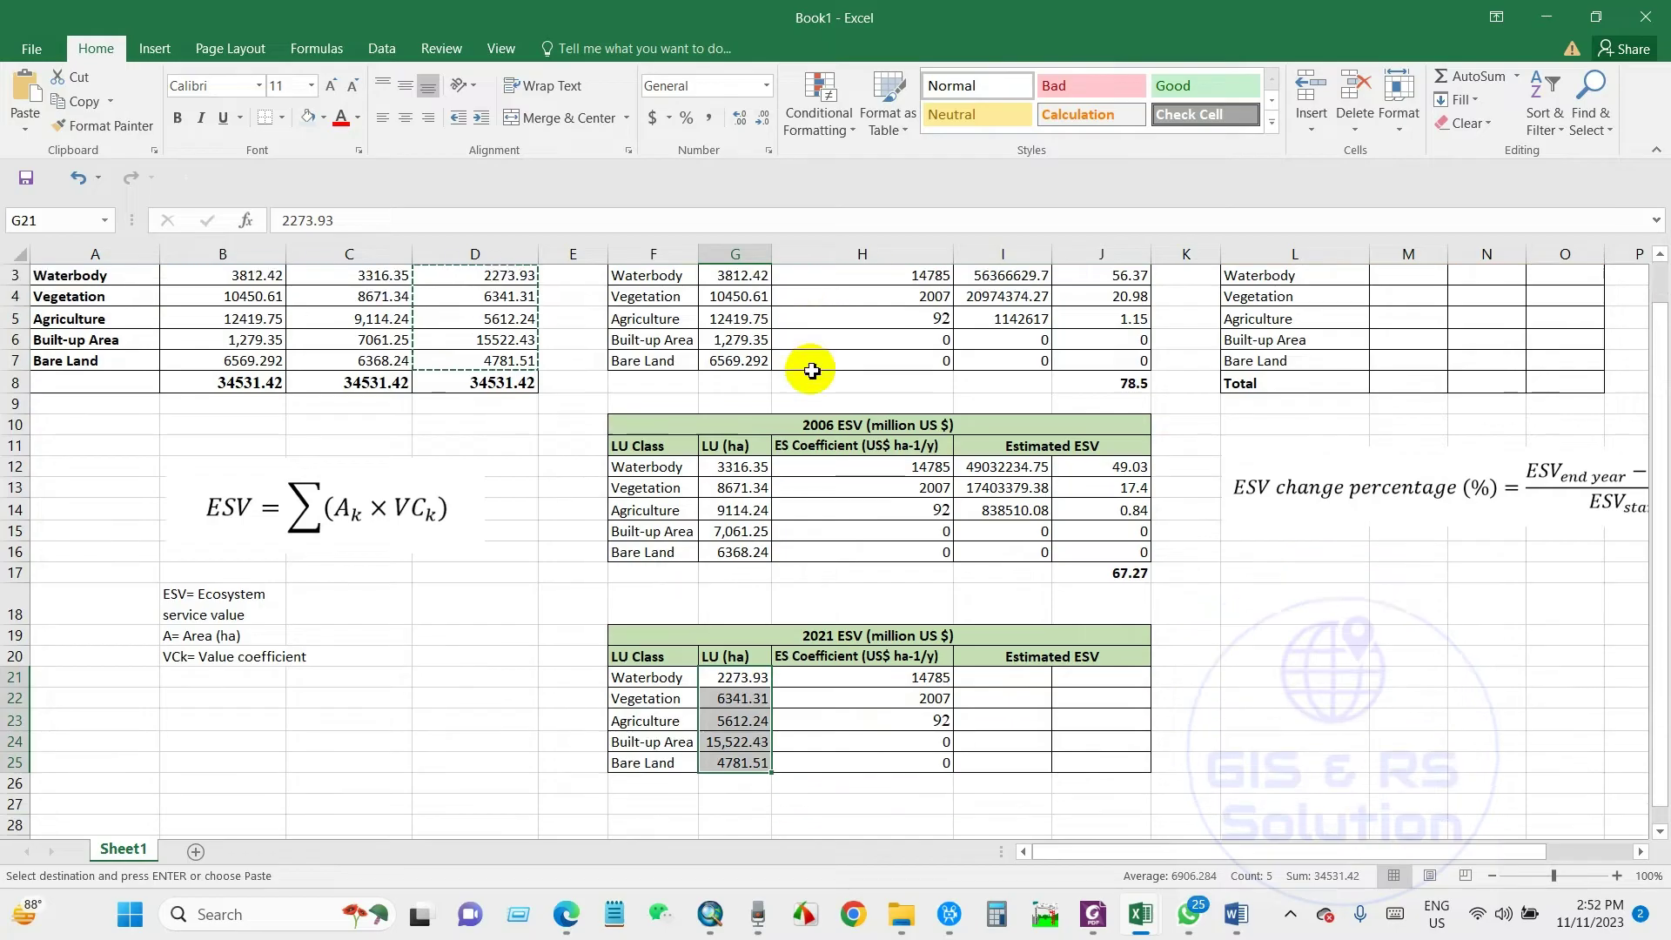
click(993, 598)
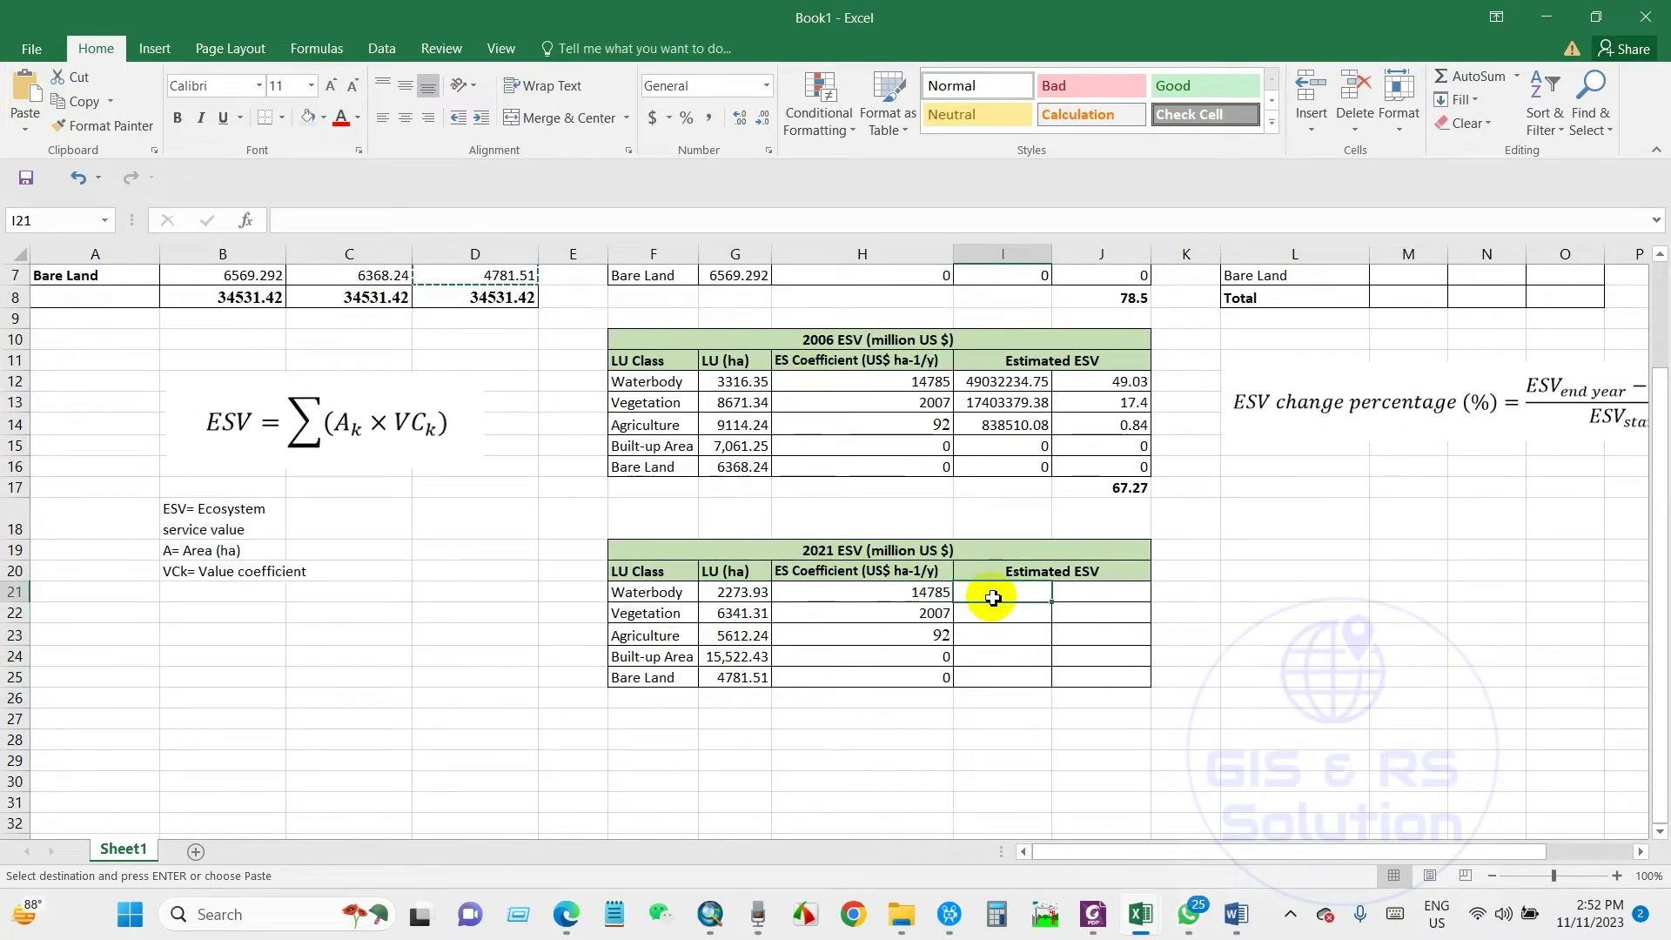
text(=)
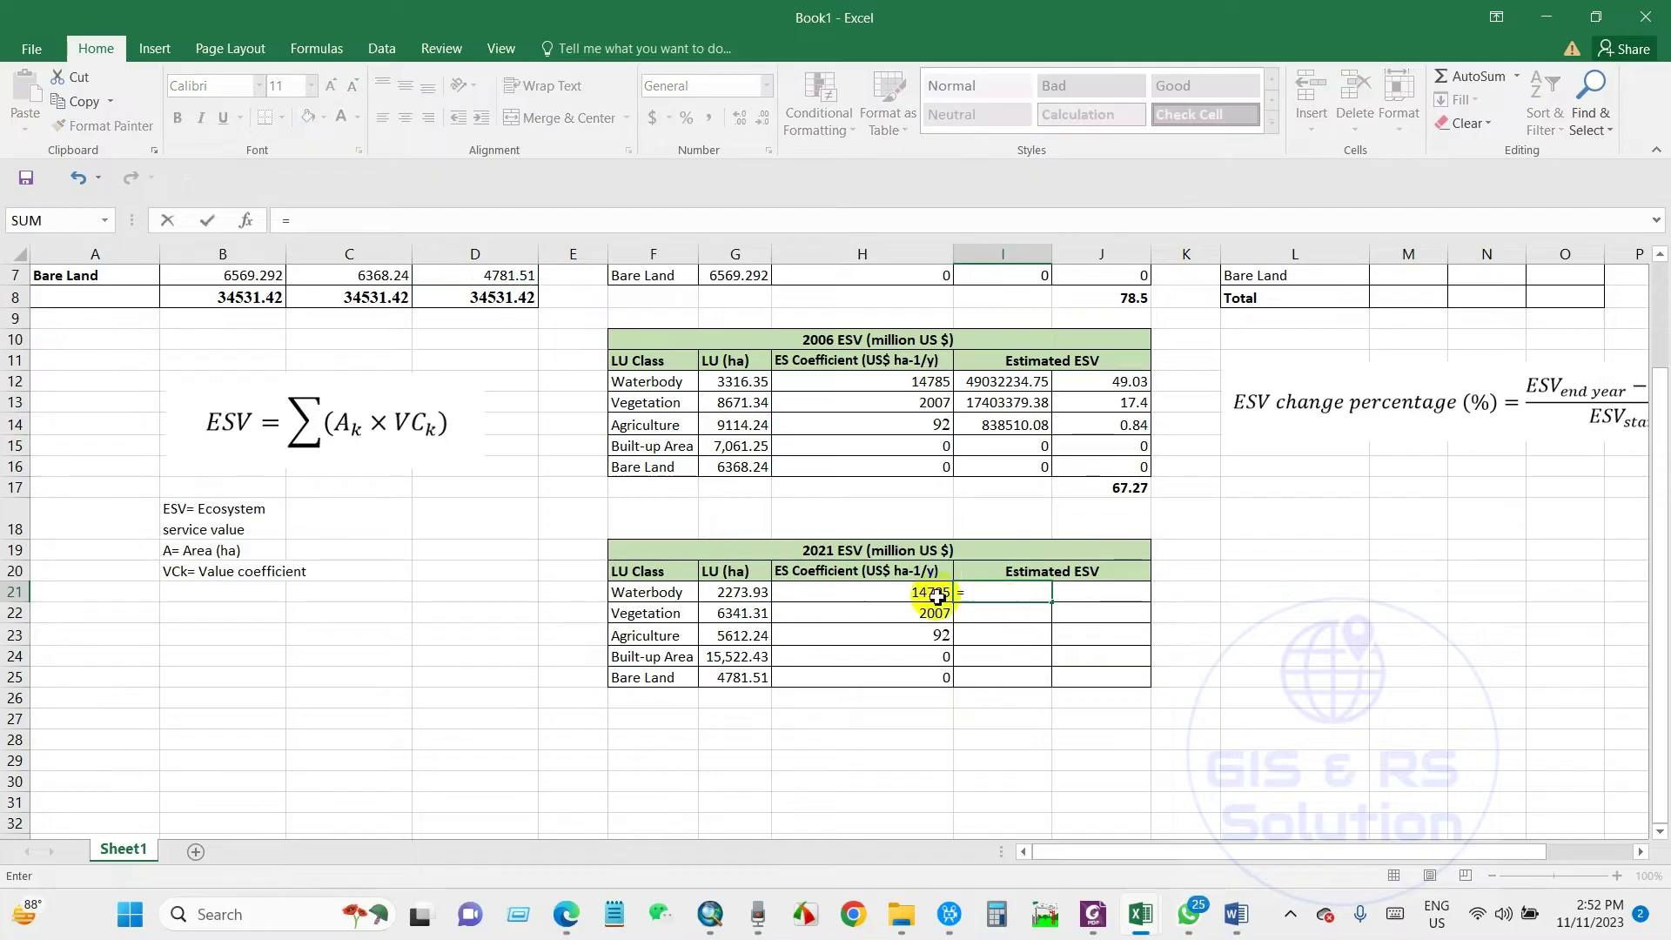
click(741, 595)
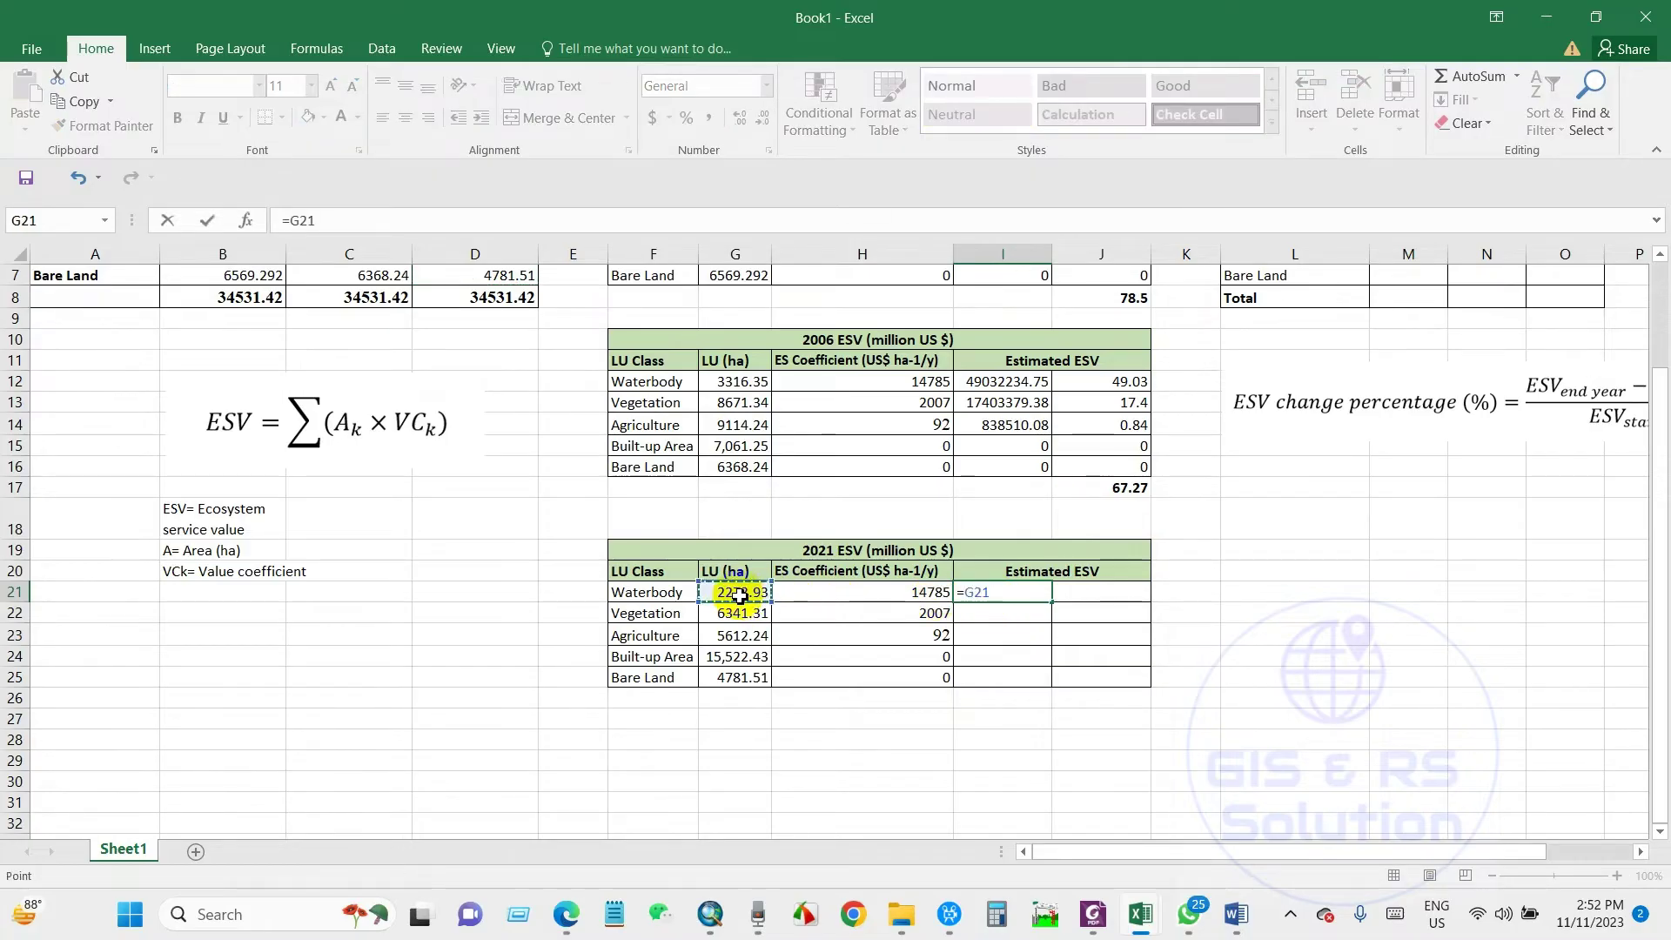
text(*)
click(910, 592)
key(Return)
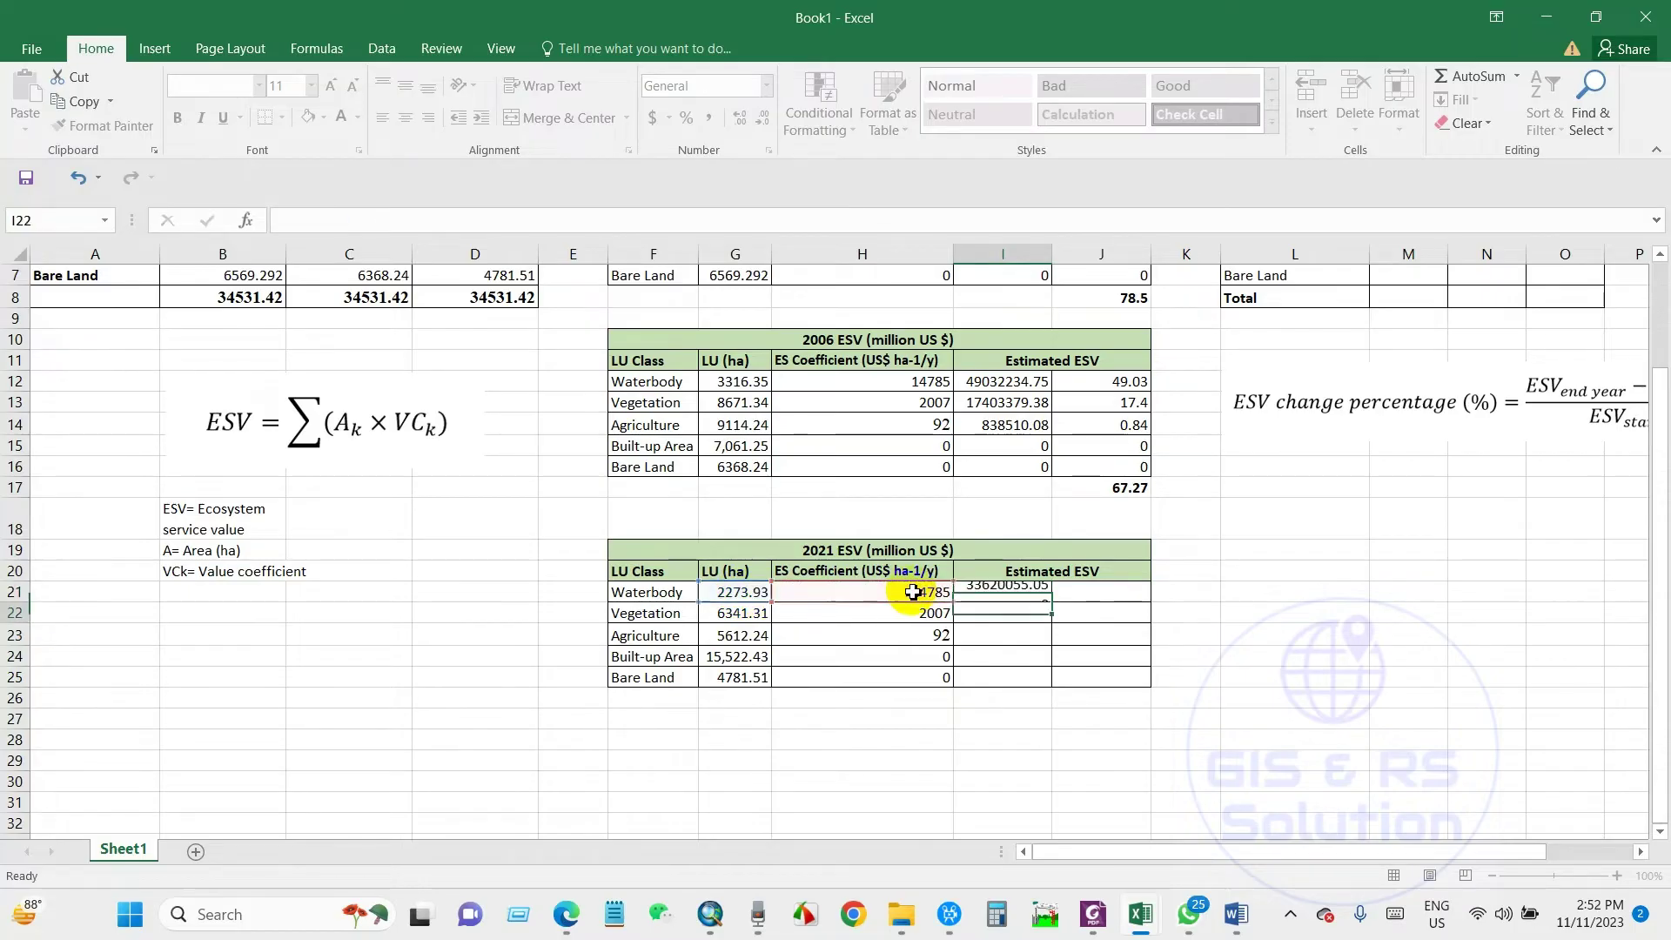
- Calculate the 2021 vegetation ESV in I22 with =G22*H22 and fill the area-times-coefficient formula down to I25
text(=)
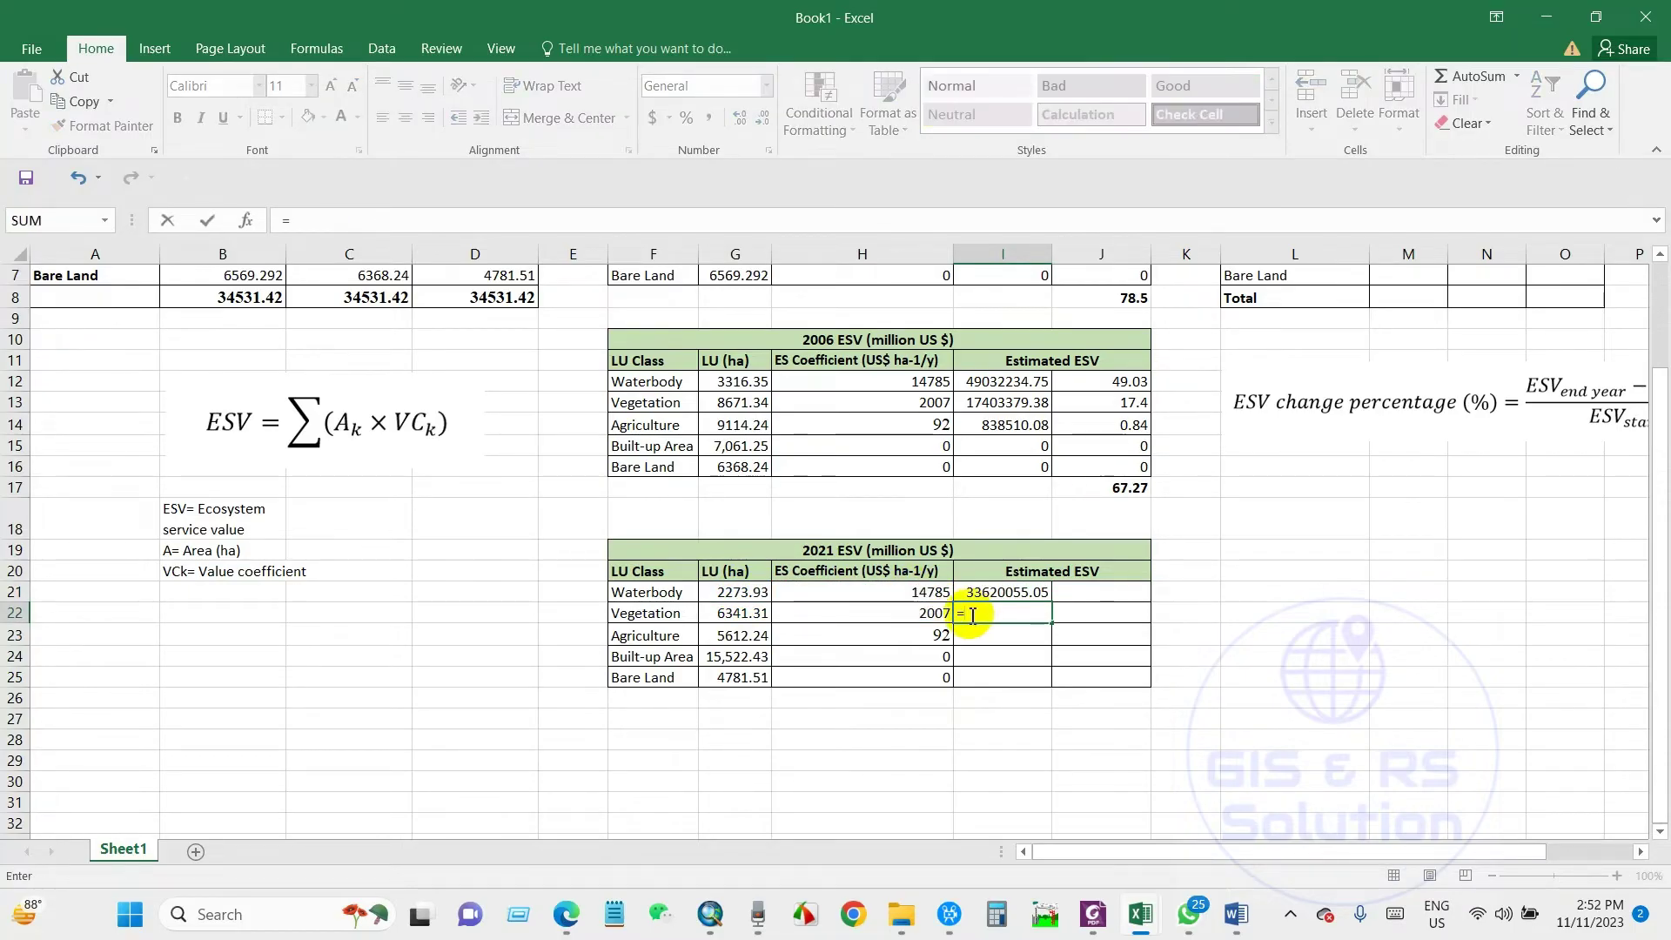
click(742, 613)
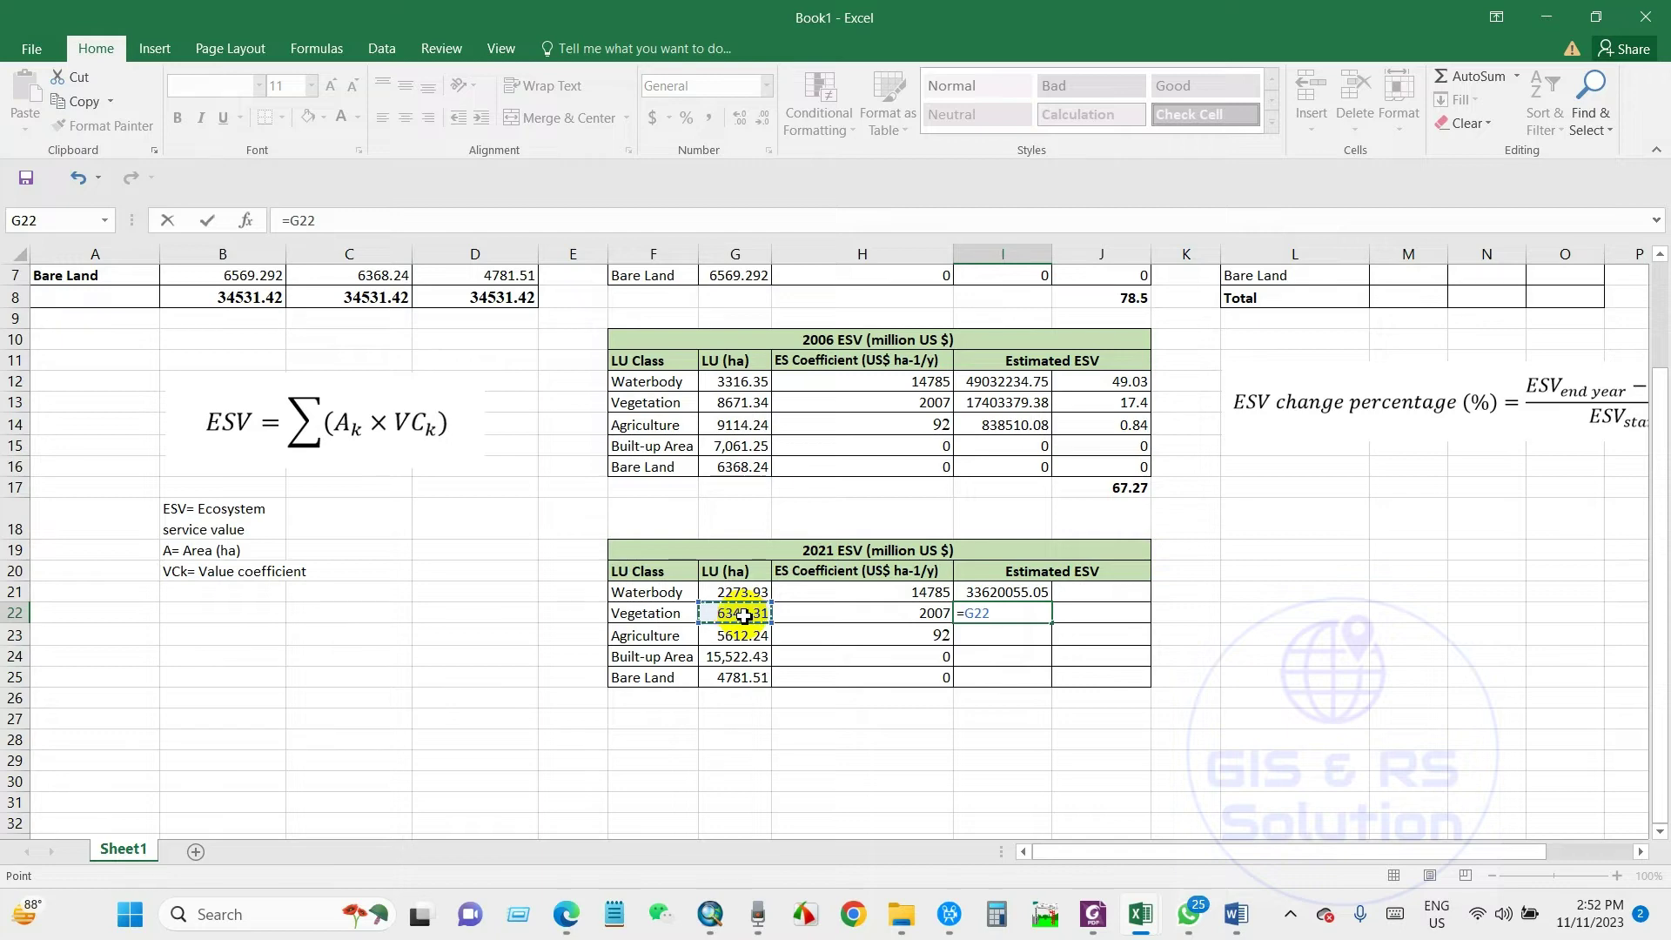
text(*)
click(905, 615)
key(Return)
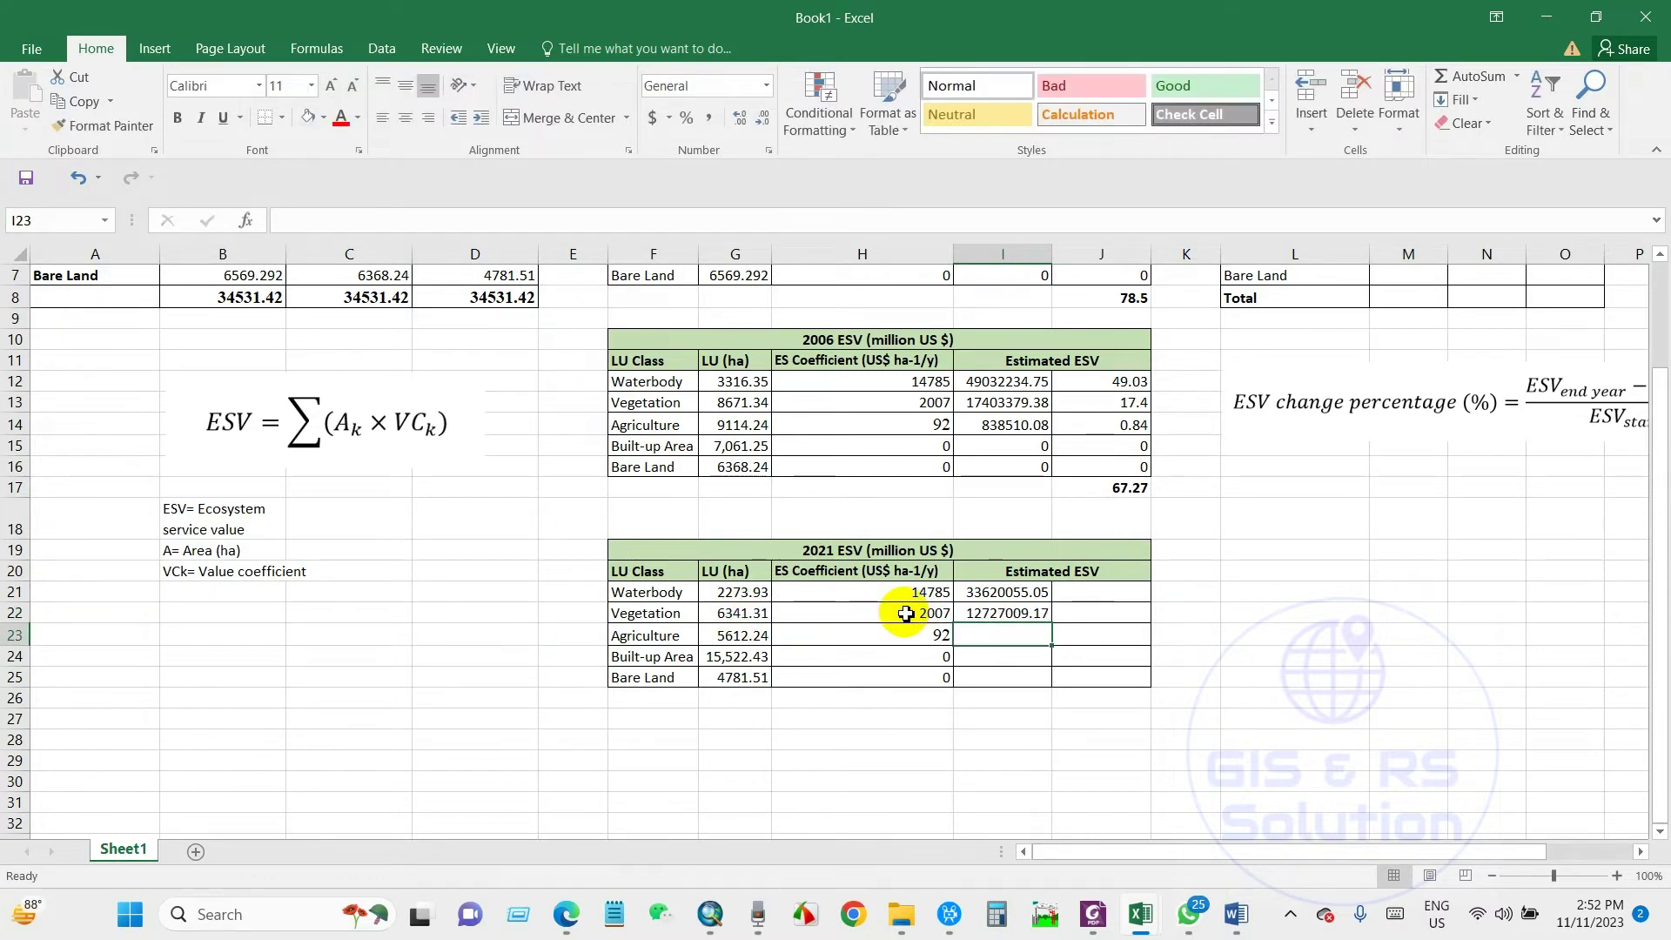
drag(1019, 595, 1044, 692)
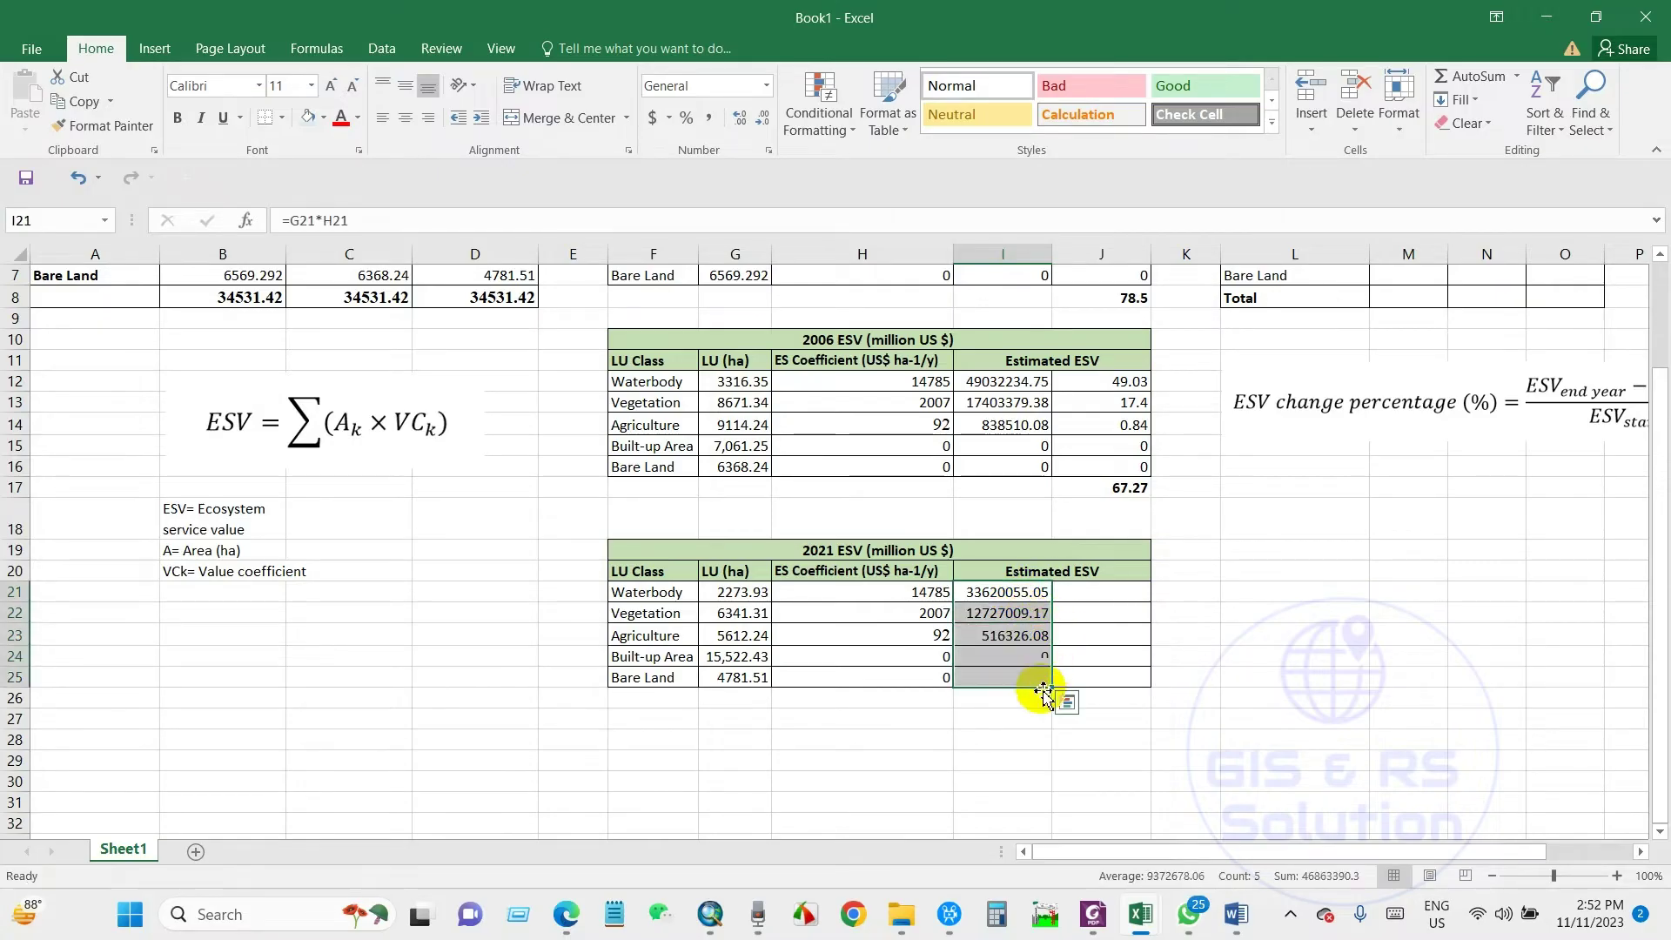
- Enter the 2021 ESV in million US $ as 33.62 for waterbody in J21 and 12.73 for vegetation in J22
click(1077, 592)
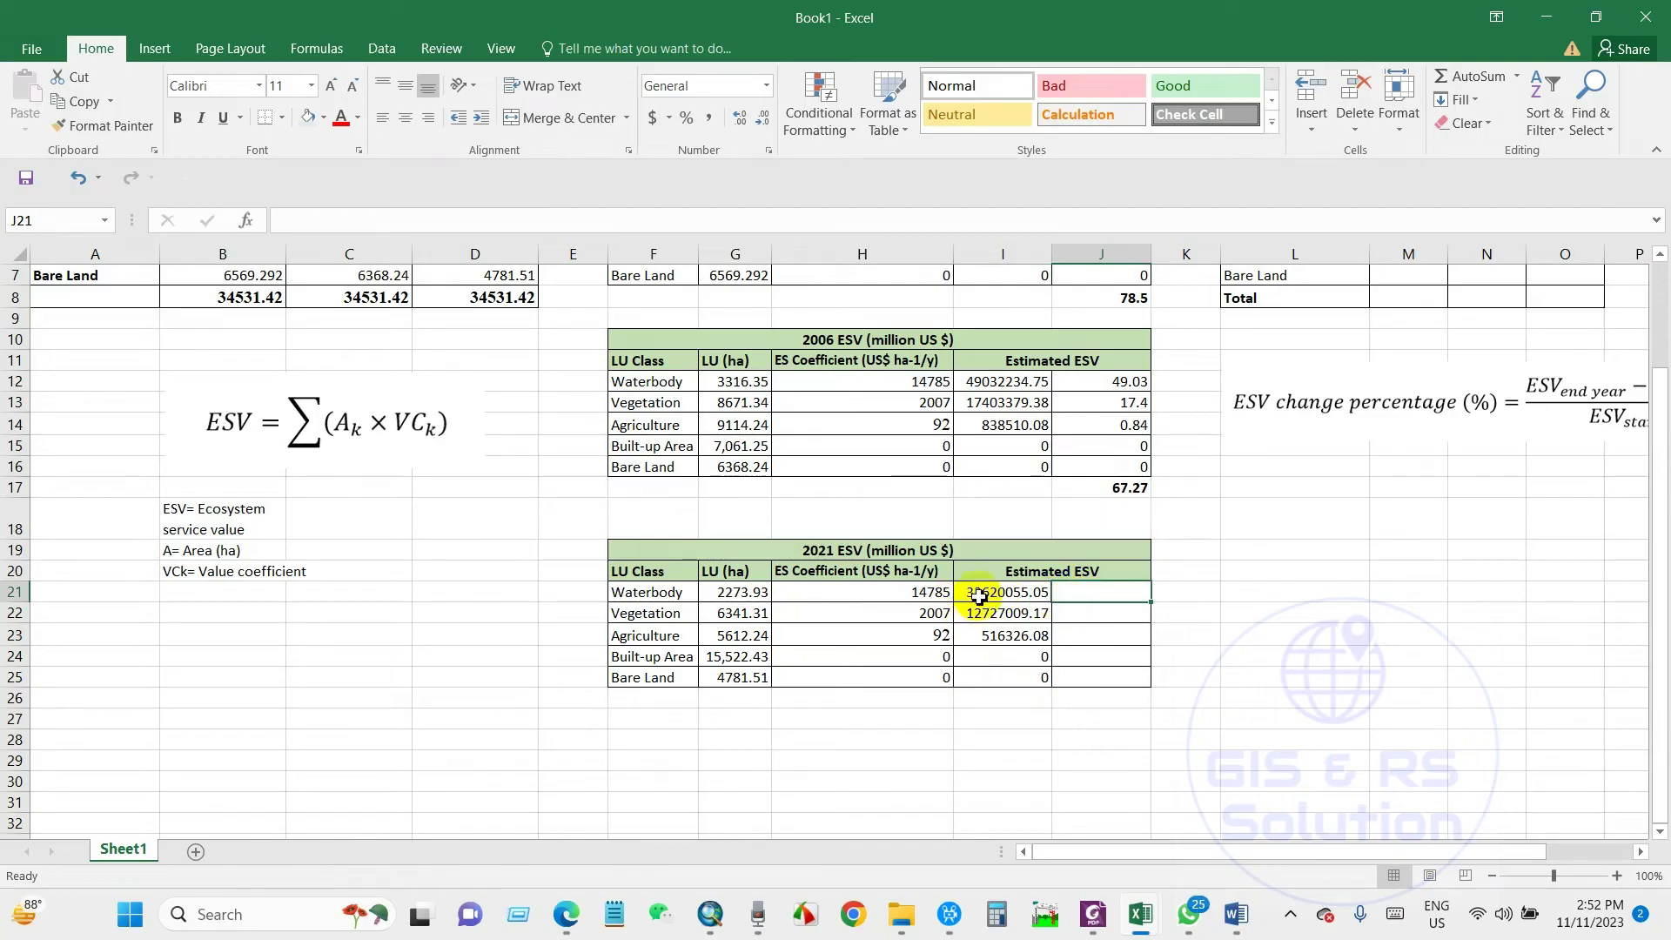
text(33.62)
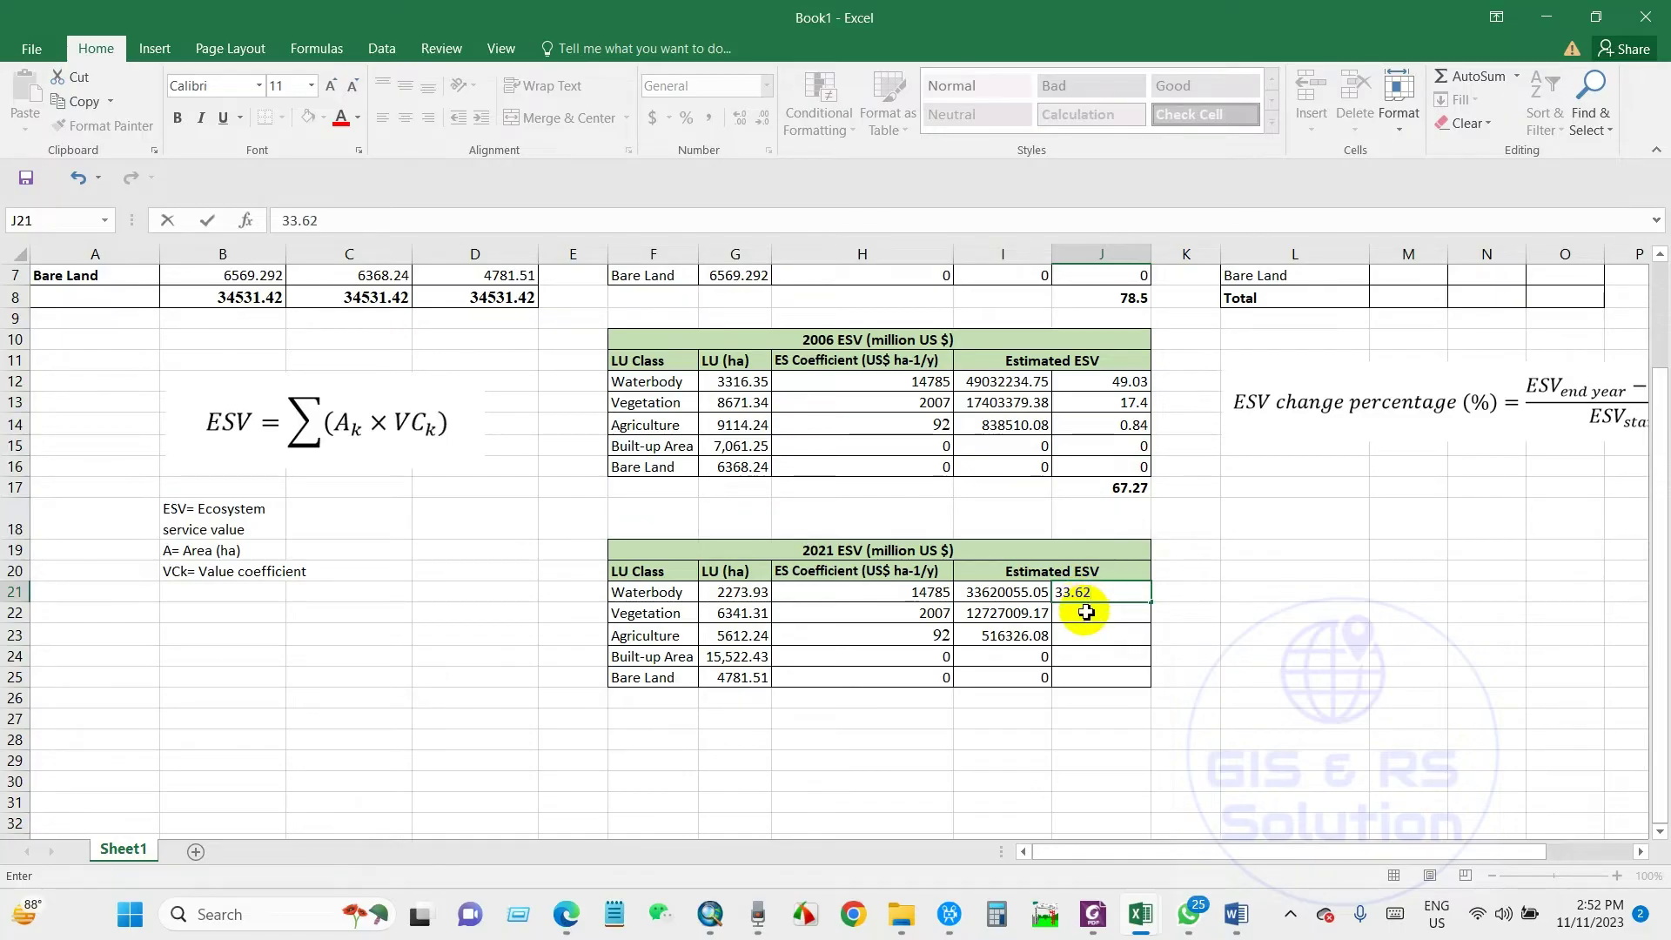
key(Return)
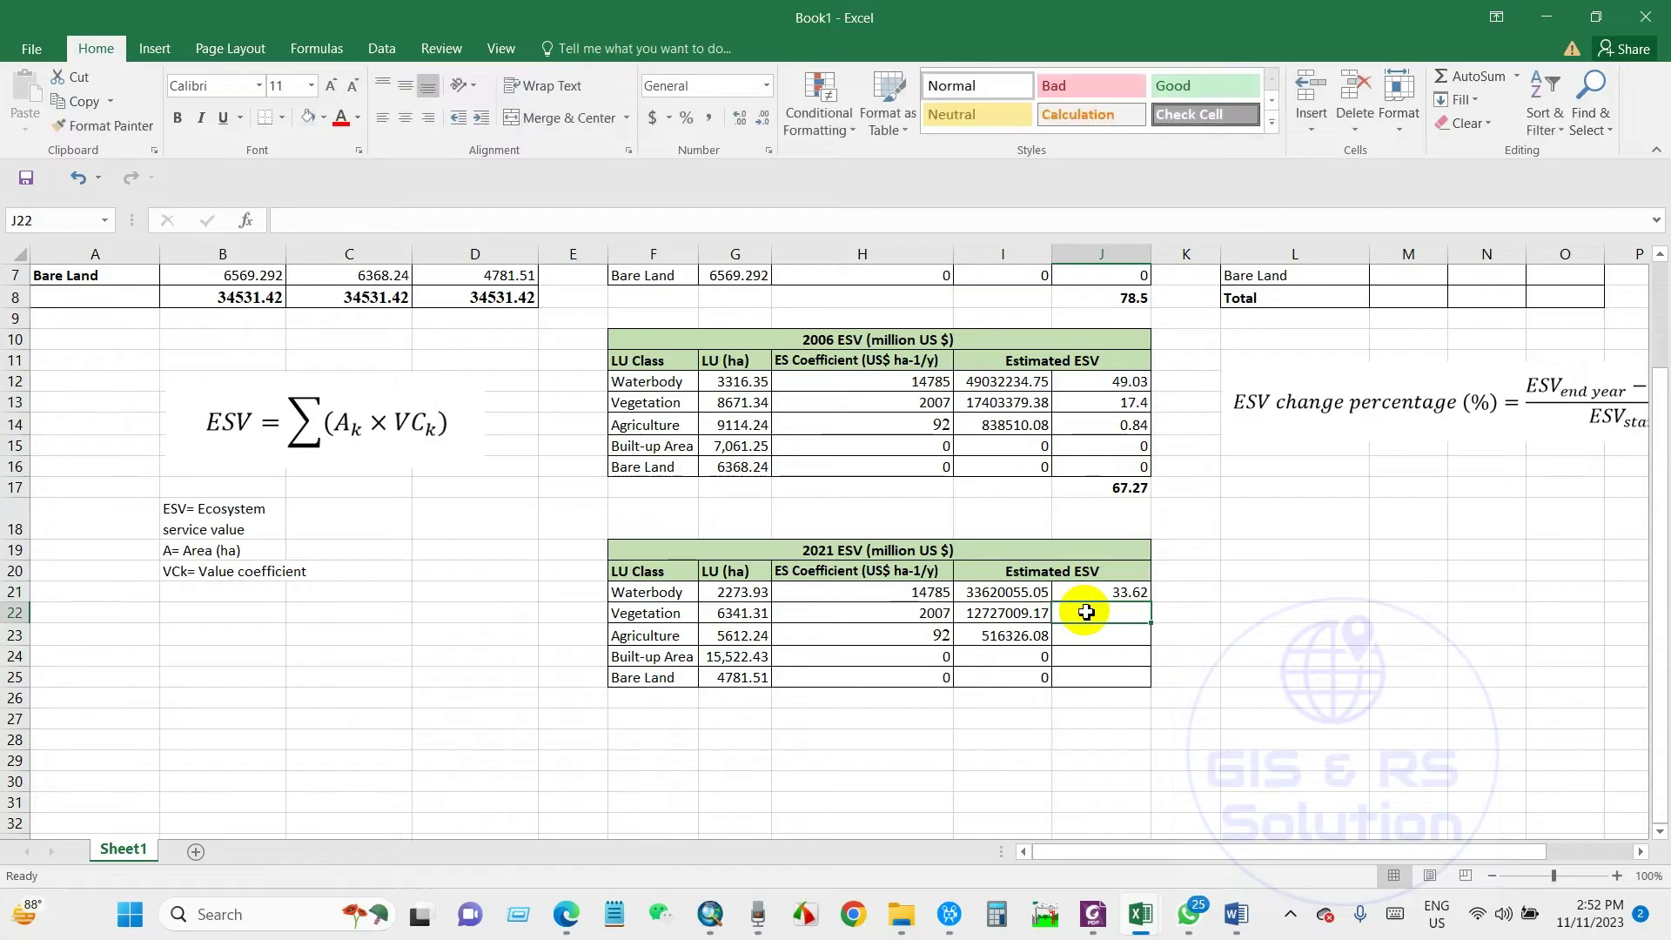
text(1)
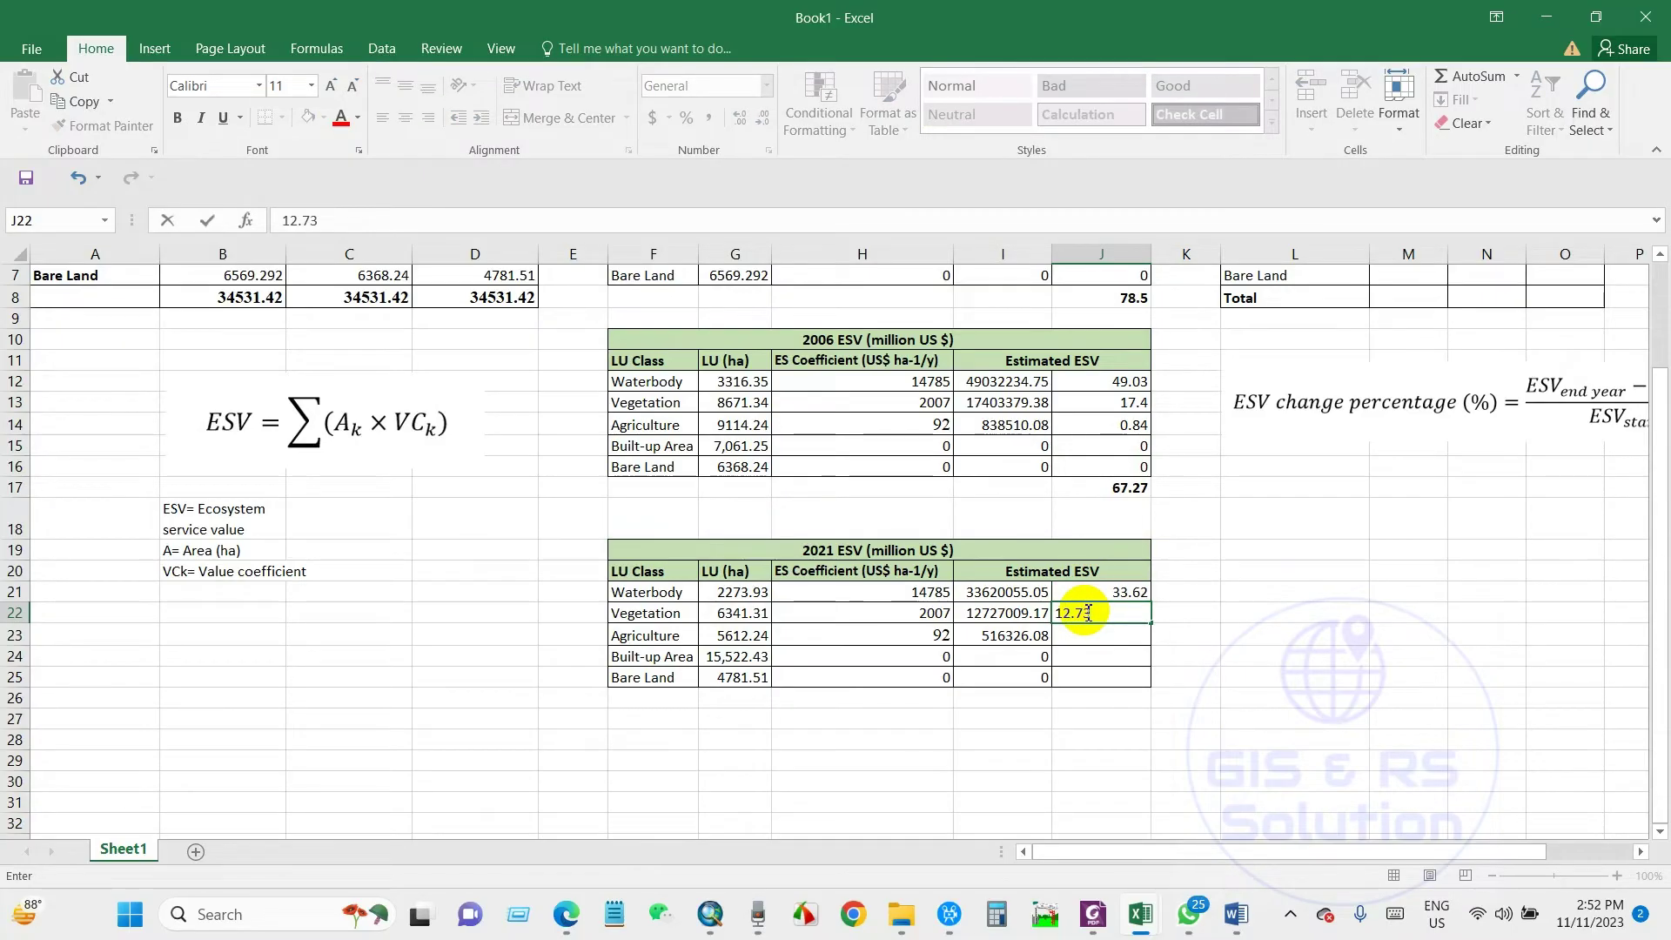
text(2.73)
key(Return)
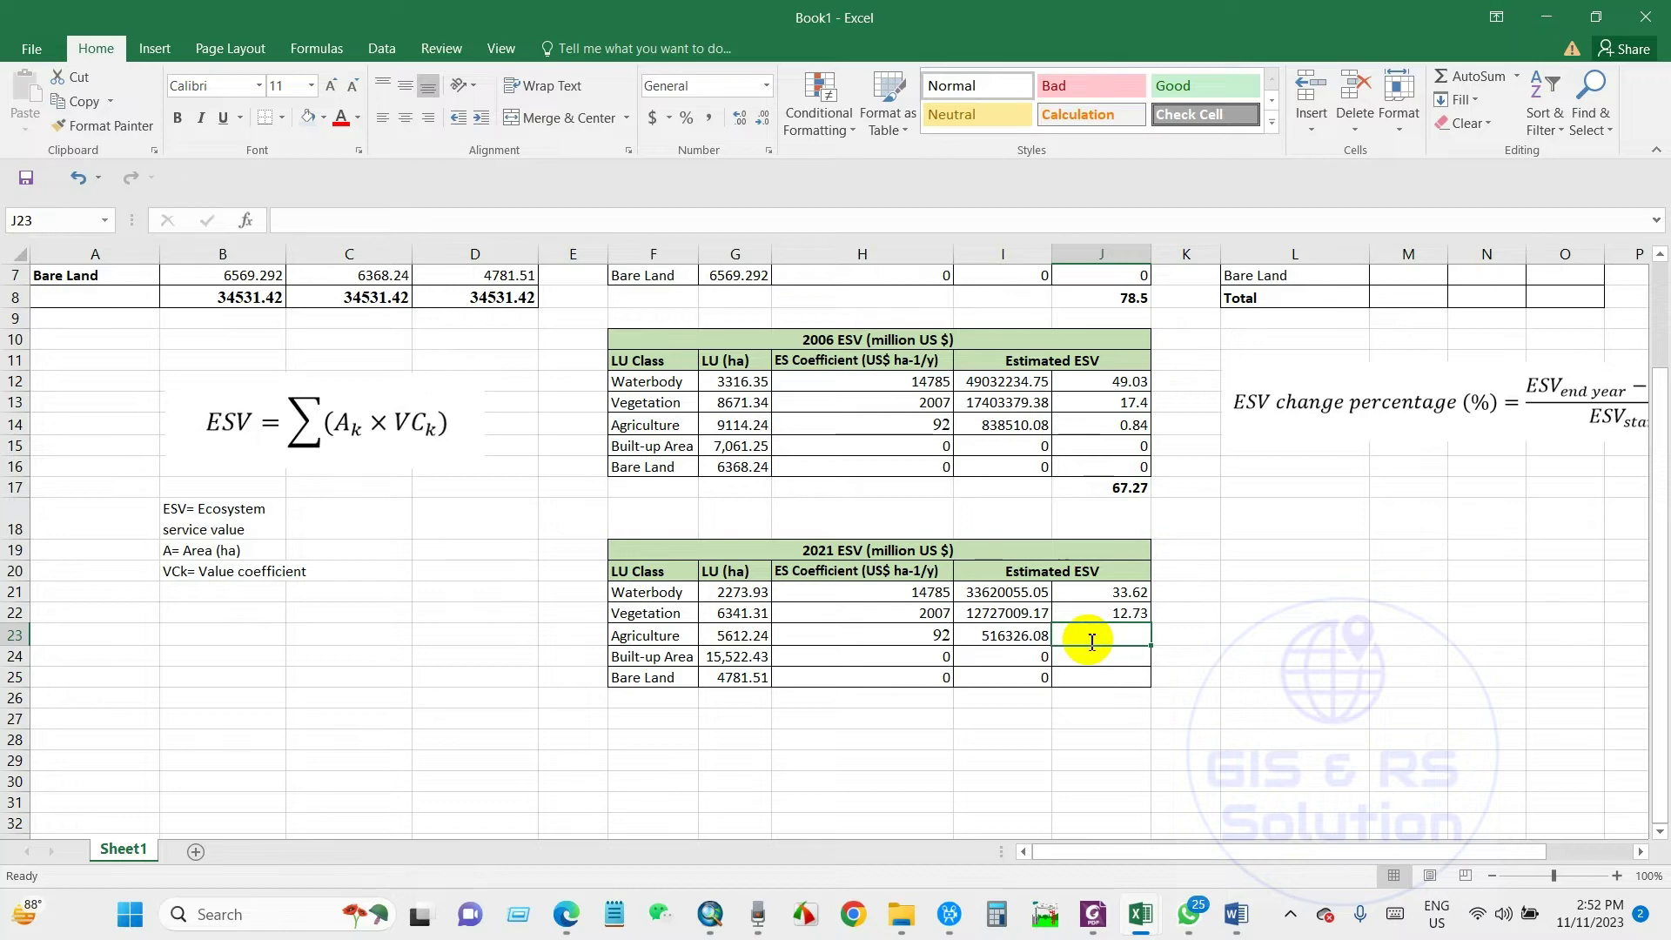
- Enter the 2021 ESV in million US $ as 0.52 for agriculture and 0 for built-up area and bare land in J23:J25
text(0.52)
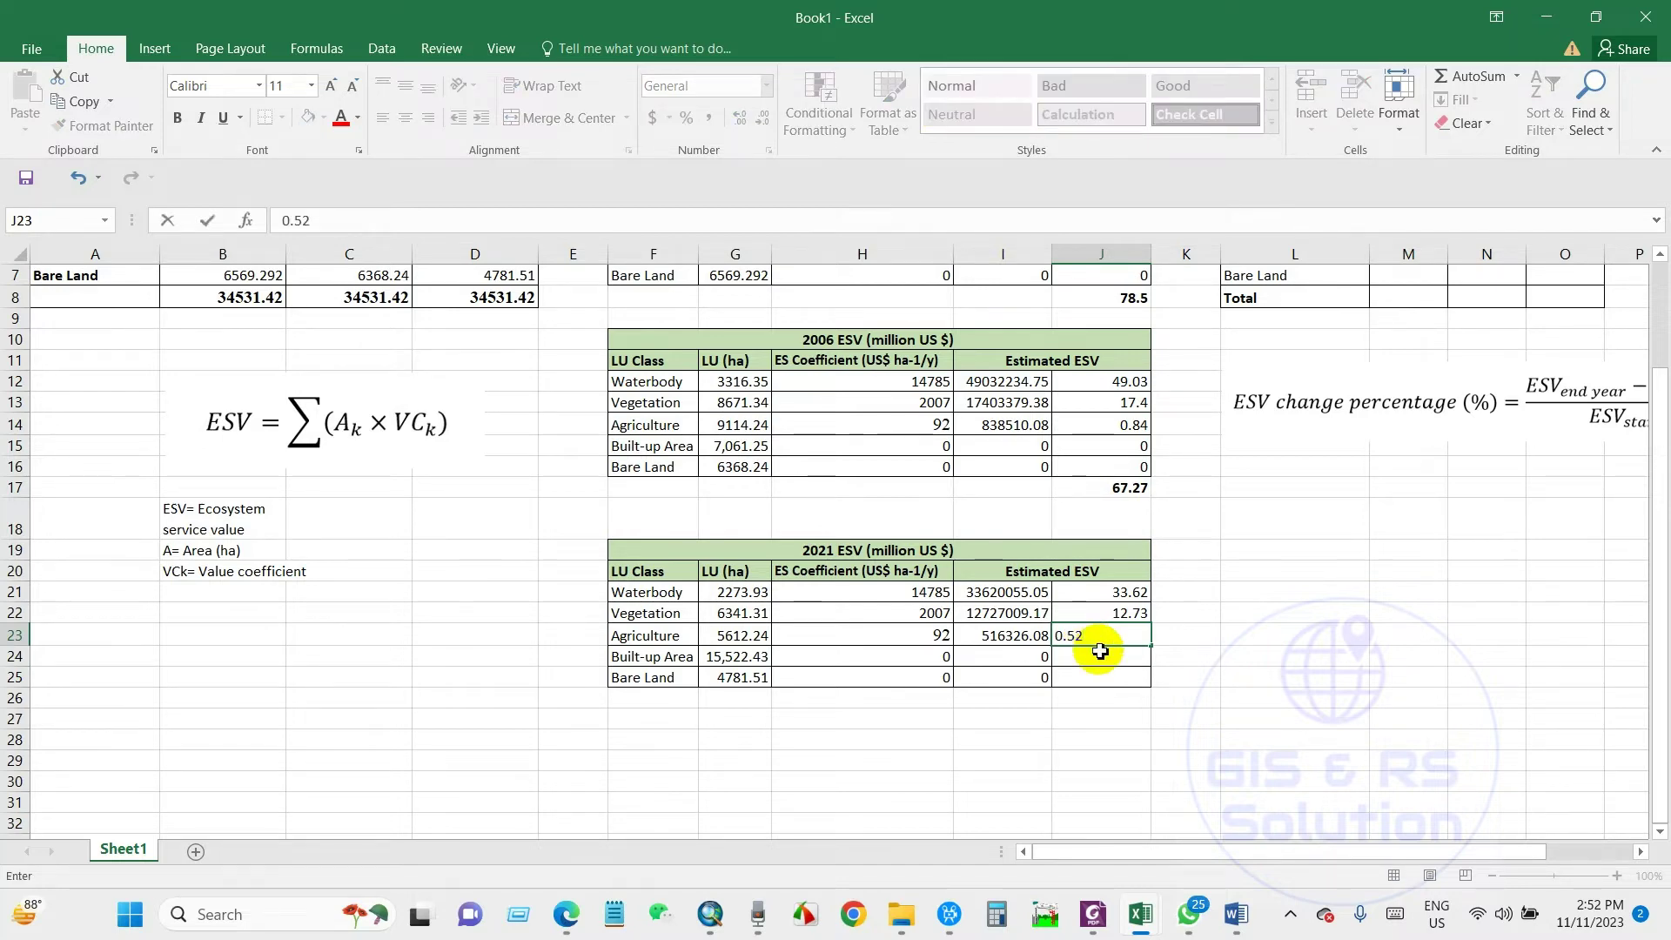
click(1106, 659)
text(0)
click(1099, 677)
text(0)
click(1167, 575)
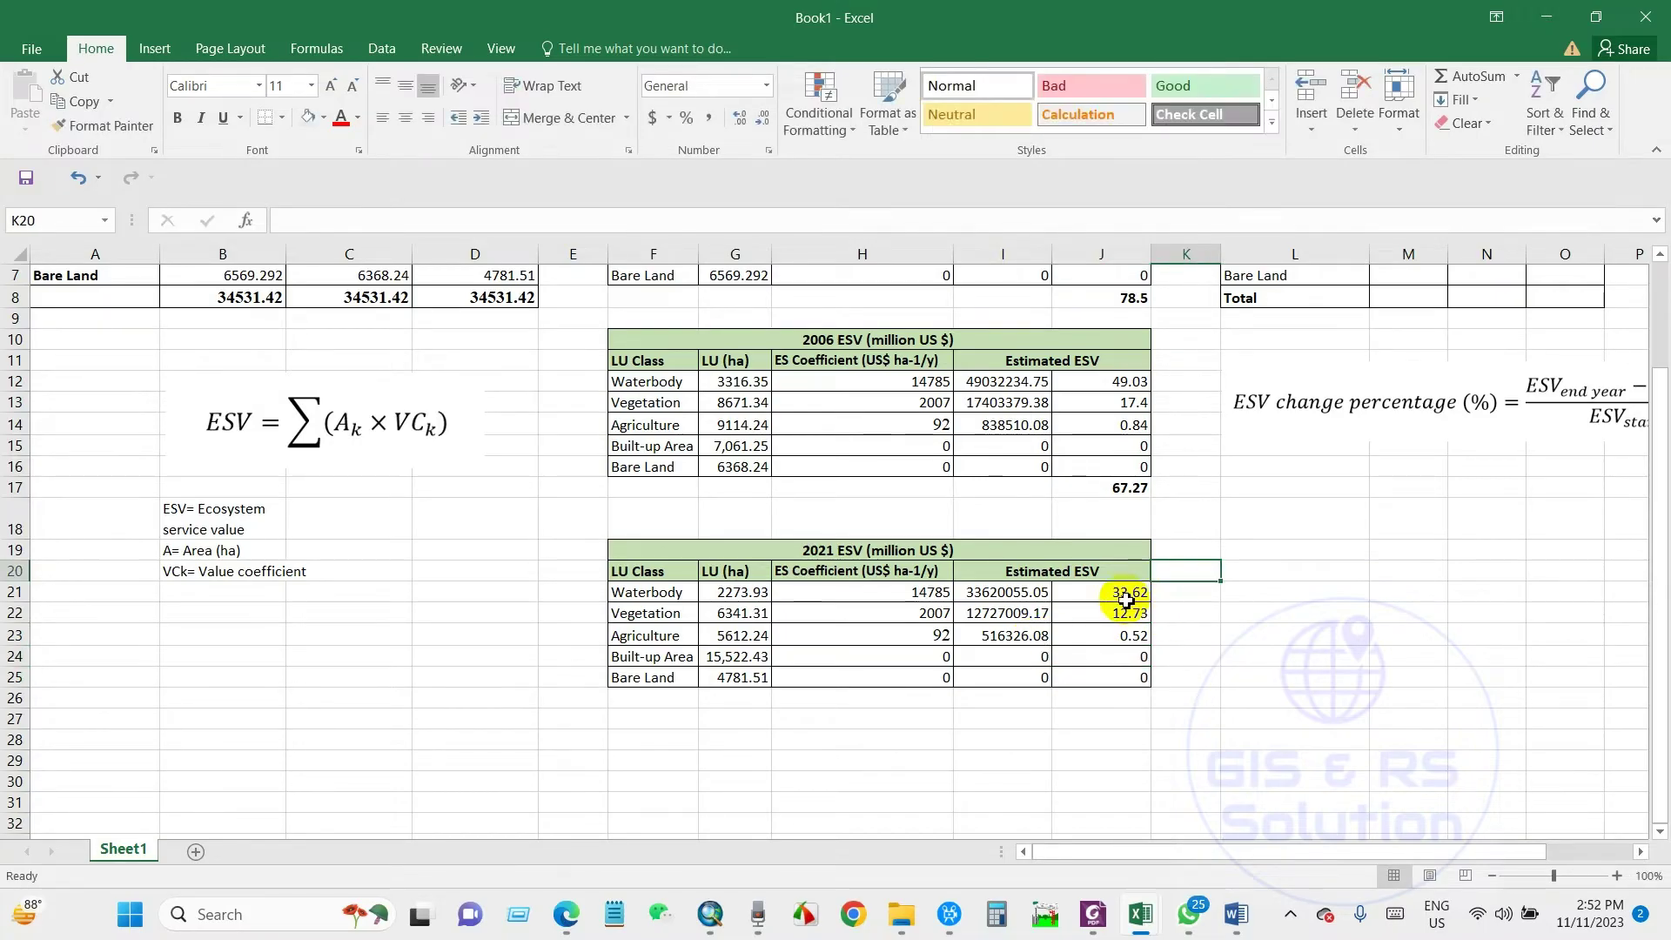
- Total the 2021 million-dollar ESV values in J26 with =SUM(J21:J25) and make the total bold
click(1115, 697)
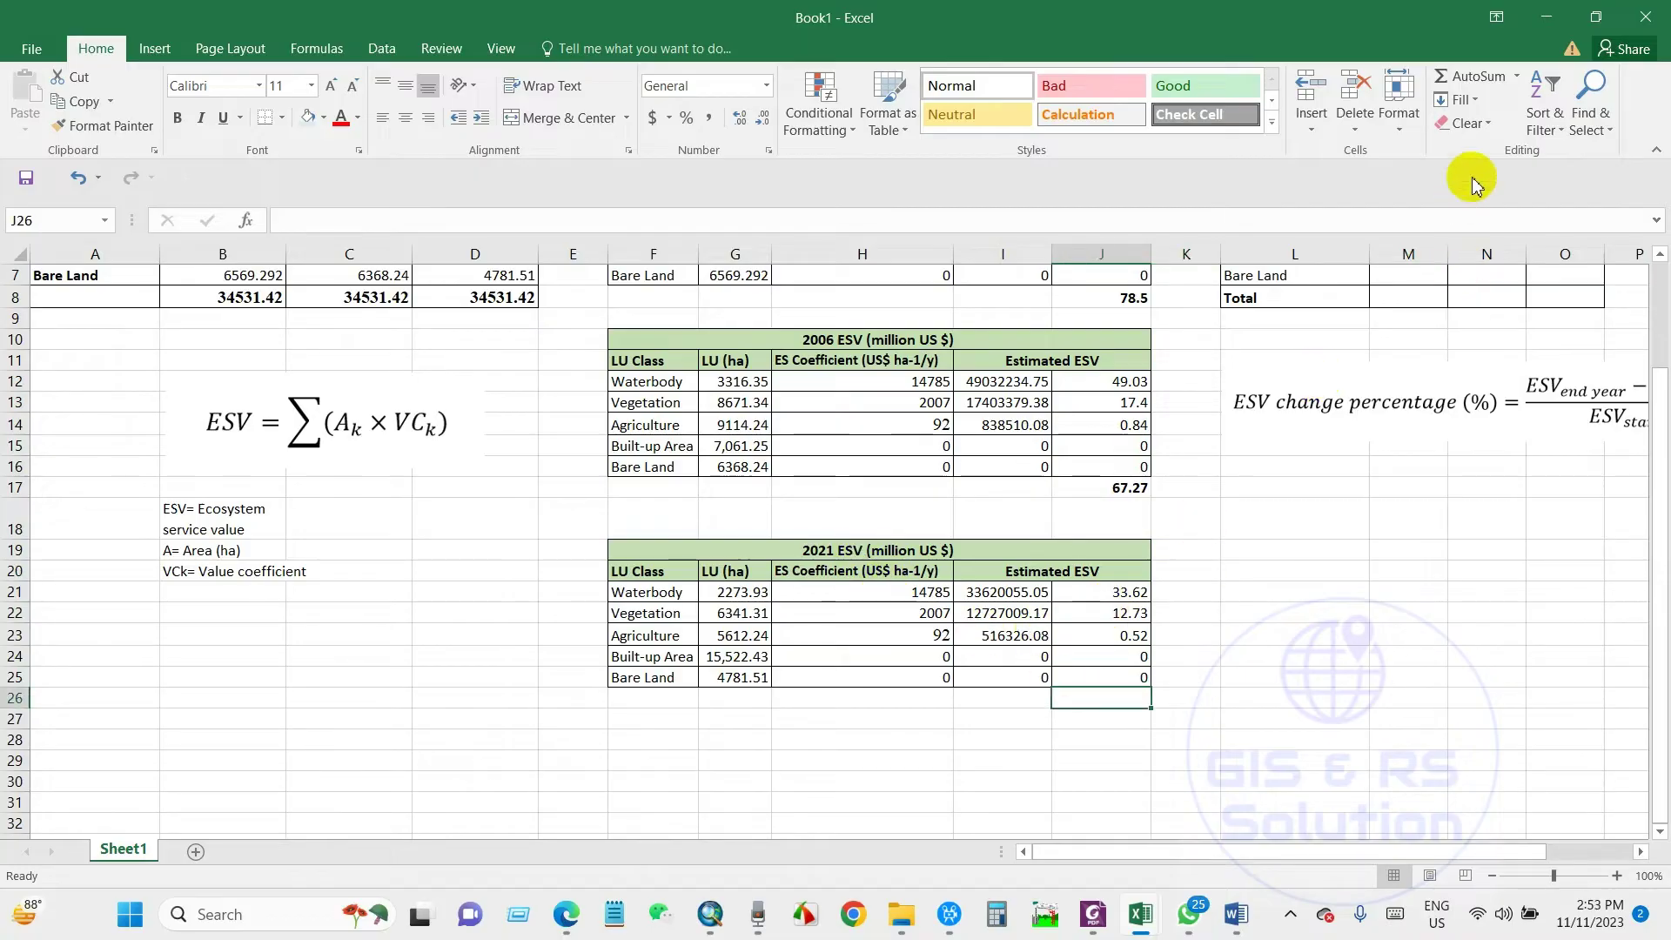
click(1517, 77)
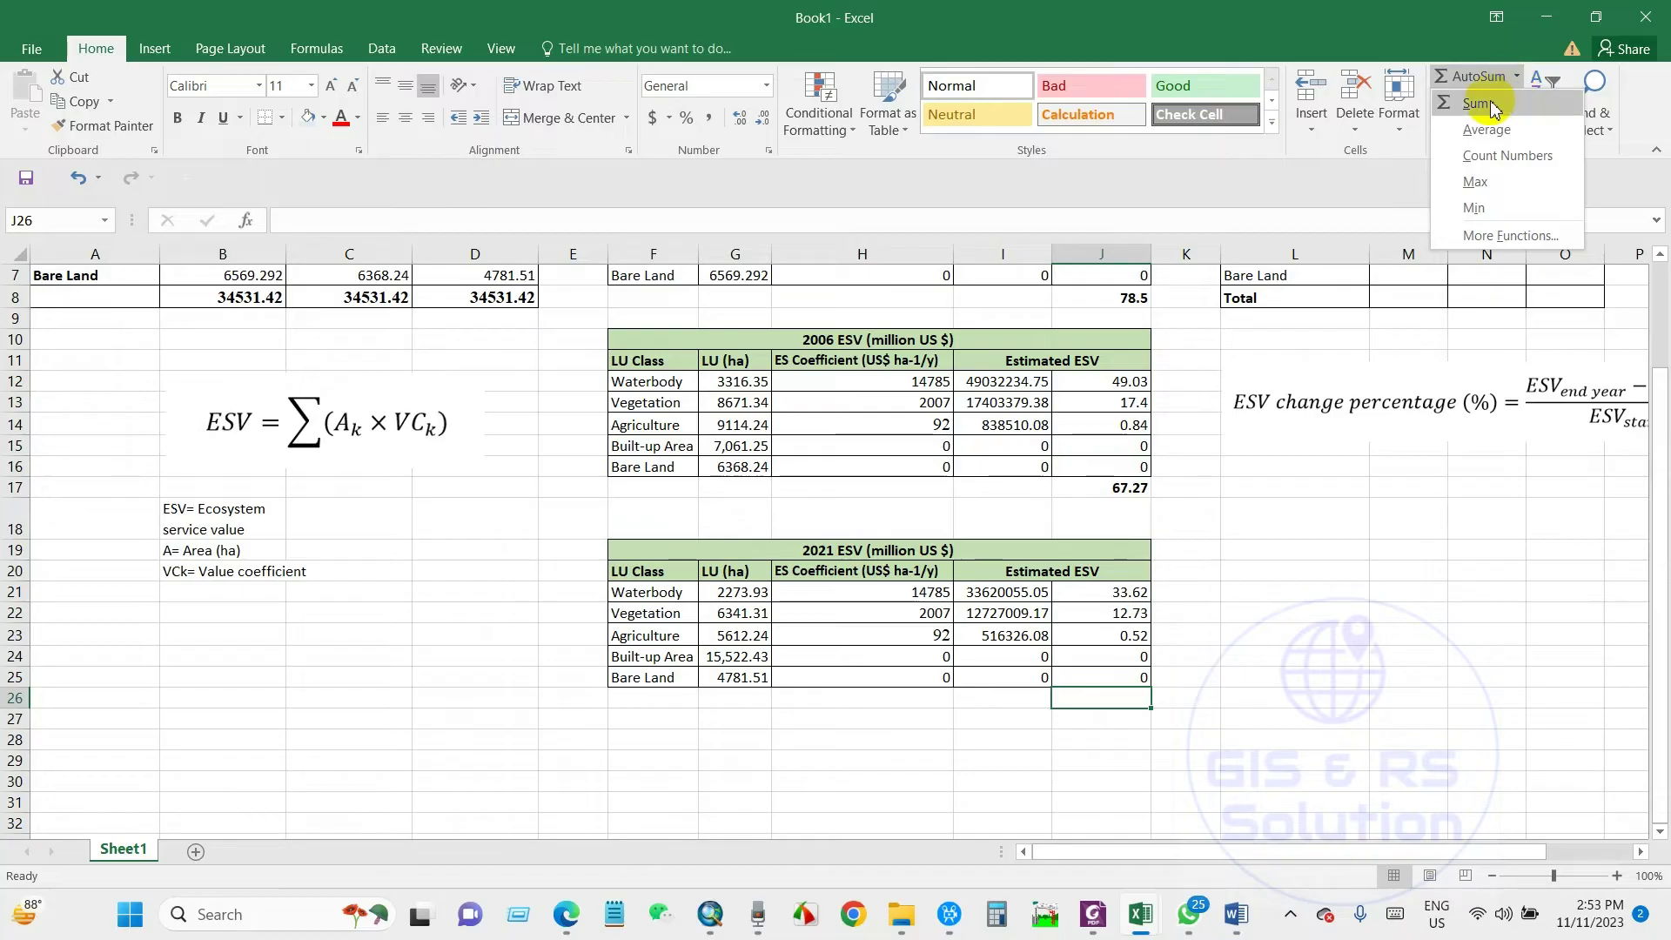
click(1481, 105)
key(Return)
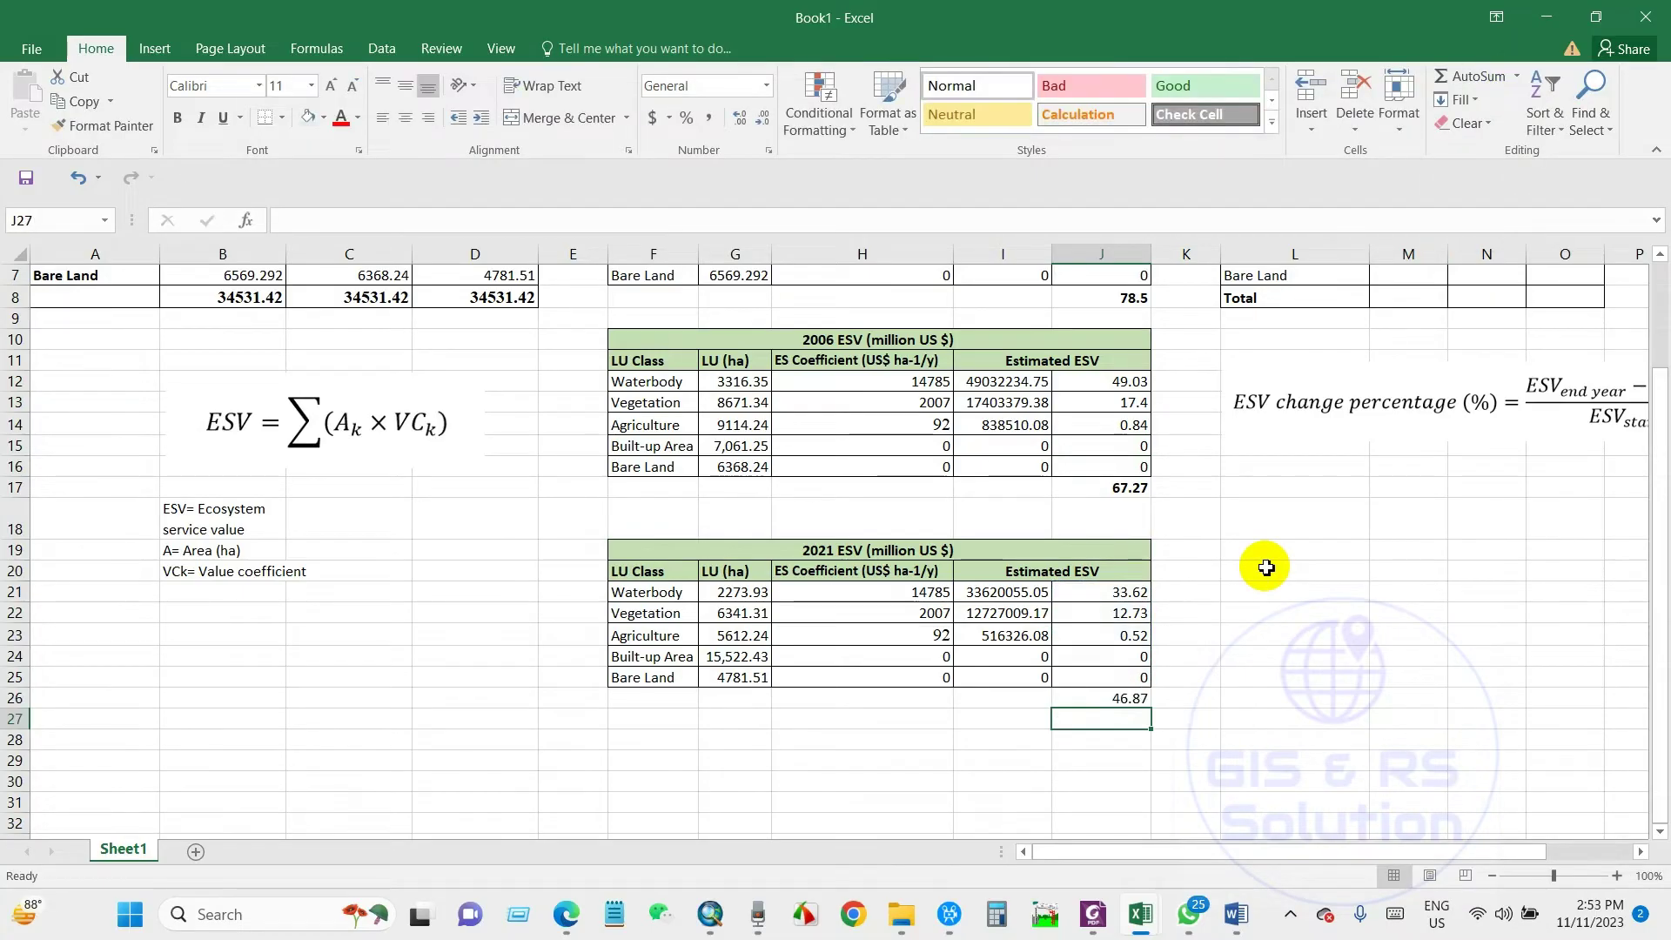
click(1131, 696)
click(178, 117)
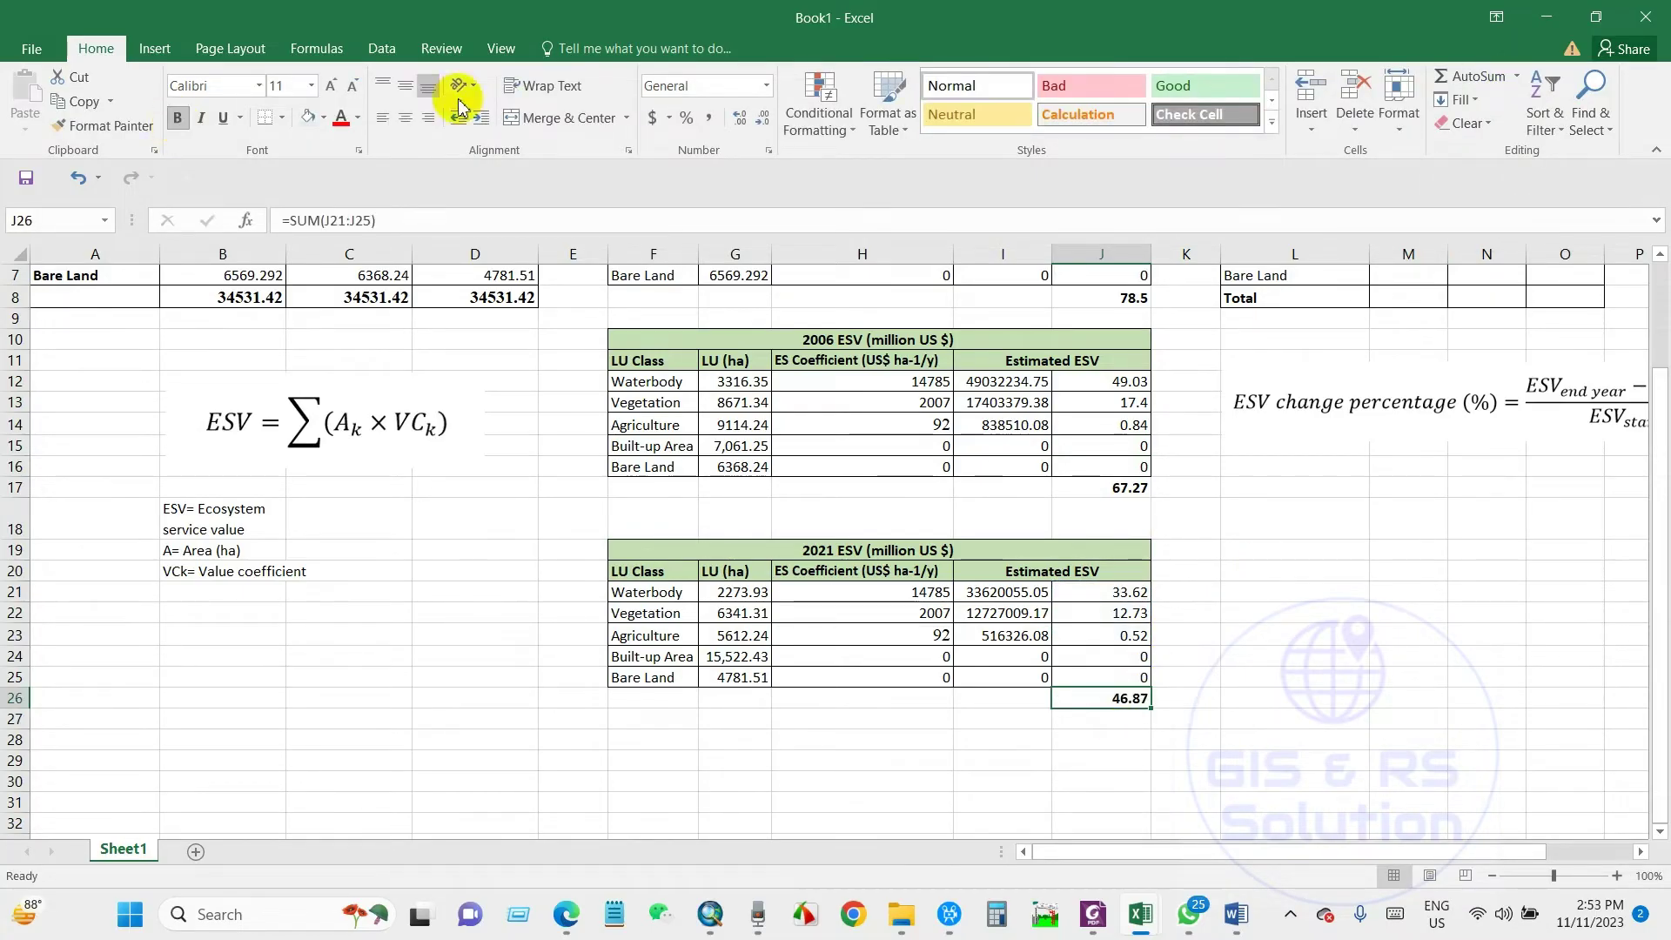
- Compare the total and per-class ESV values in the 1991, 2006 and 2021 tables
scroll(1176, 576, up, 2)
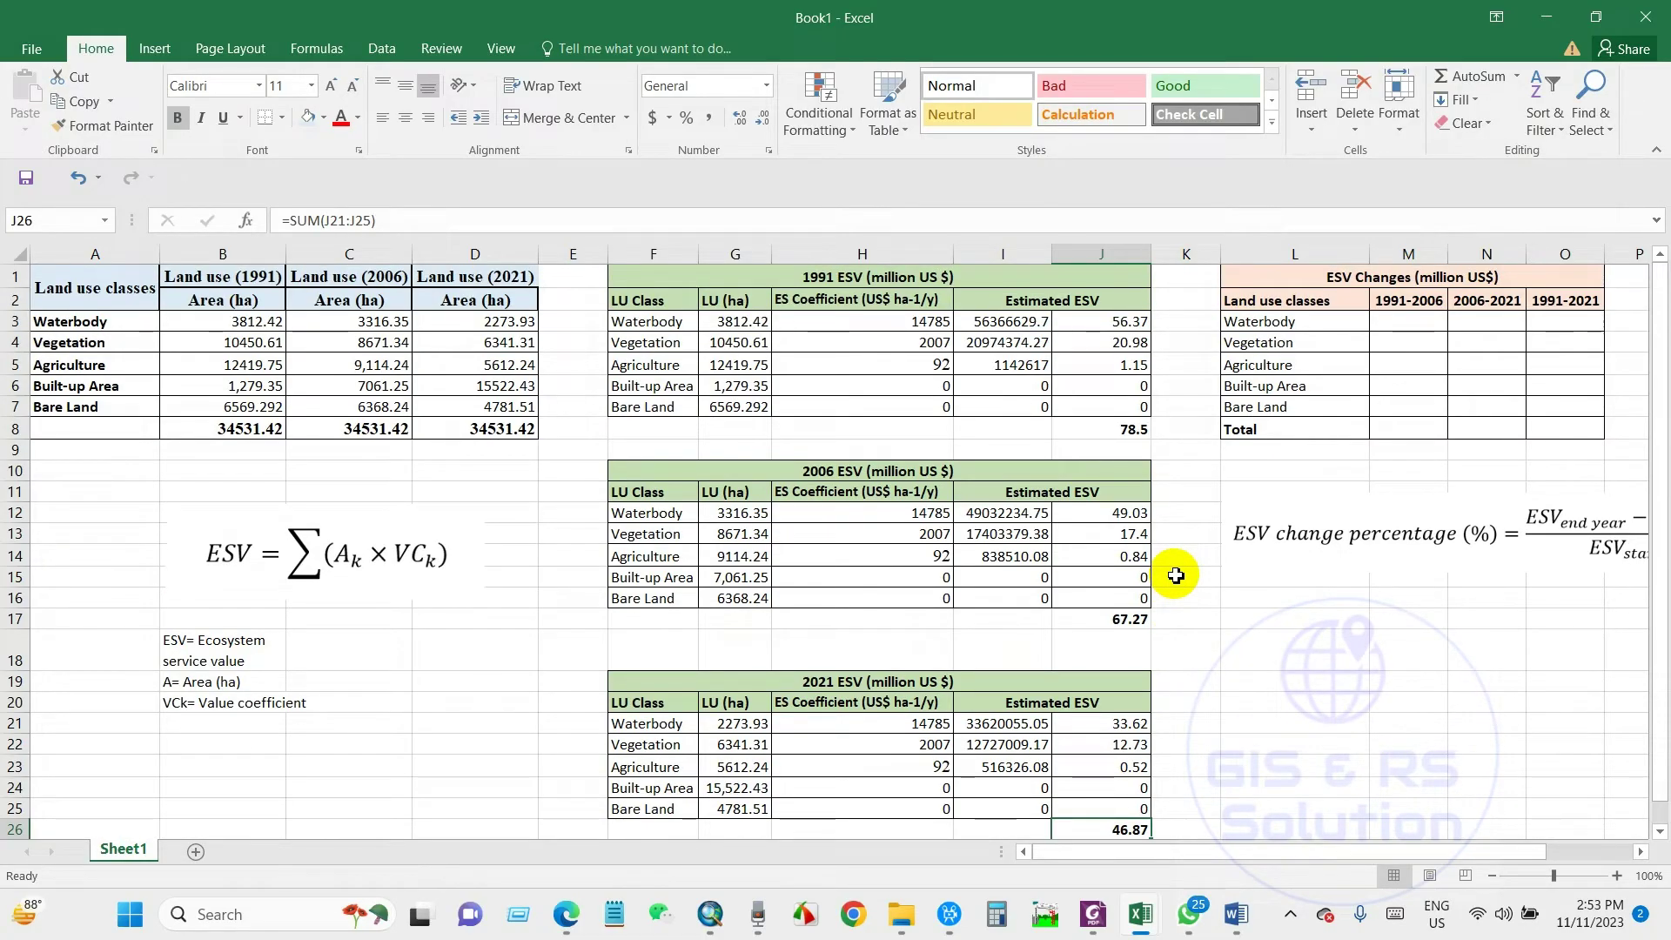
scroll(827, 479, down, 1)
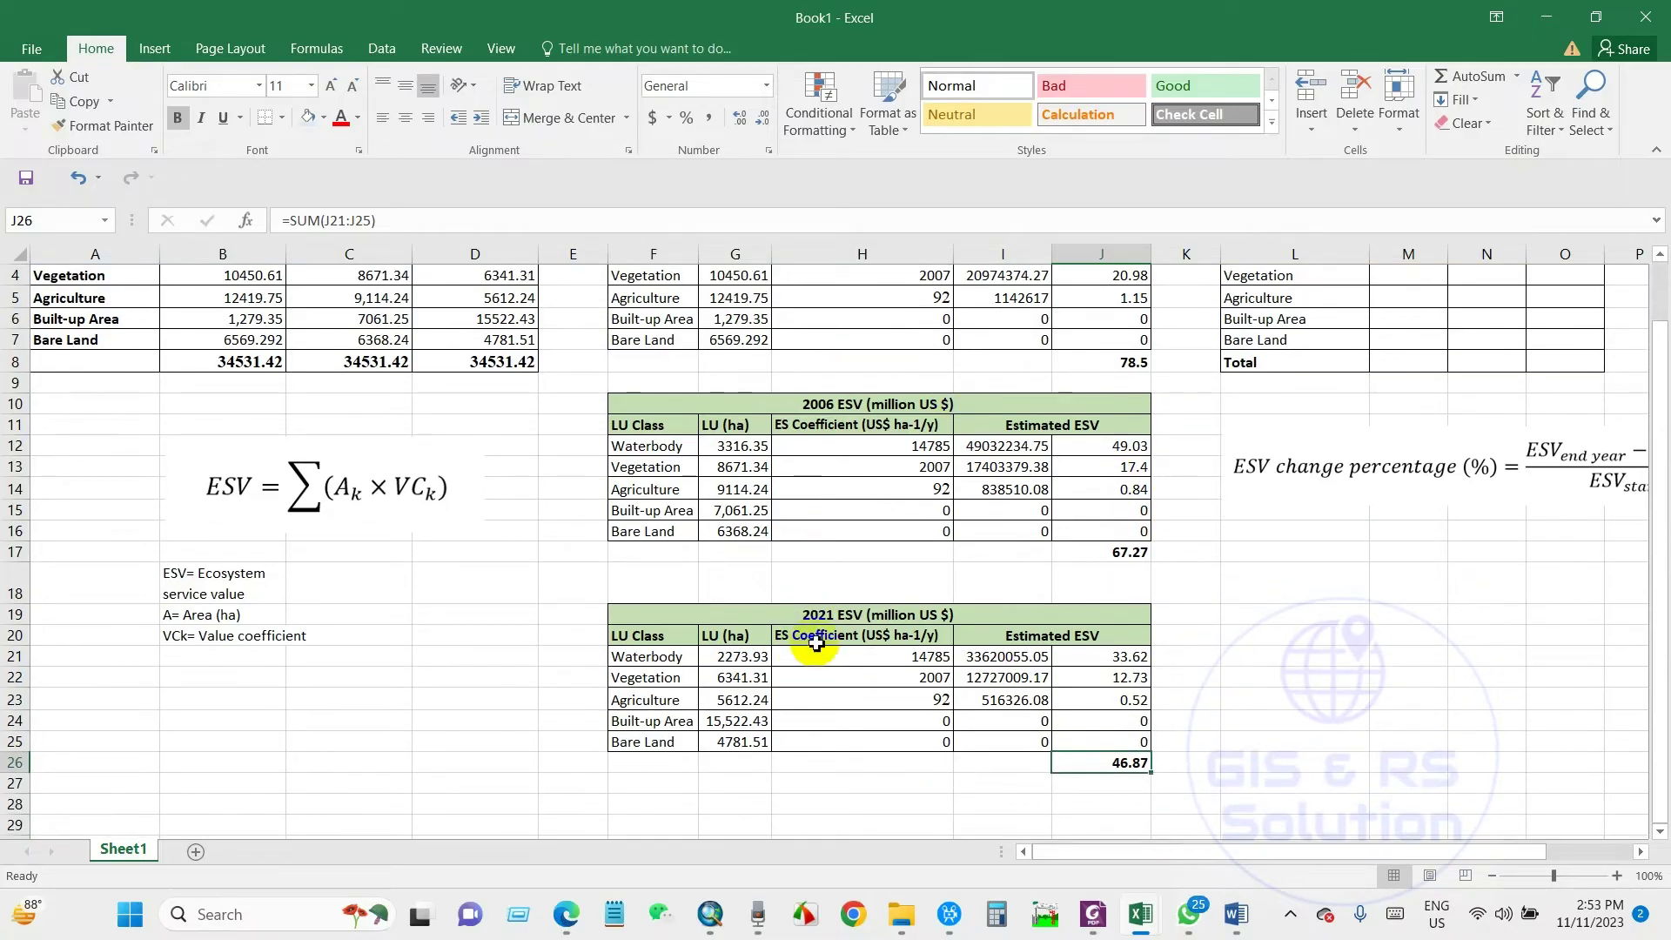
scroll(817, 642, up, 1)
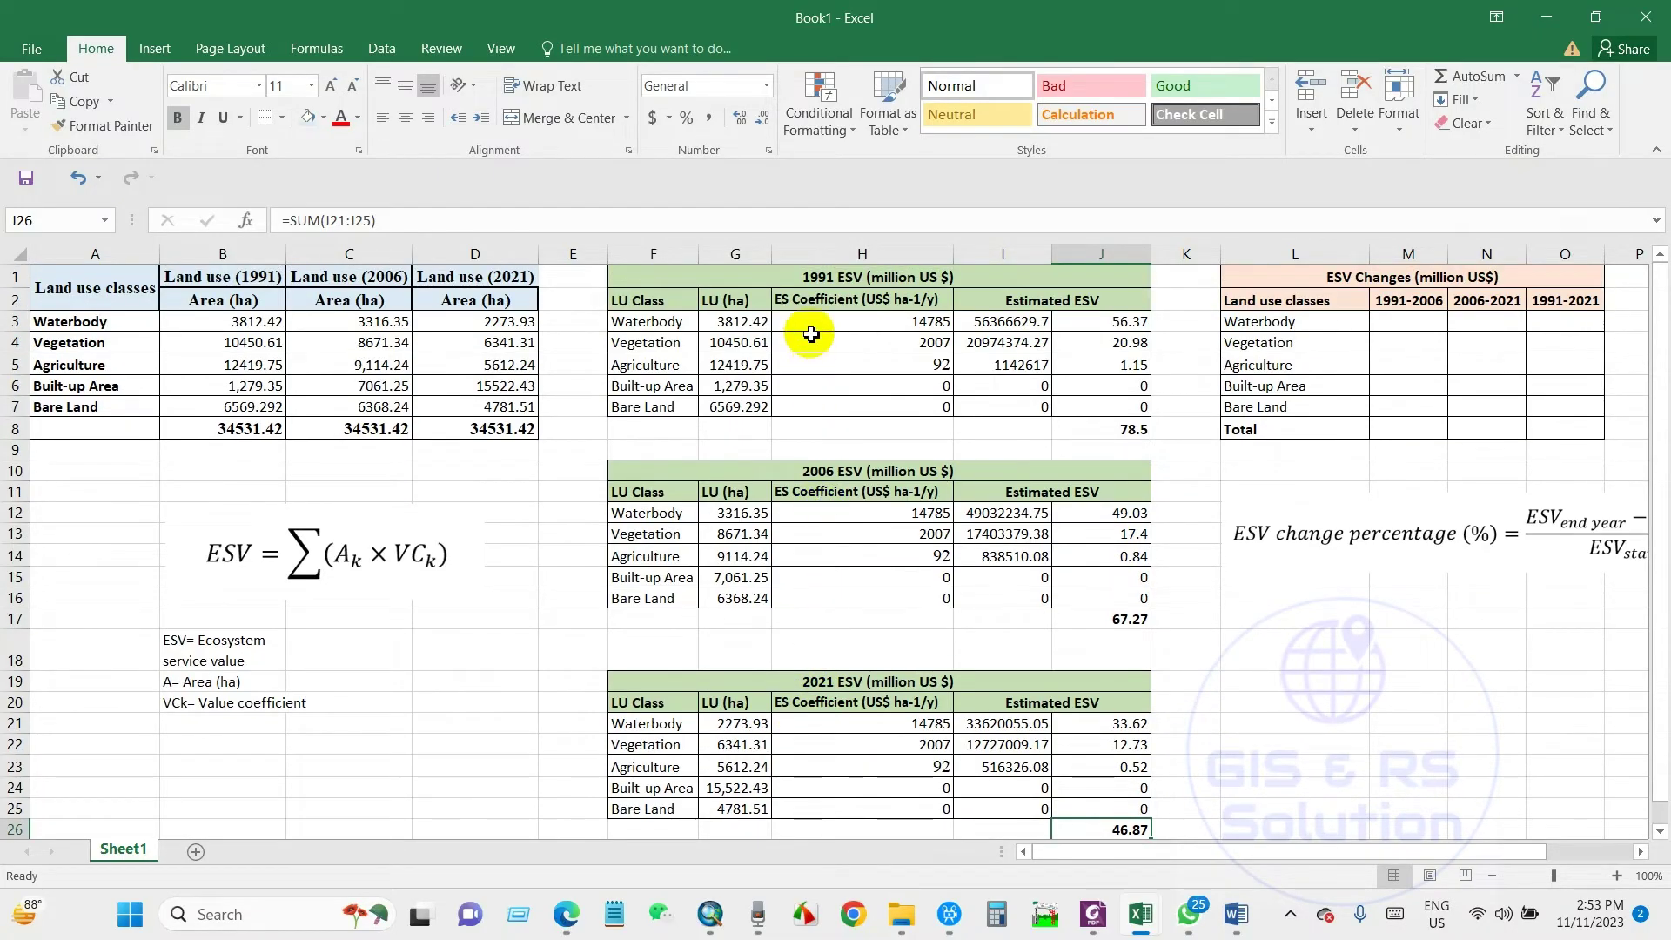
click(1103, 435)
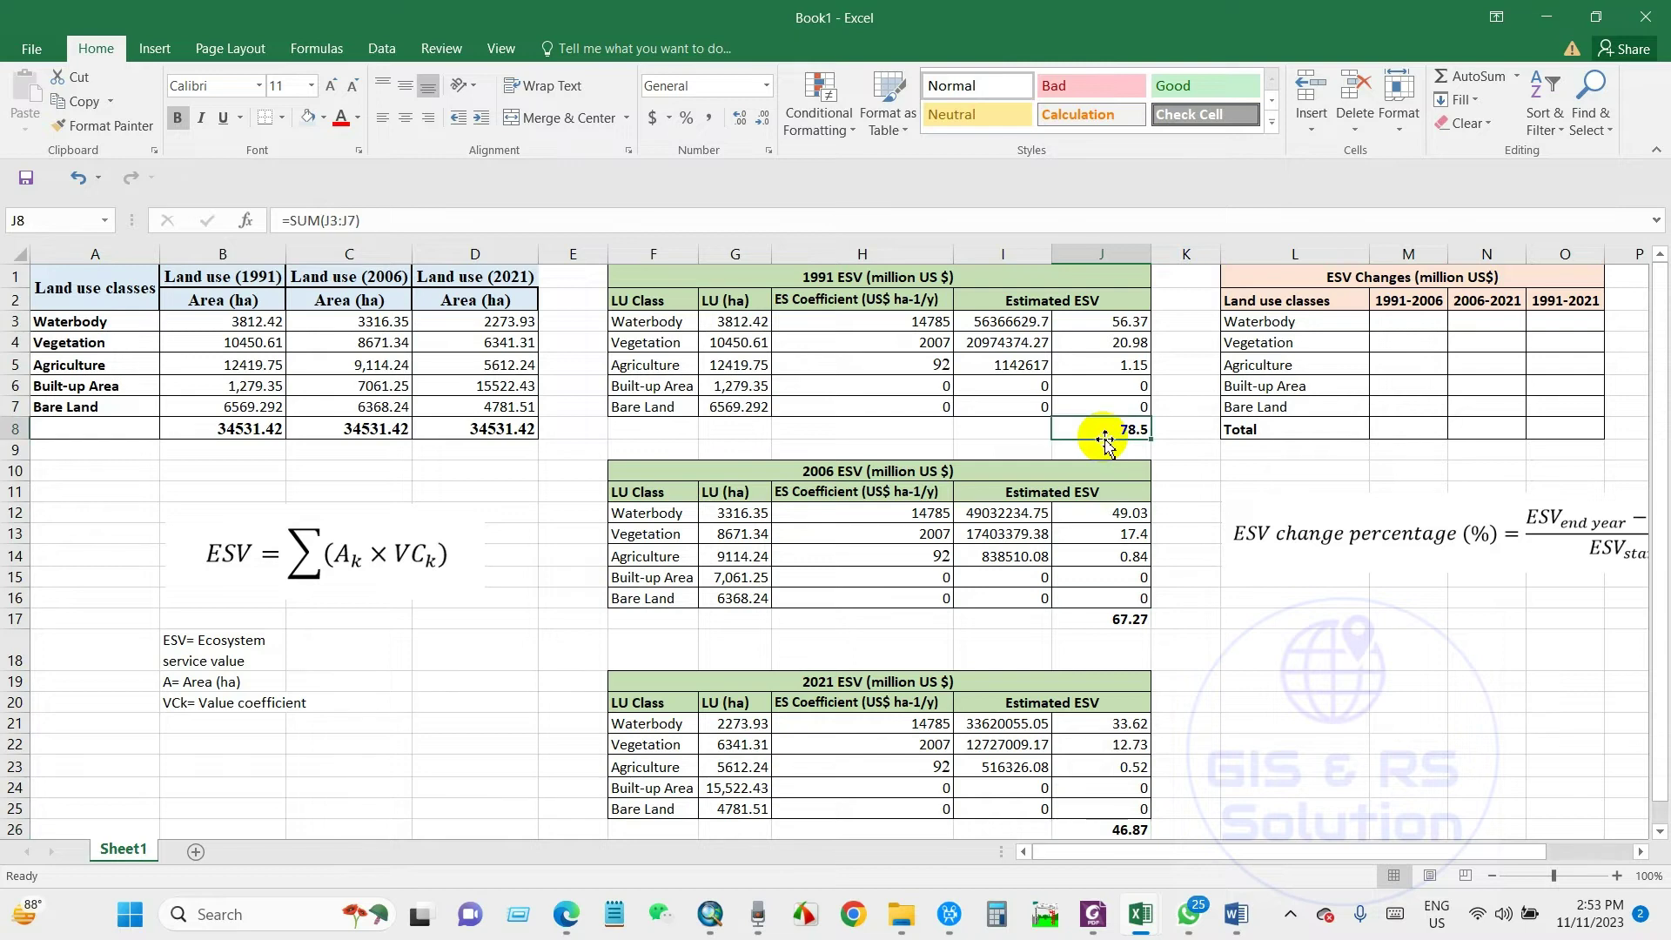
scroll(1105, 439, down, 1)
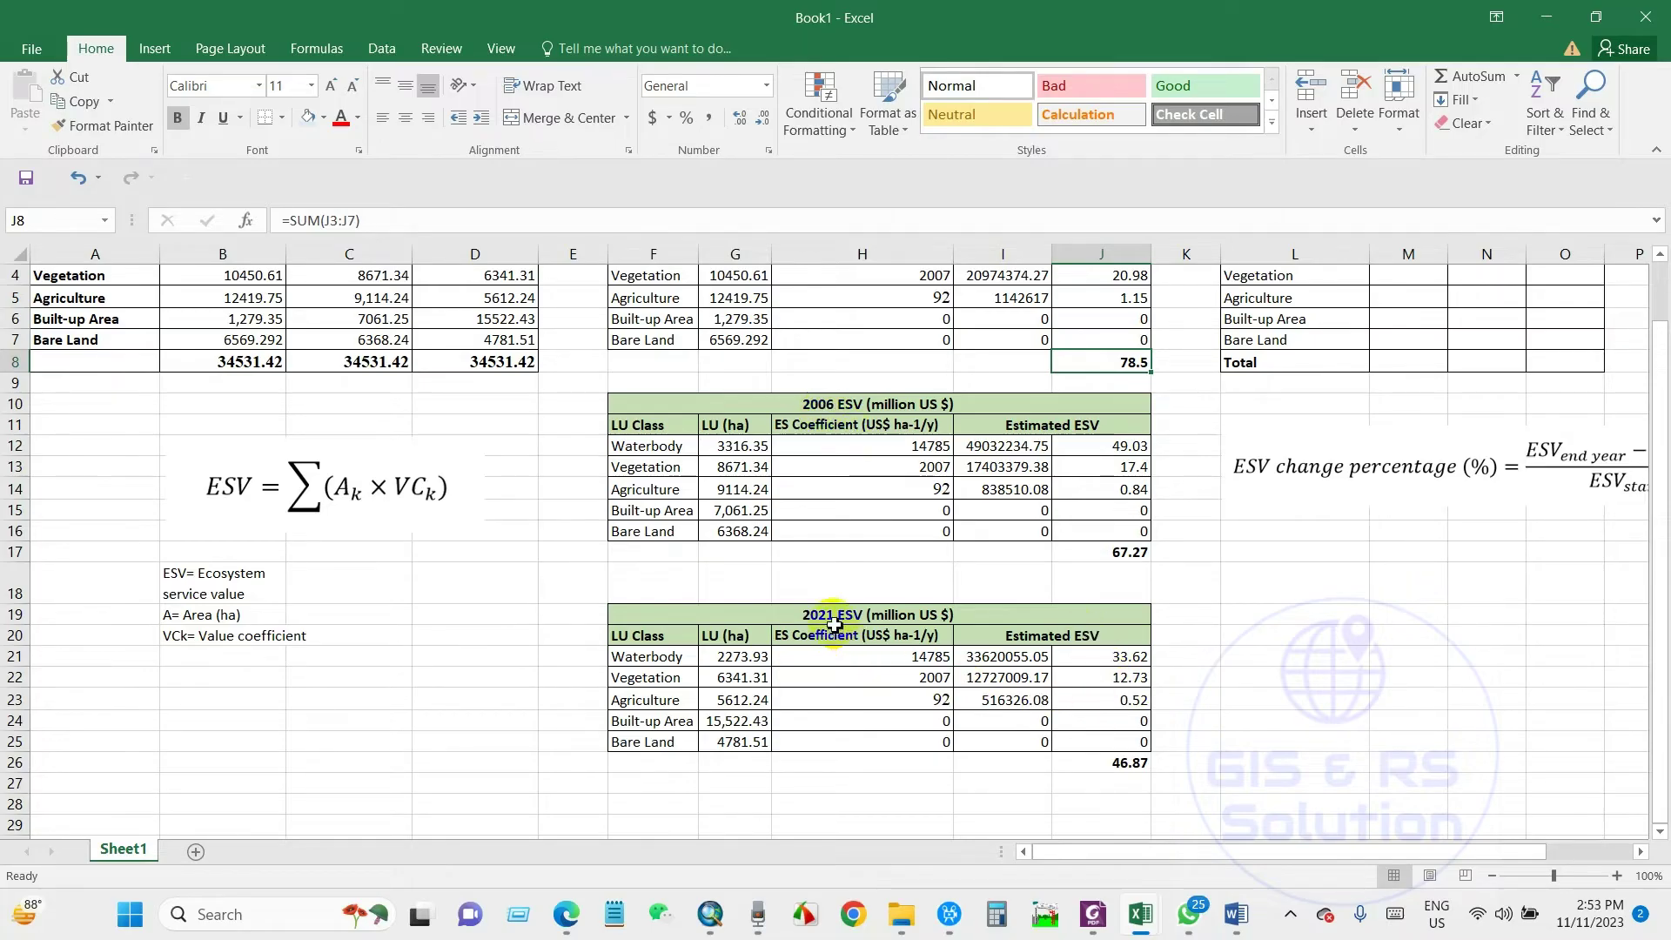
click(1104, 765)
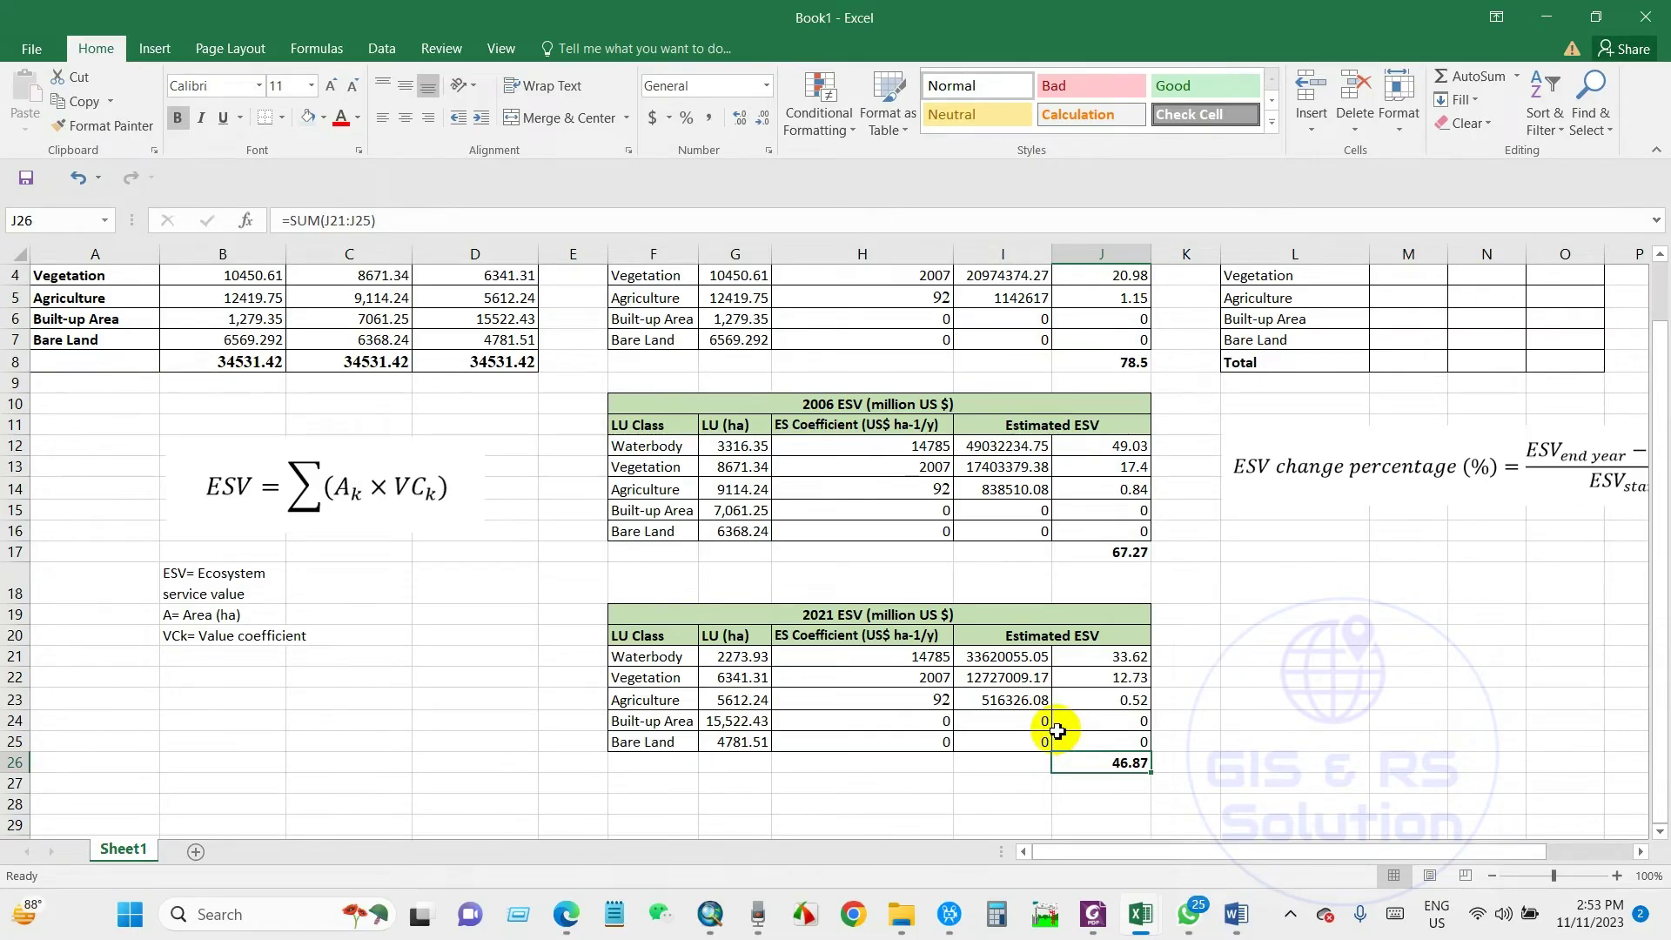
scroll(1058, 730, up, 1)
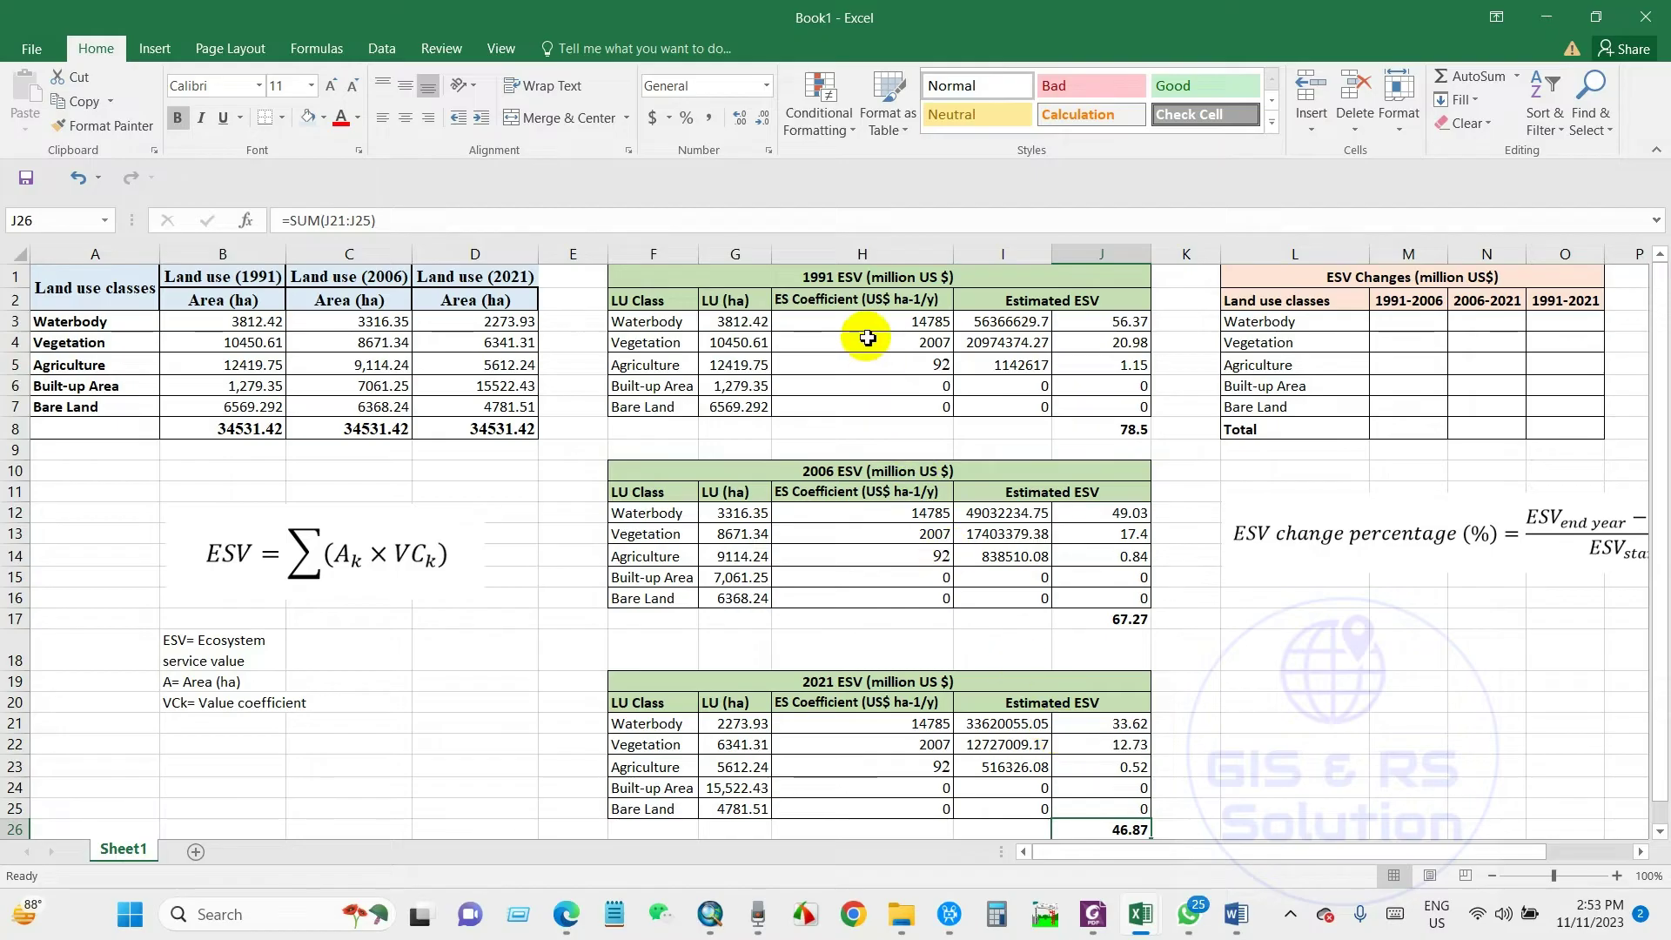
scroll(866, 335, down, 2)
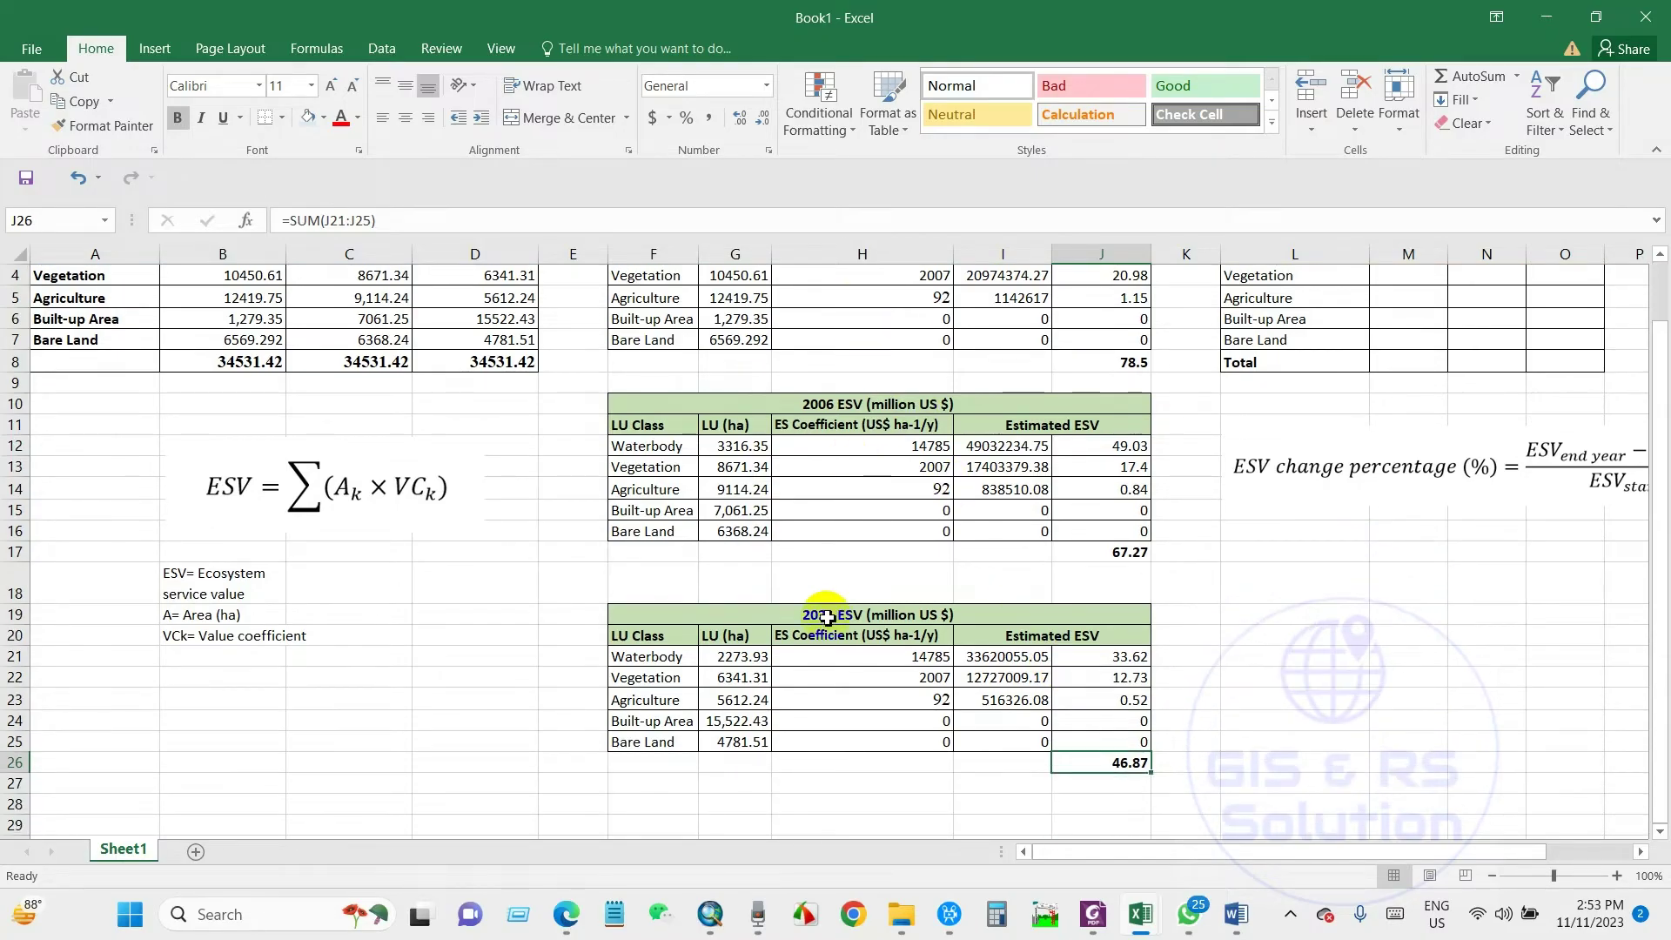
scroll(862, 612, up, 2)
scroll(827, 618, up, 1)
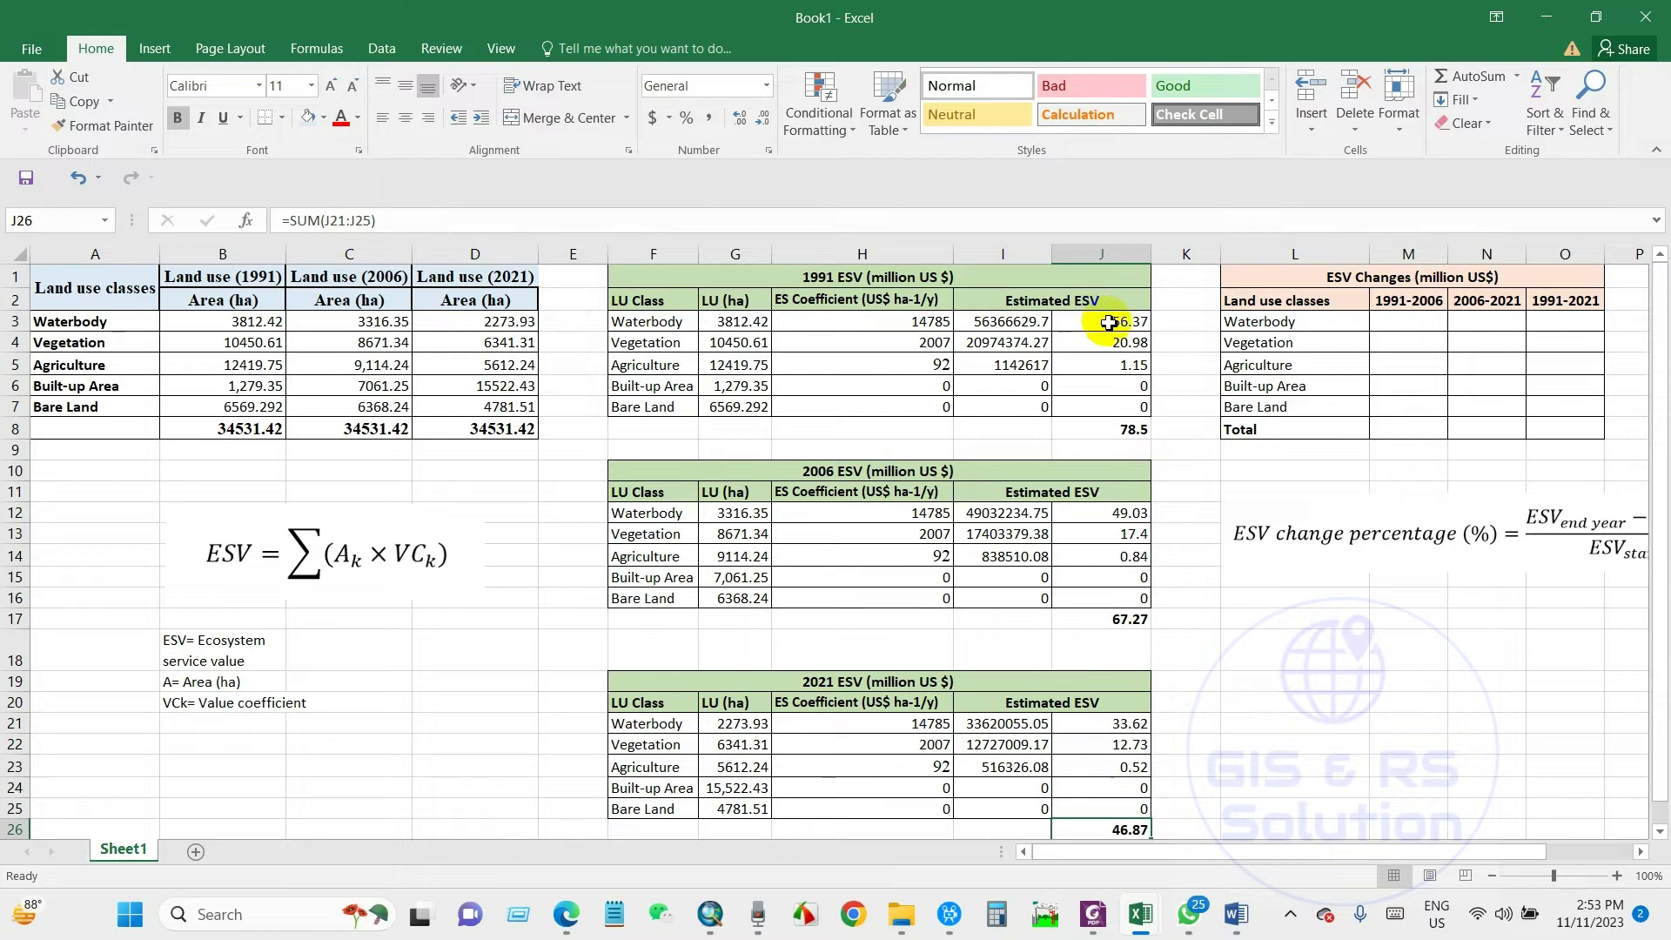
click(1171, 324)
click(1113, 328)
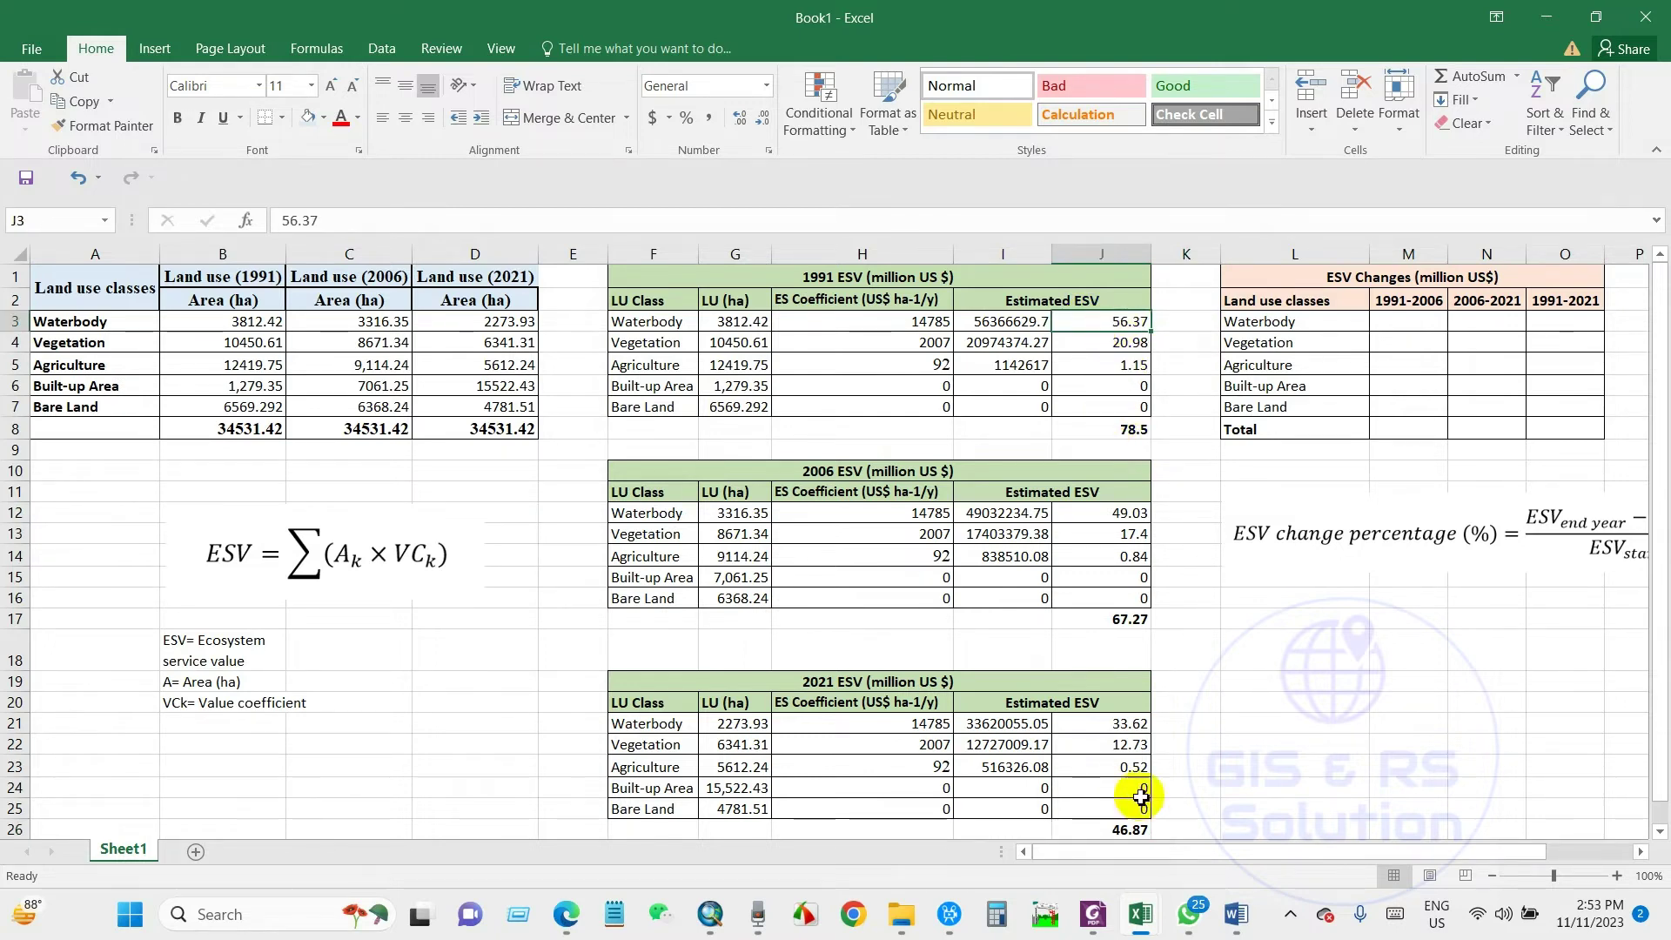
- Calculate the 1991-2006 waterbody ESV change in M3 of the ESV Changes table with =J12-J3
drag(1062, 852, 1118, 852)
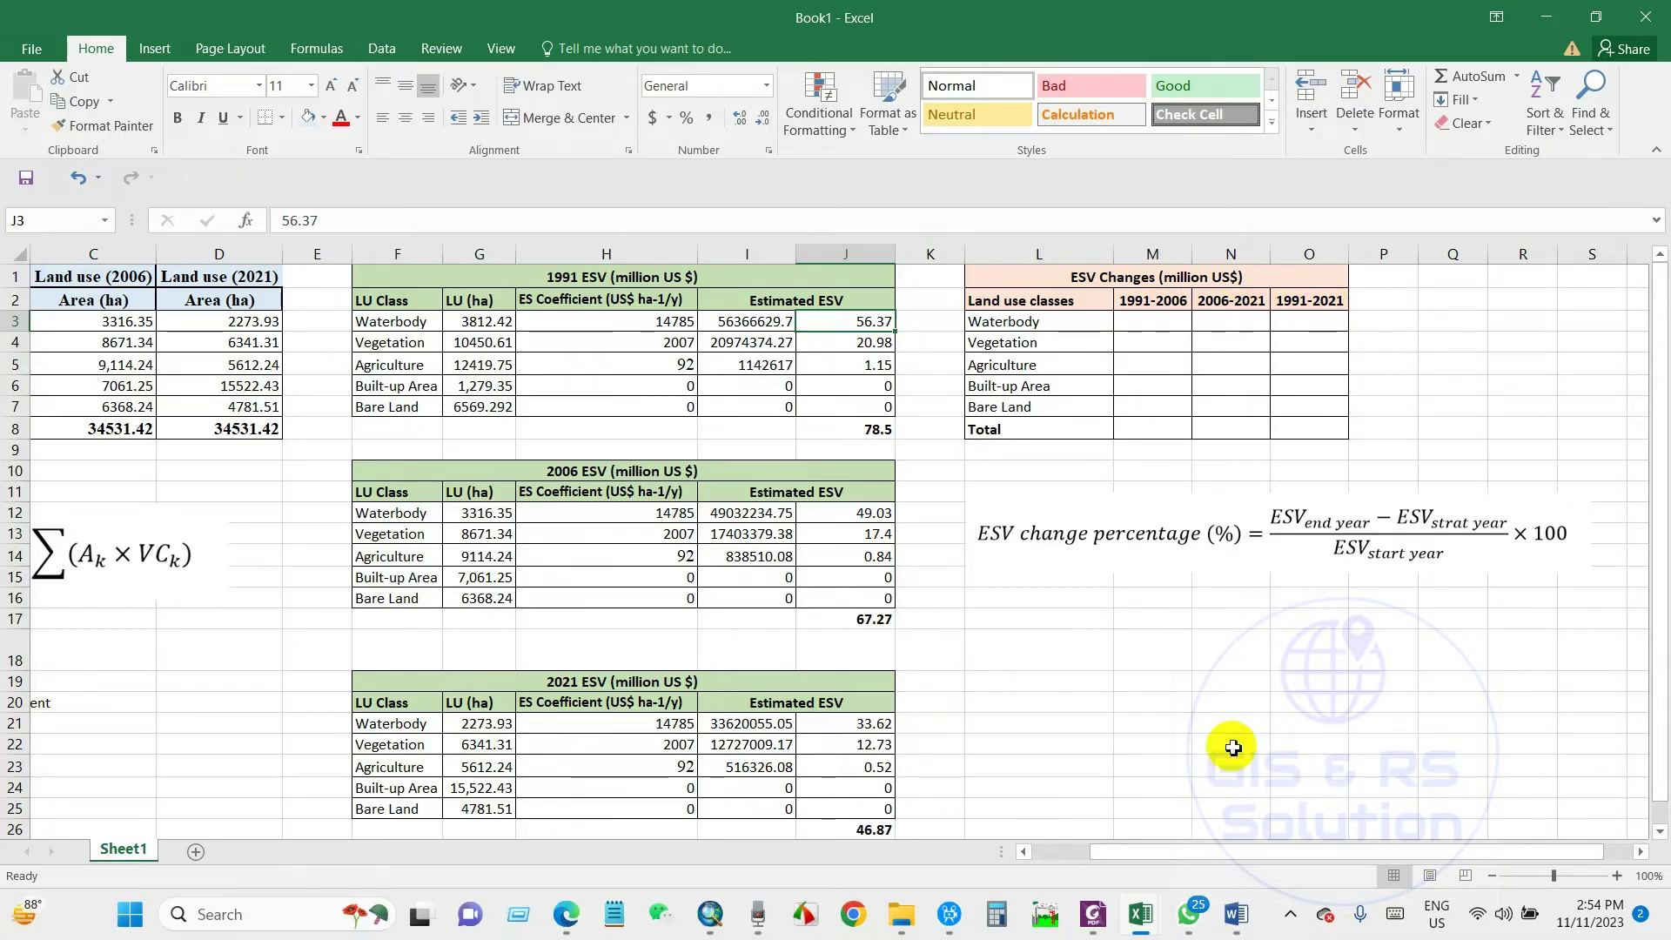
drag(1112, 853, 1147, 855)
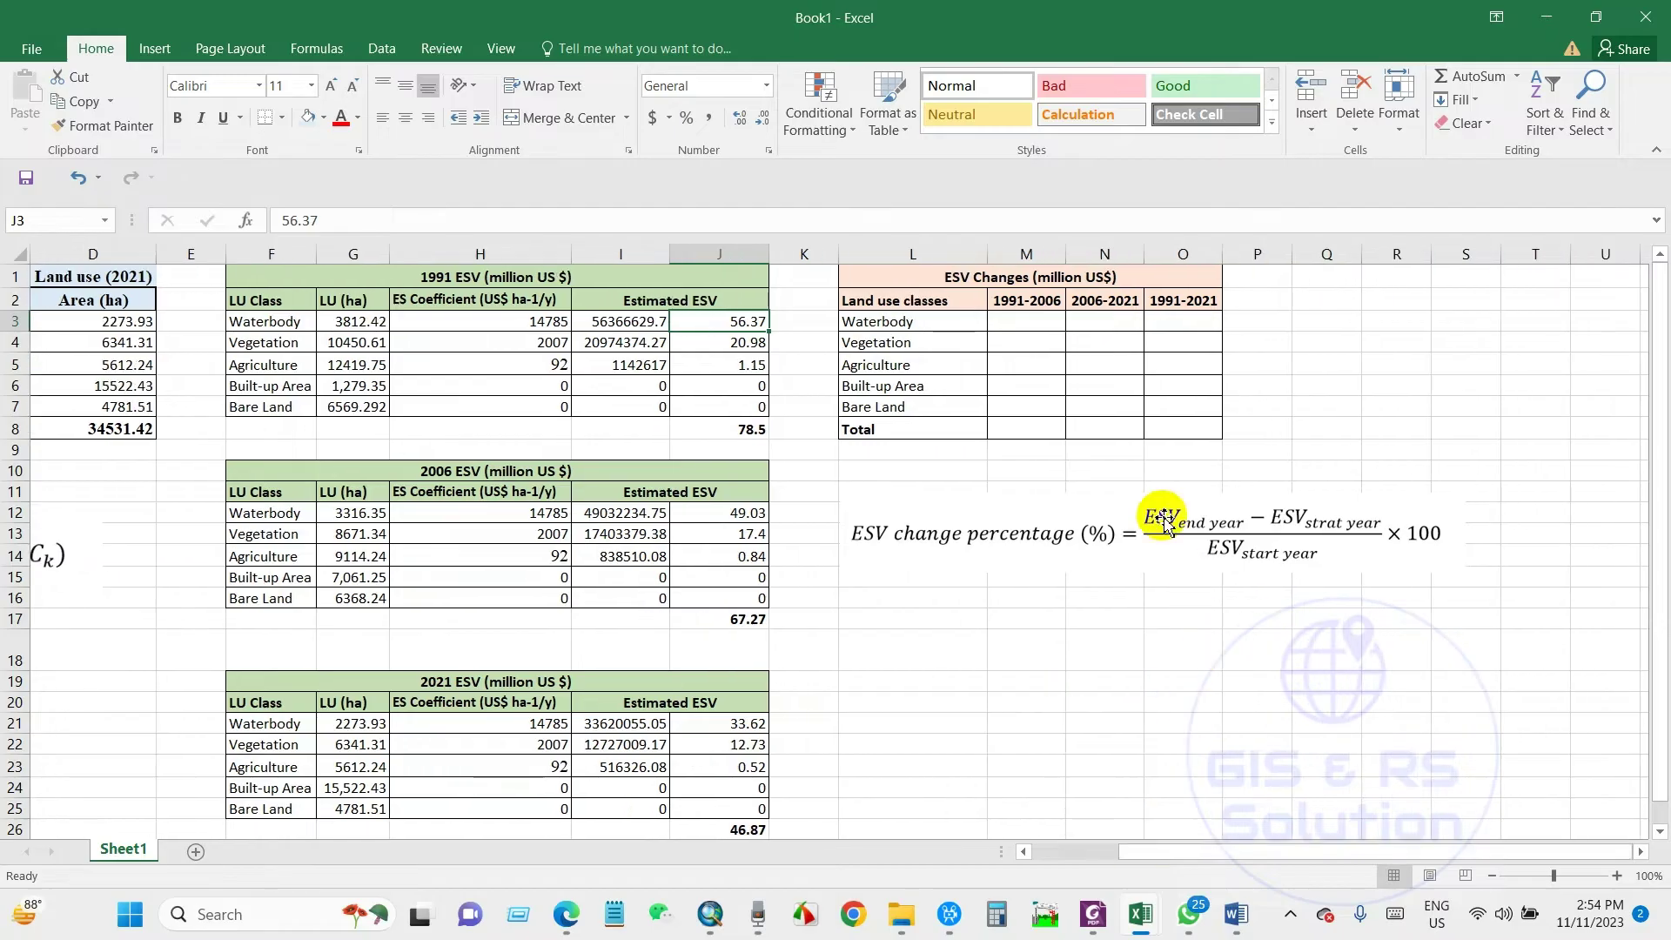
drag(1136, 855, 1110, 857)
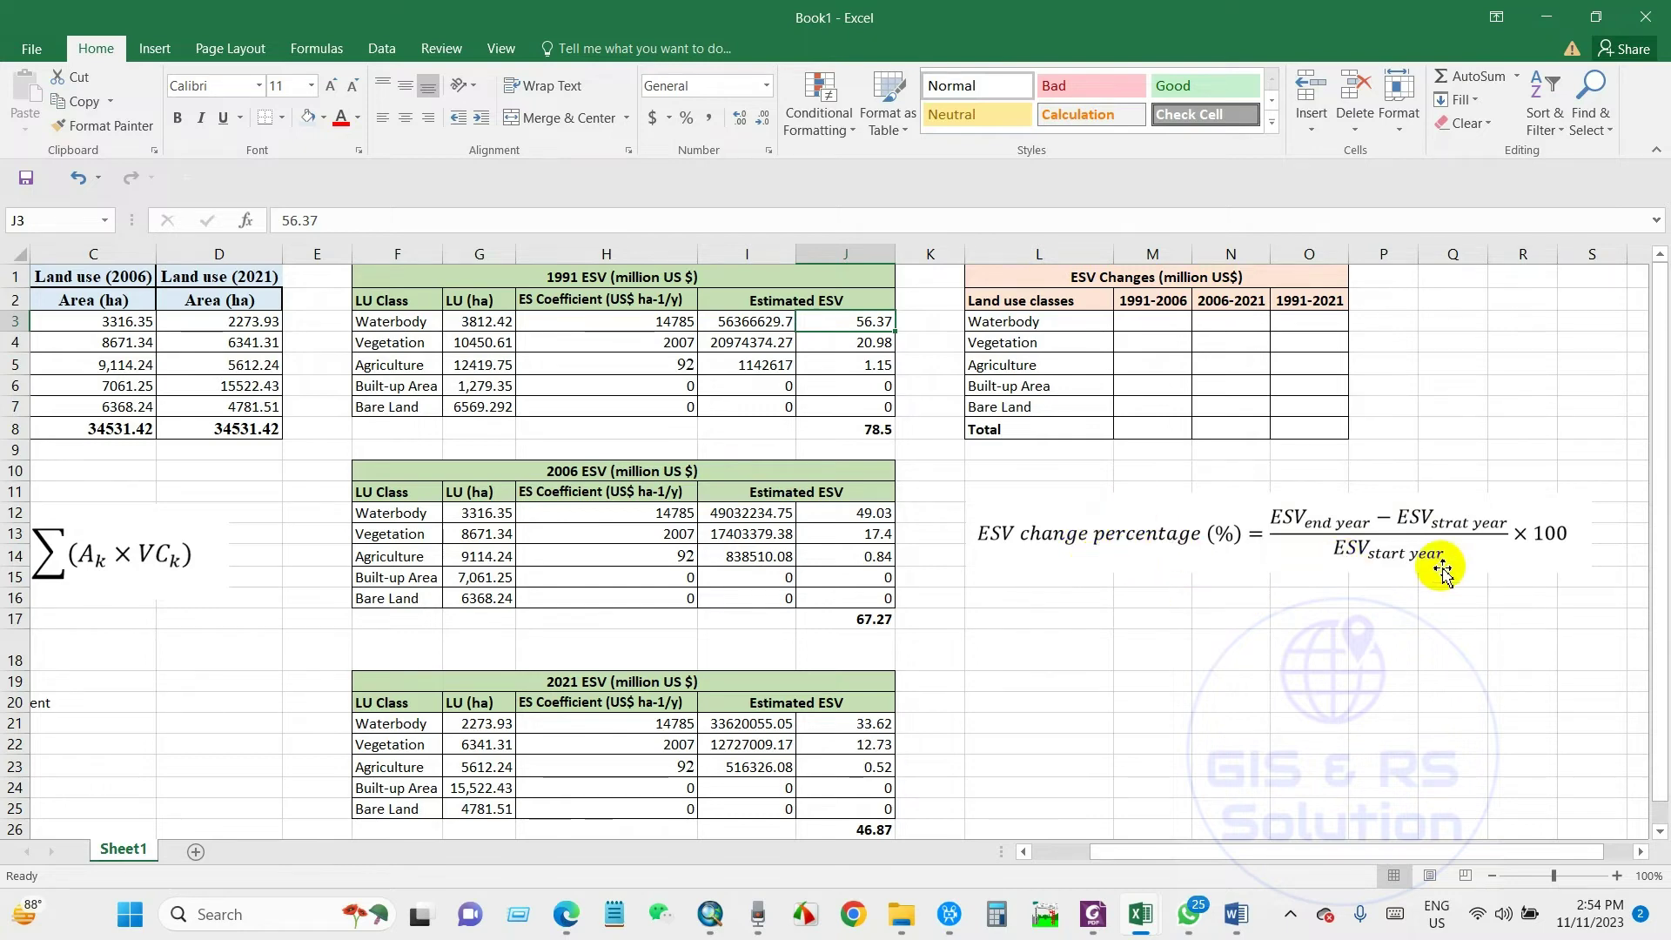
drag(1146, 851, 1131, 505)
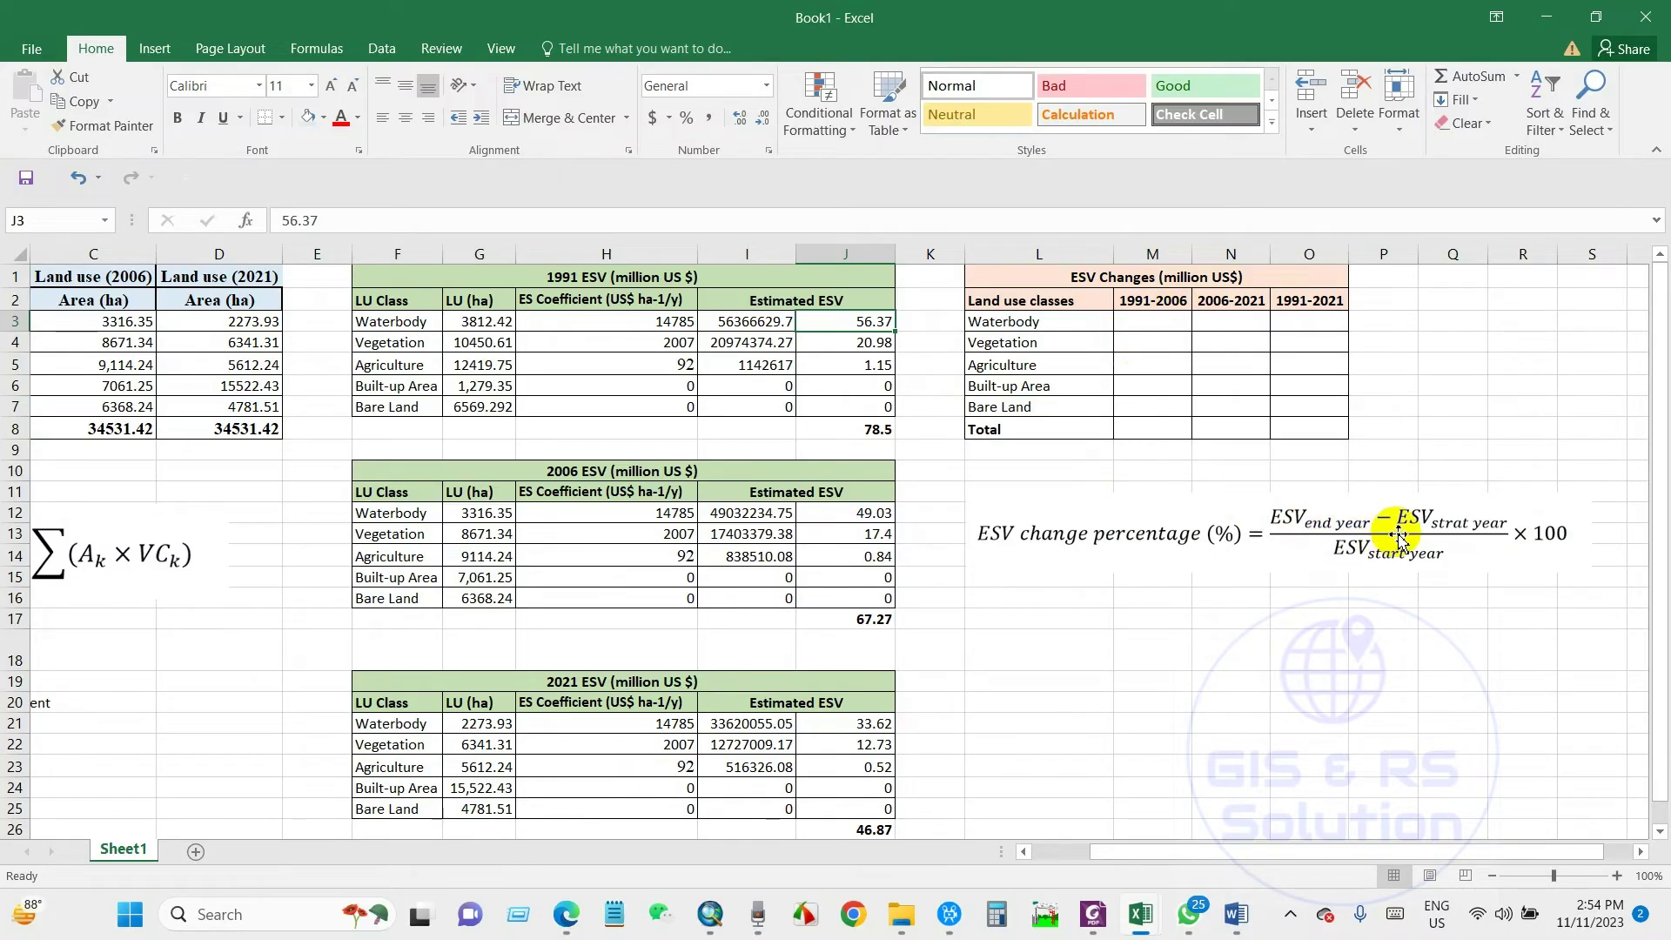
click(1139, 324)
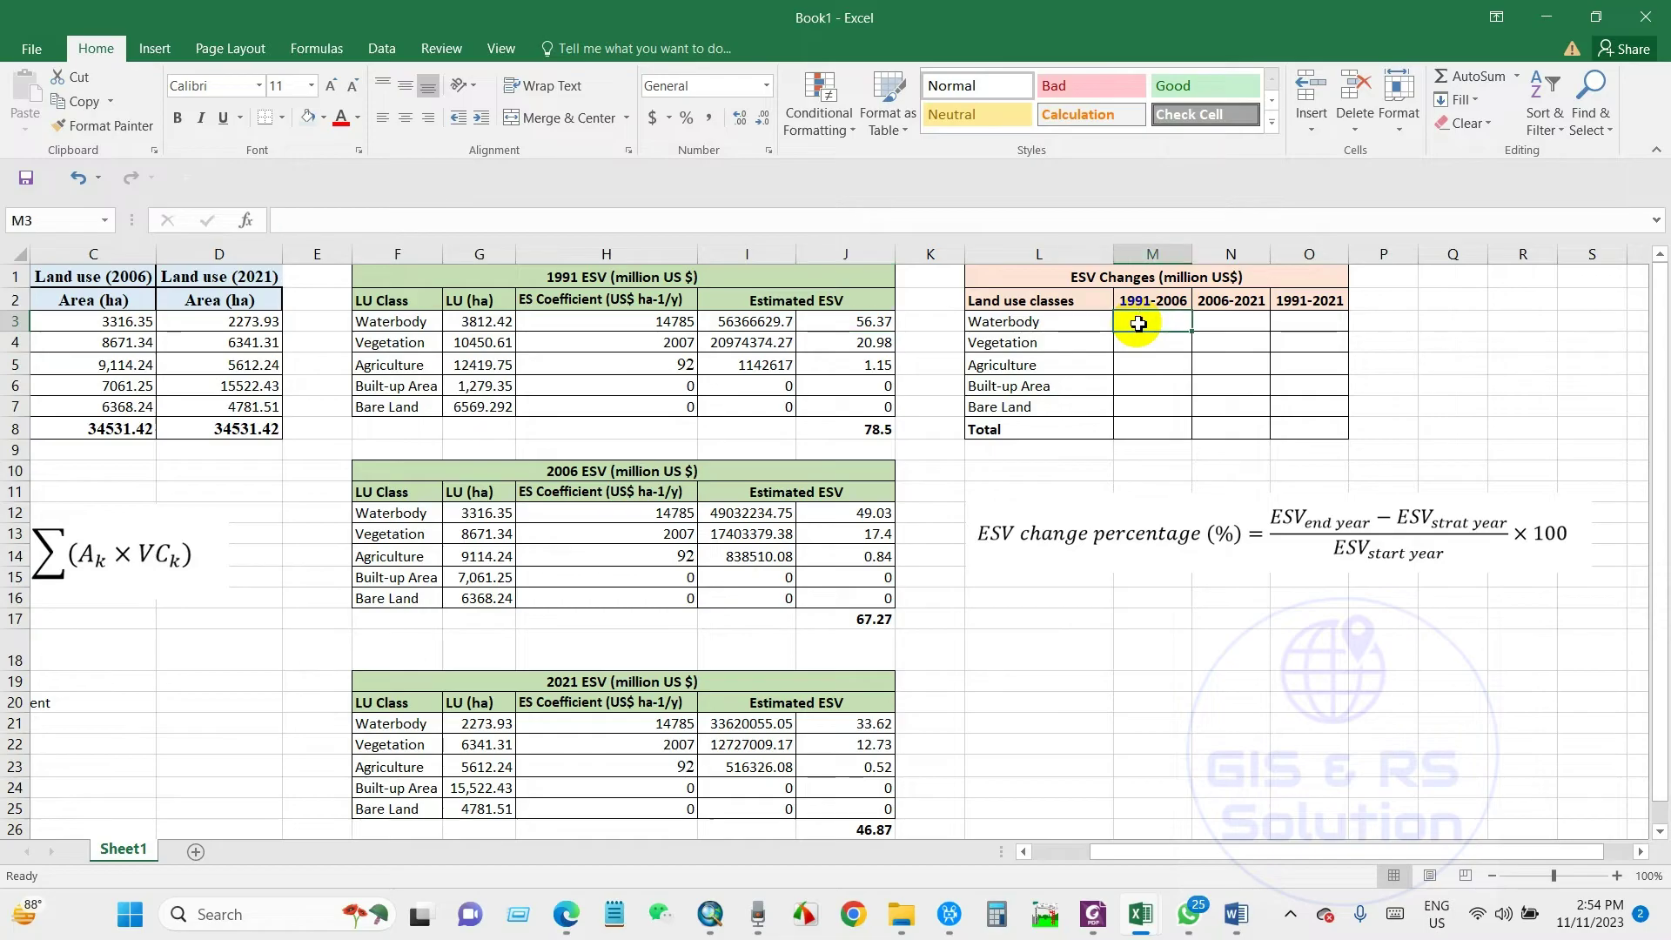
text(=)
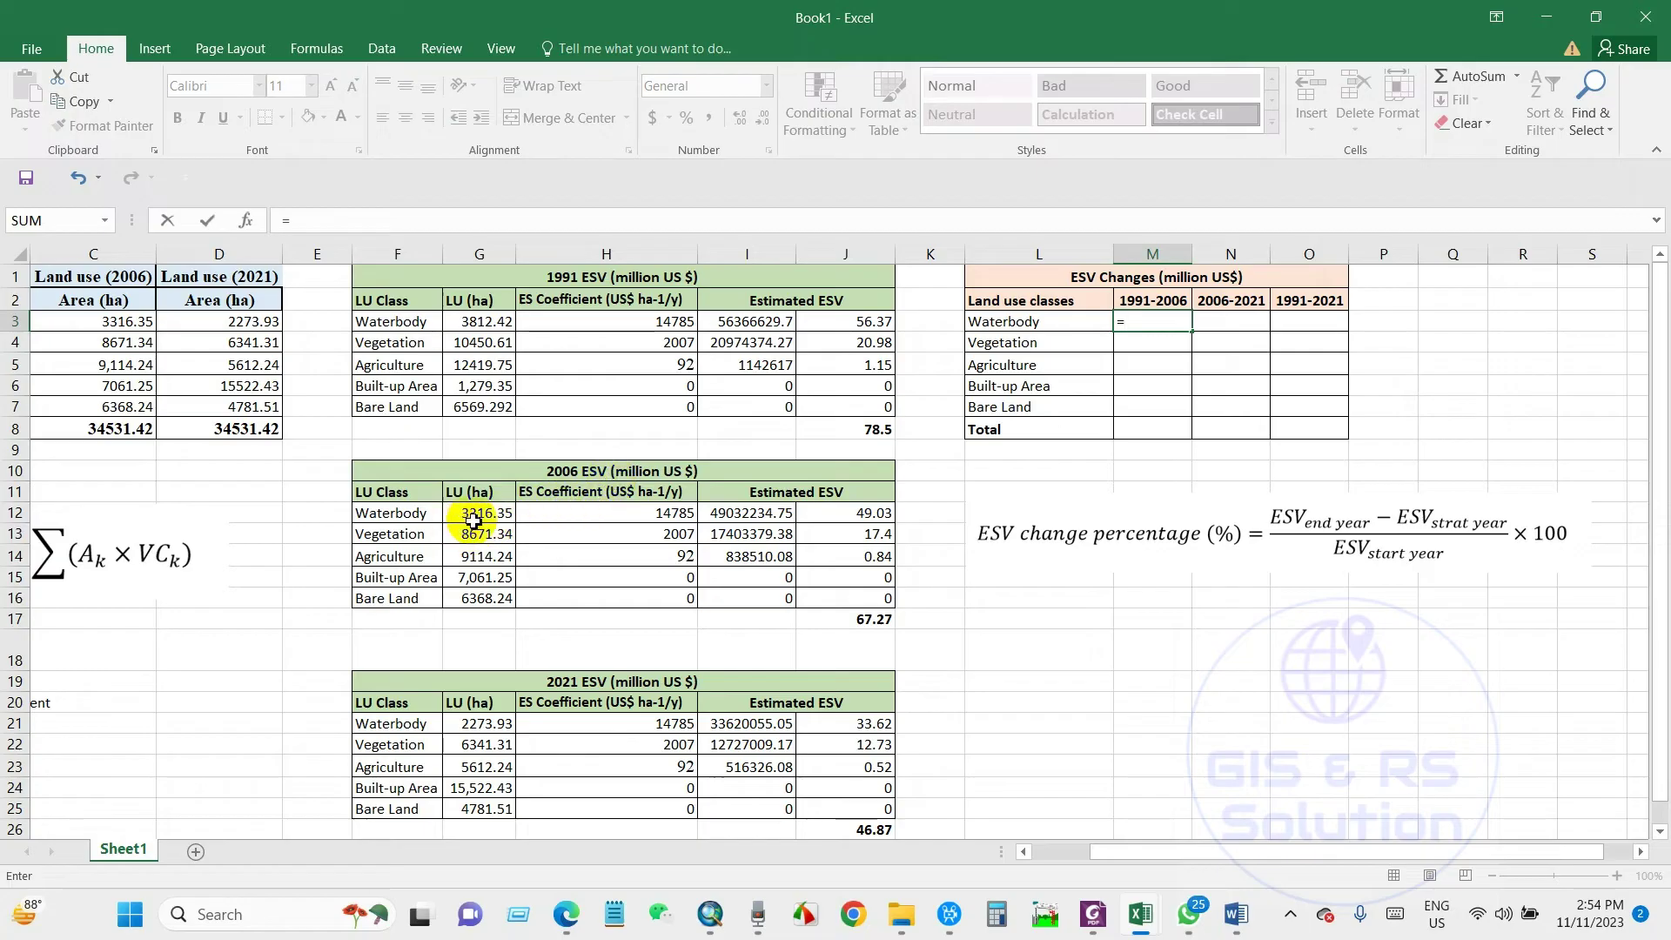
click(867, 518)
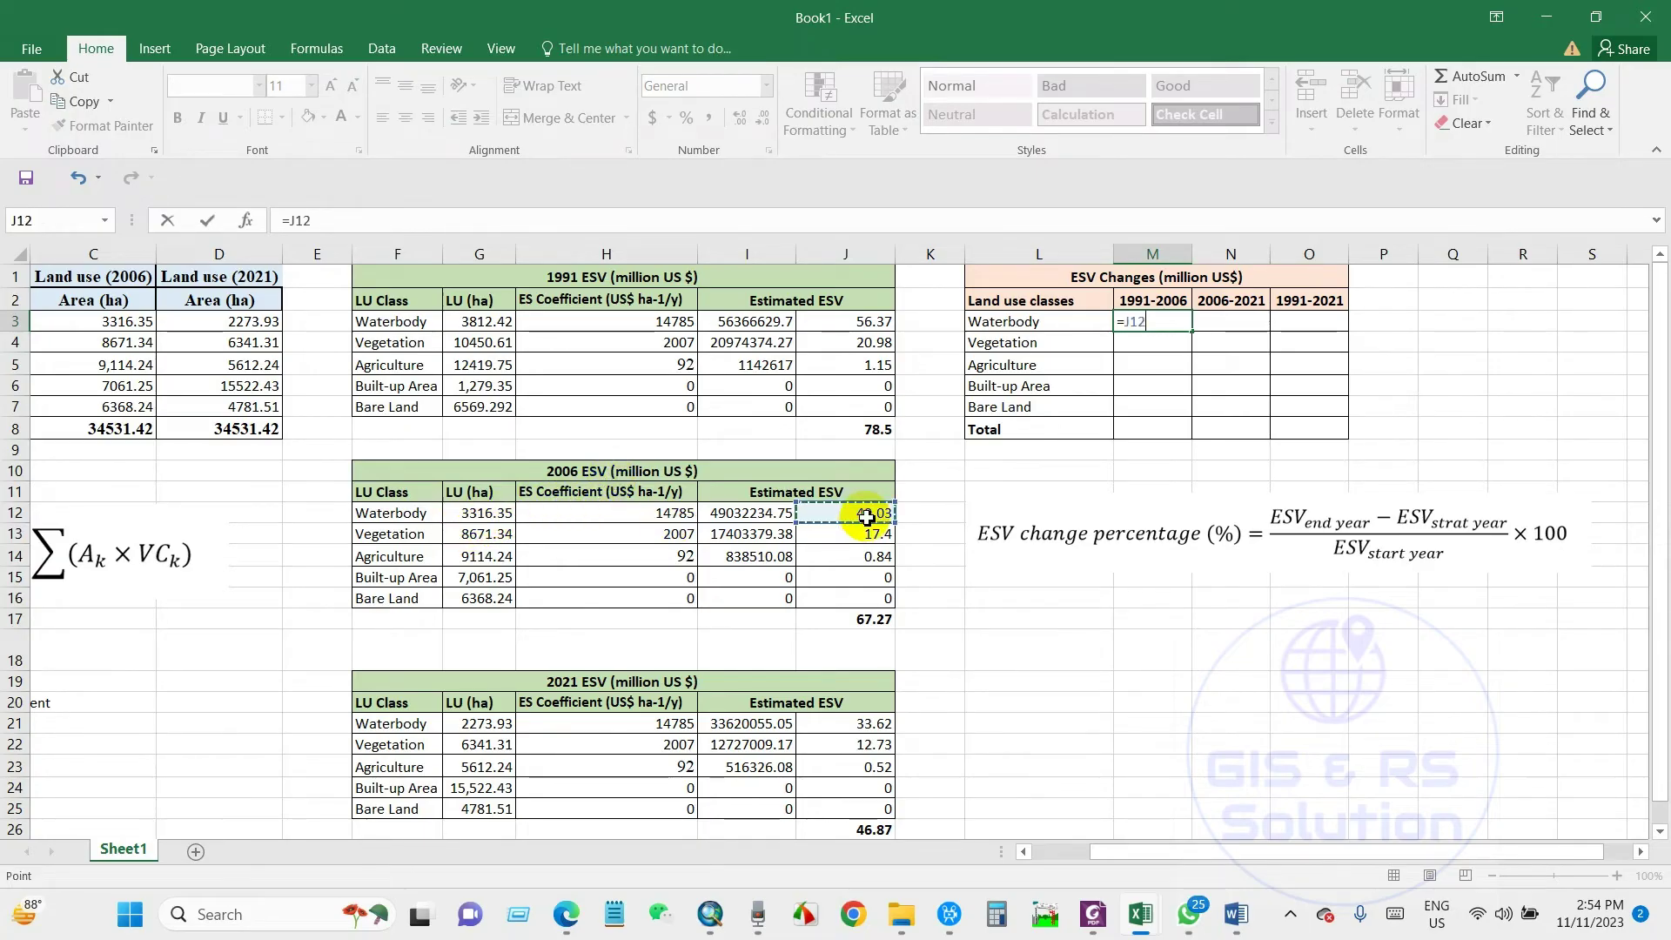
text(-)
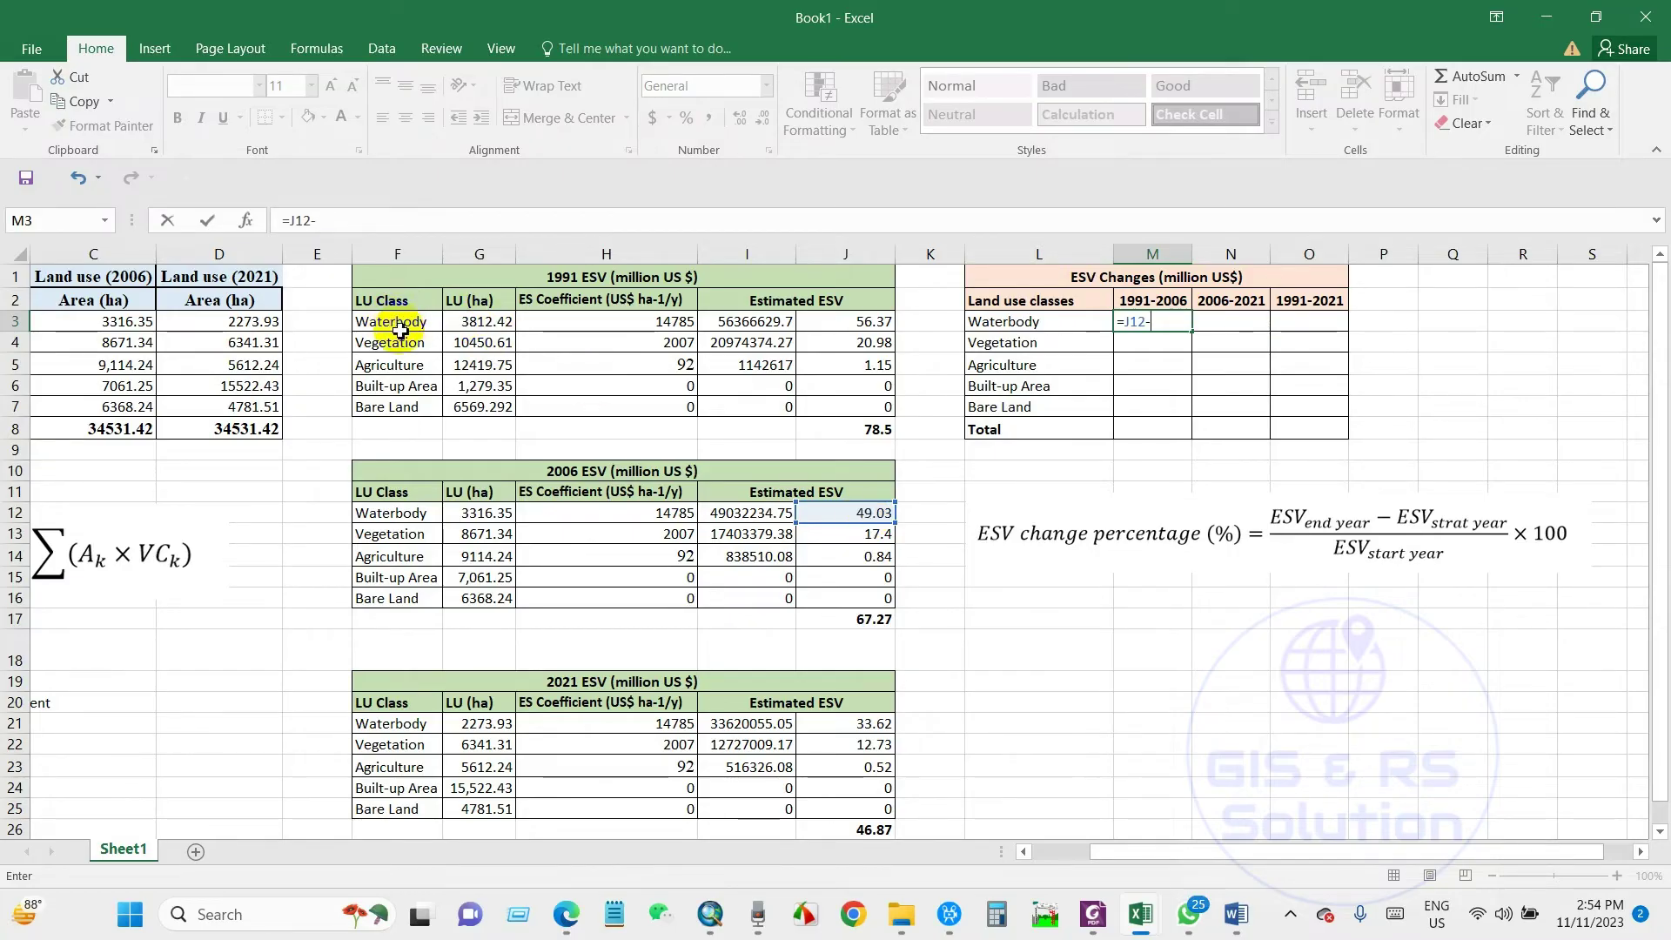
click(862, 322)
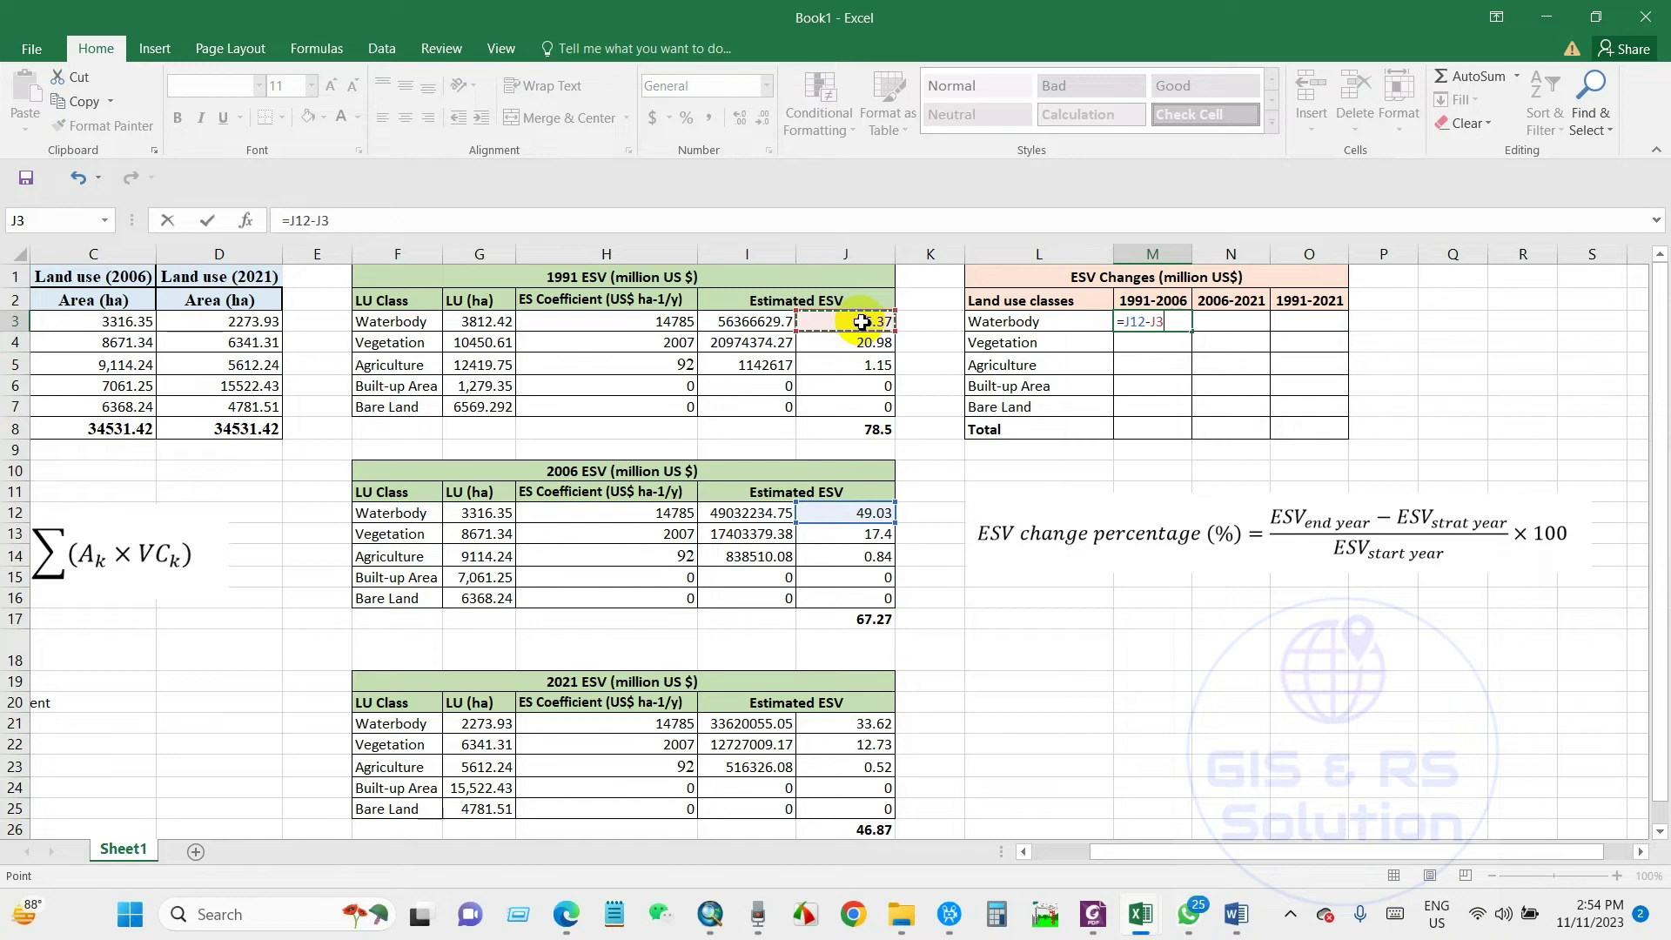
key(Return)
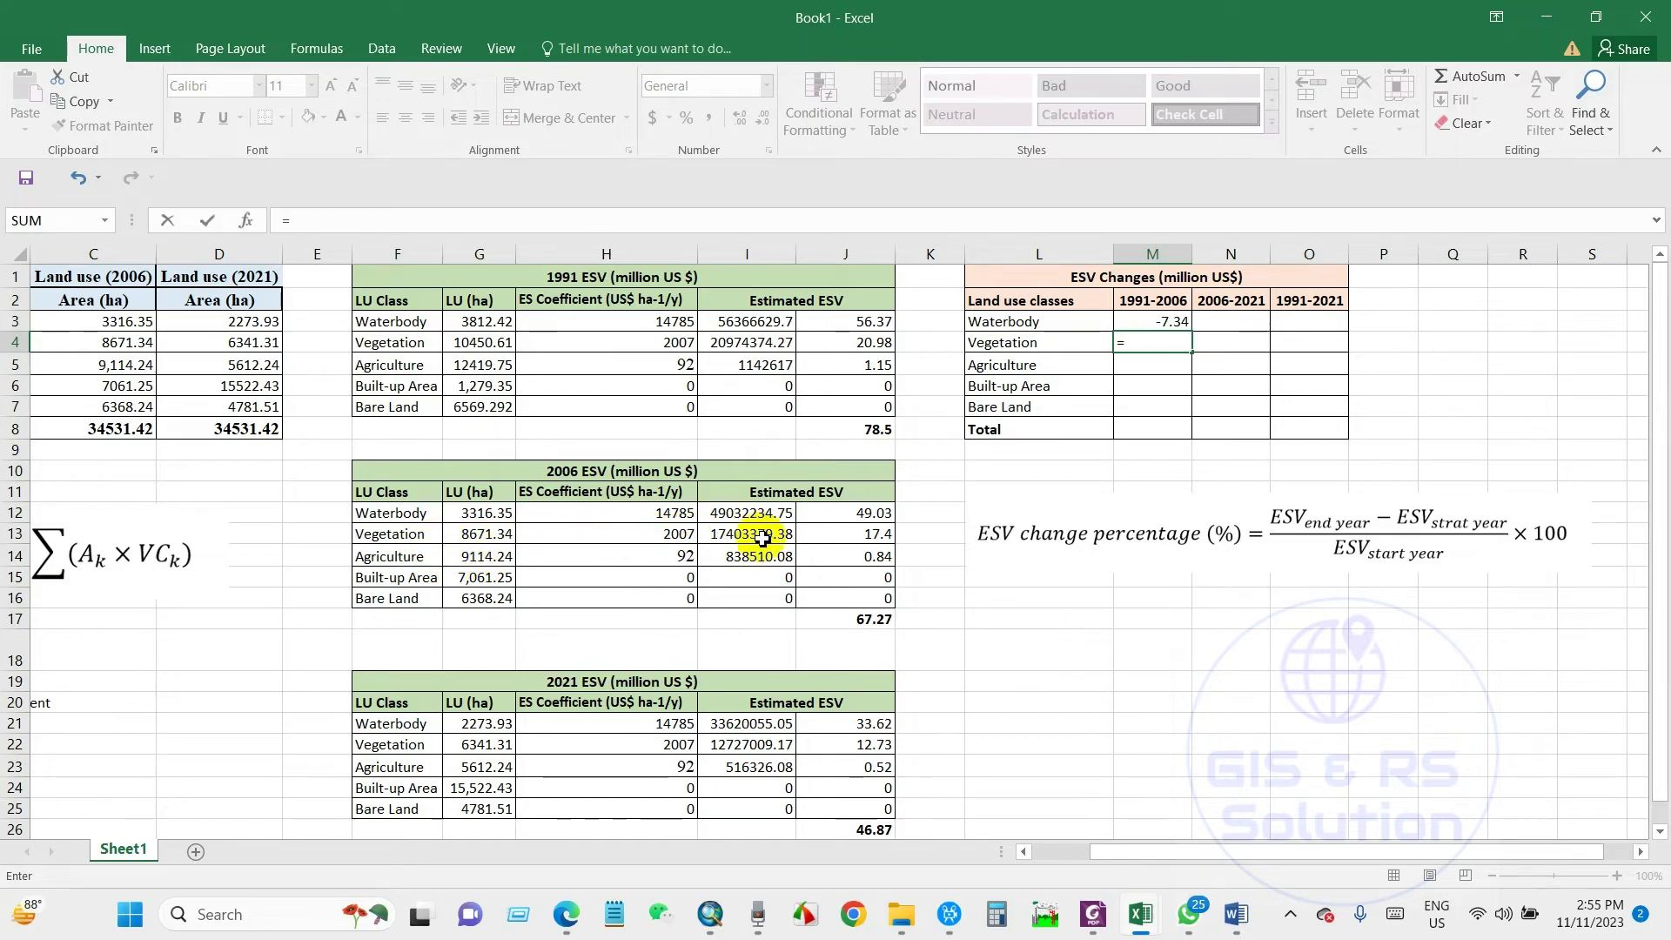
- Calculate the 1991-2006 vegetation ESV change in M4 with =J13-J4 and fill the change formulas down to M7
click(868, 537)
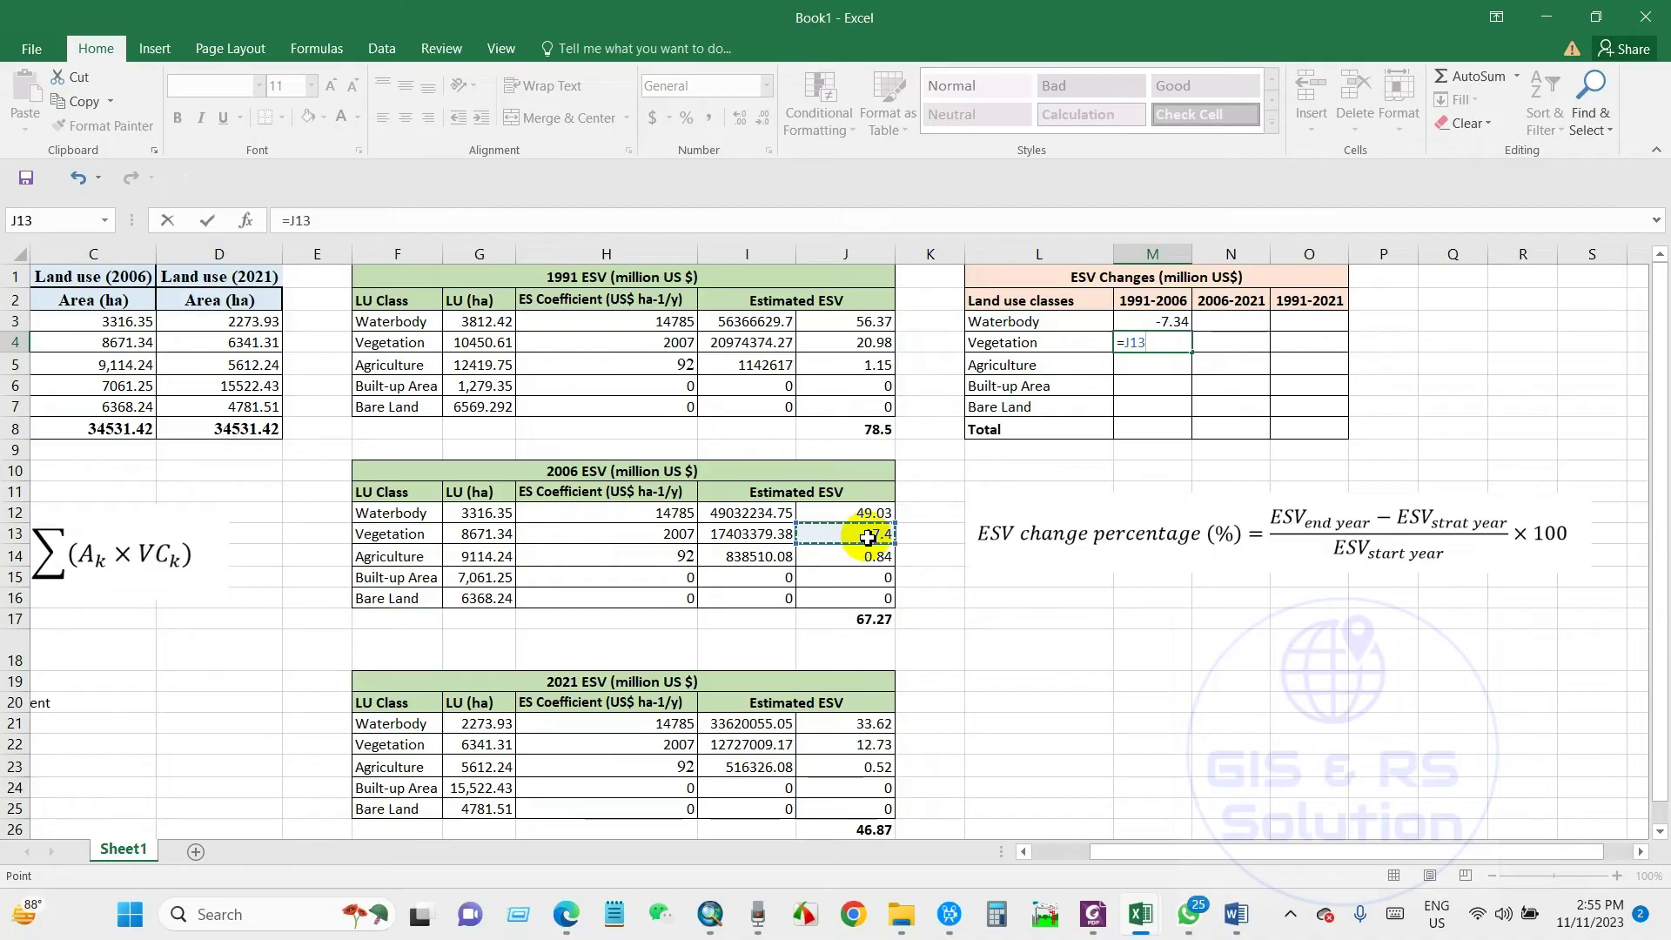
text(-)
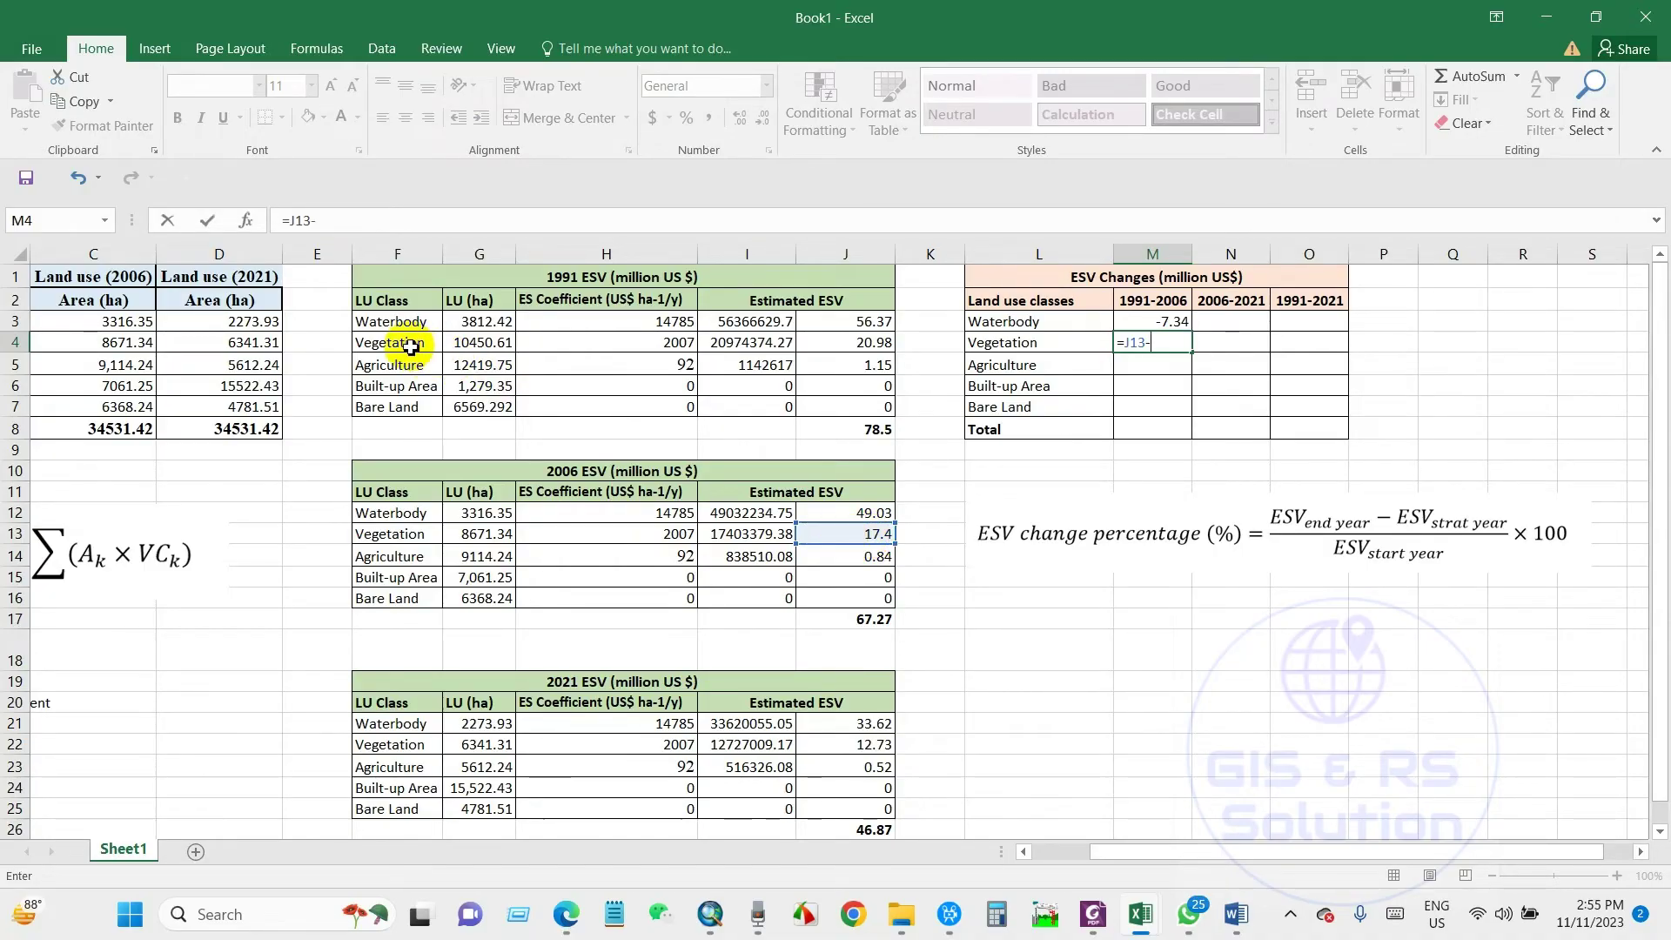
click(866, 345)
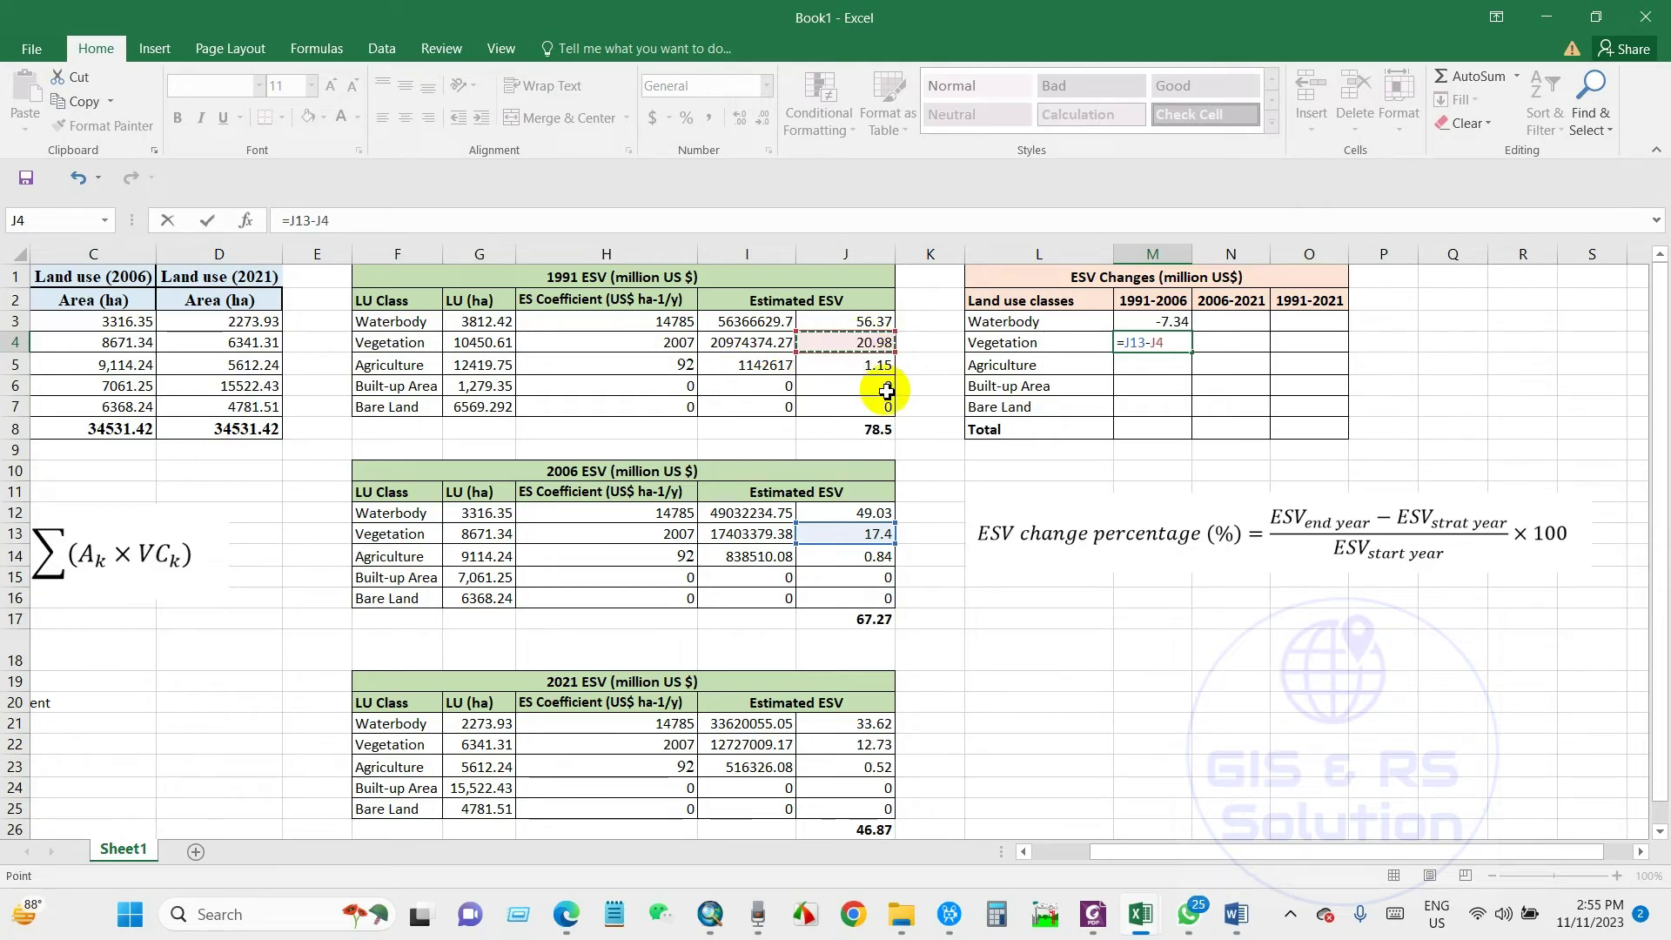
key(Return)
click(1163, 328)
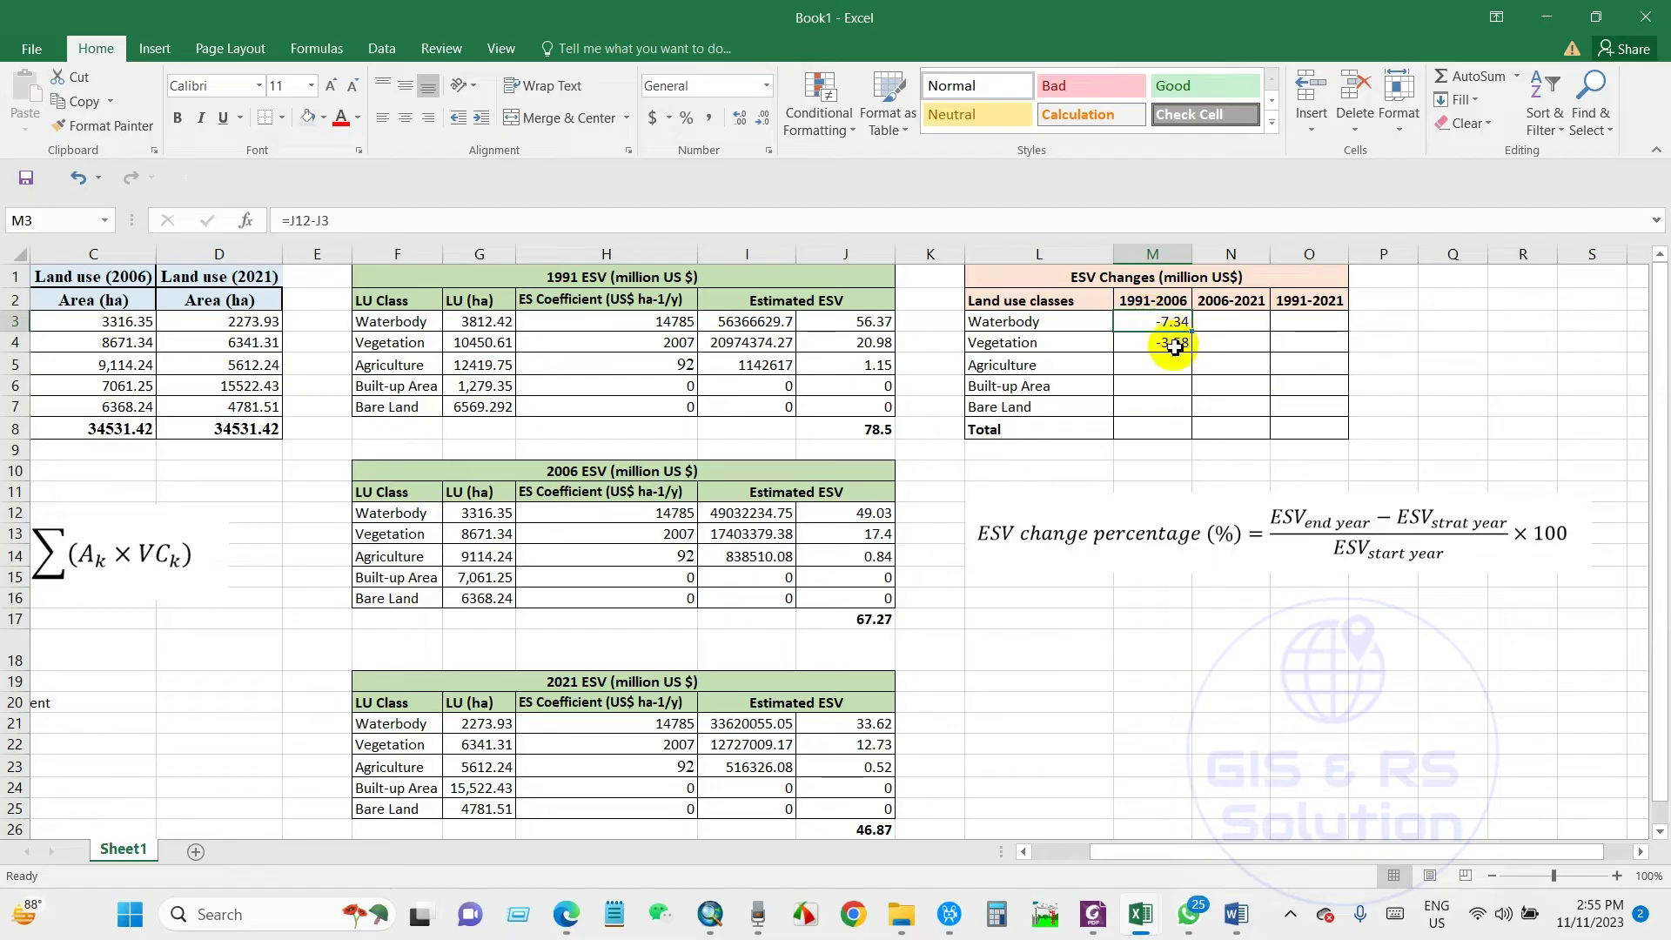
click(1167, 364)
drag(1171, 325, 1189, 411)
click(1156, 450)
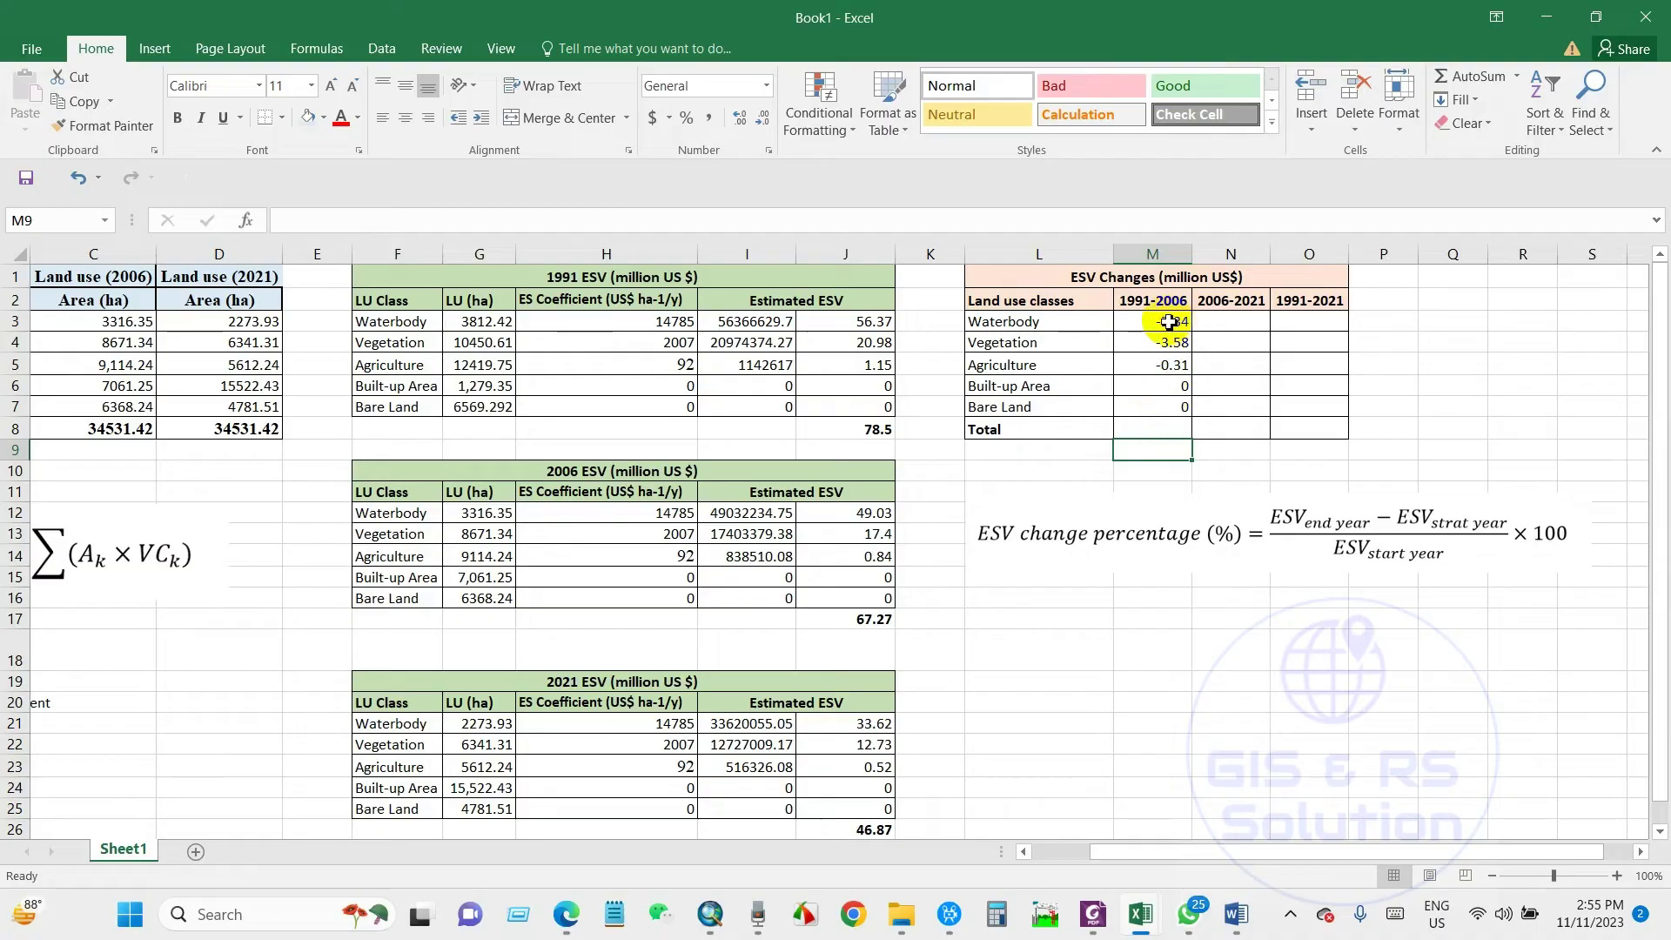
- Total the 1991-2006 ESV changes in M8 with =SUM(M3:M7)
click(1165, 433)
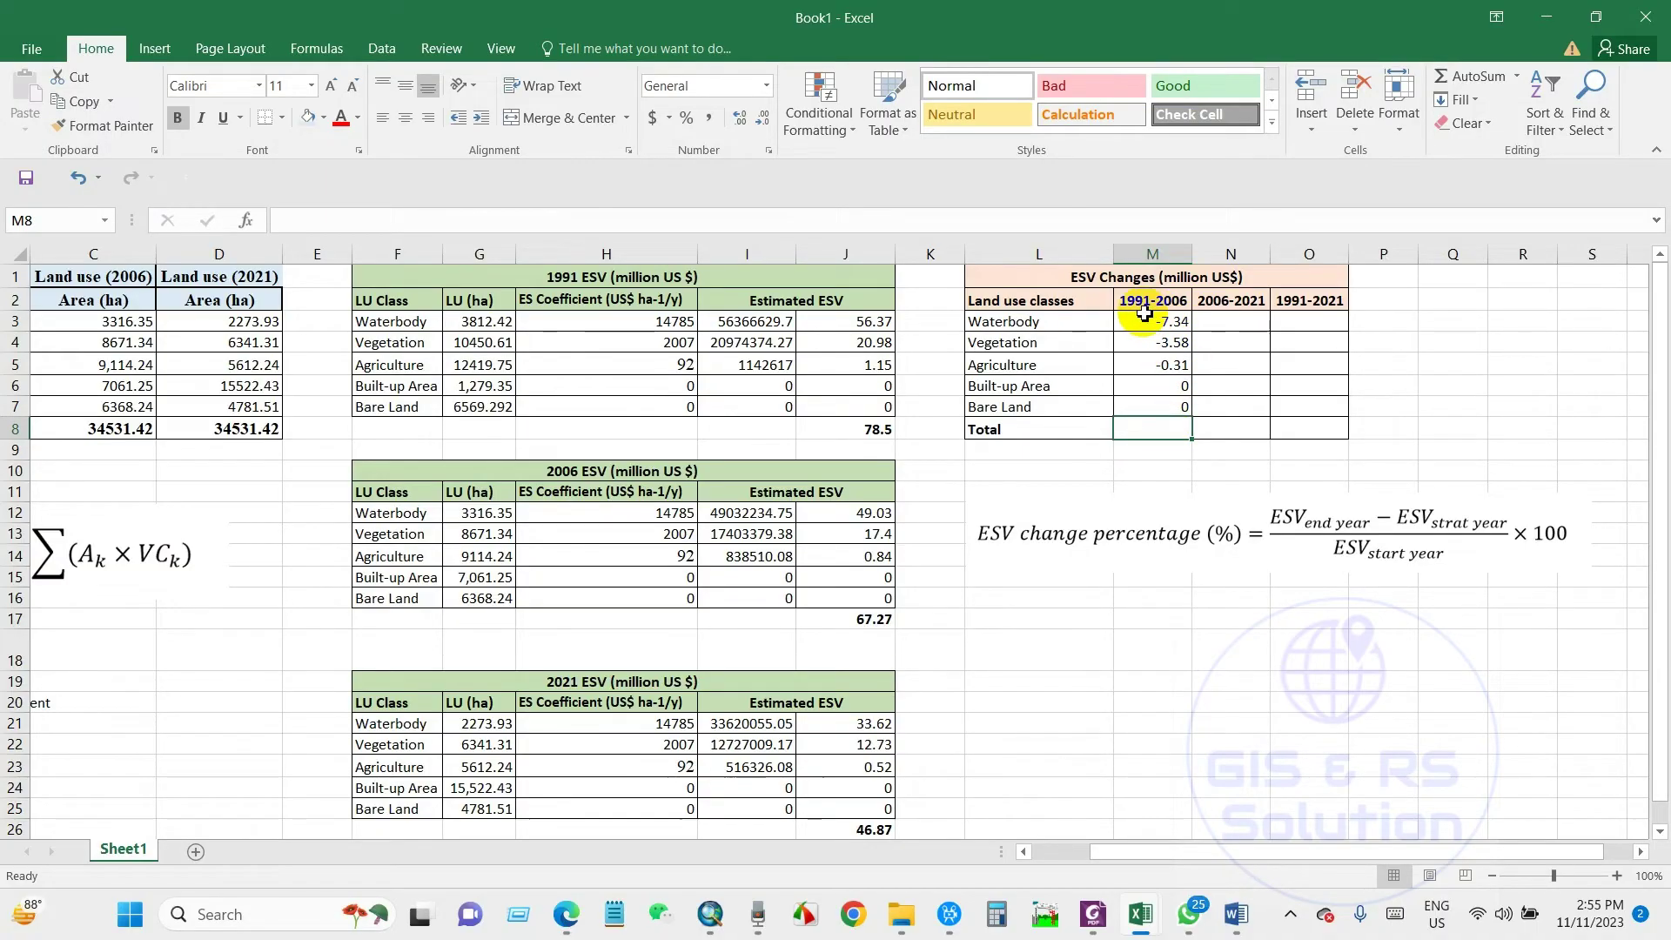
click(1516, 76)
click(1399, 286)
key(alt+equal)
key(Return)
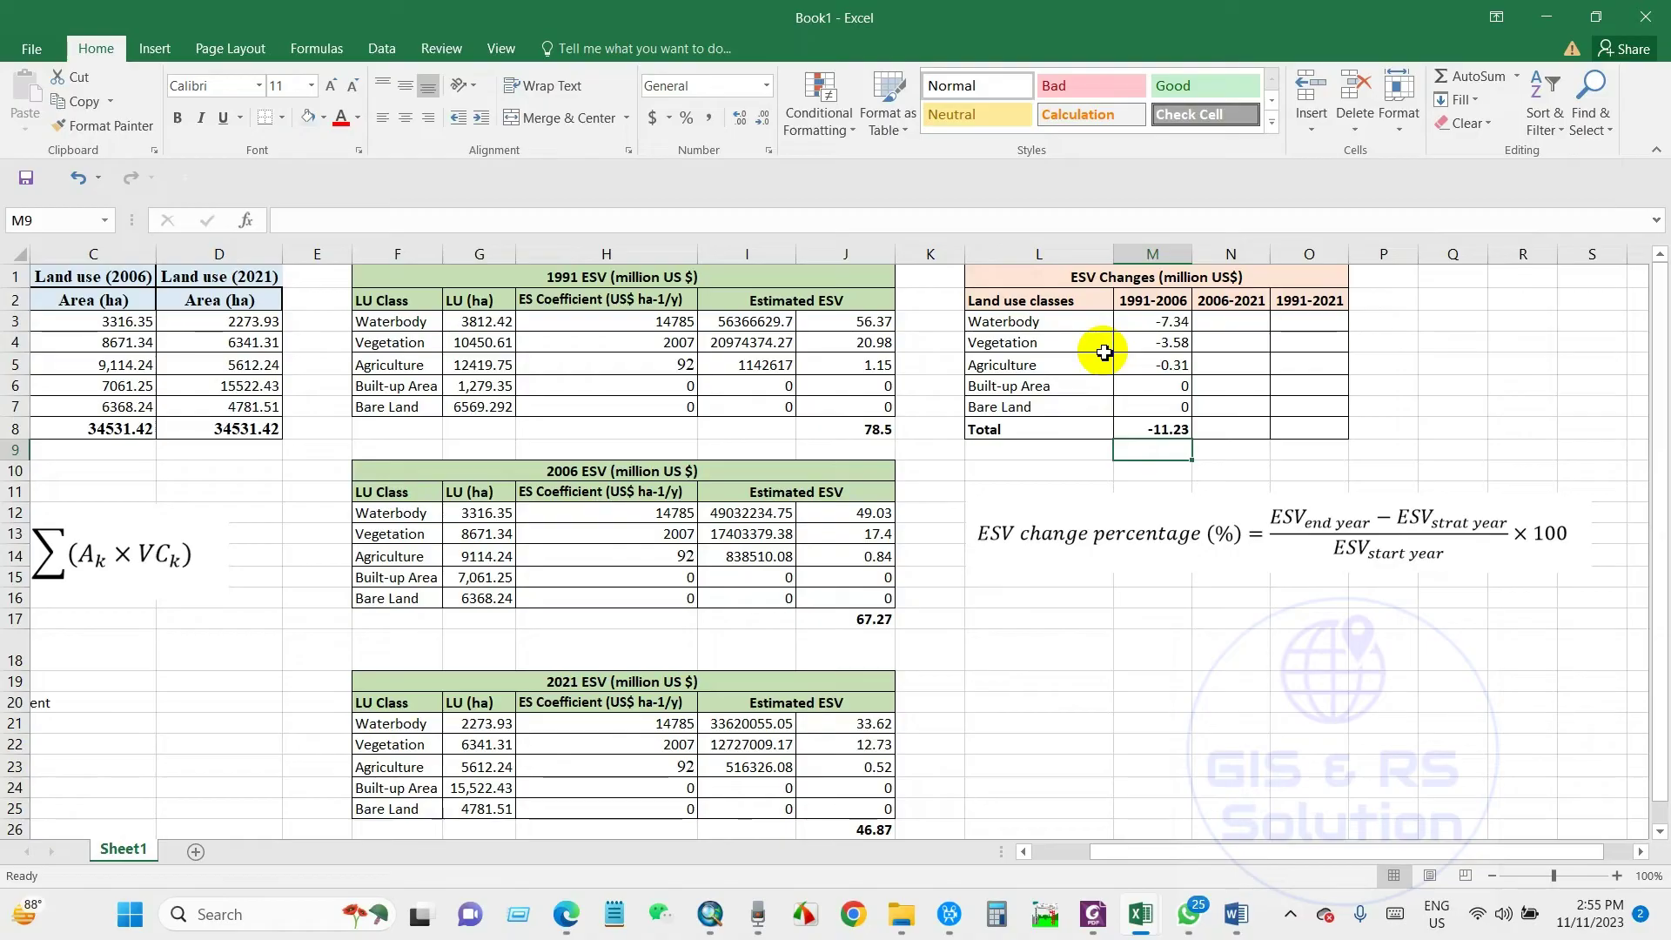
click(1172, 436)
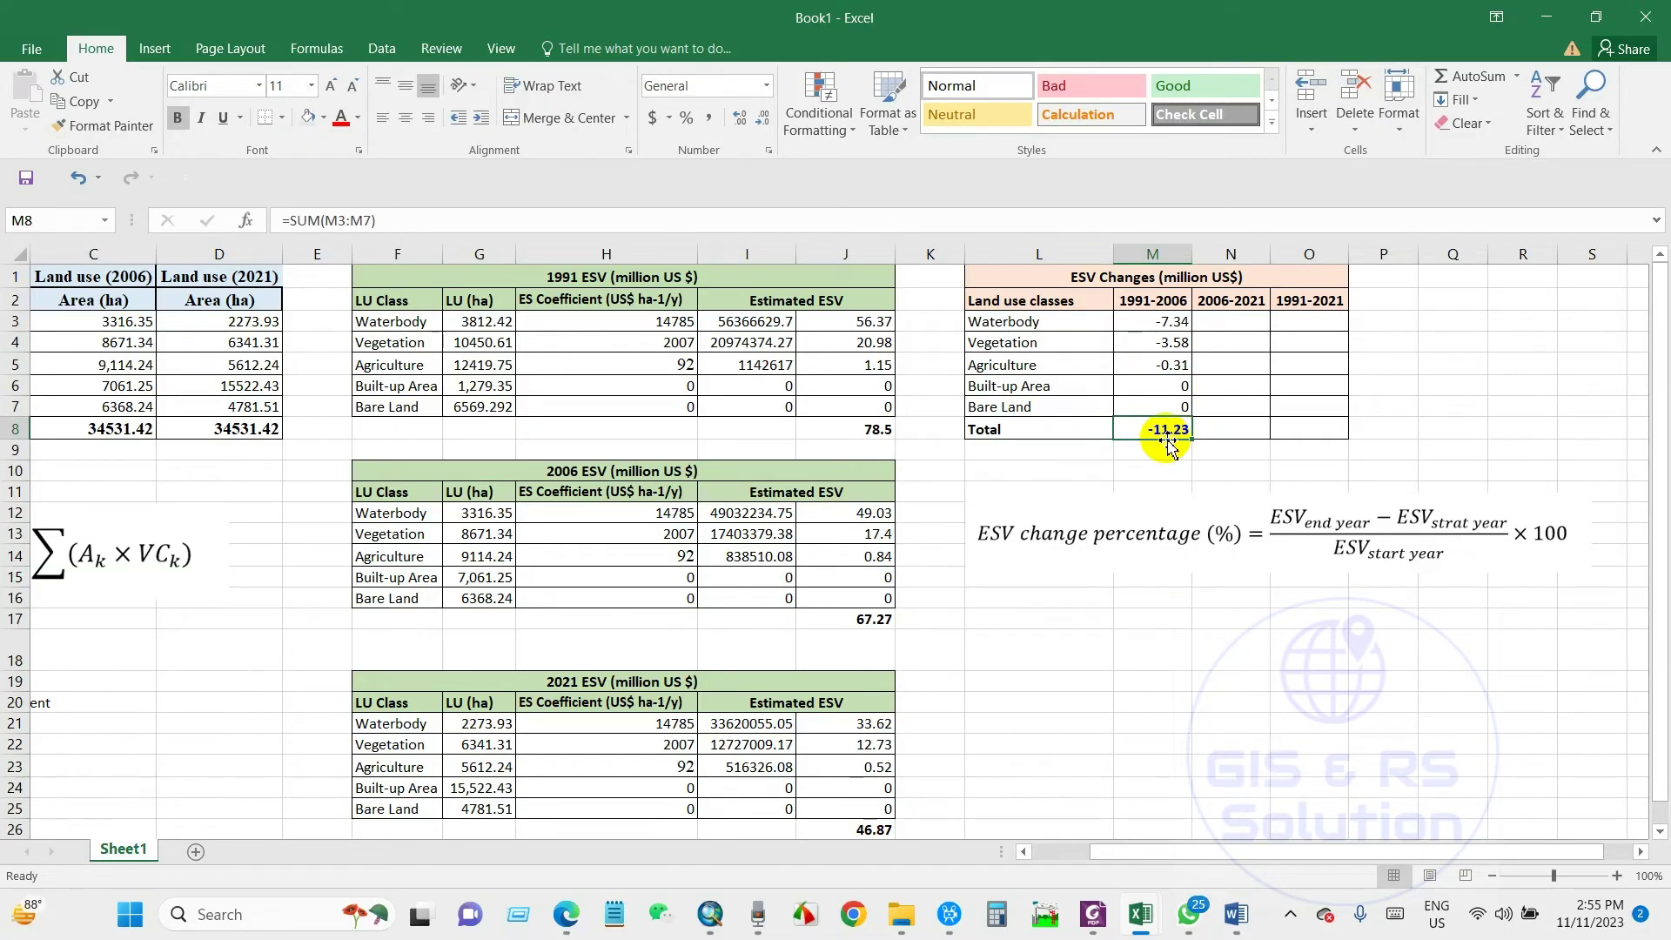
- Calculate the 2006-2021 waterbody ESV change in N3 with =J21-J12
click(1232, 325)
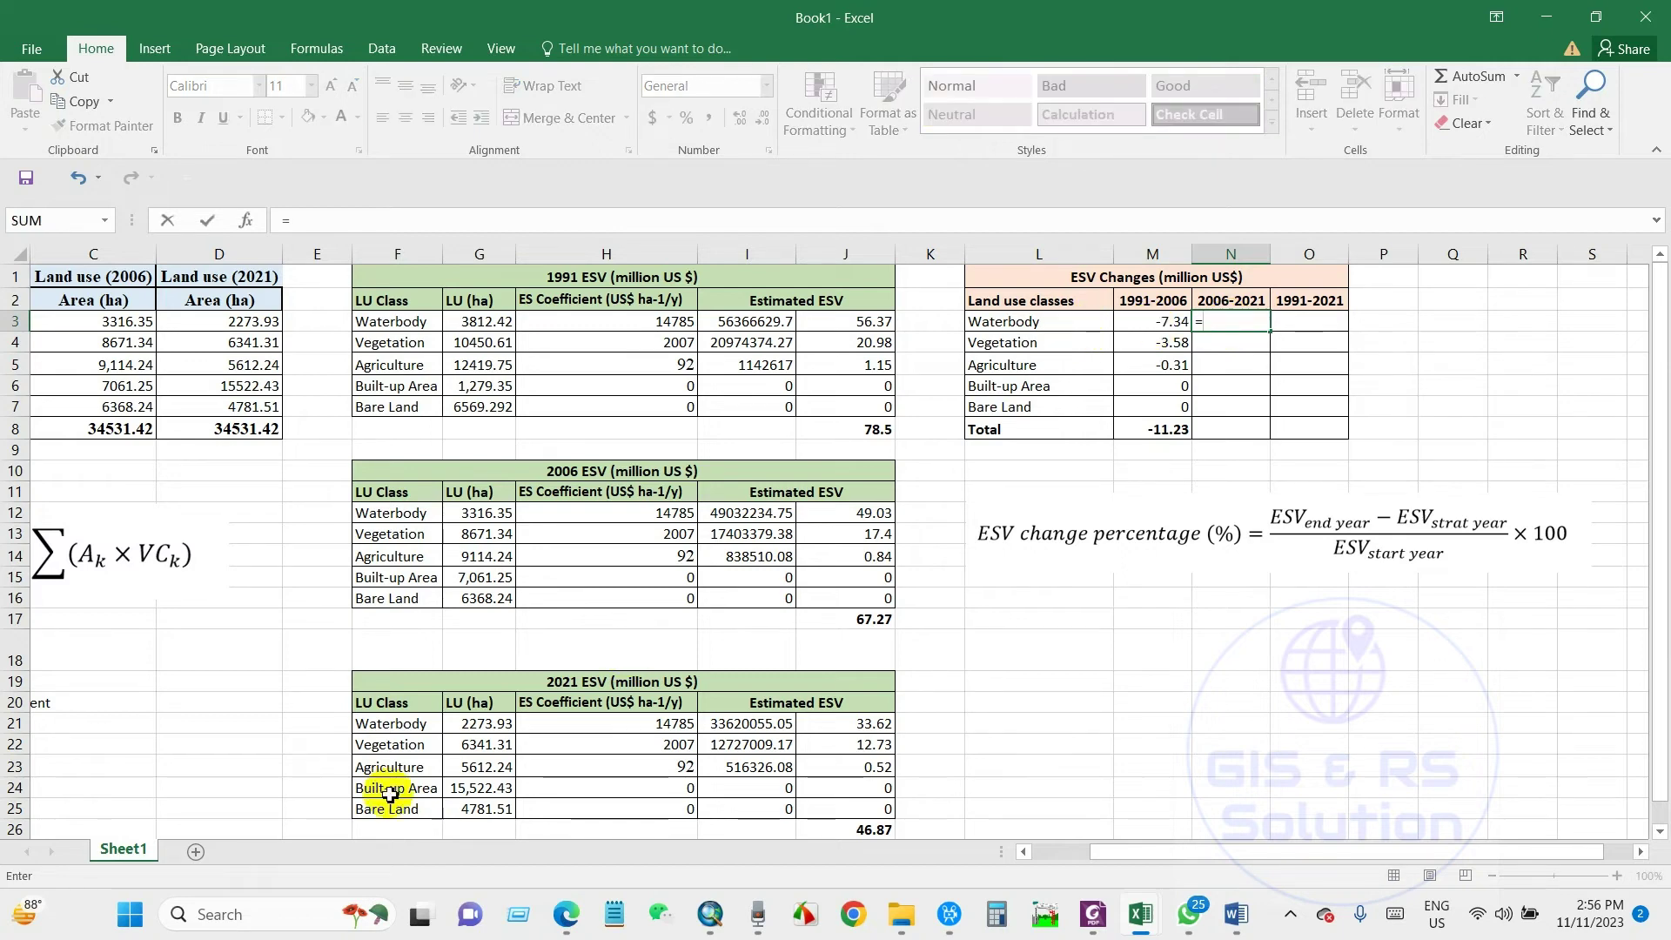
click(857, 727)
text(-)
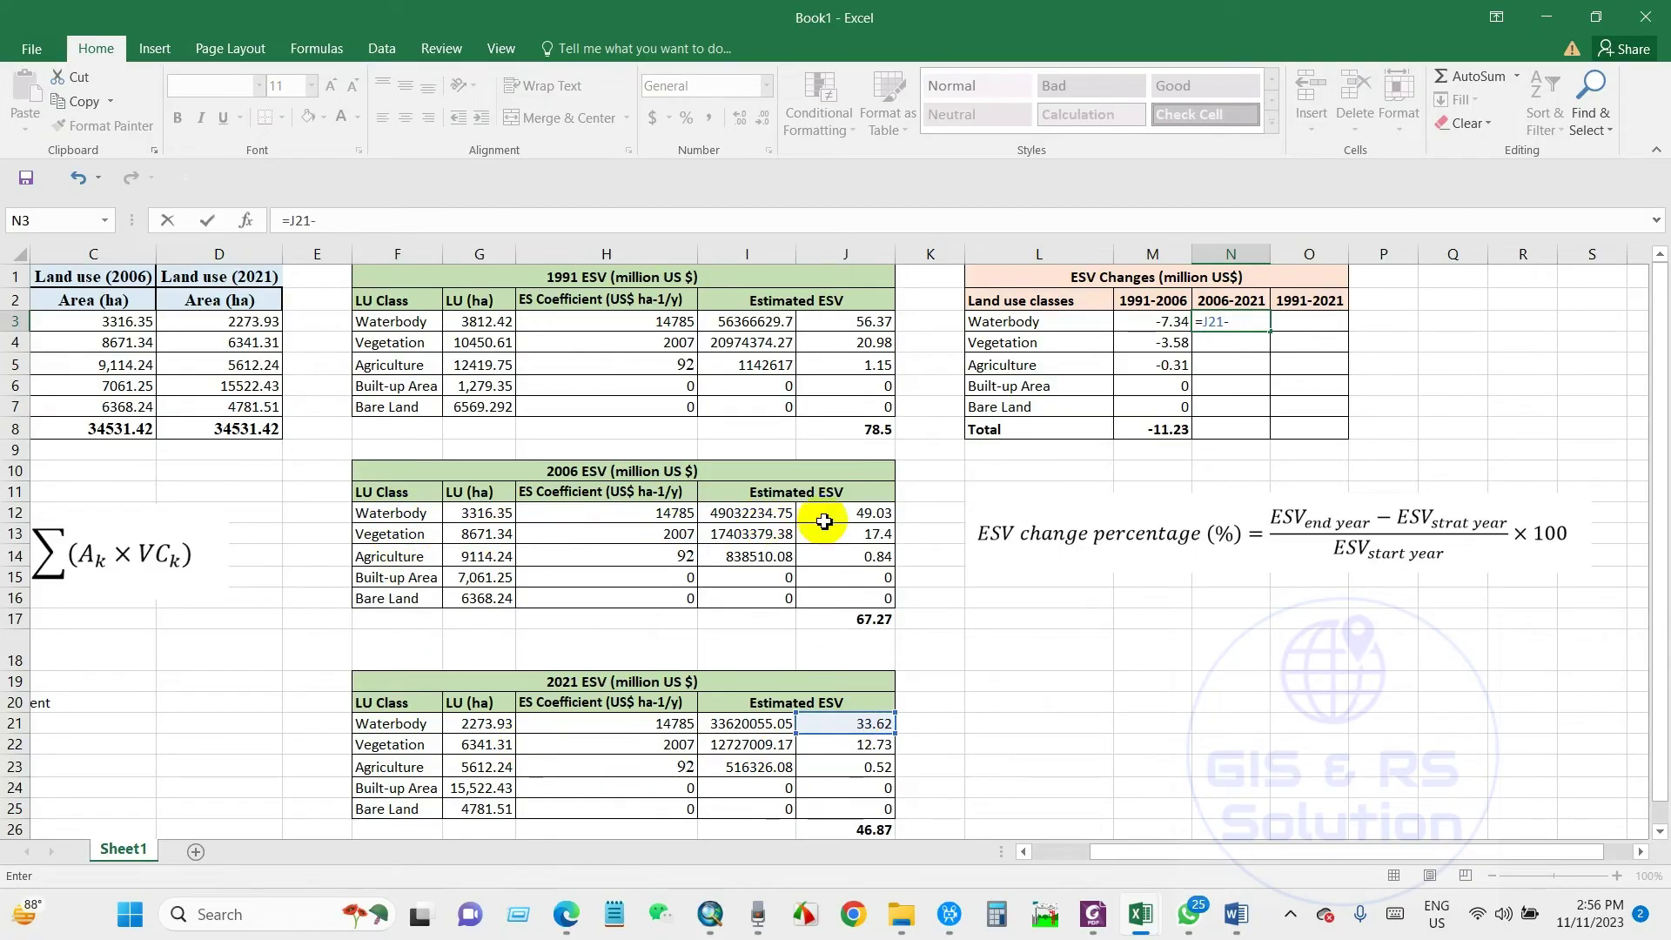
click(850, 517)
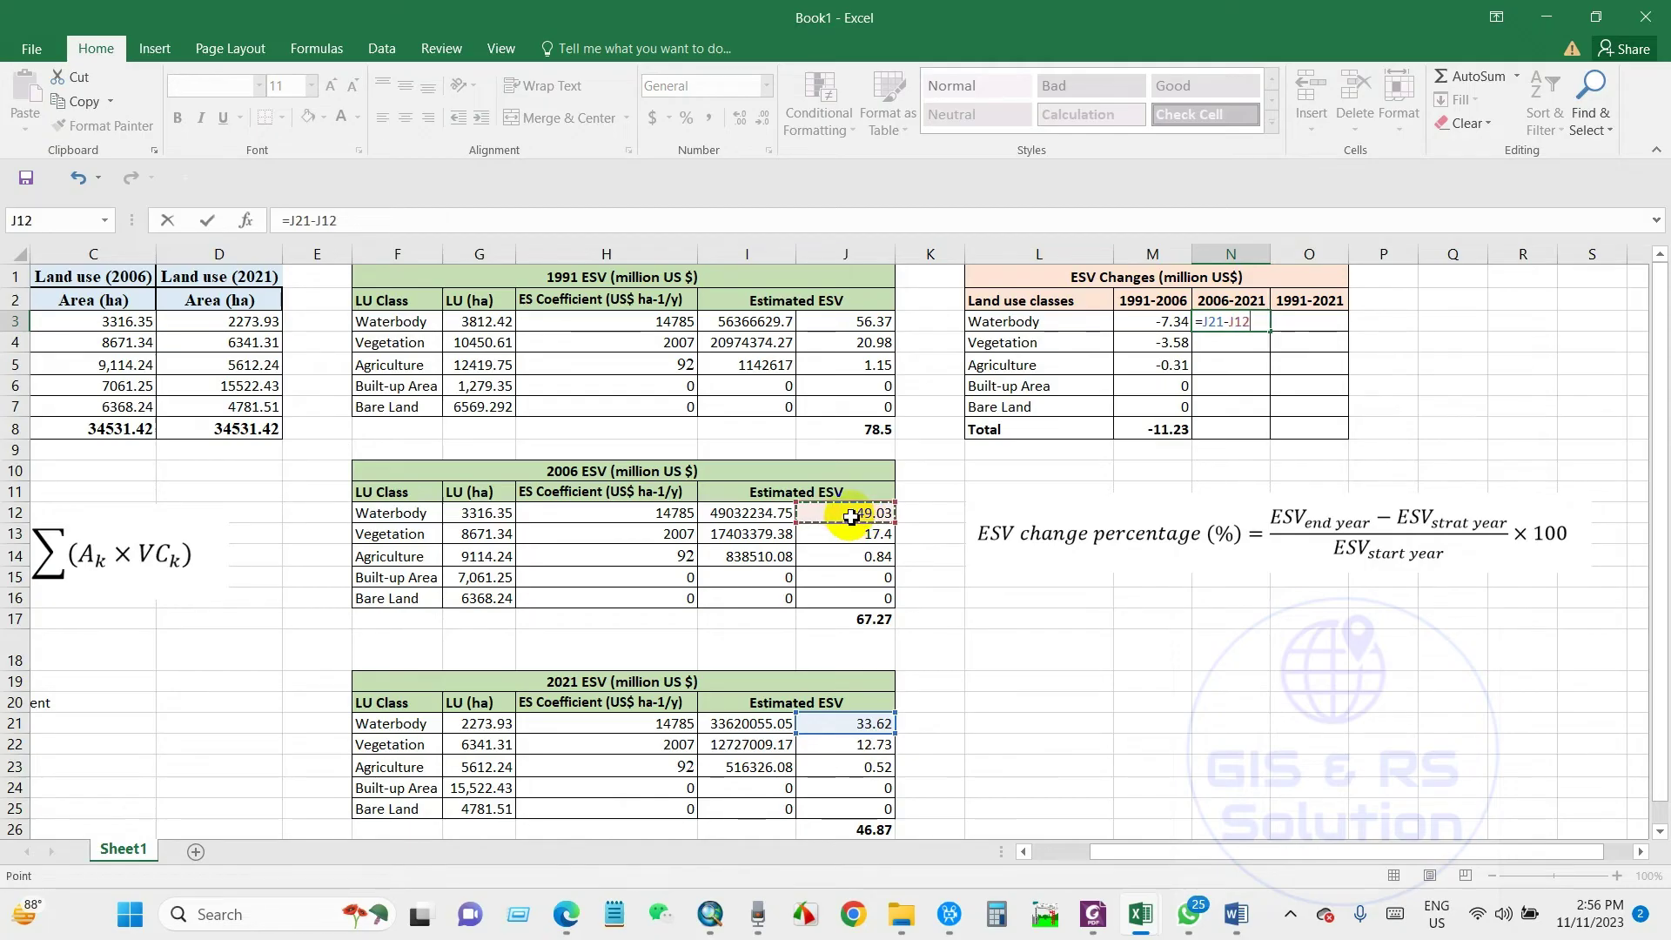
key(Return)
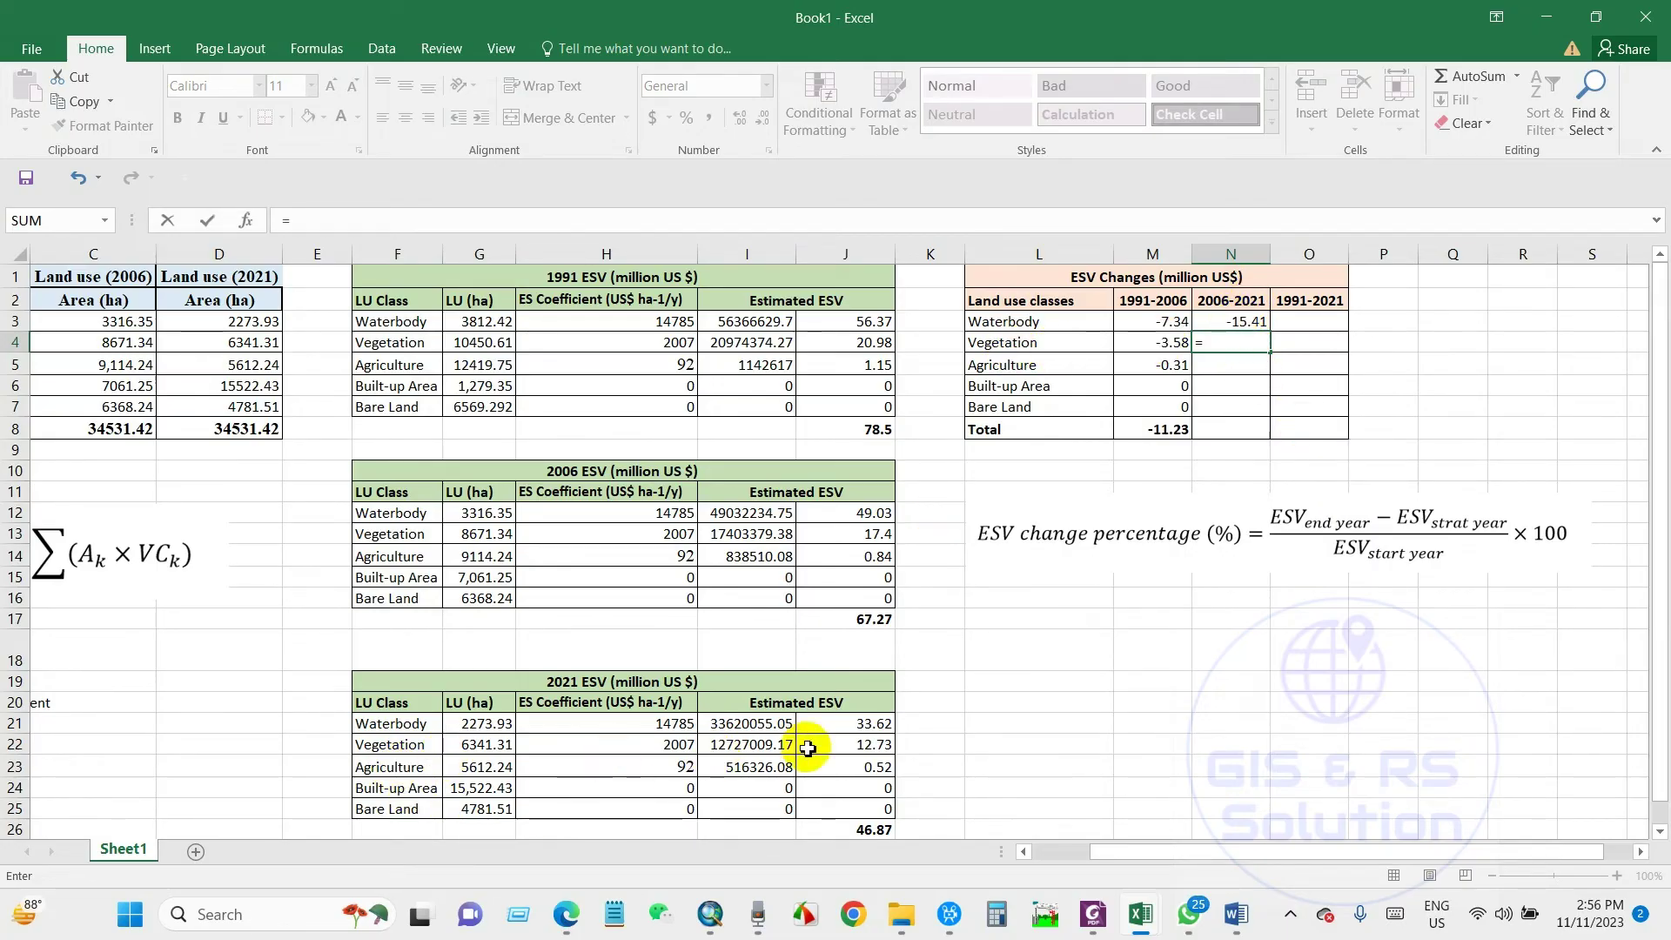
- Calculate the 2006-2021 vegetation ESV change in N4 with =J22-J13 and fill the change formulas down to N7
click(854, 745)
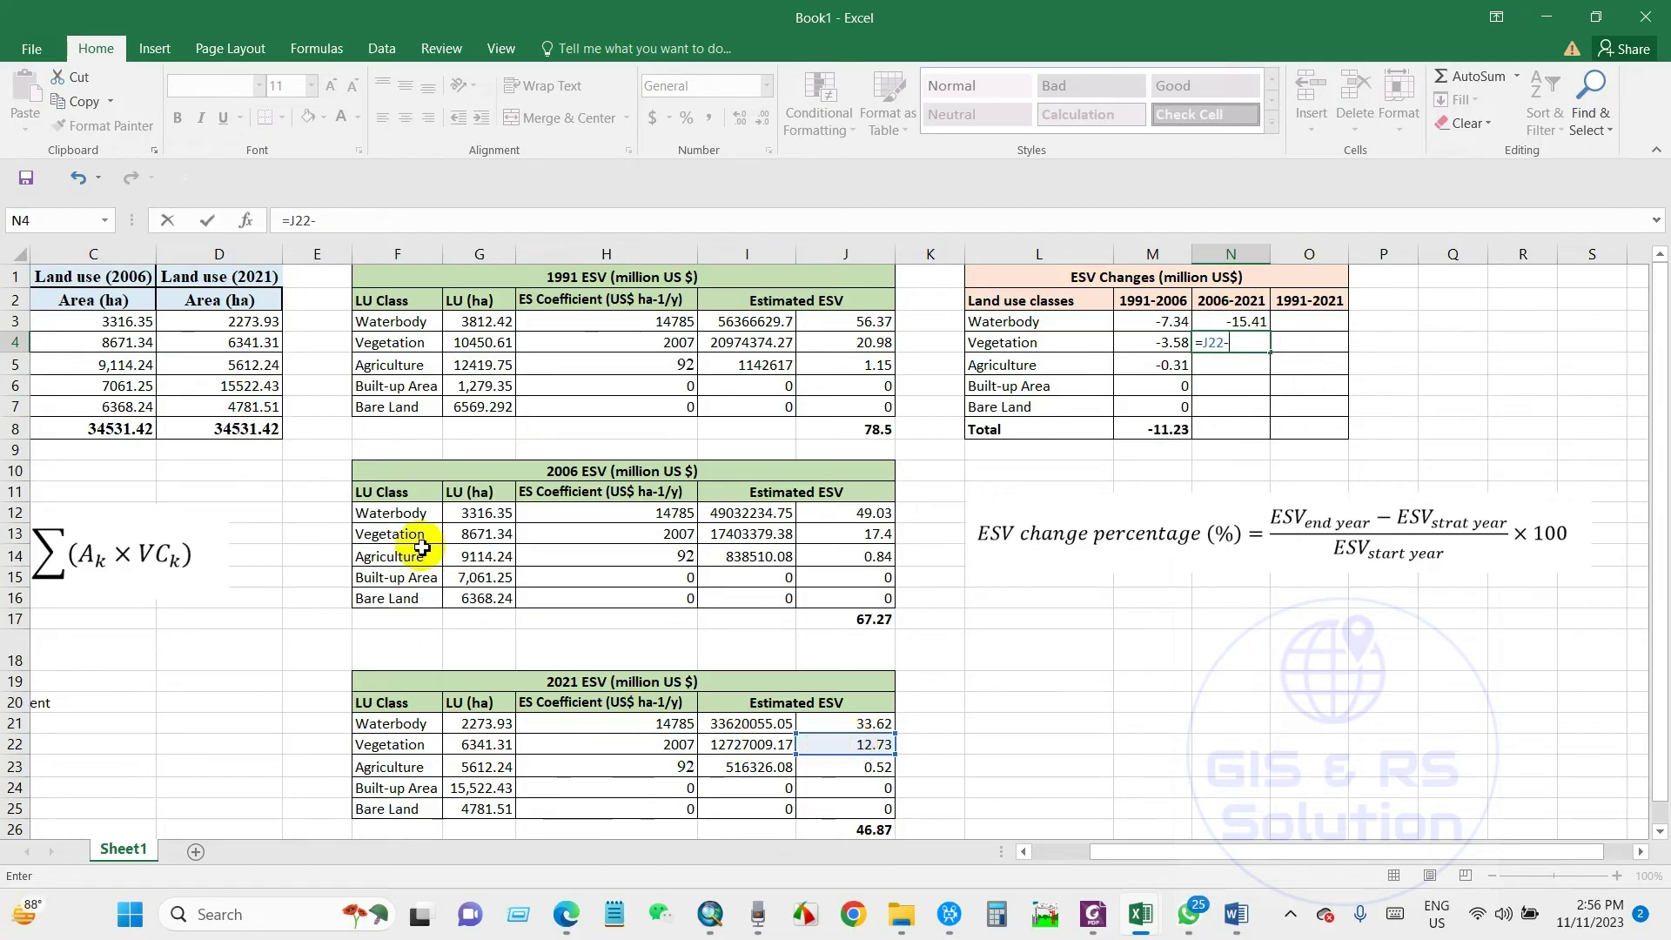
click(860, 539)
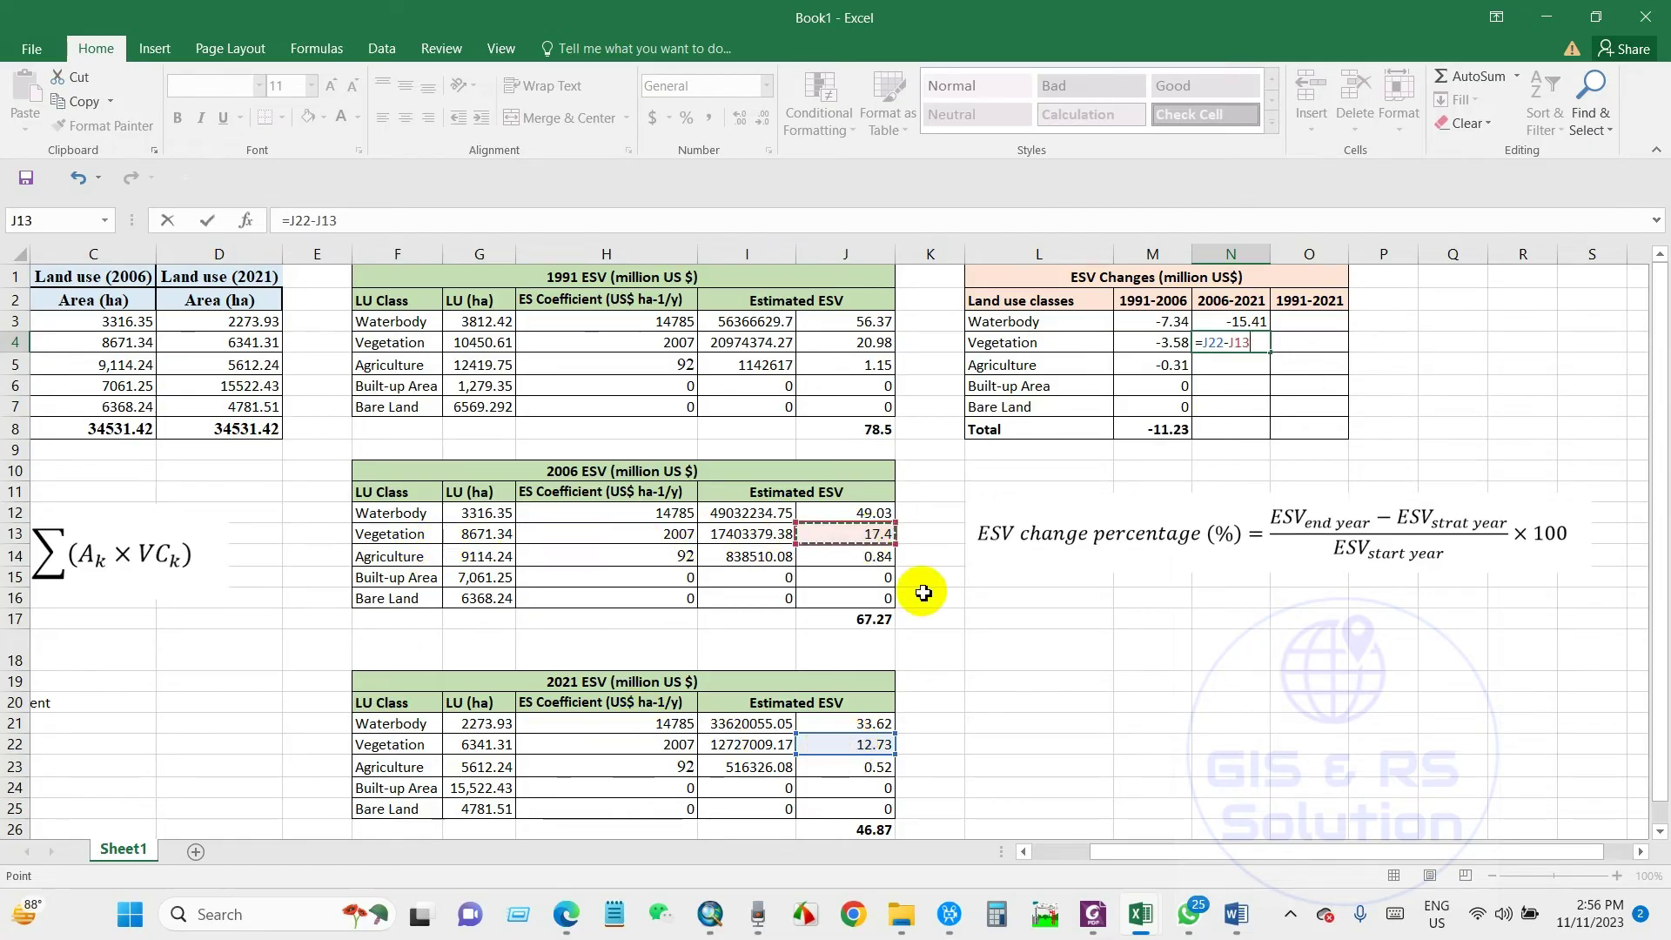
key(Return)
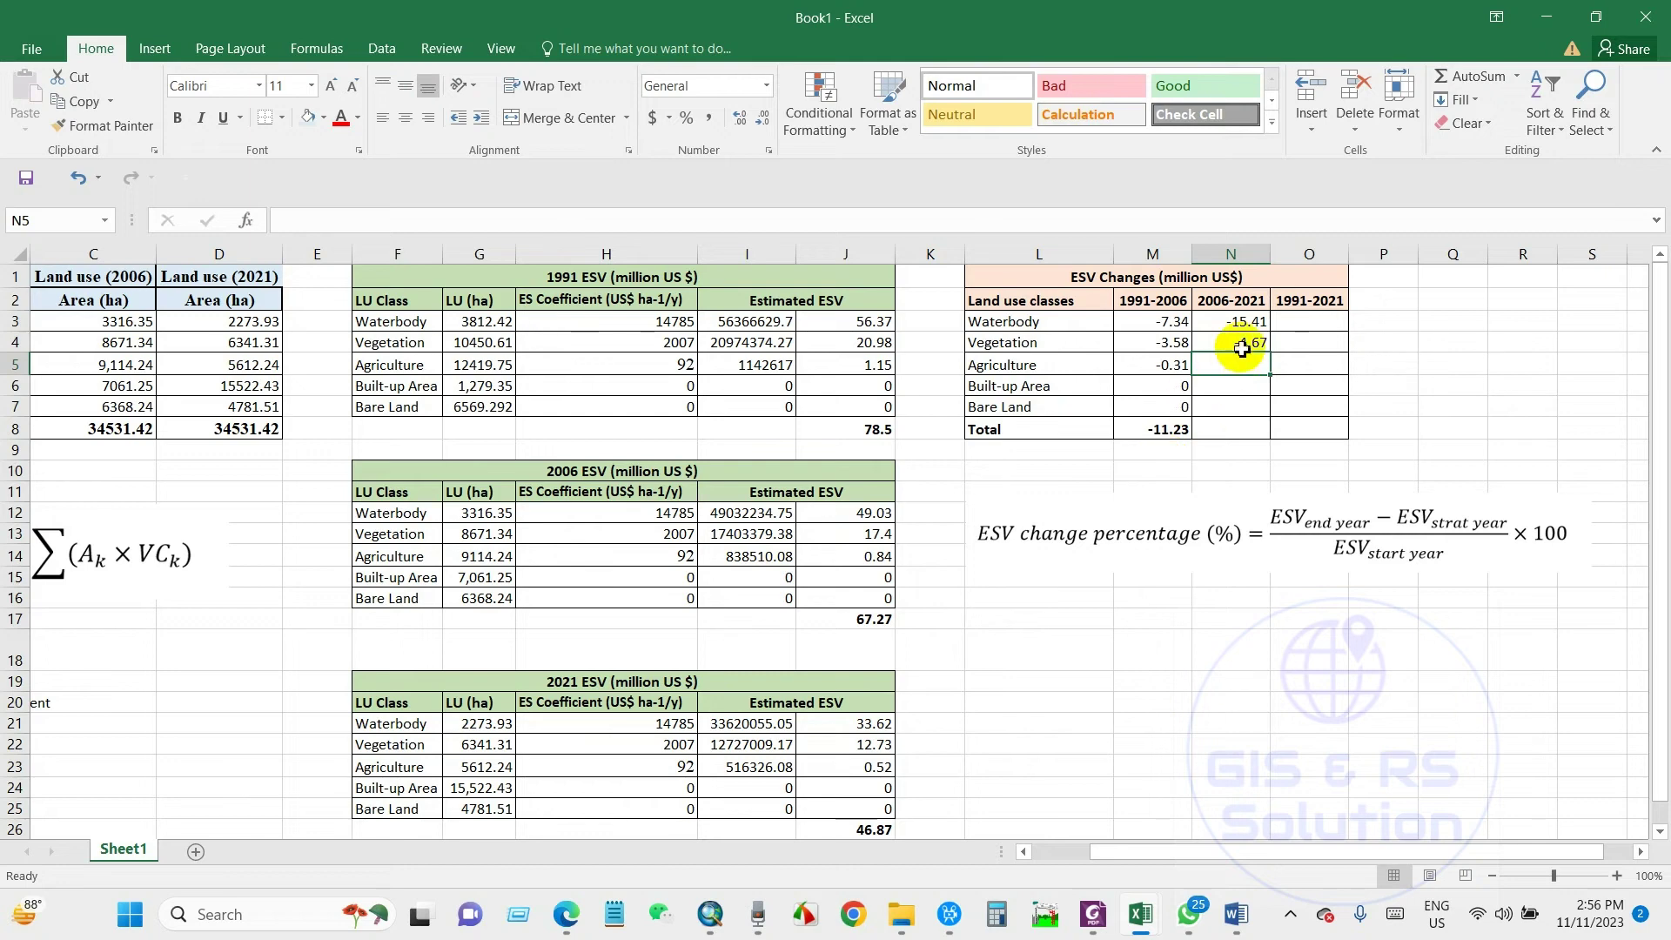
drag(1231, 325, 1266, 409)
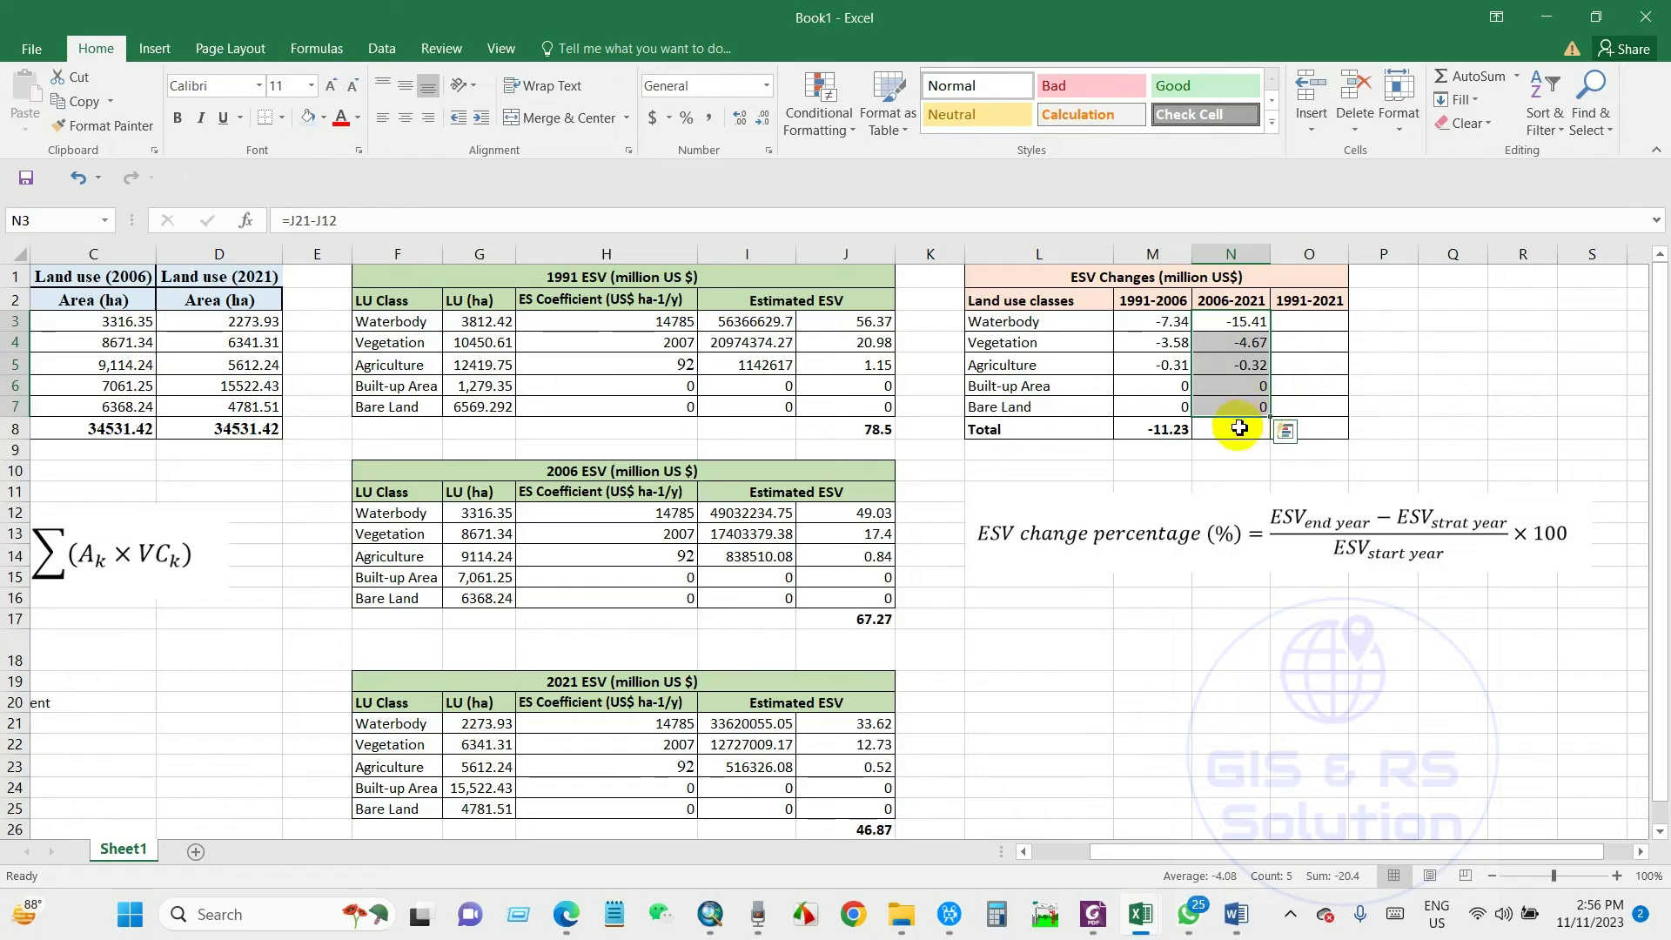
- Total the 2006-2021 ESV changes of all land use classes in N8 with AutoSum
click(1263, 425)
click(1516, 76)
click(1491, 106)
key(Return)
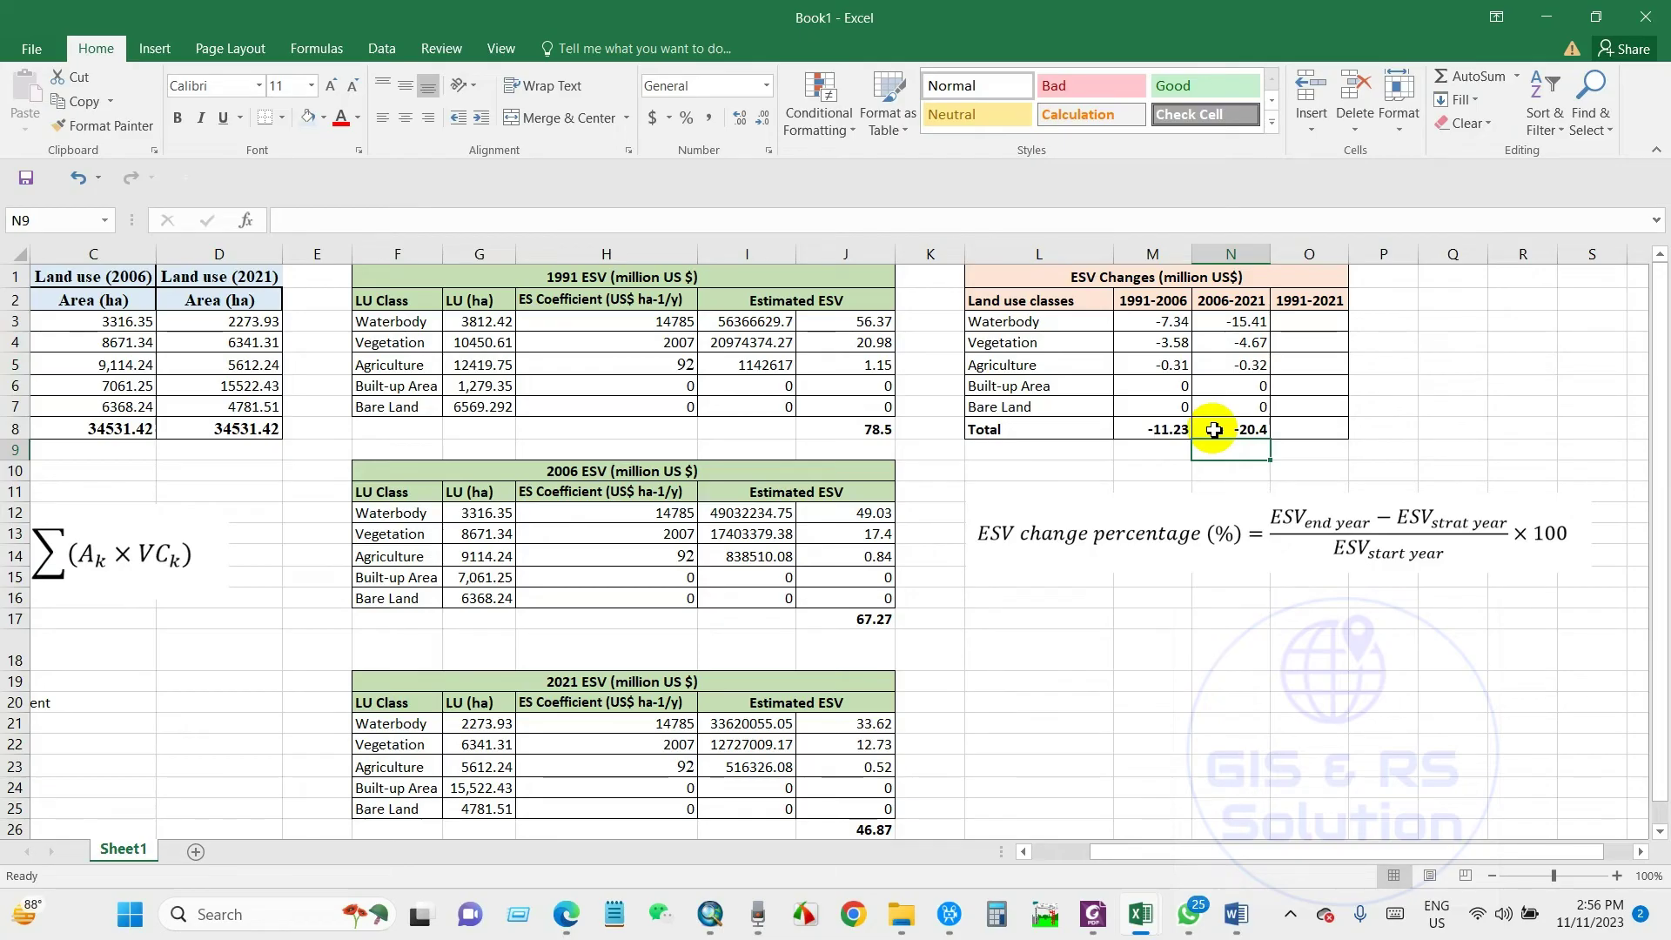
- Calculate the 1991-2021 waterbody ESV change in O3 with =J21-J3
click(1304, 324)
text(=)
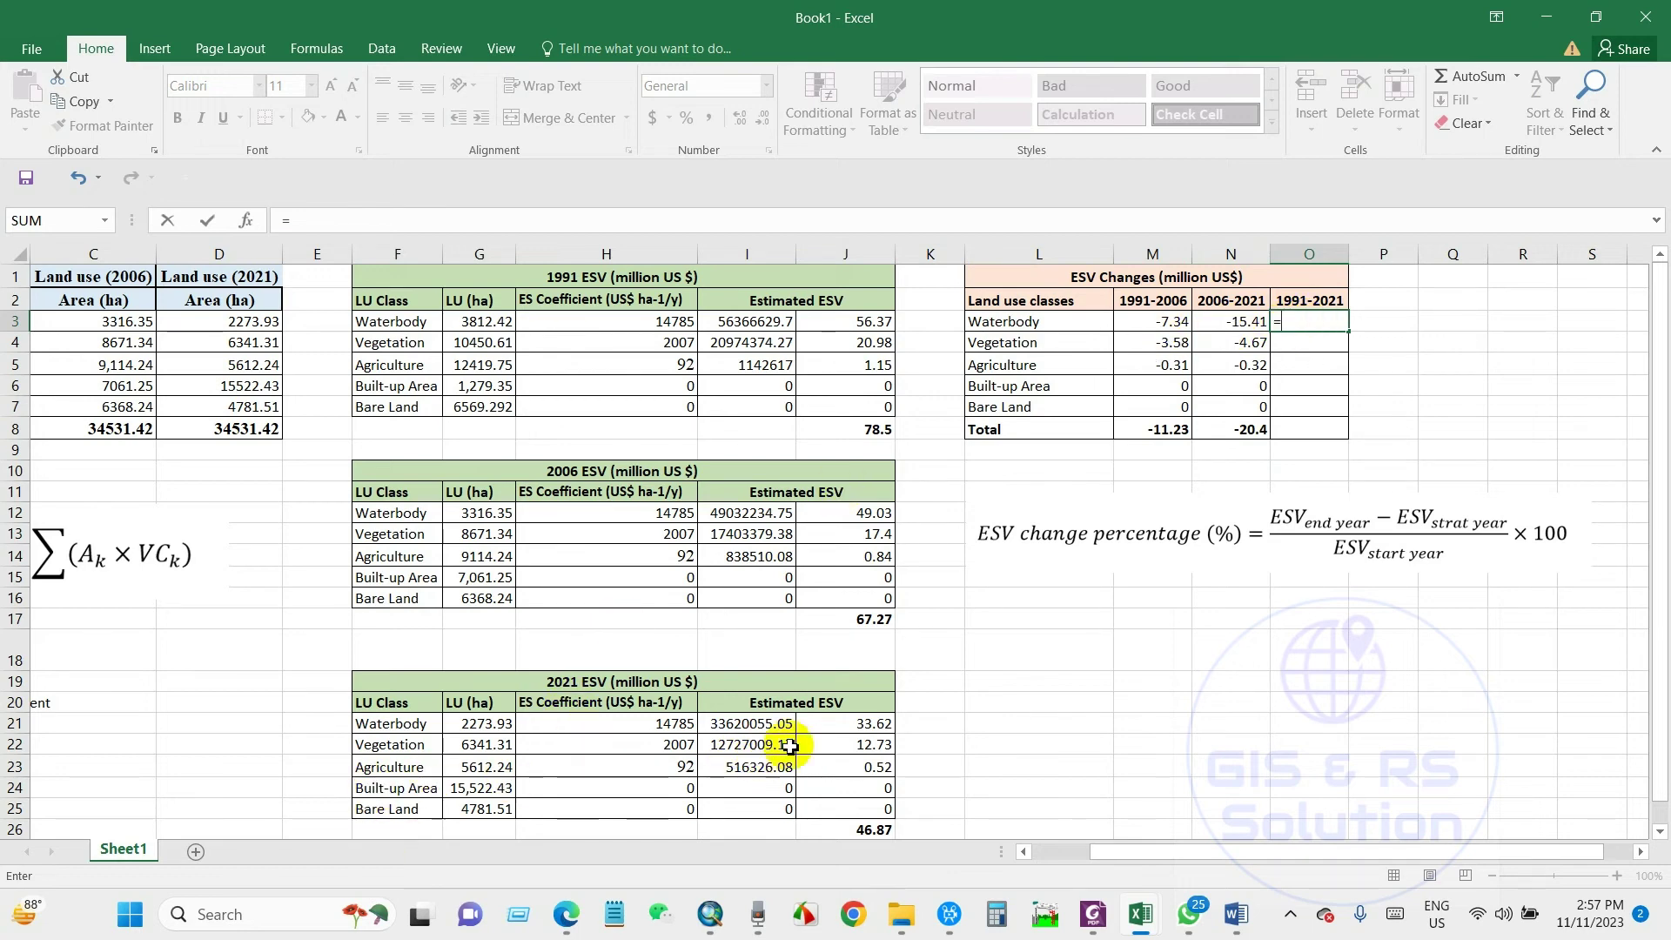
click(838, 725)
text(-)
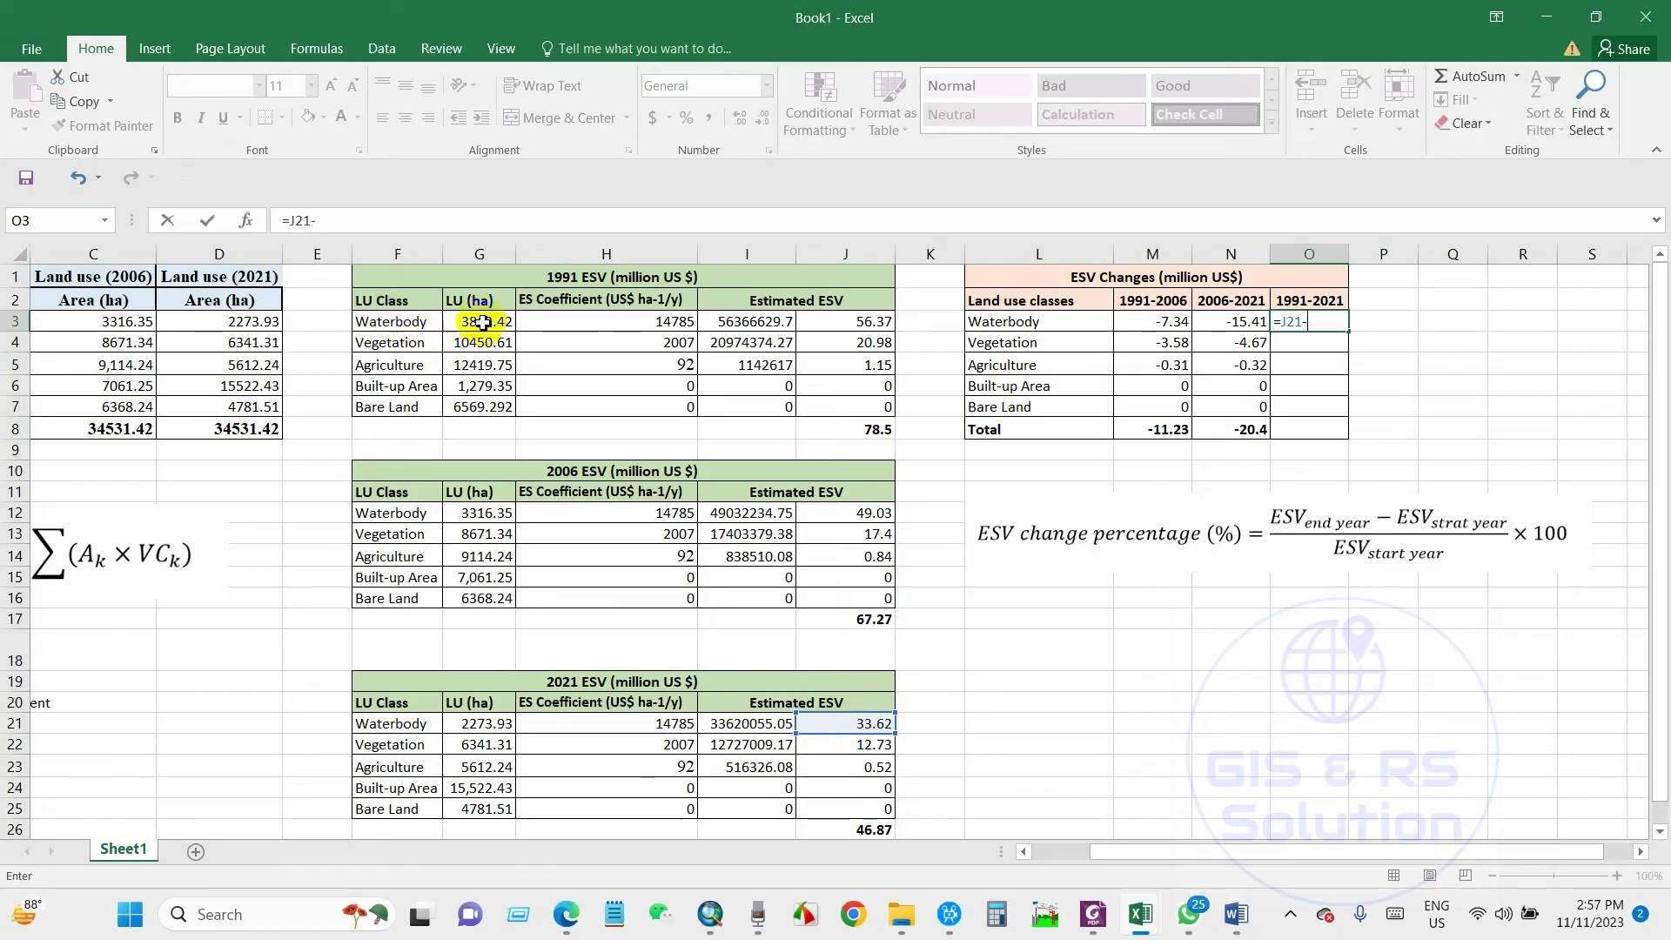
click(857, 323)
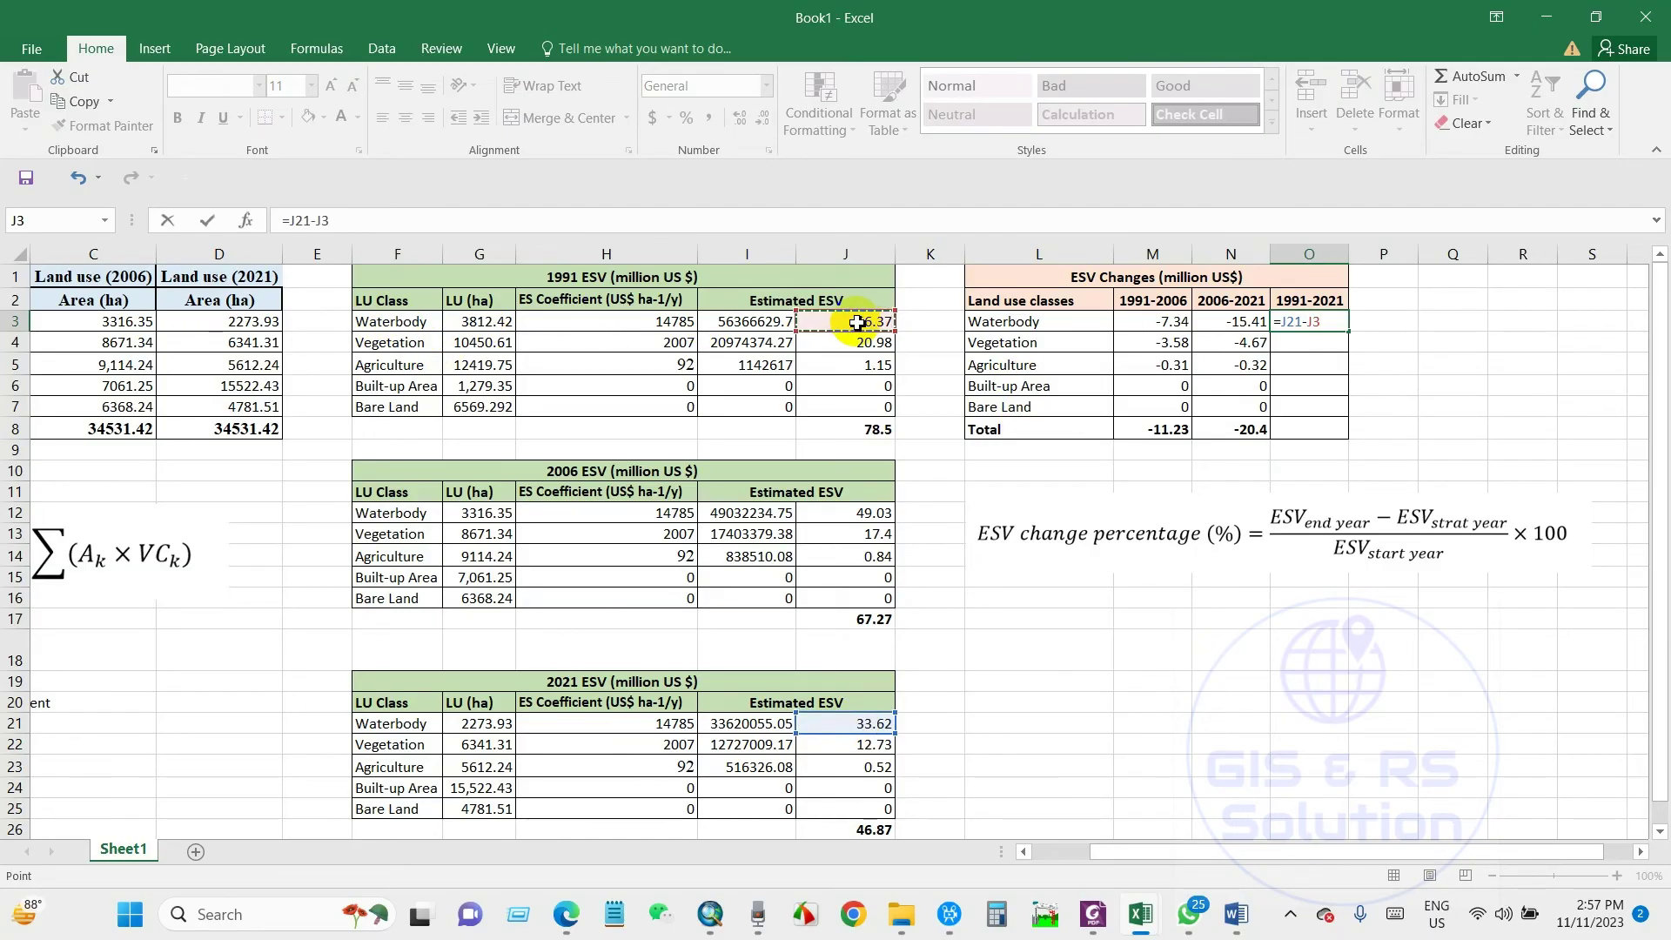
key(Return)
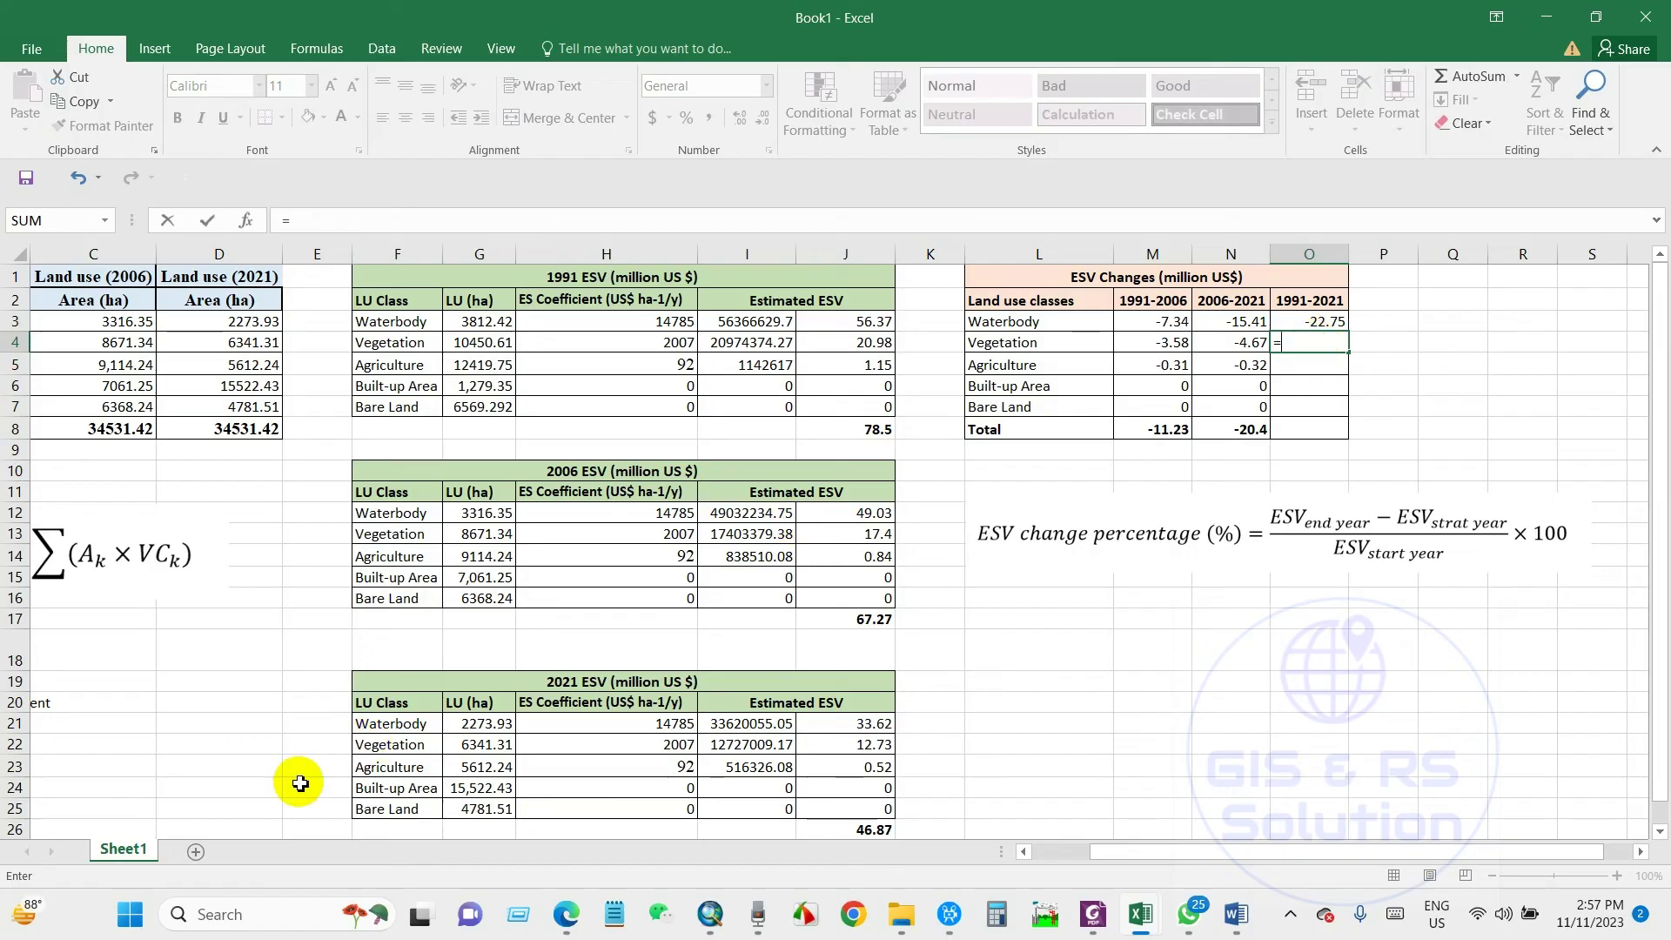
- Calculate the 1991-2021 vegetation ESV change in O4 with =J22-J4 and fill the change formulas down to O7
click(849, 751)
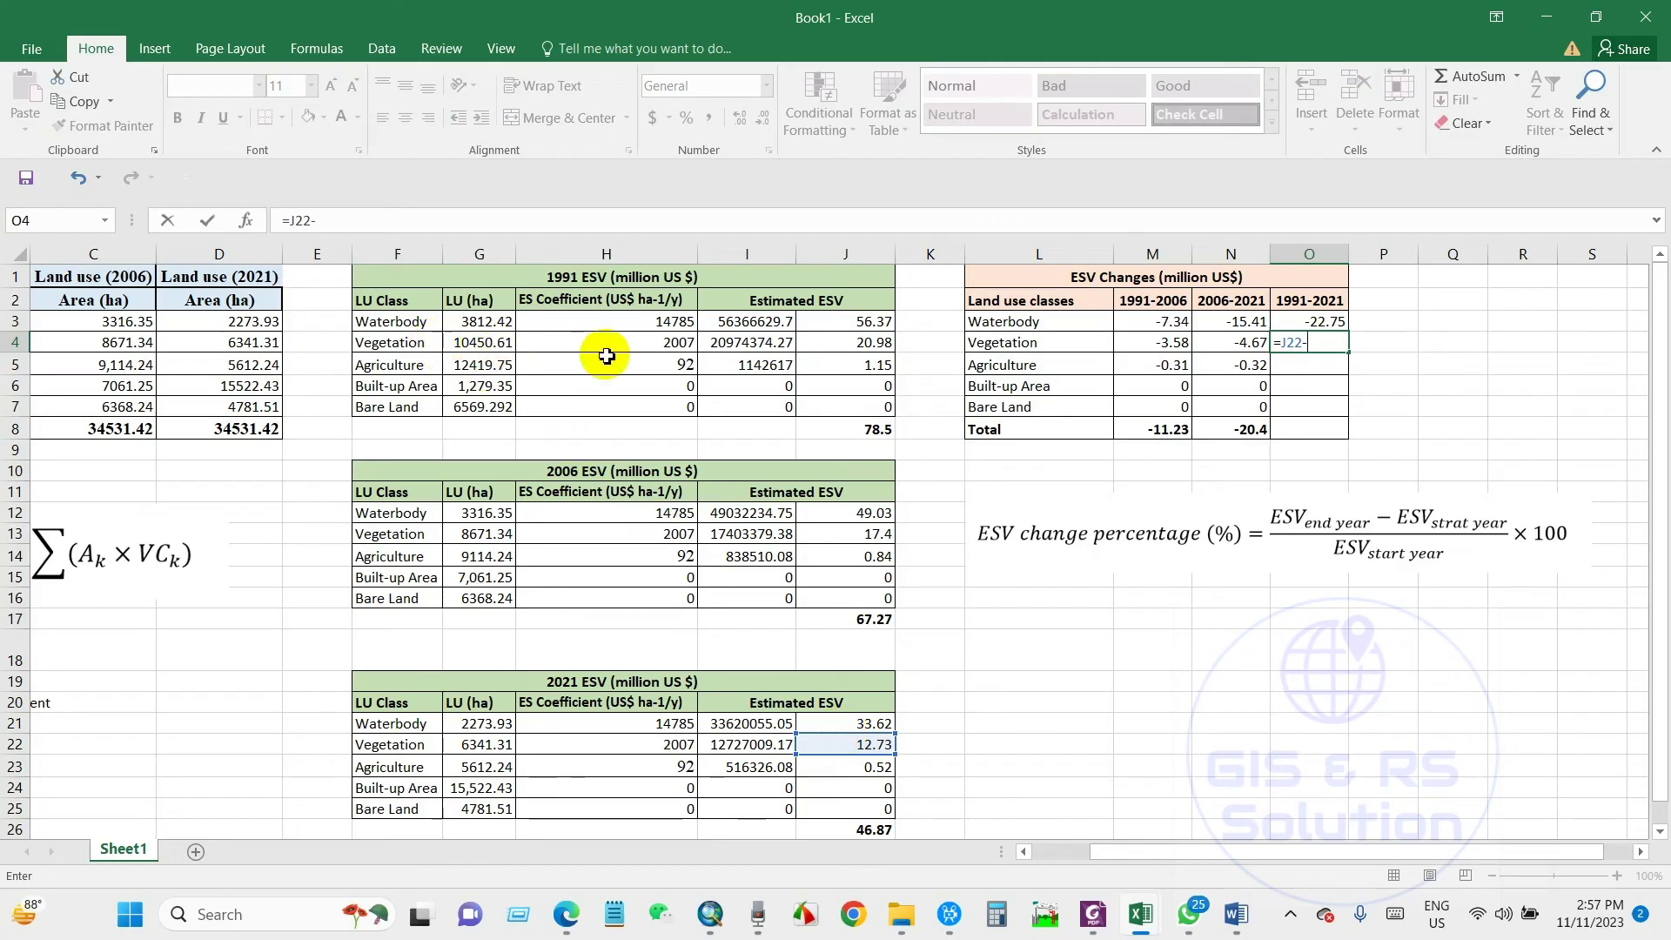
click(866, 342)
key(Return)
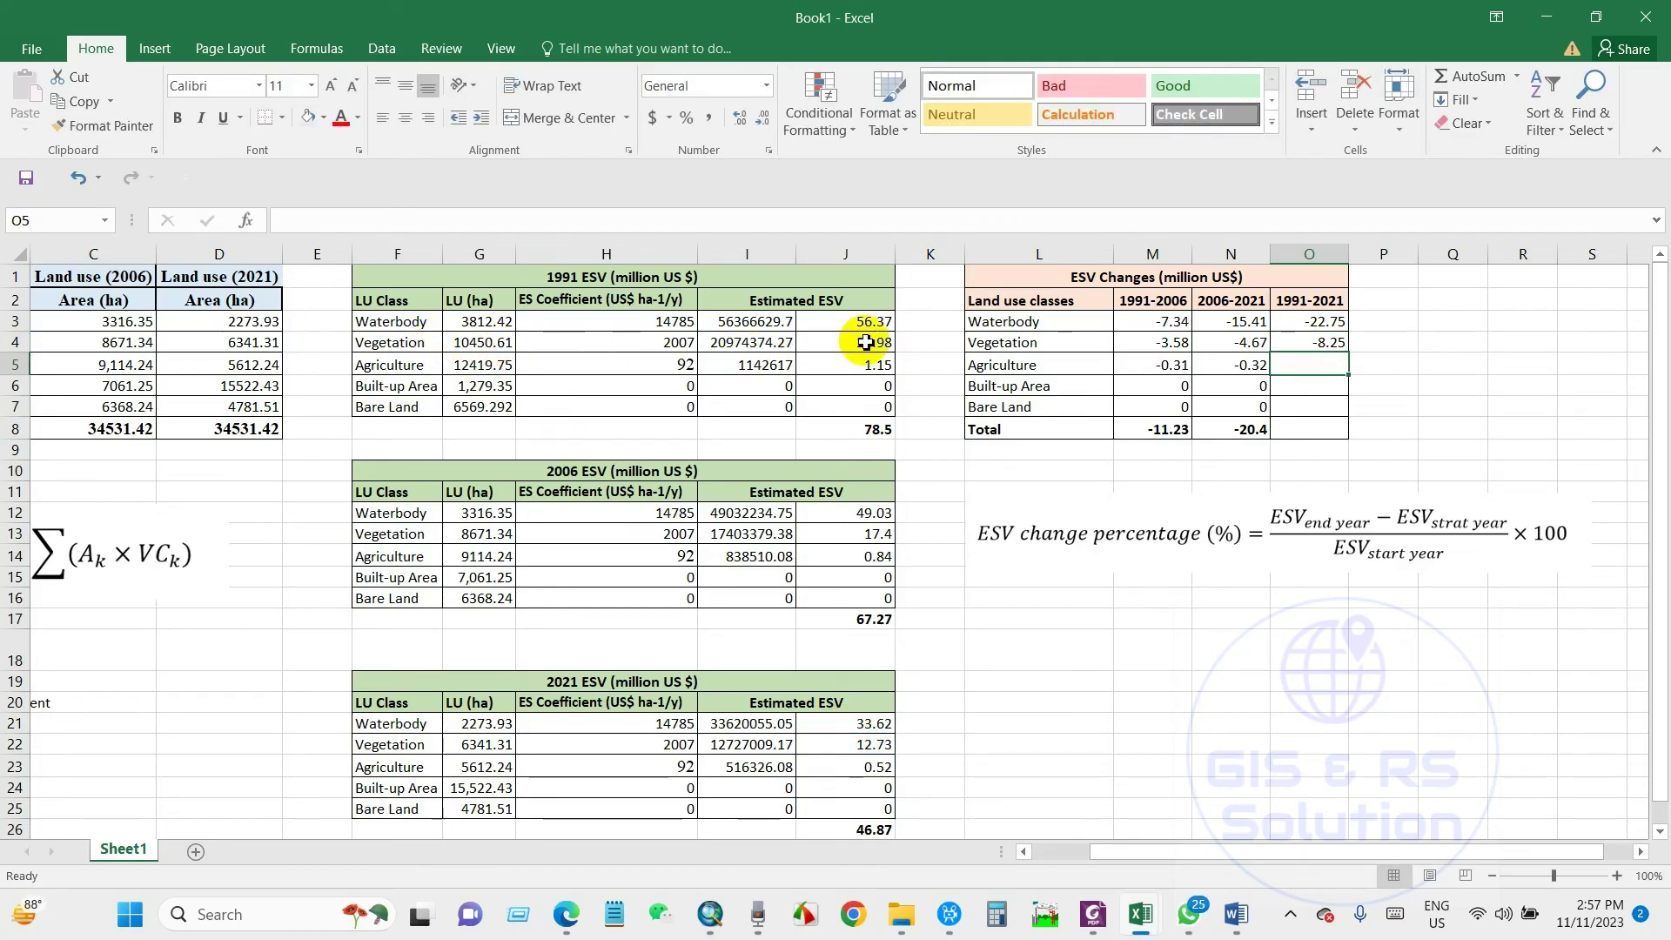
drag(1322, 323, 1347, 406)
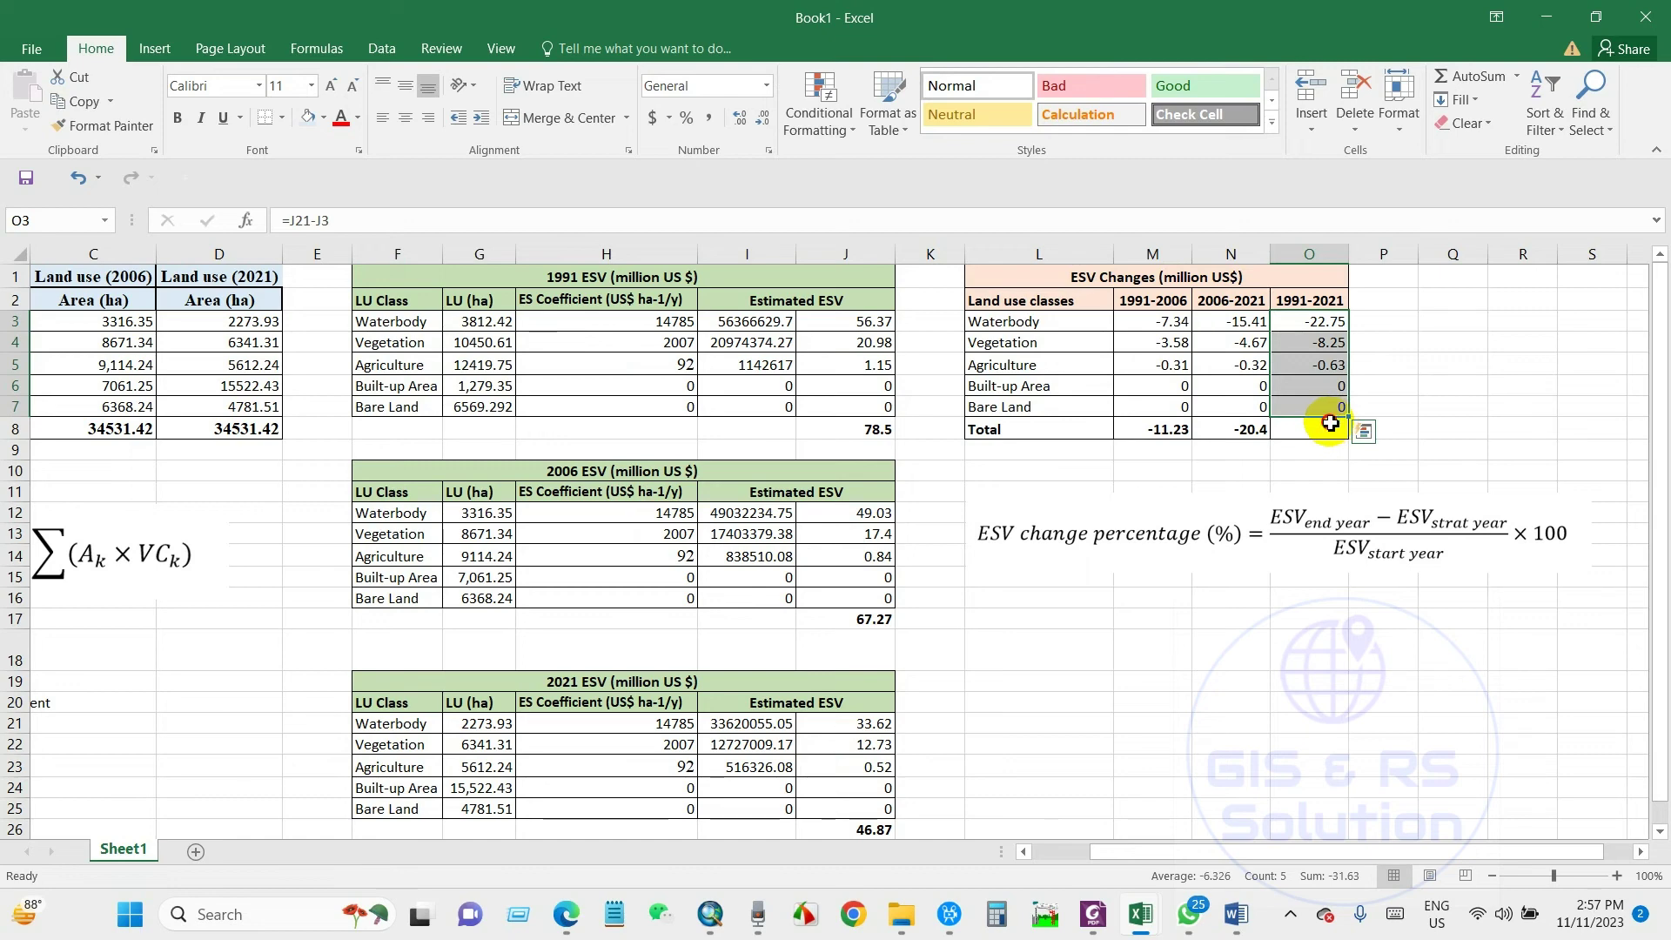
- Total the 1991-2021 ESV changes in O8 with =SUM(O3:O7)
click(1330, 426)
click(1516, 76)
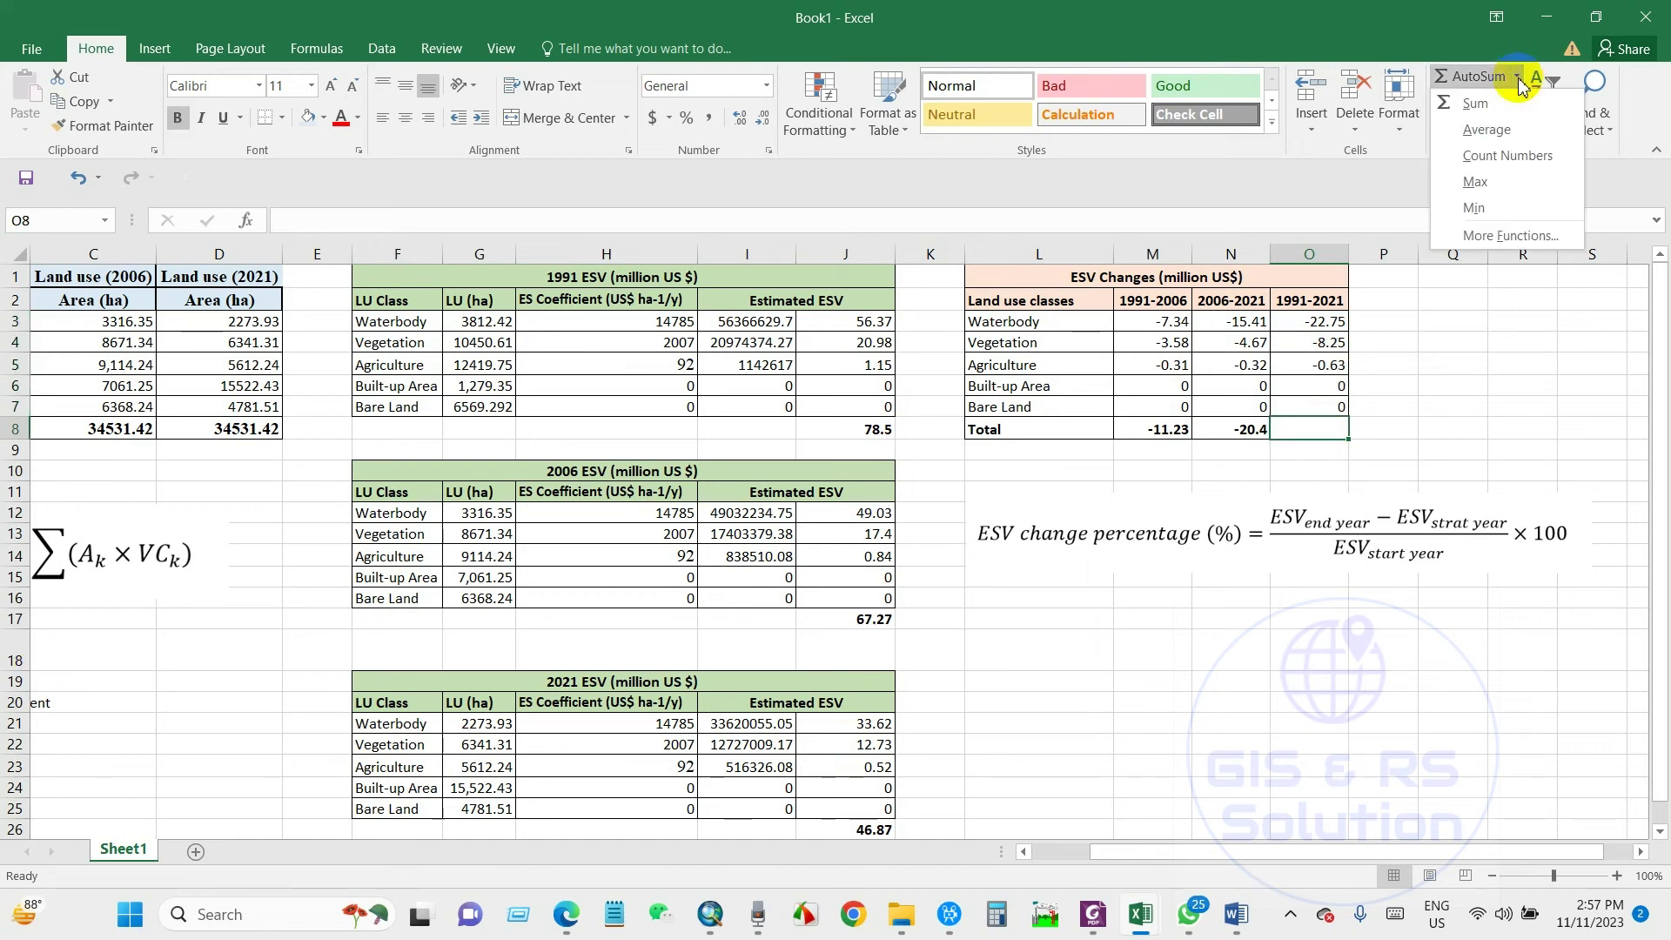
click(1488, 113)
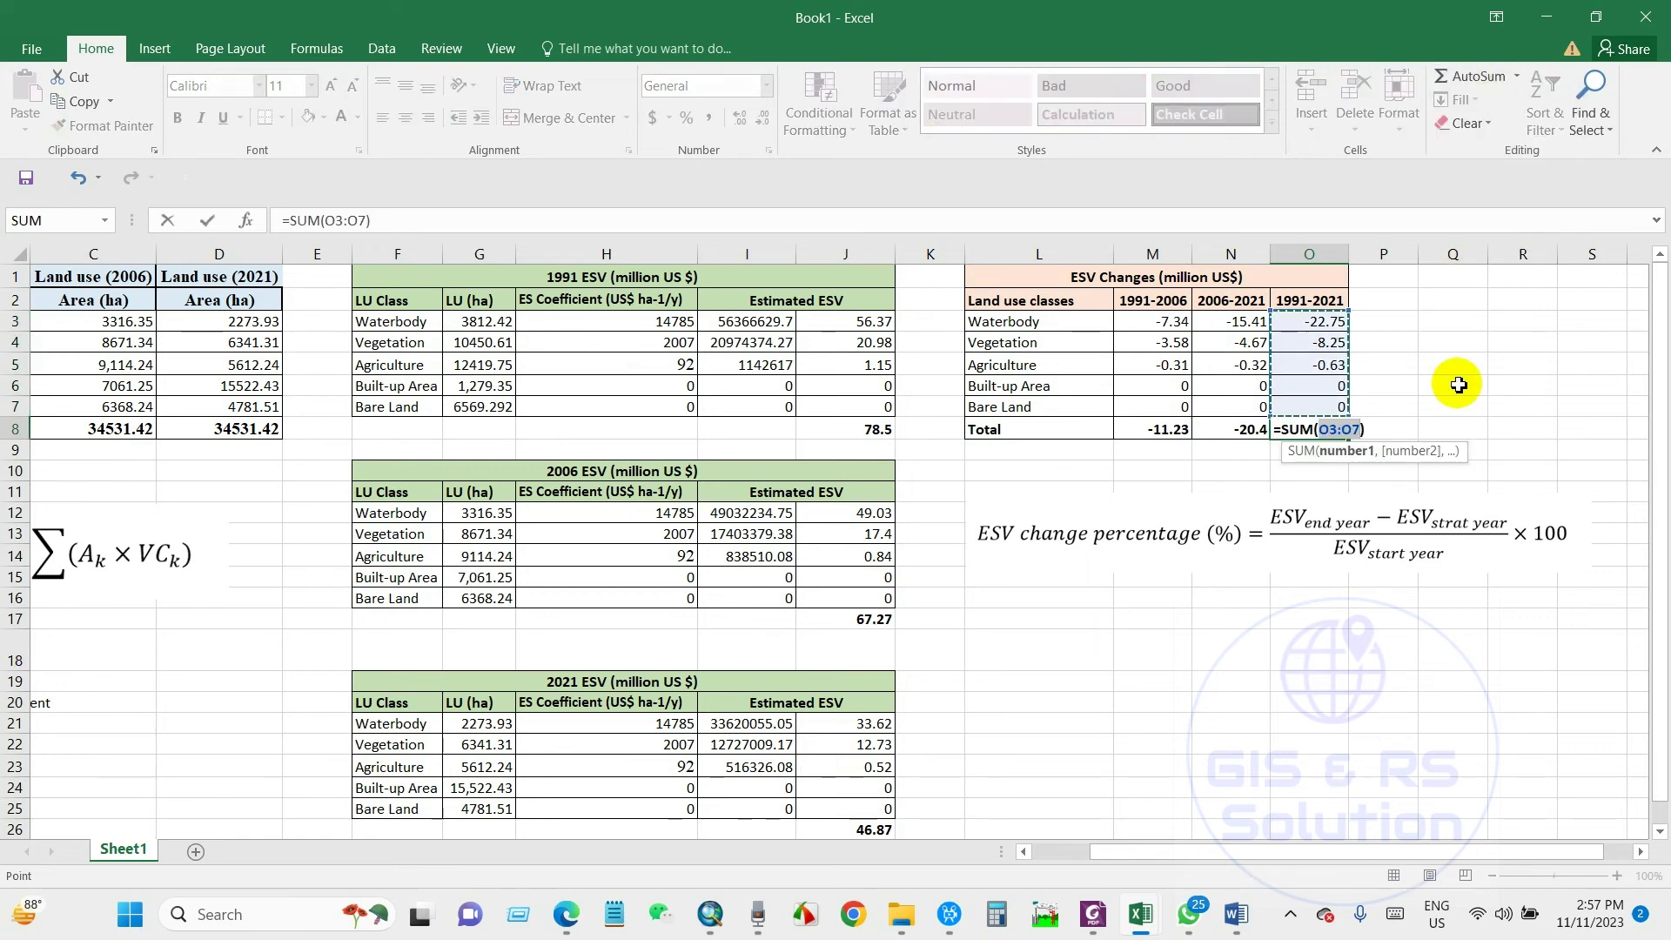
key(Return)
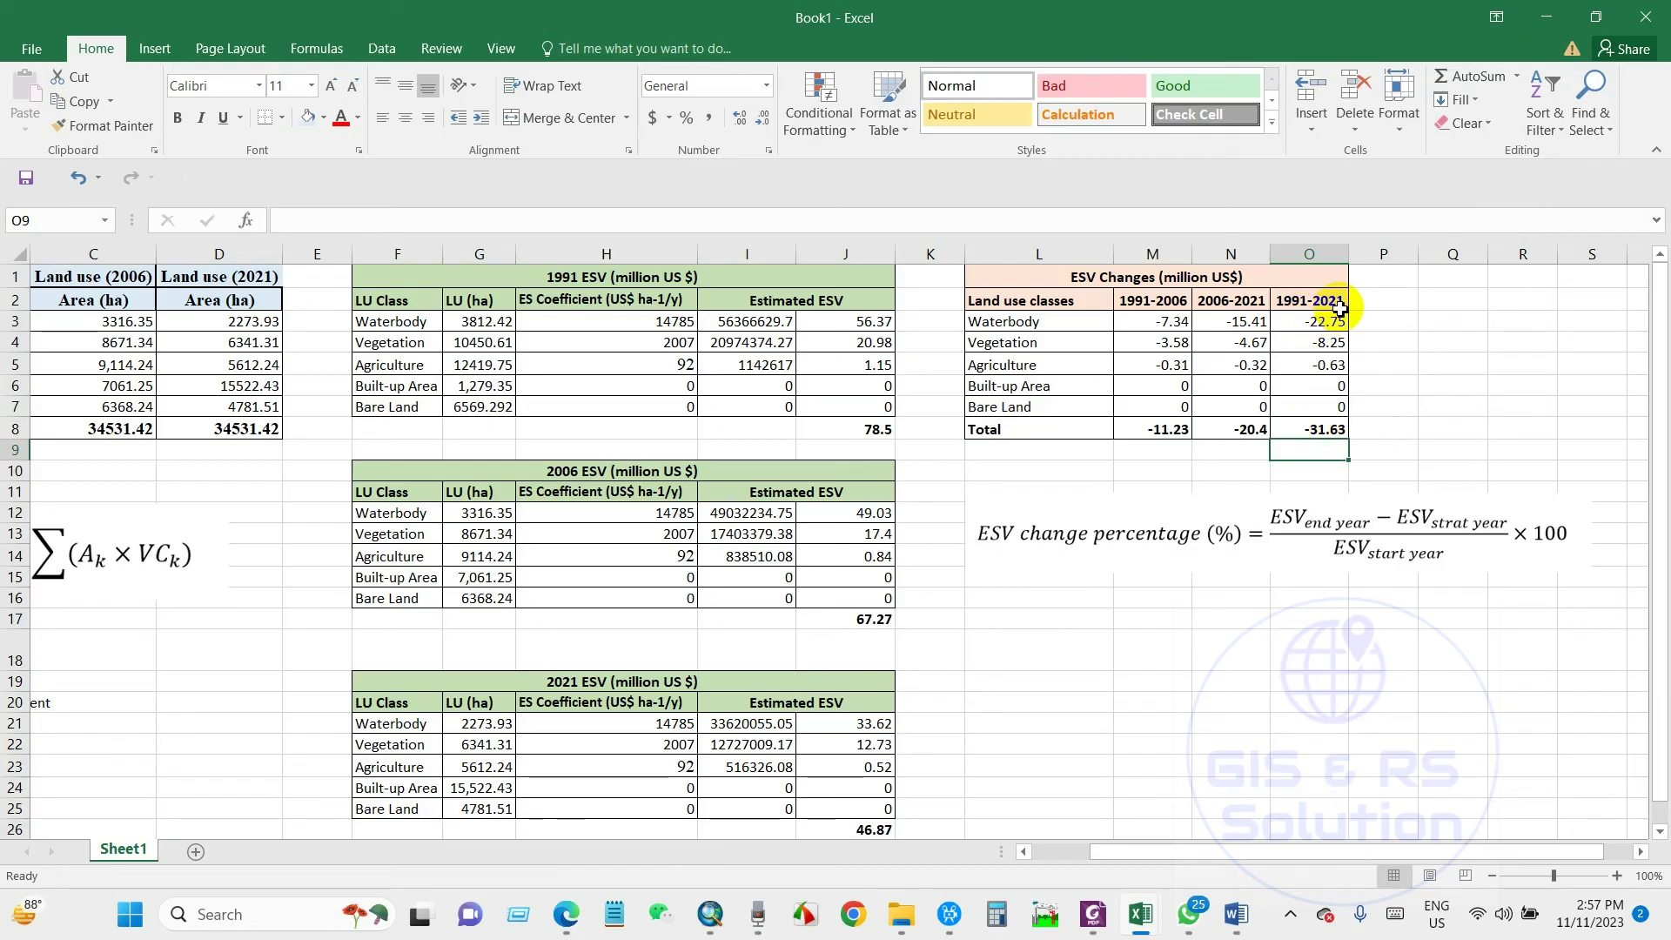
- Compare the total ESV changes of the three periods and review the ESV change percentage formula below the table
drag(1167, 433, 1309, 431)
click(1140, 489)
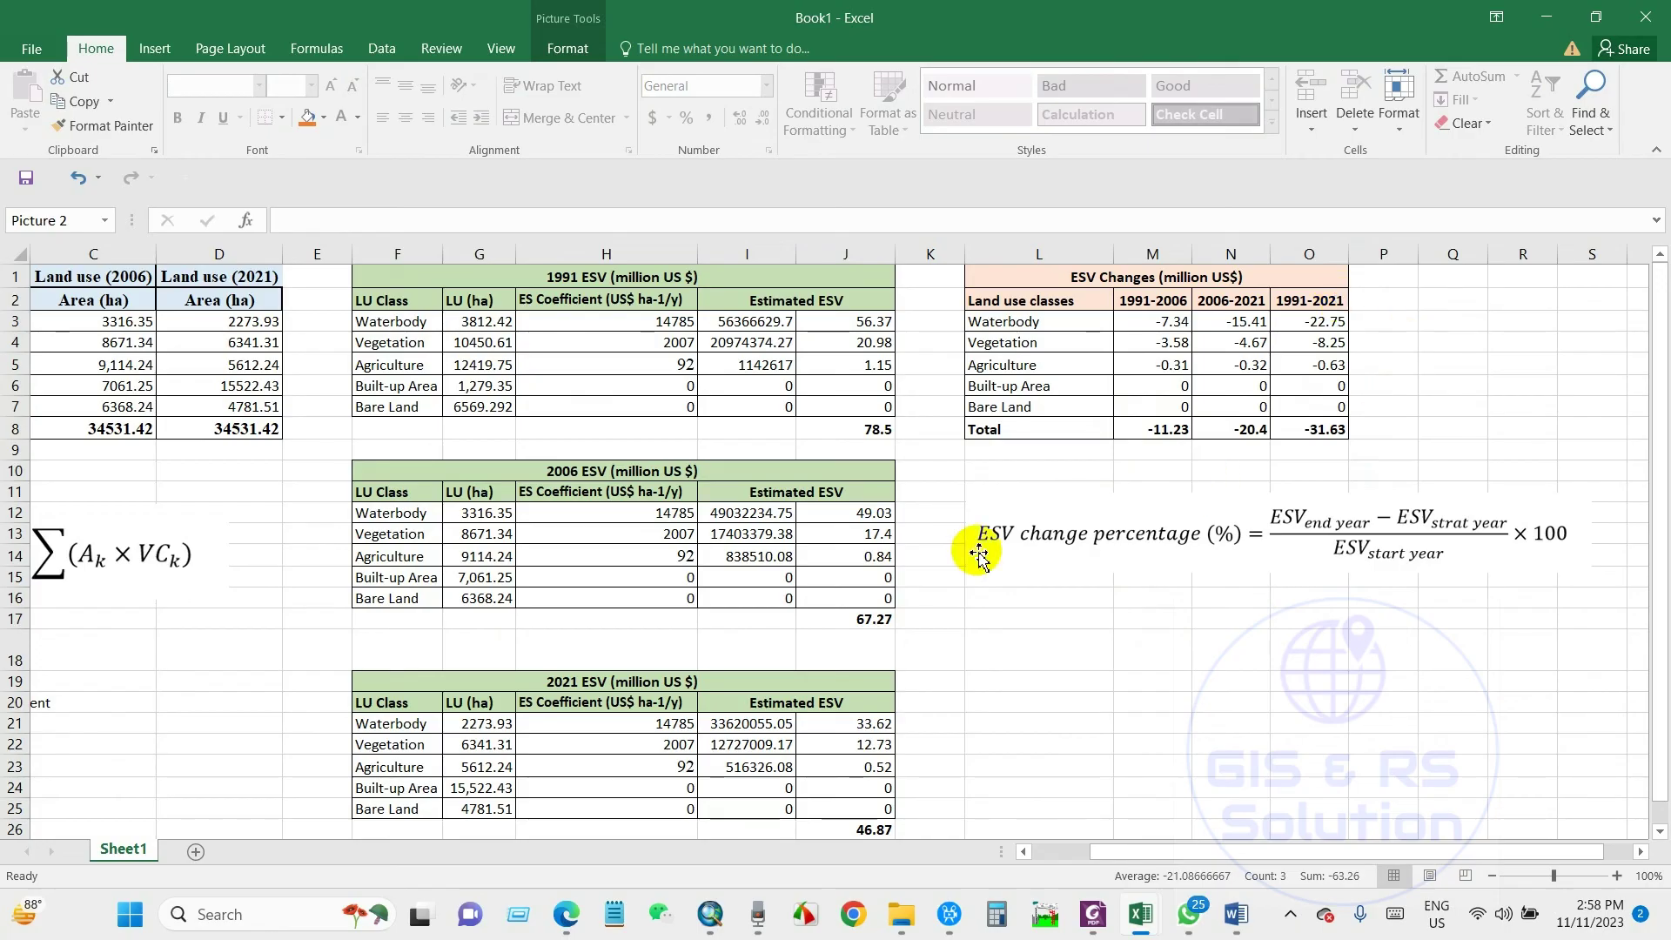
scroll(989, 549, down, 3)
scroll(989, 549, up, 3)
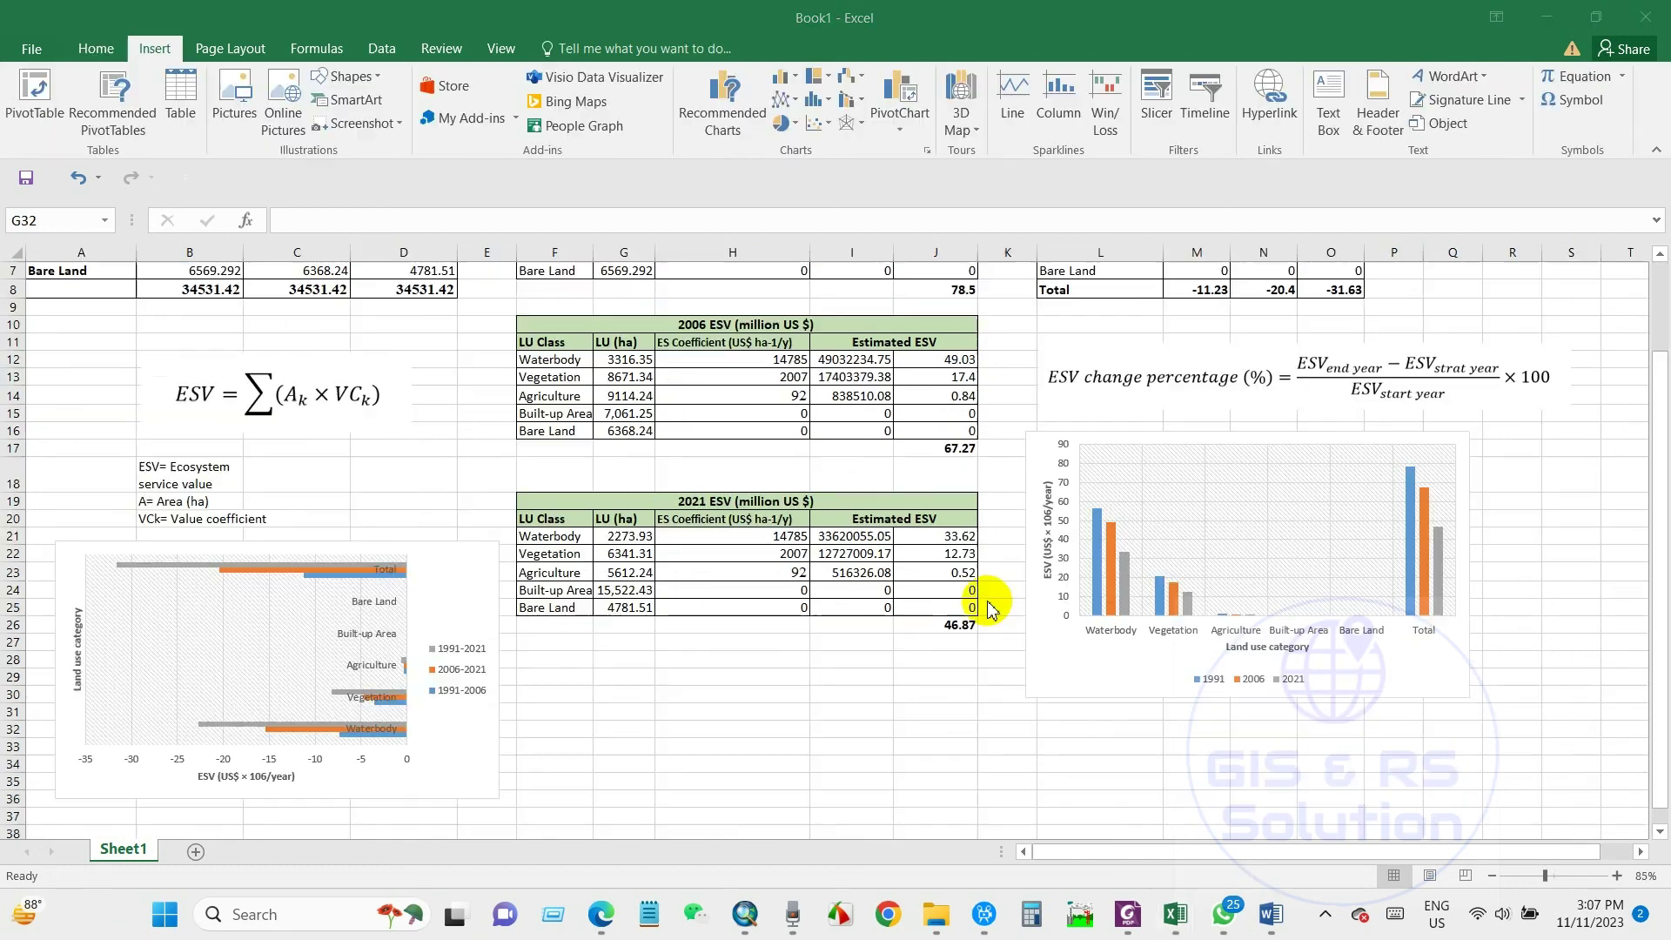
- Enlarge the column chart of 1991, 2006 and 2021 ESV by land use category, extending its width and height
click(1057, 646)
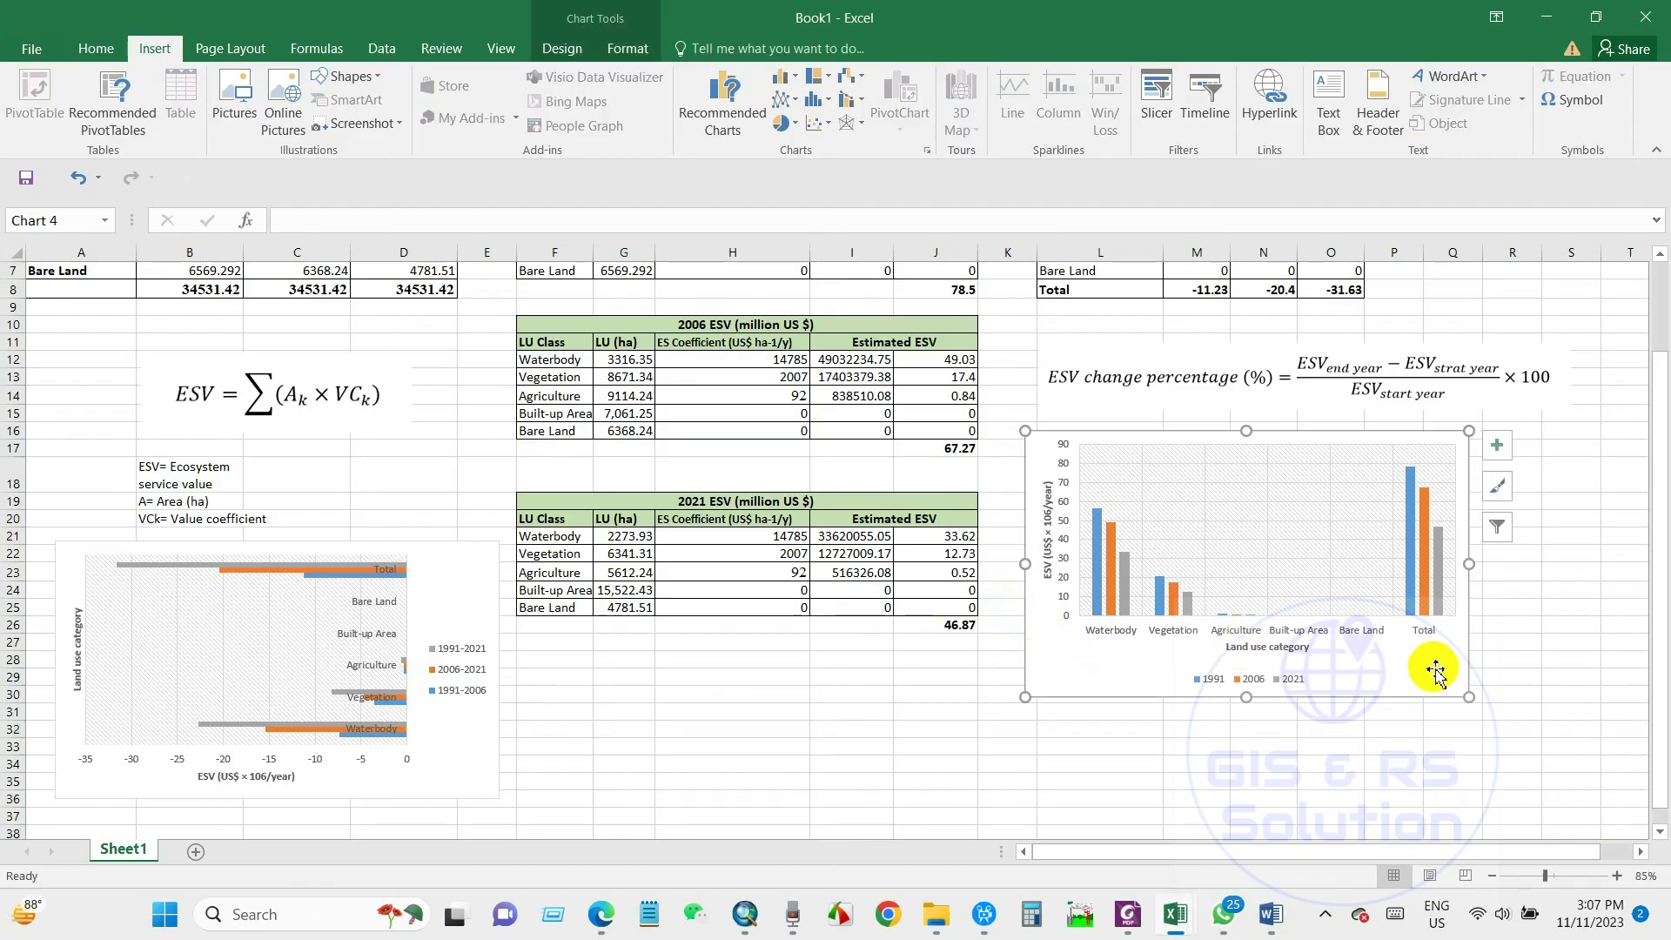
drag(1470, 699, 1547, 737)
click(1007, 710)
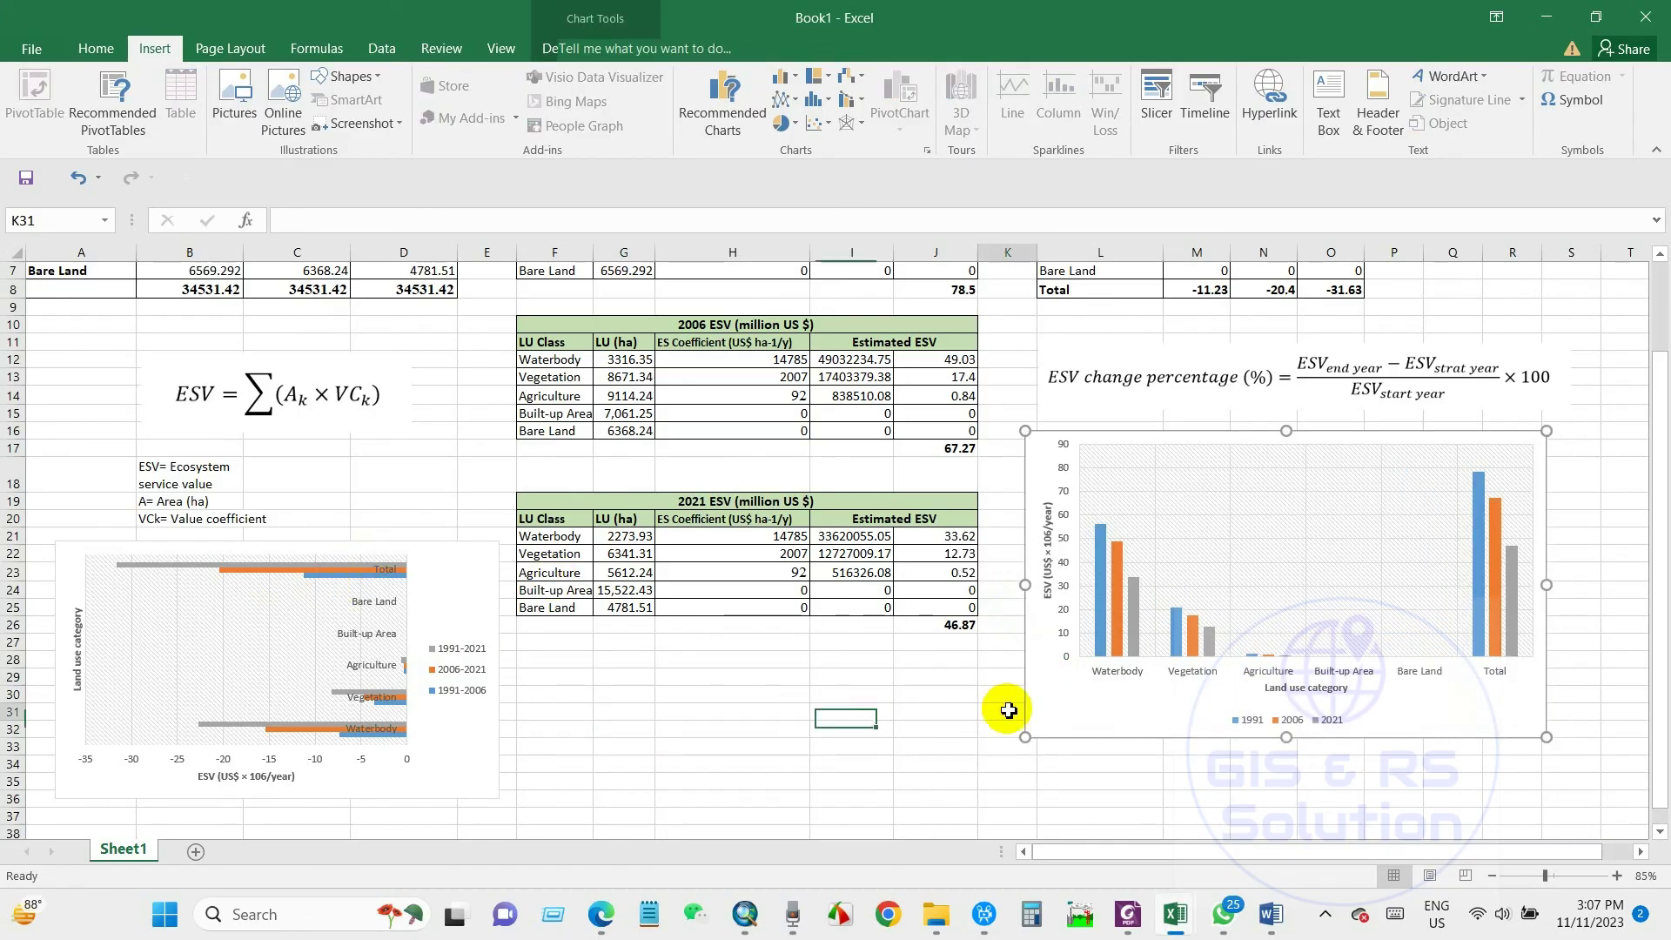
click(1066, 703)
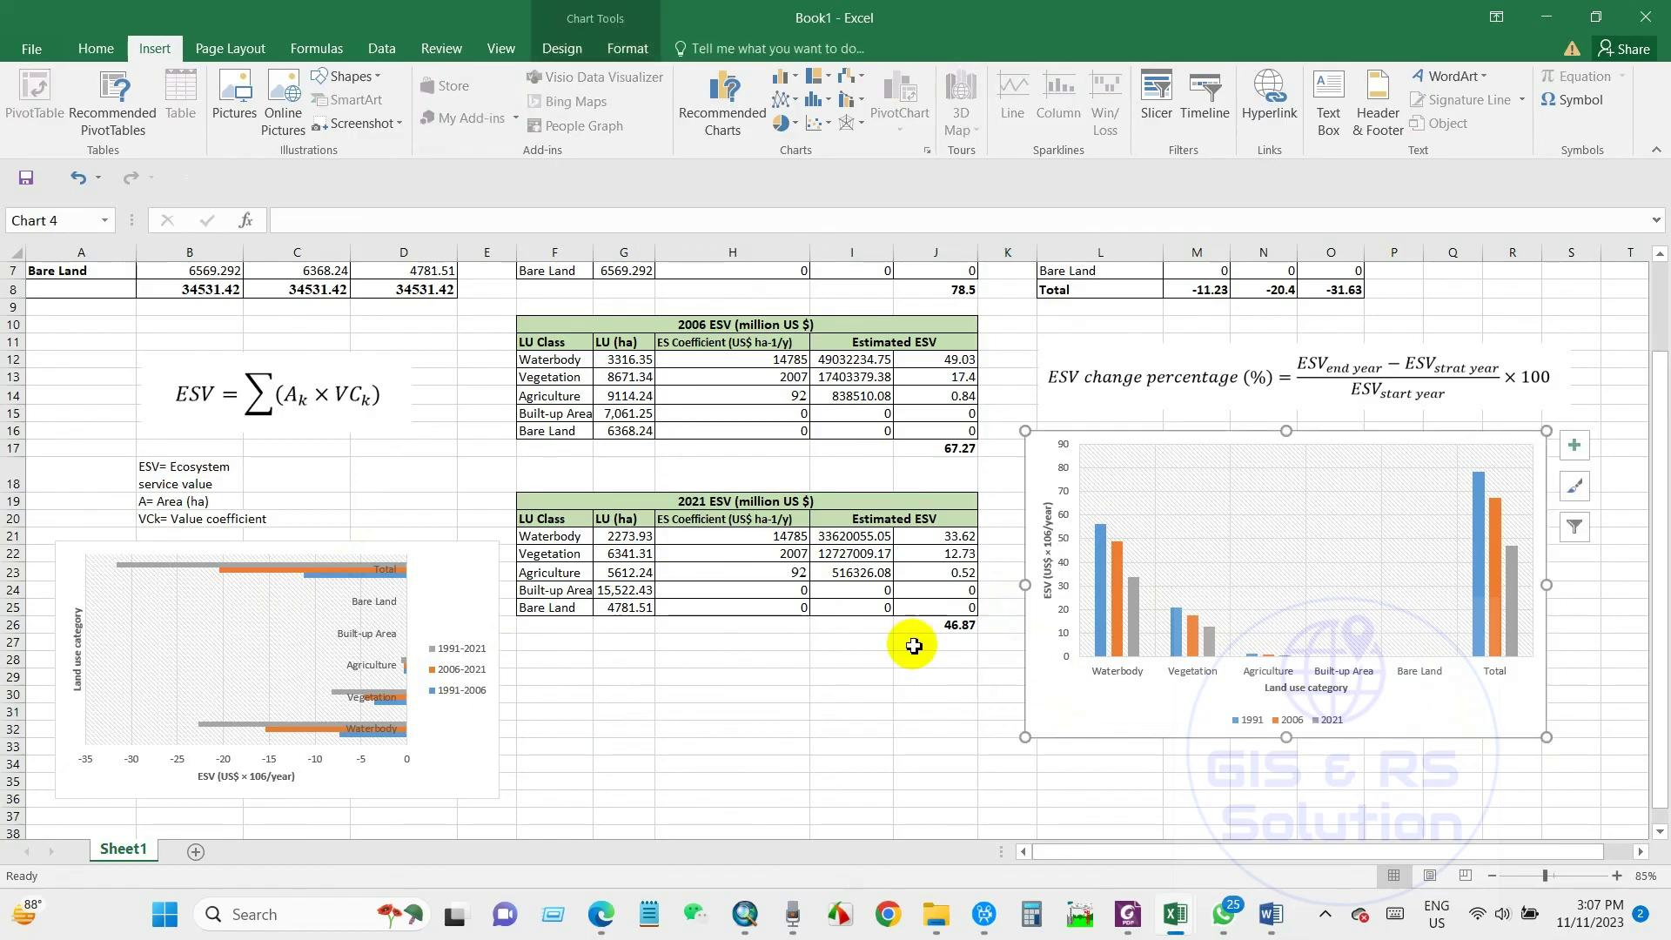
scroll(906, 642, up, 2)
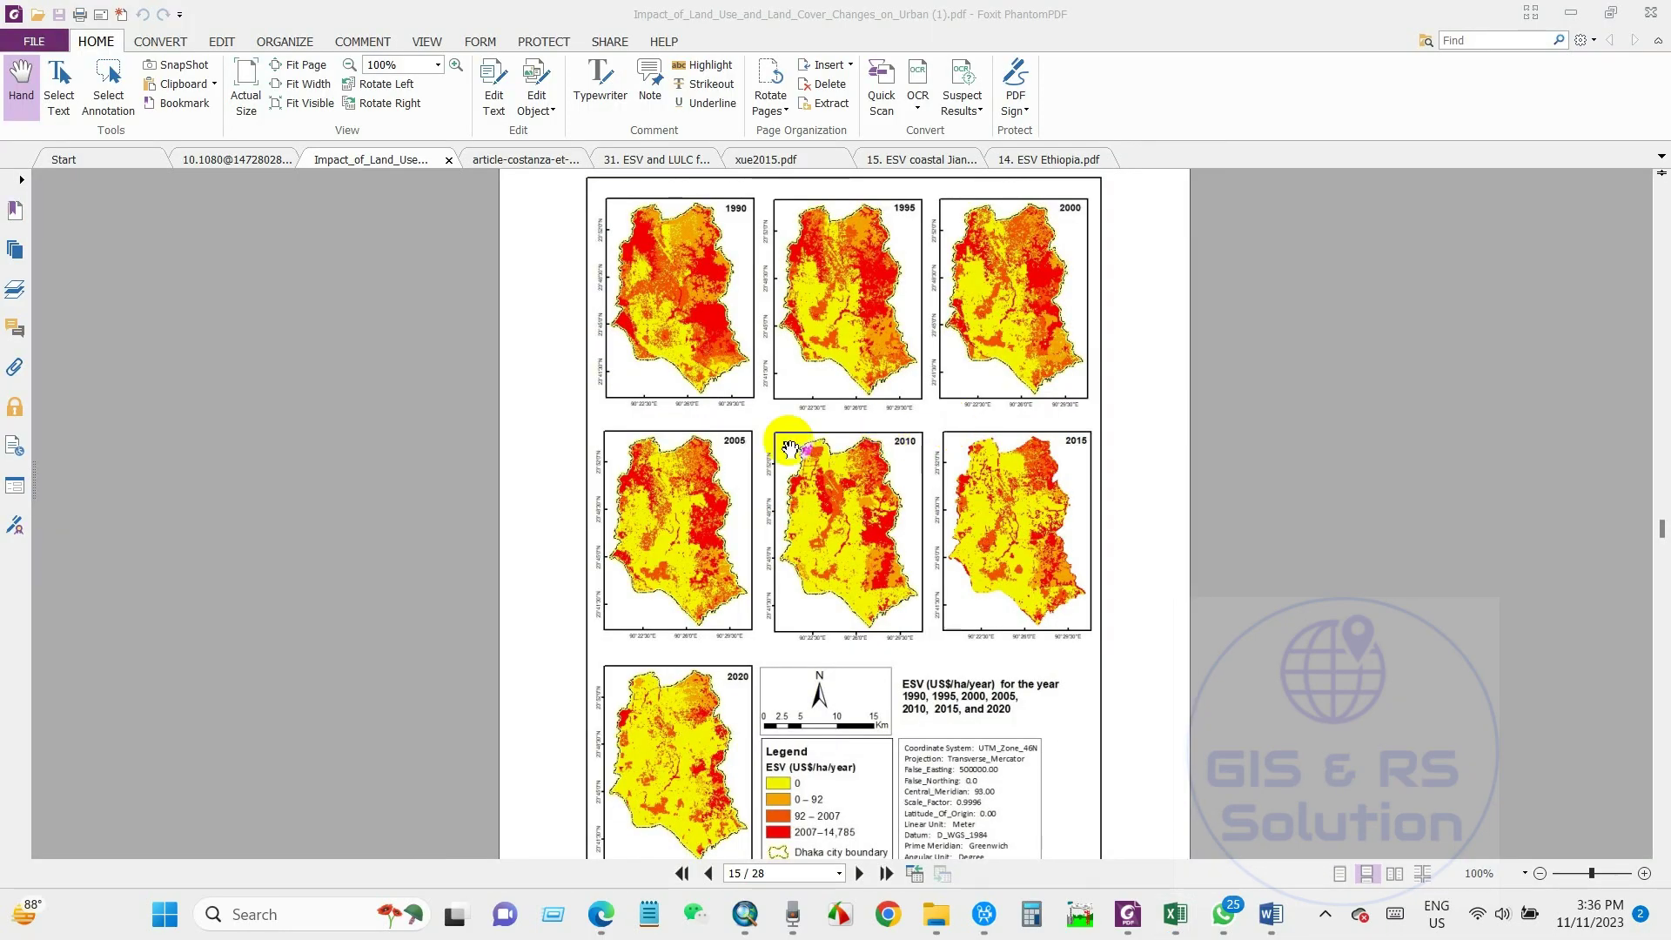
- Examine the 1990-2020 ESV maps and their legend on page 15 of the land use change paper in Foxit PhantomPDF
click(757, 380)
scroll(748, 370, up, 1)
scroll(781, 509, down, 3)
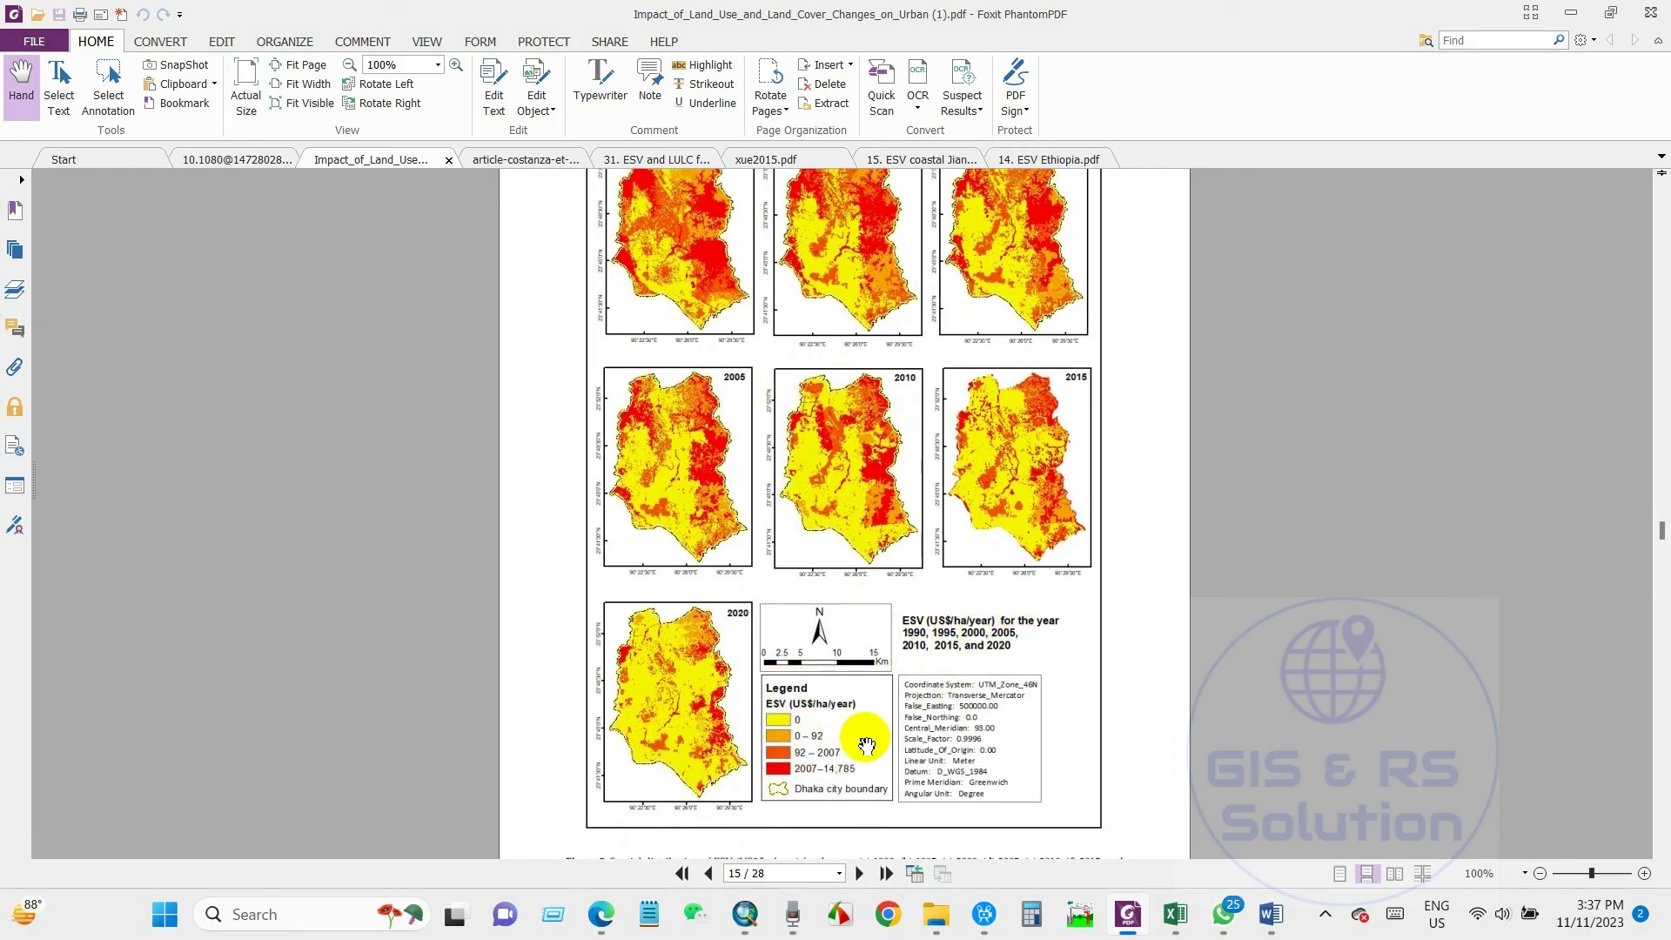
scroll(832, 707, down, 1)
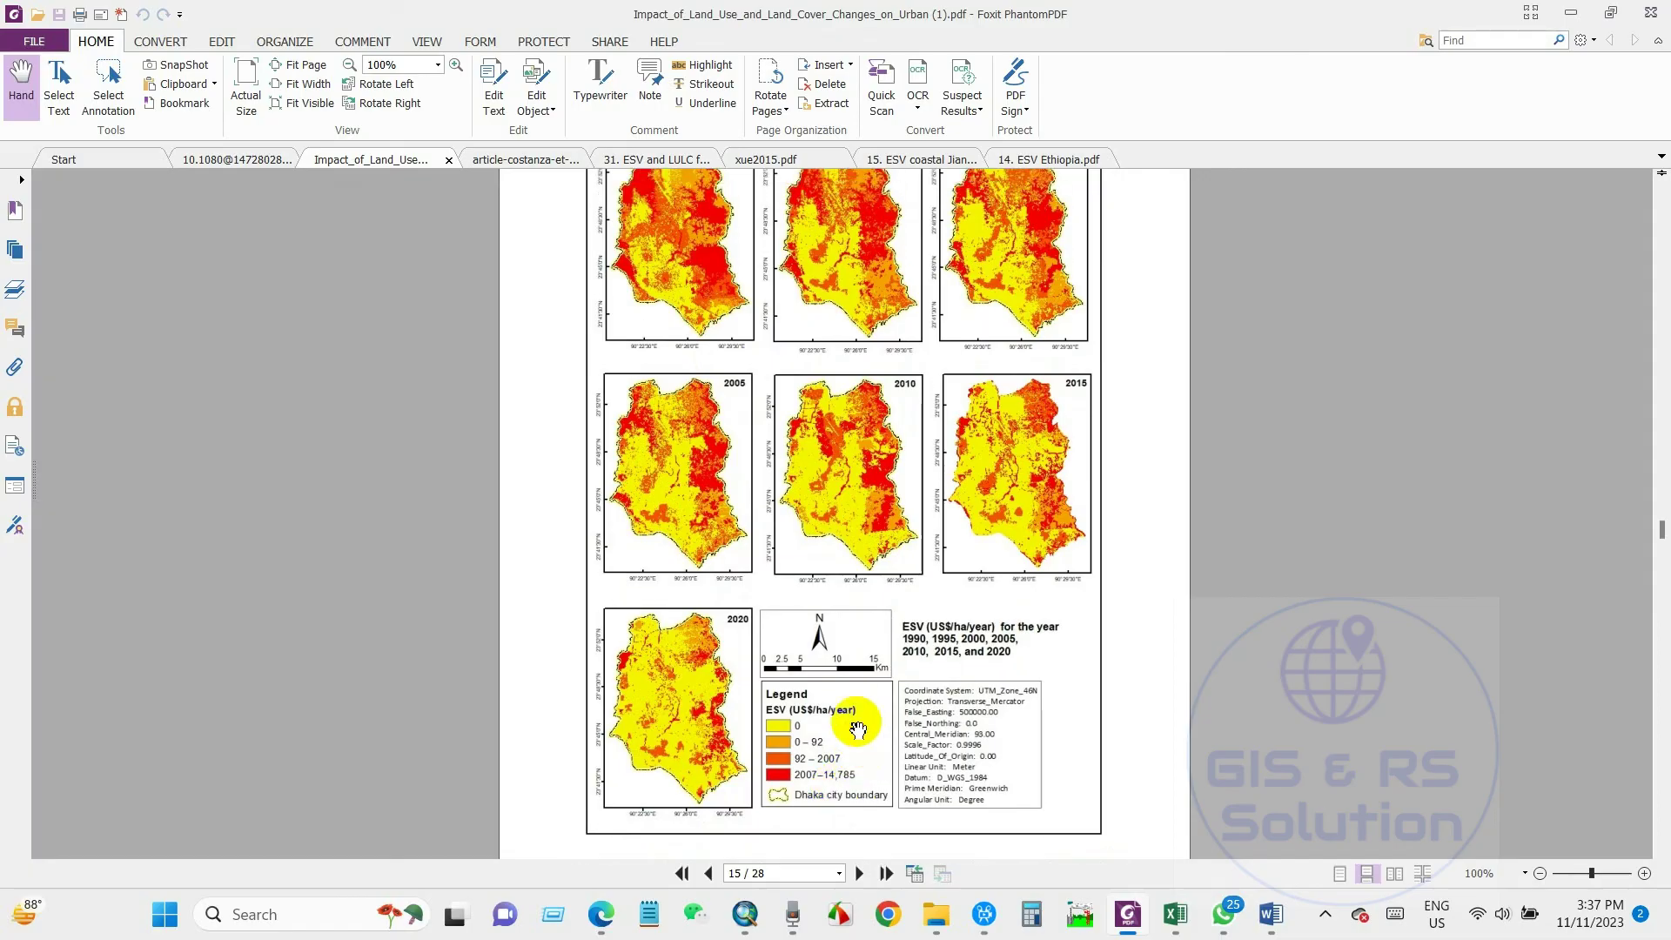
- Inspect the yearly ESV maps of Figure 5 in close-up, including the legend classes, coordinate system notes and figure caption
ctrl+scroll(836, 618, up, 2)
ctrl+scroll(836, 620, up, 1)
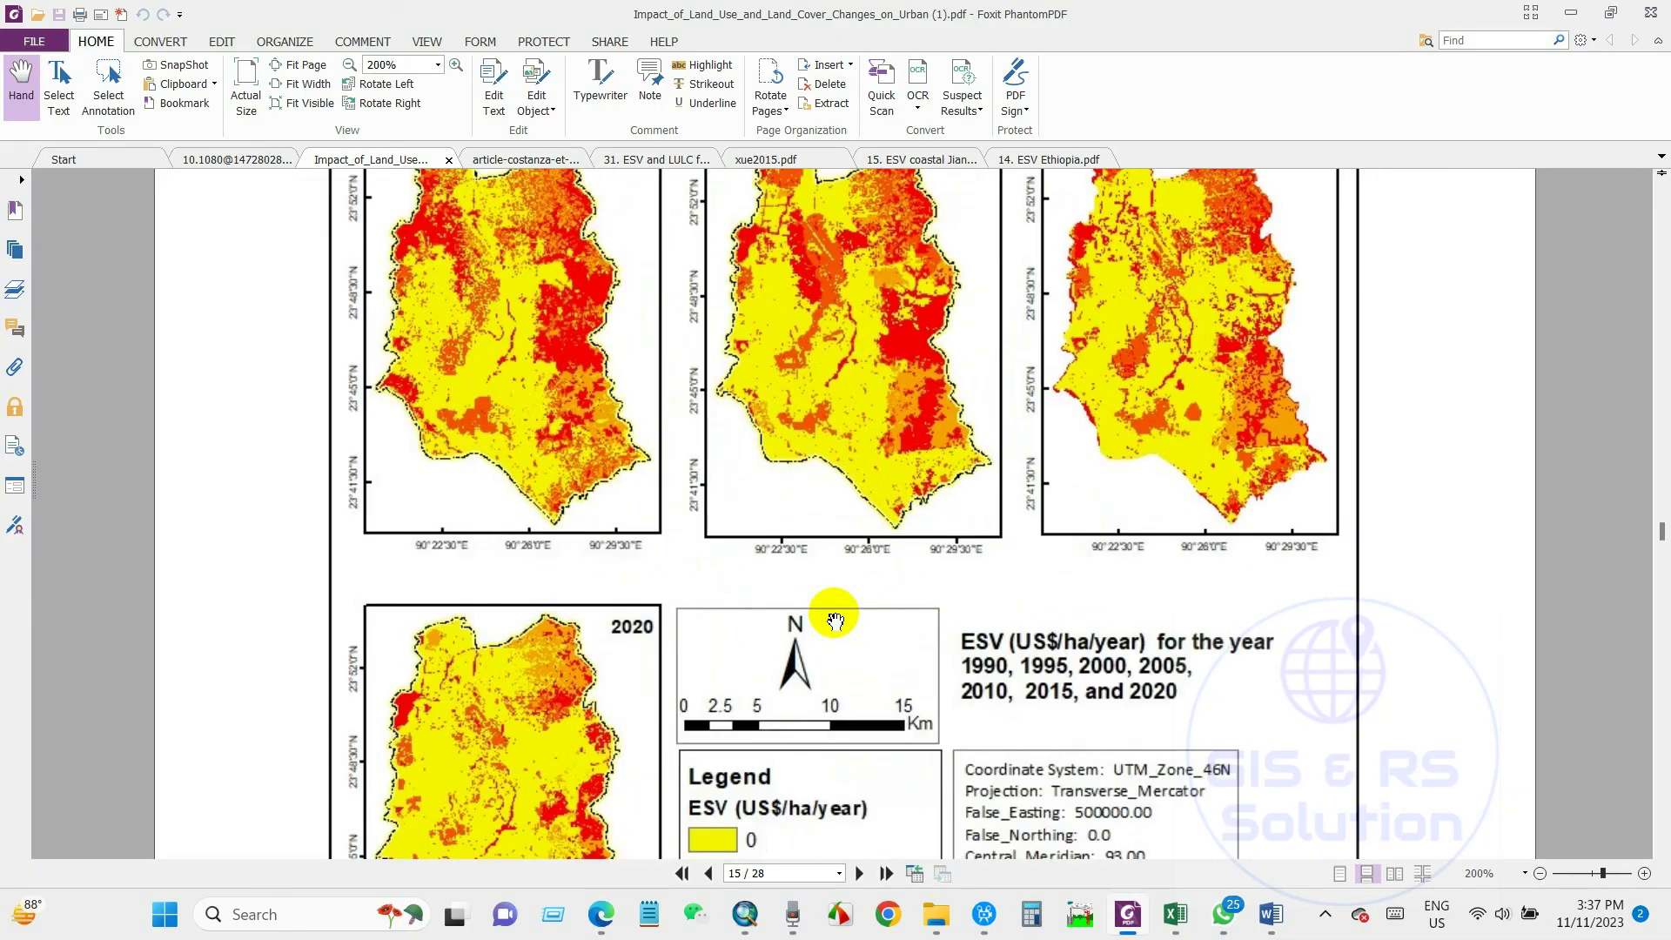
drag(851, 485, 866, 802)
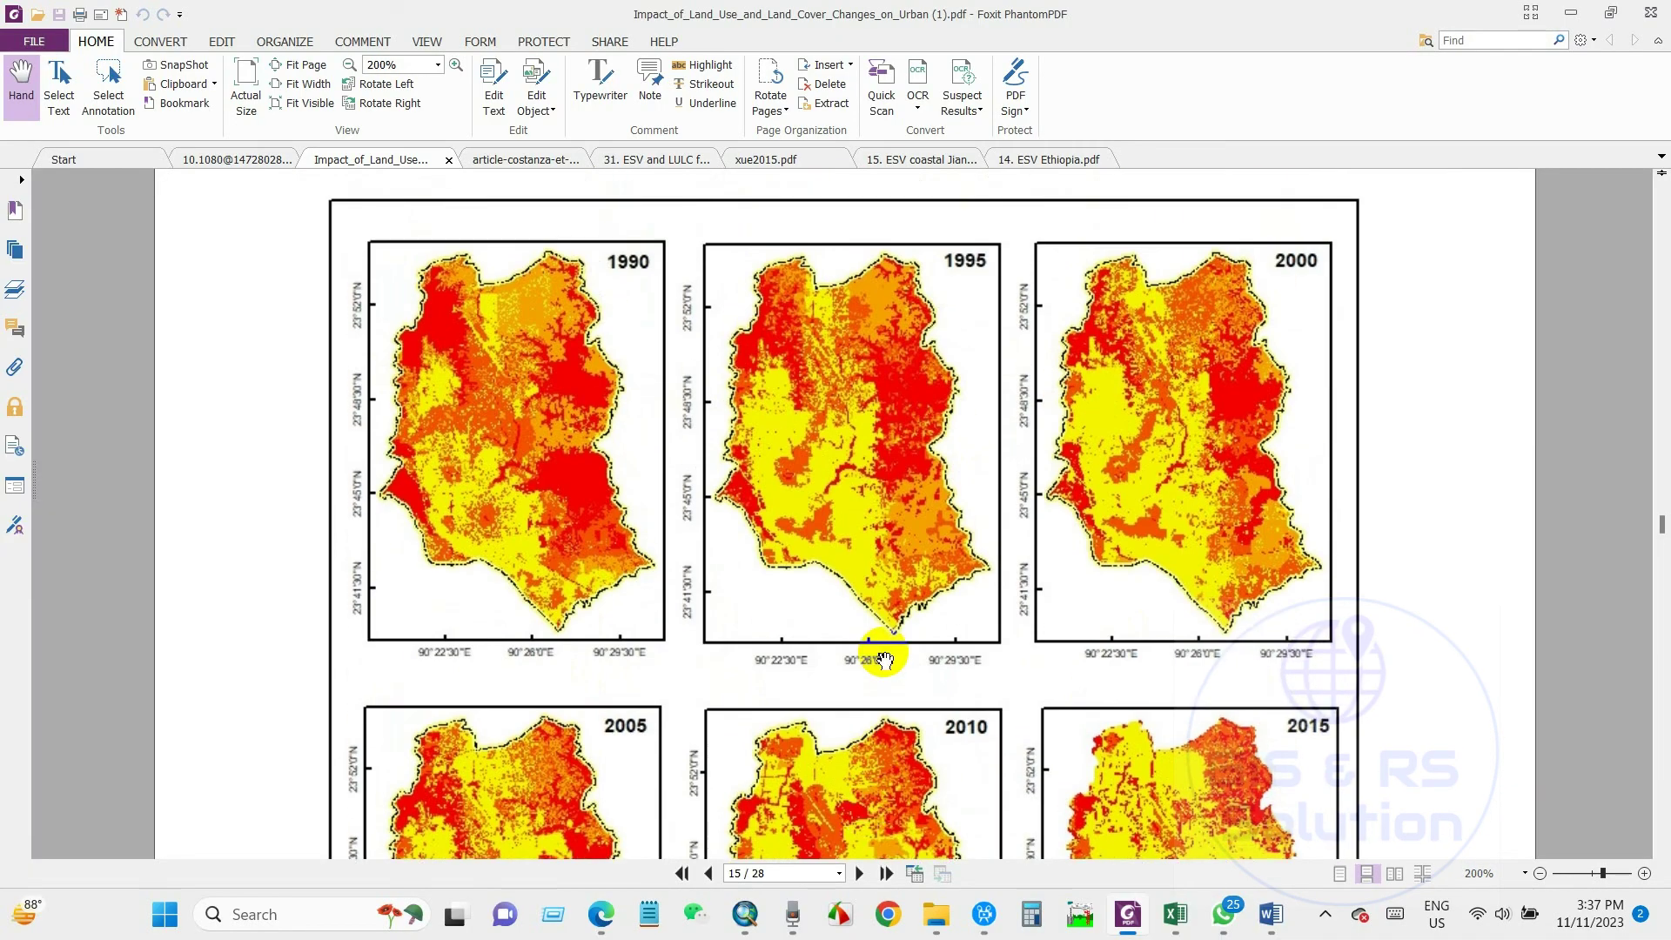
drag(880, 735, 896, 467)
drag(917, 695, 908, 520)
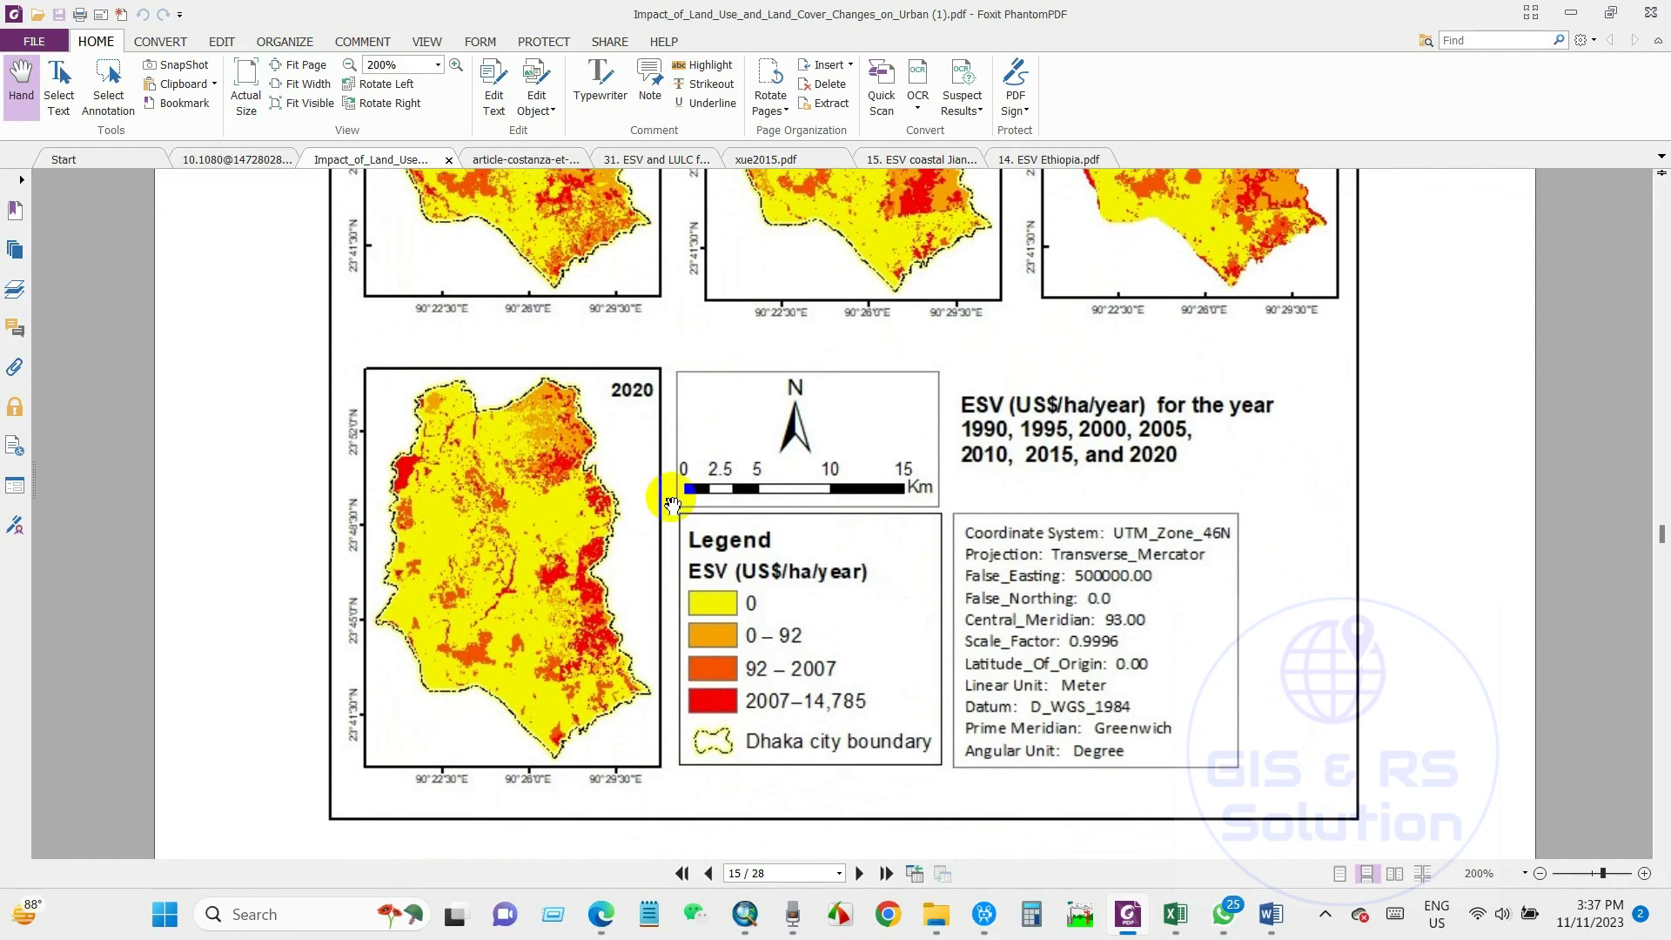
scroll(597, 644, down, 2)
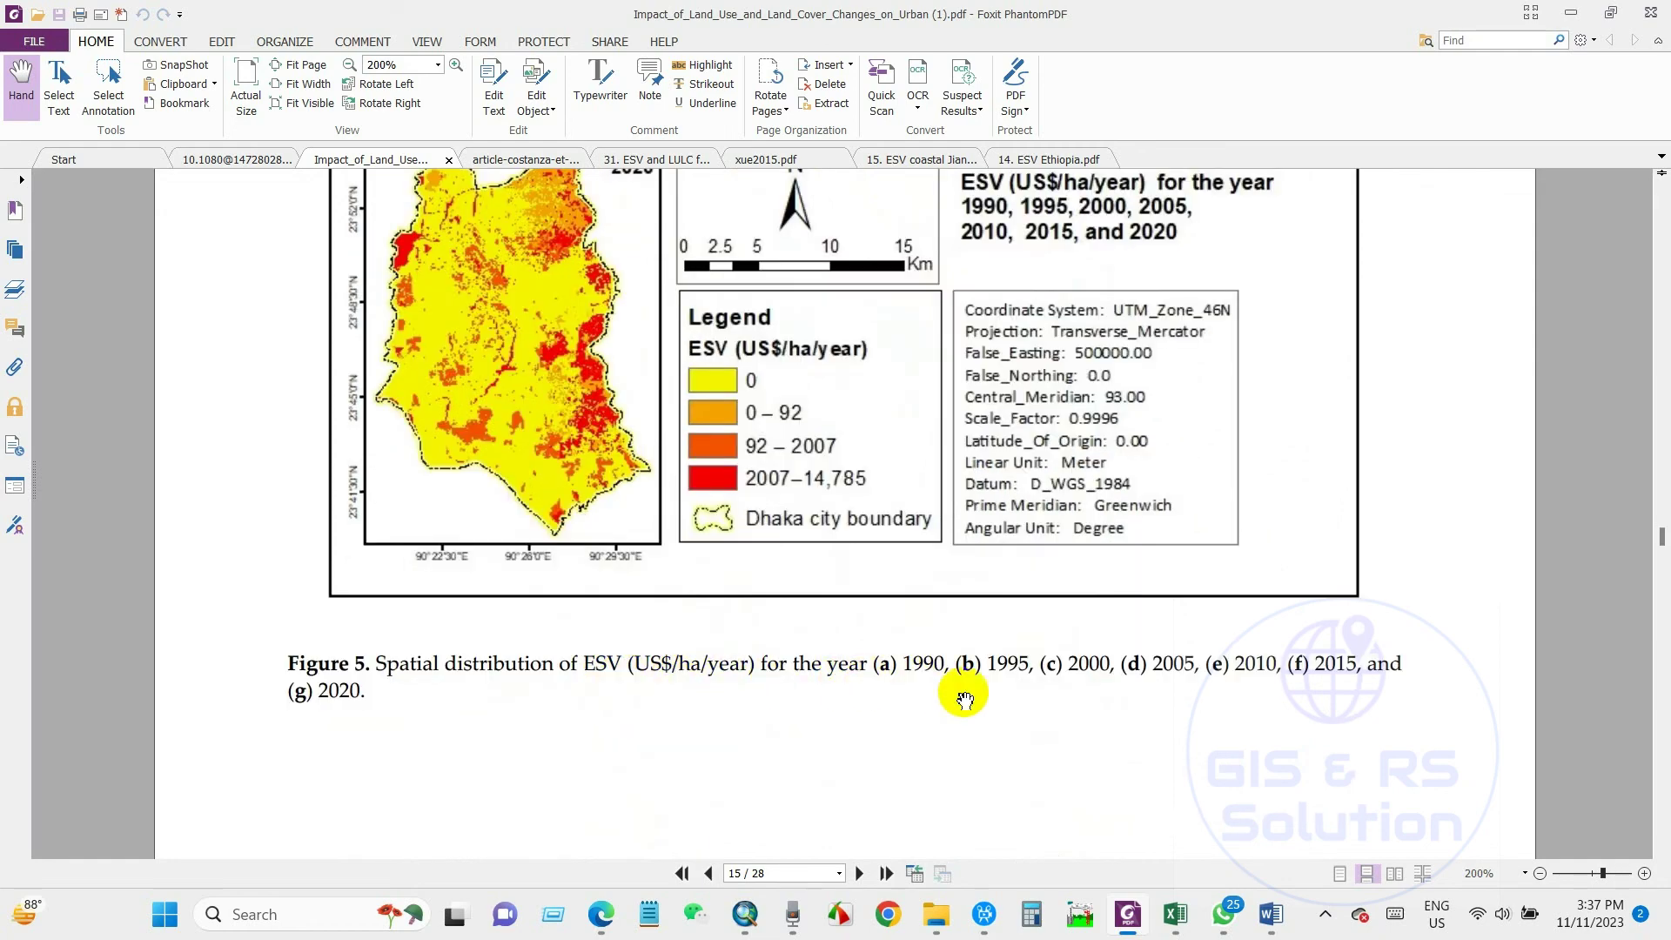
ctrl+scroll(539, 658, down, 1)
ctrl+scroll(540, 657, down, 1)
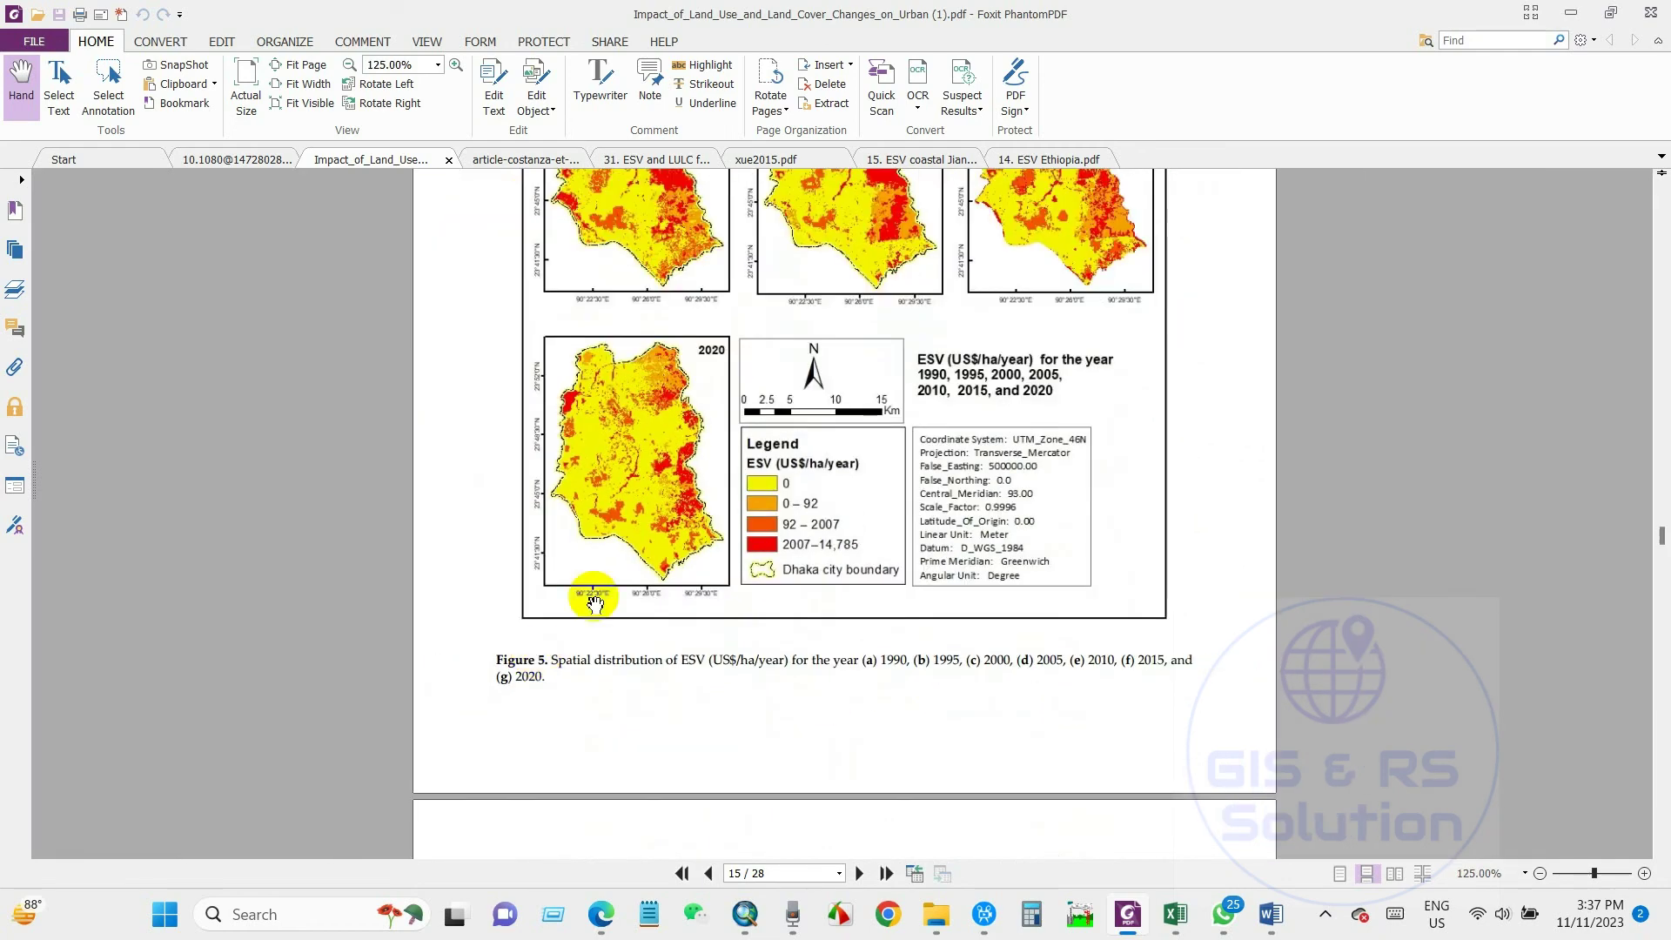
scroll(596, 561, up, 5)
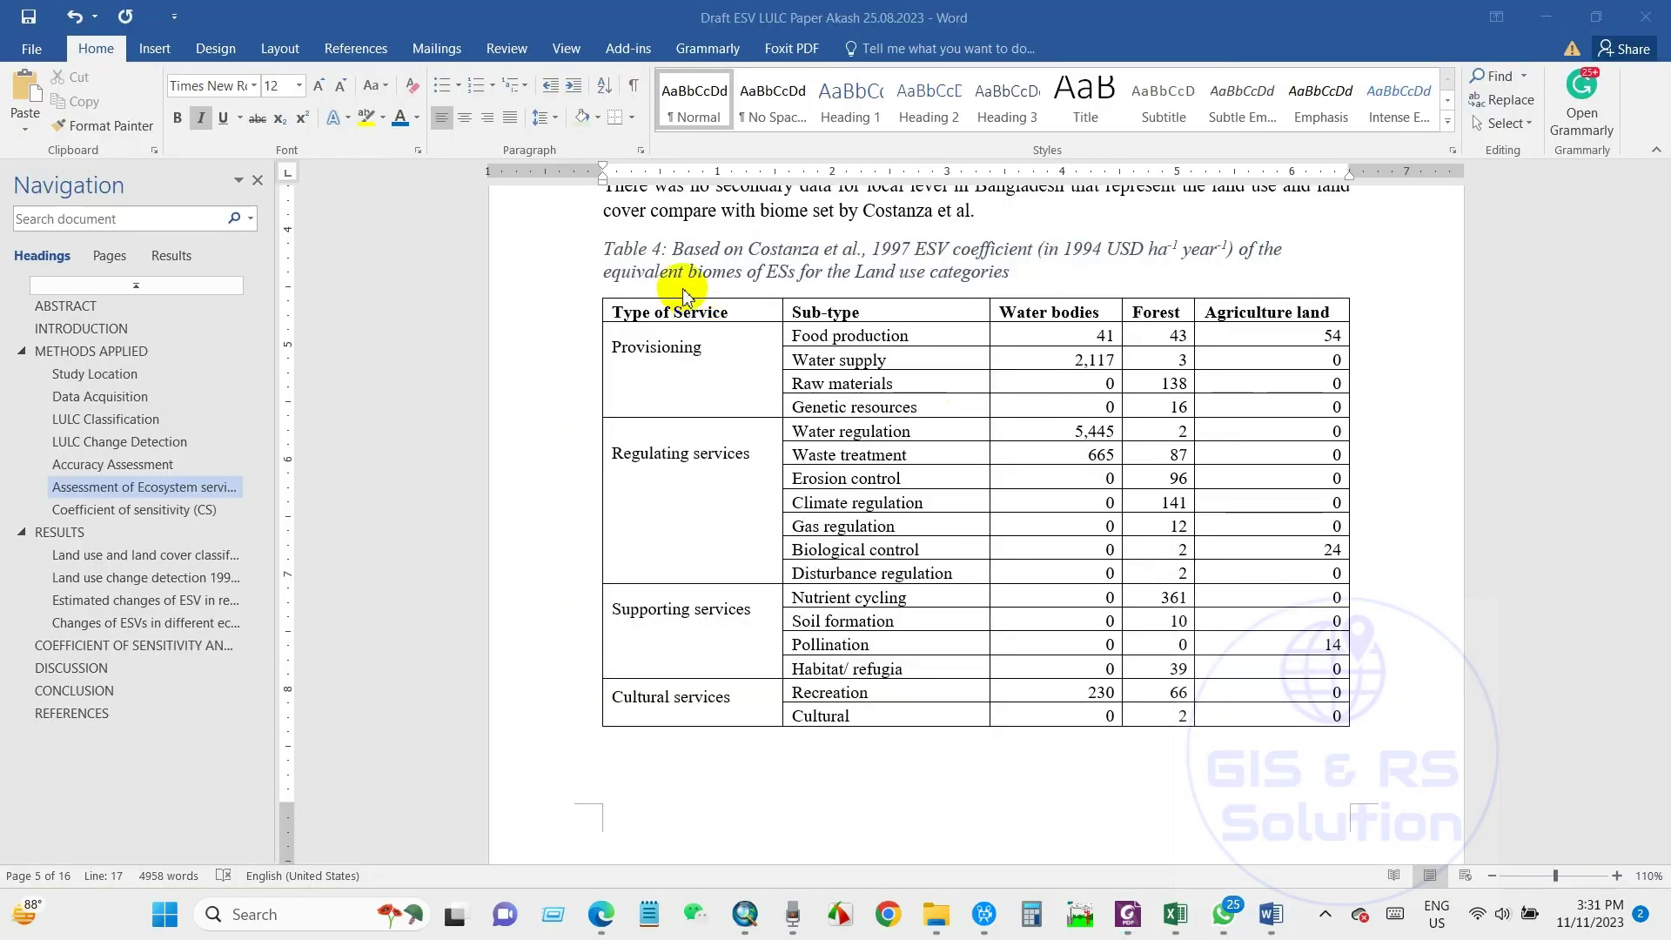
- Review Table 4 with the 1997 Costanza ESV coefficients by service sub-type in the Word paper draft, highlighting its rows temporarily
click(612, 312)
drag(612, 312, 1306, 705)
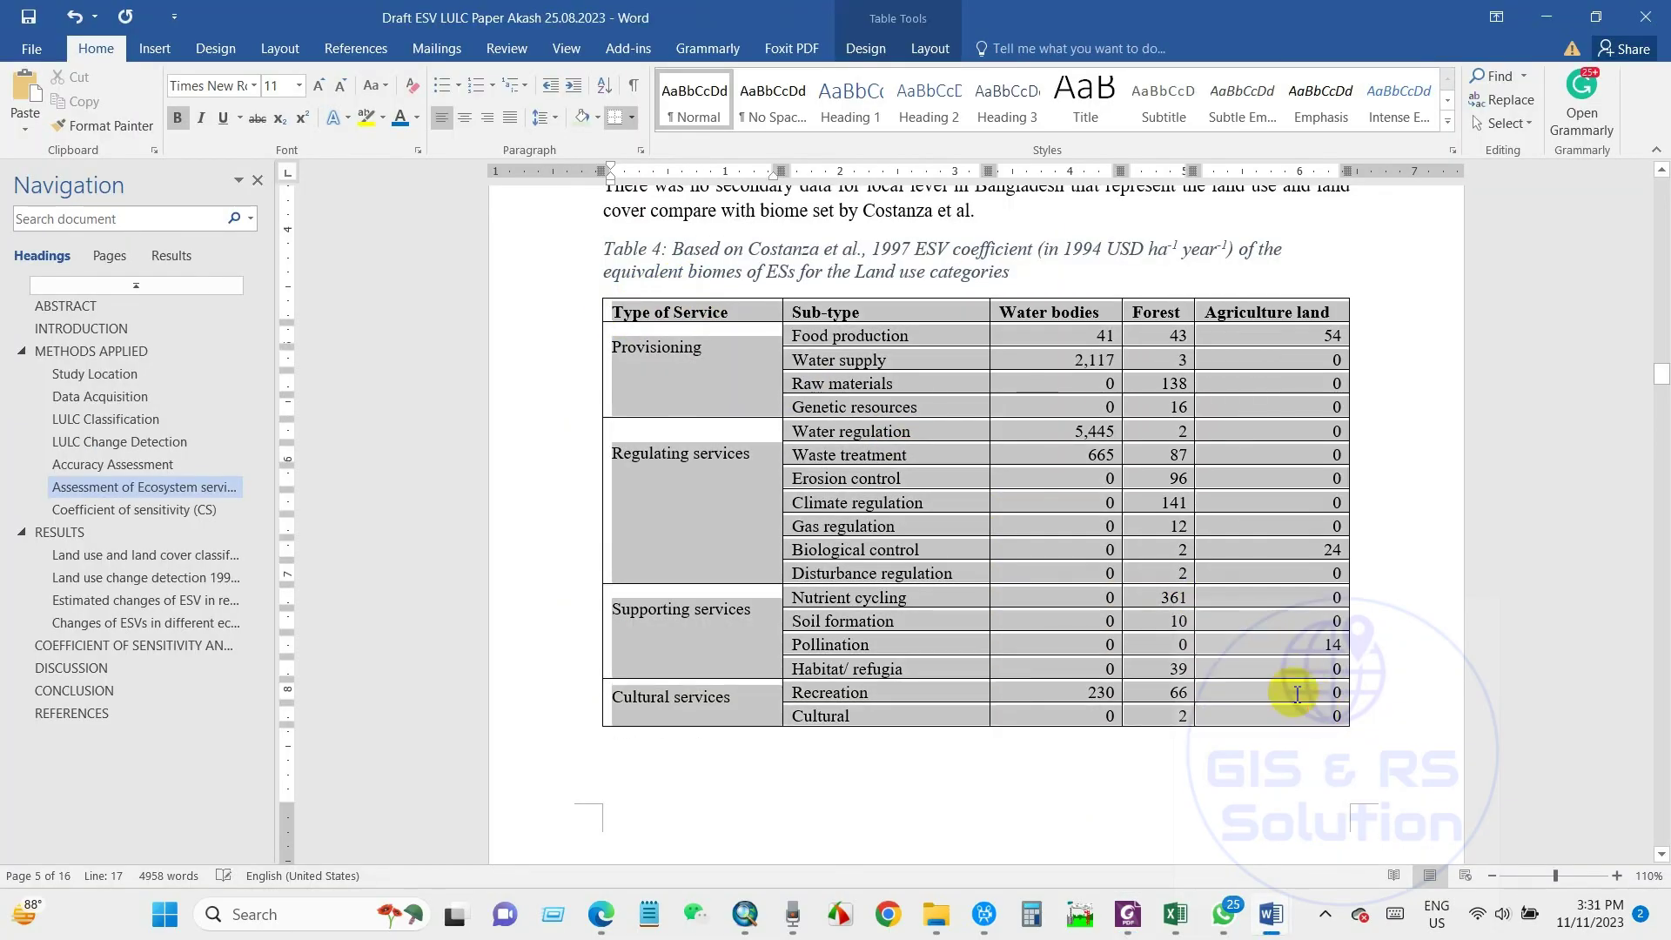
click(1068, 578)
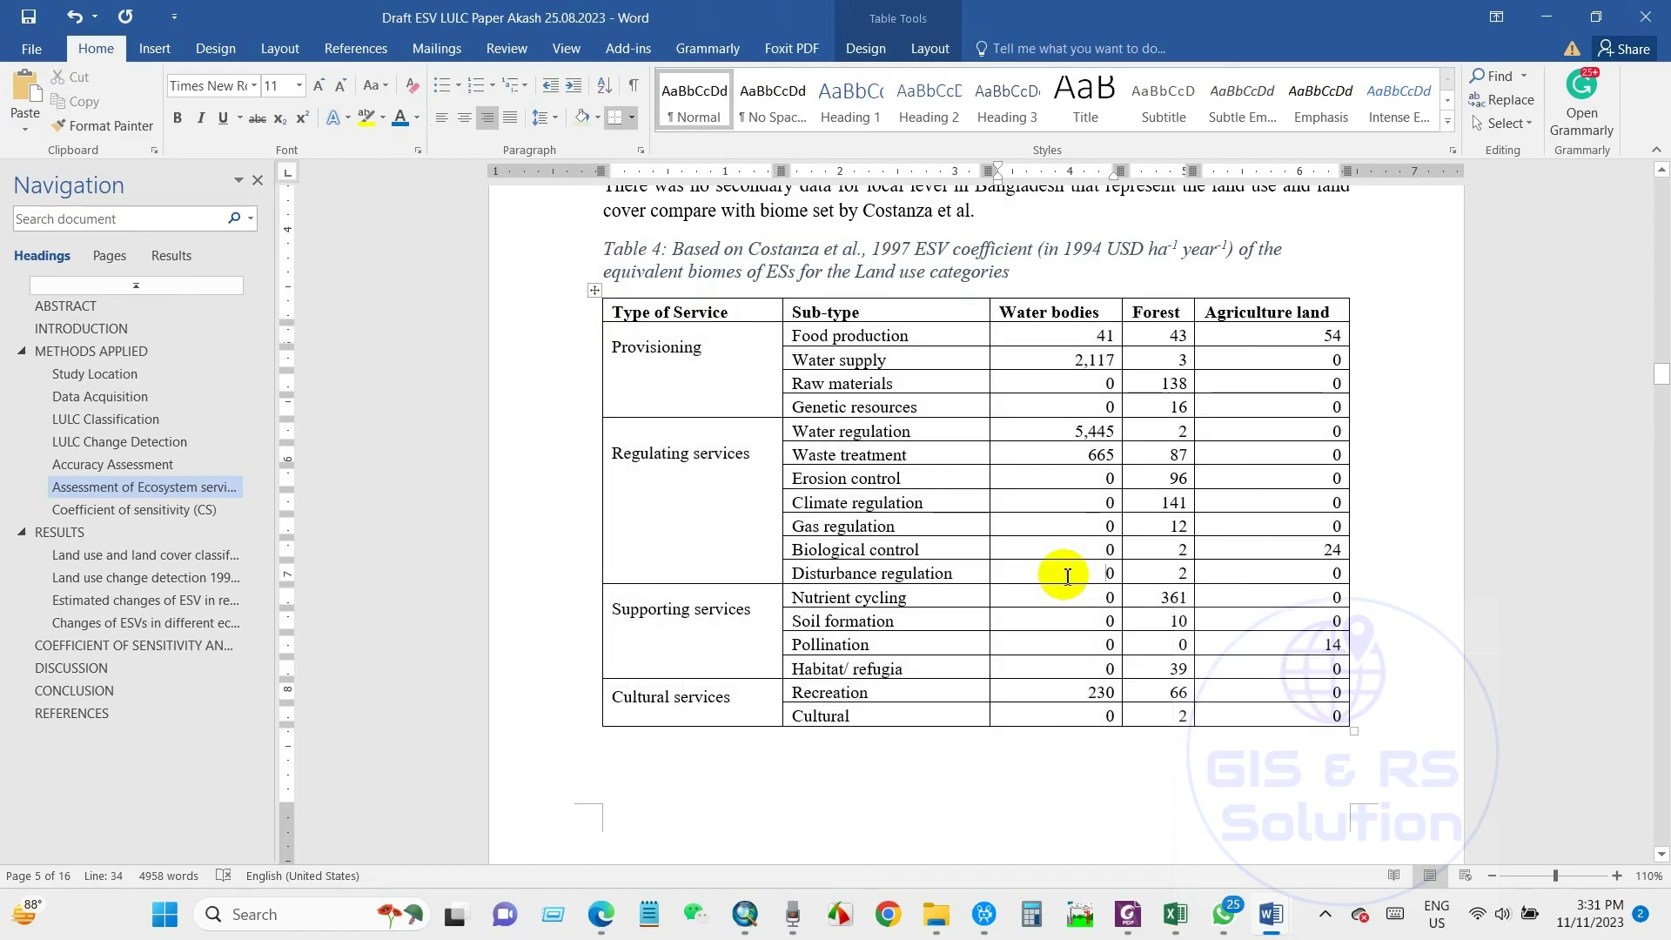
click(729, 313)
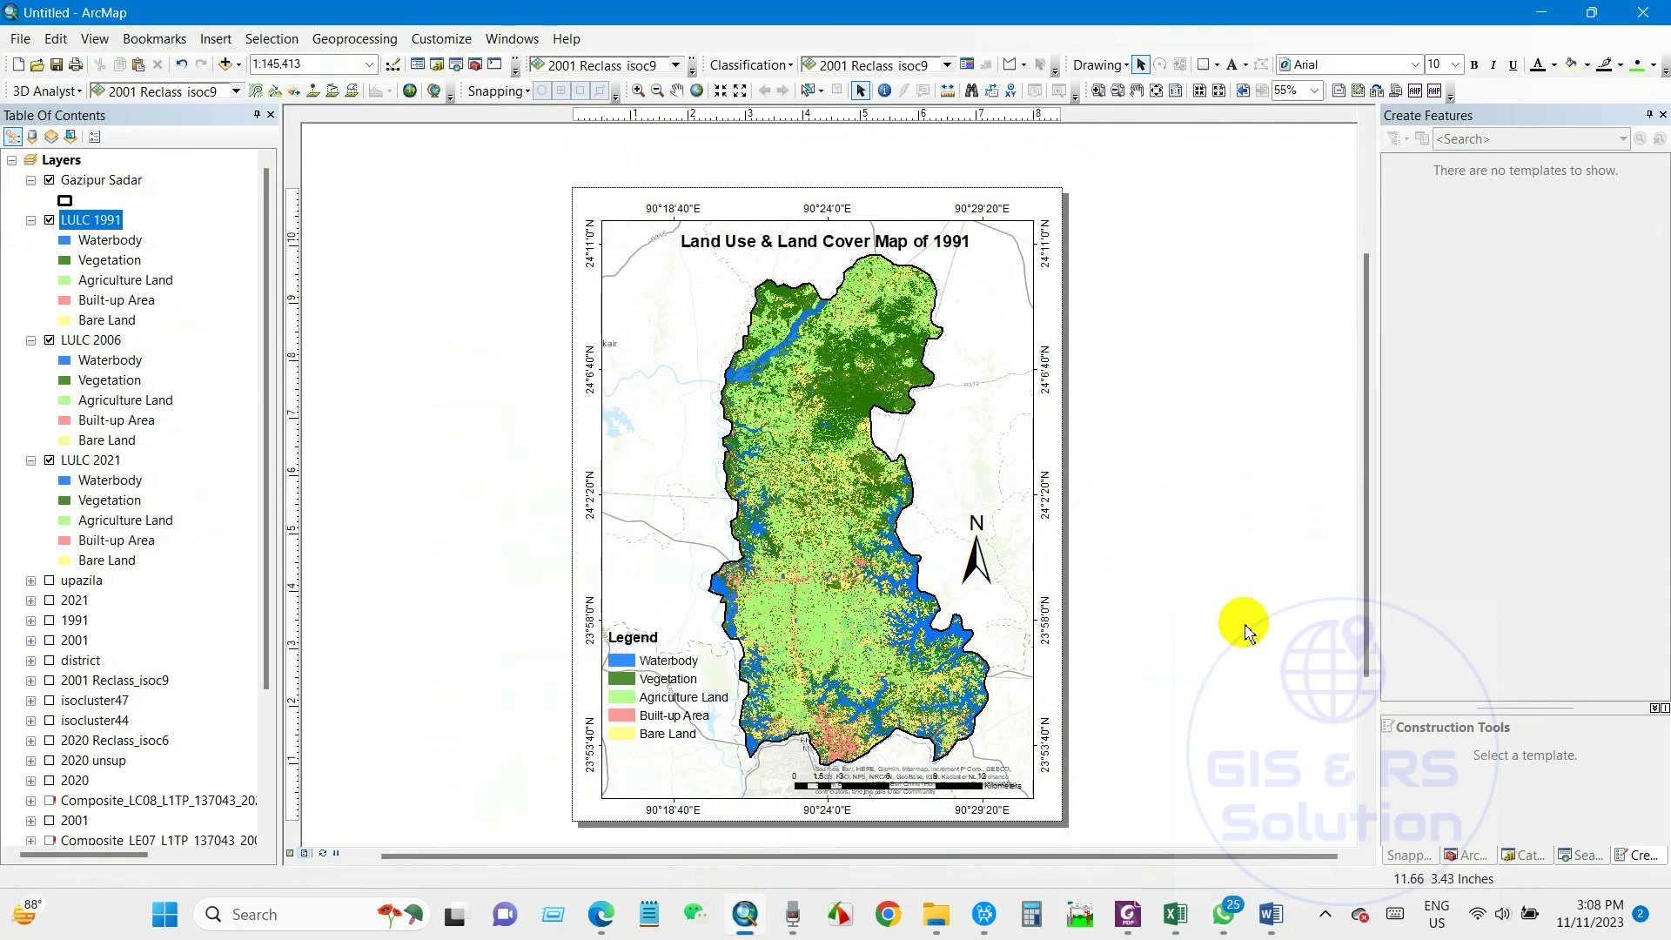
- Switch to the Valuations of Ecosystem Services document in Word, review the Table 1 biome coefficients, and return to the ArcMap layout
mouse_move(1264, 930)
click(1268, 818)
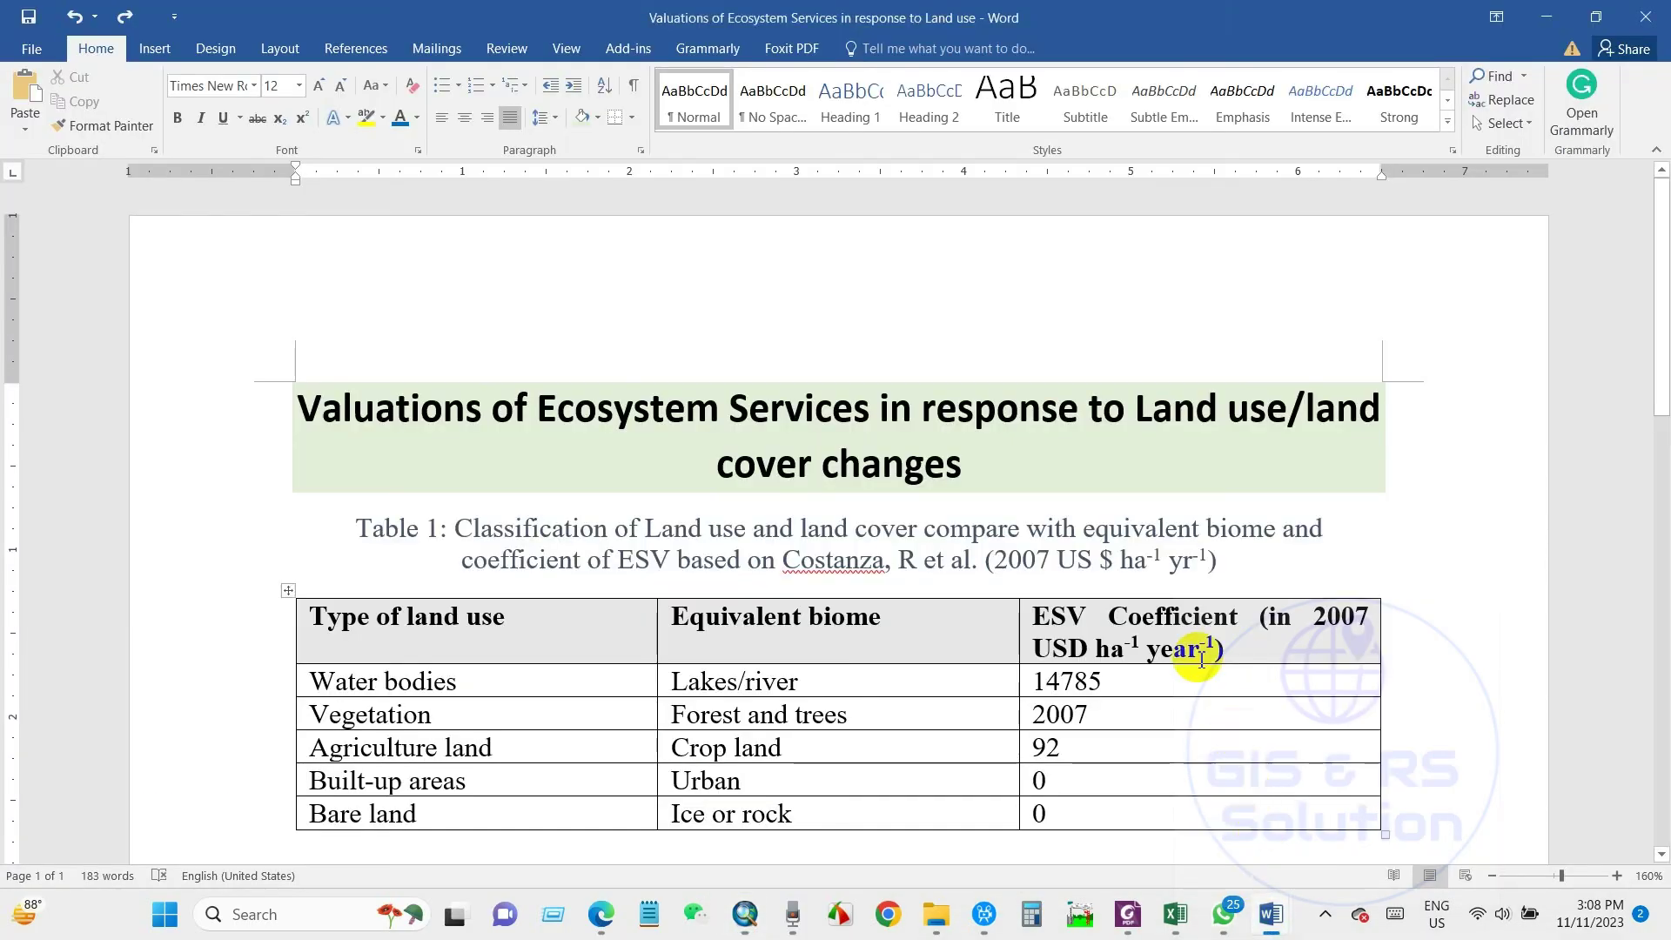
scroll(1130, 574, down, 2)
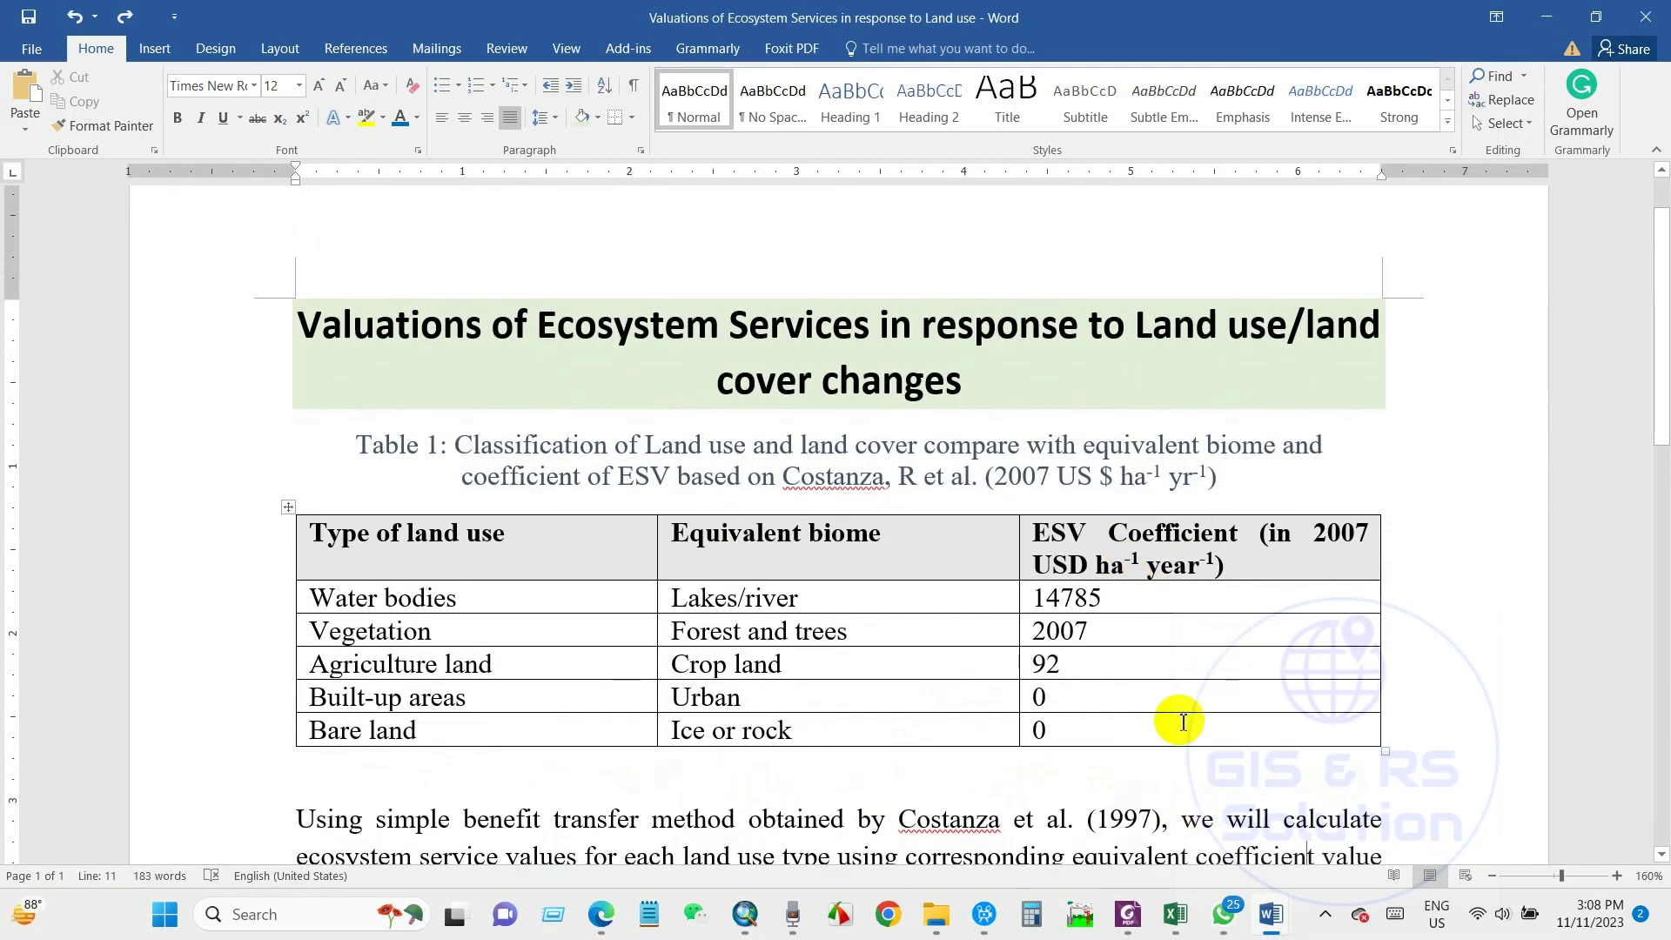
click(744, 914)
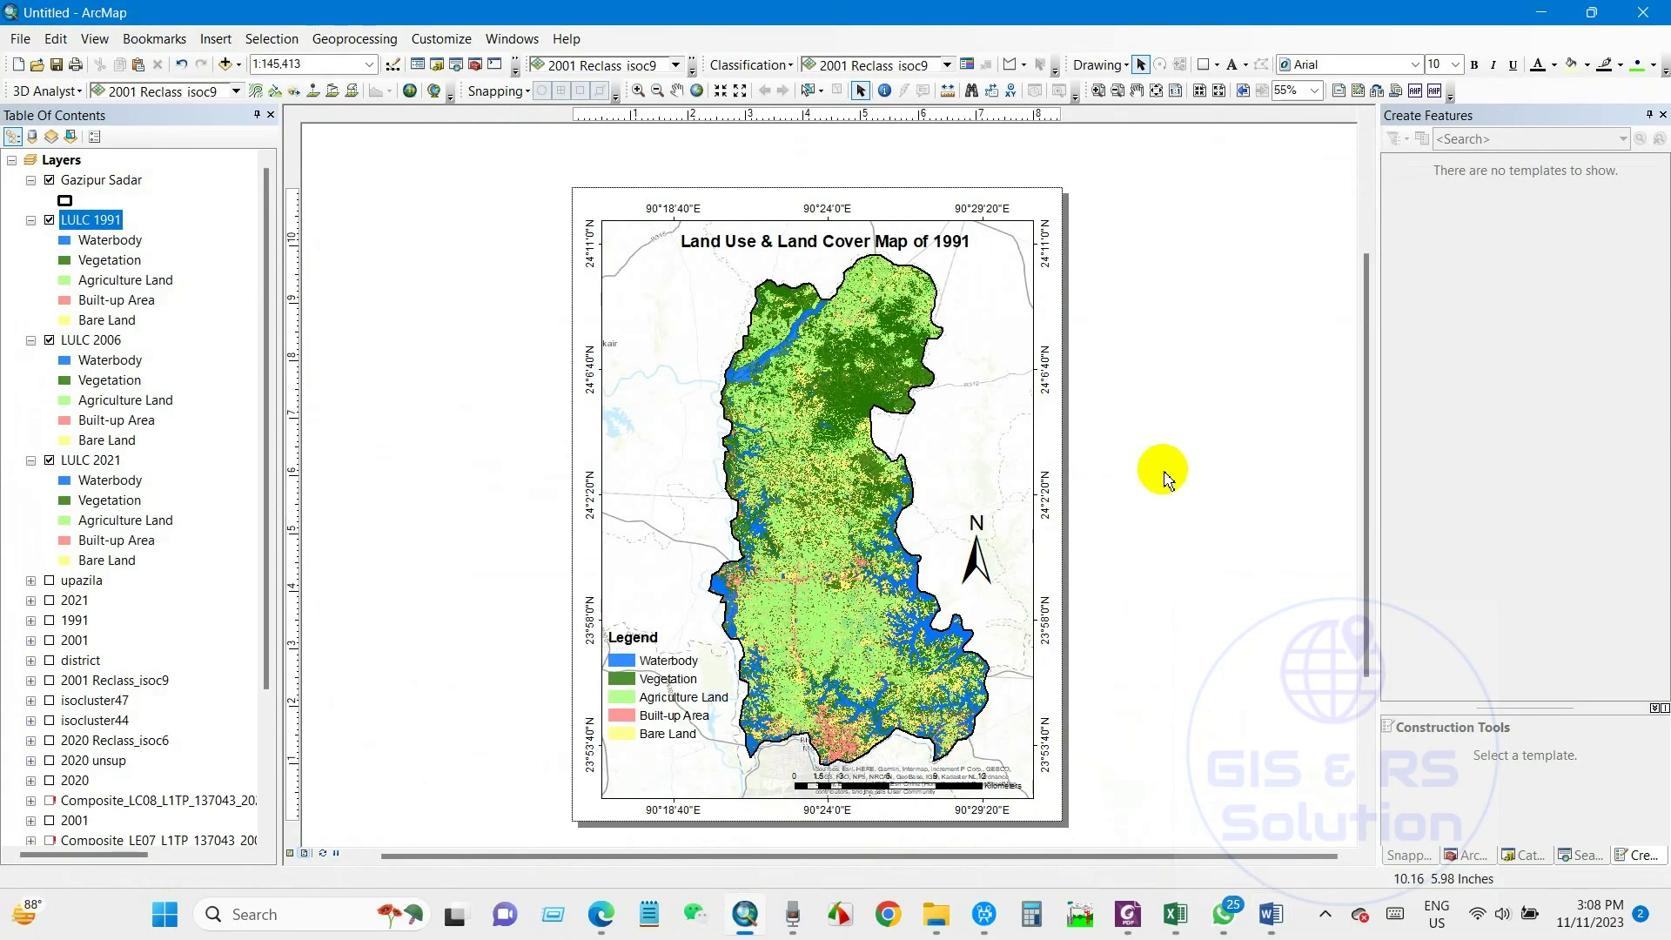